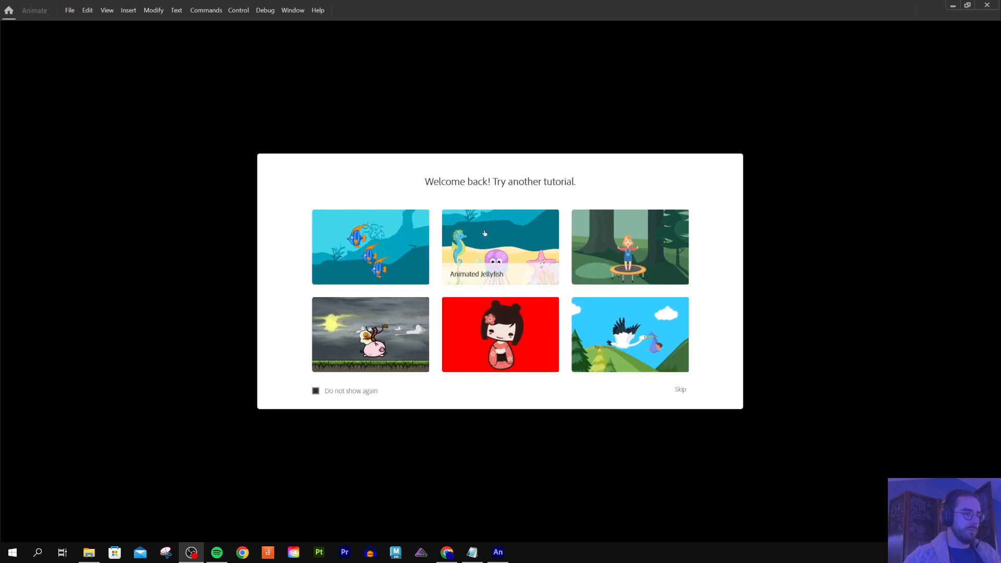
Step: Dismiss the tutorial suggestions and create a 1080 by 1080 pixel document at 24 fps for ActionScript 3.0
click(678, 390)
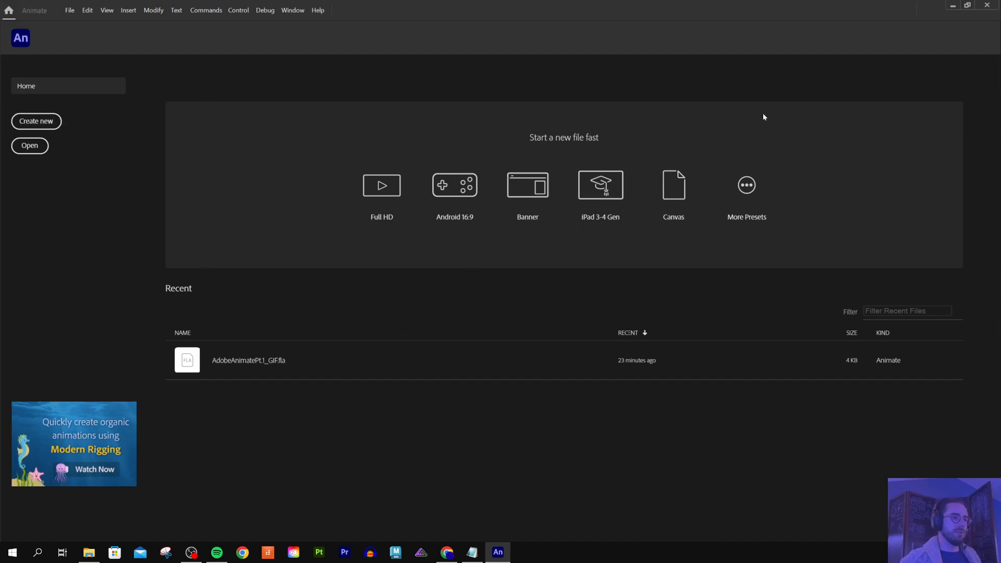
click(57, 122)
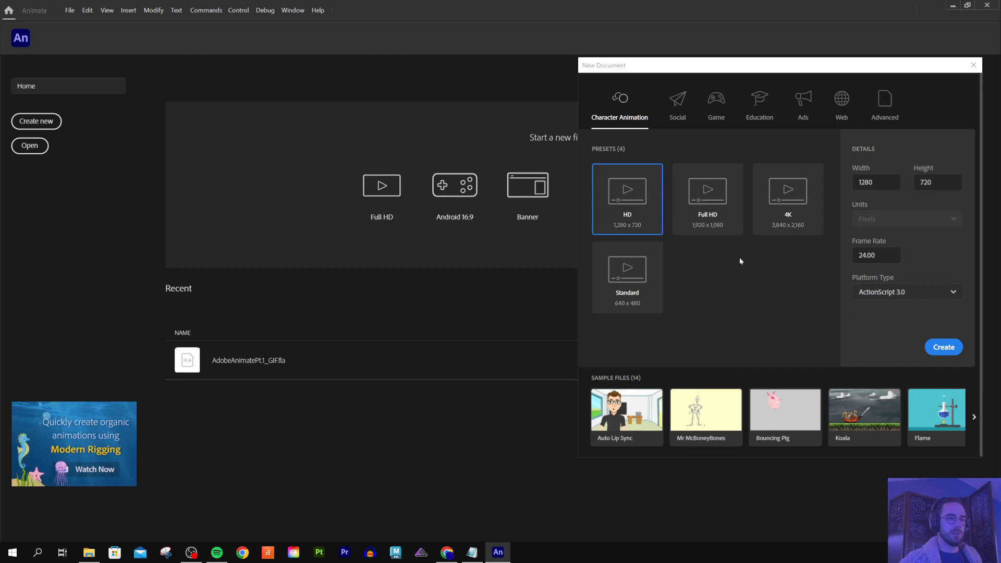
click(871, 182)
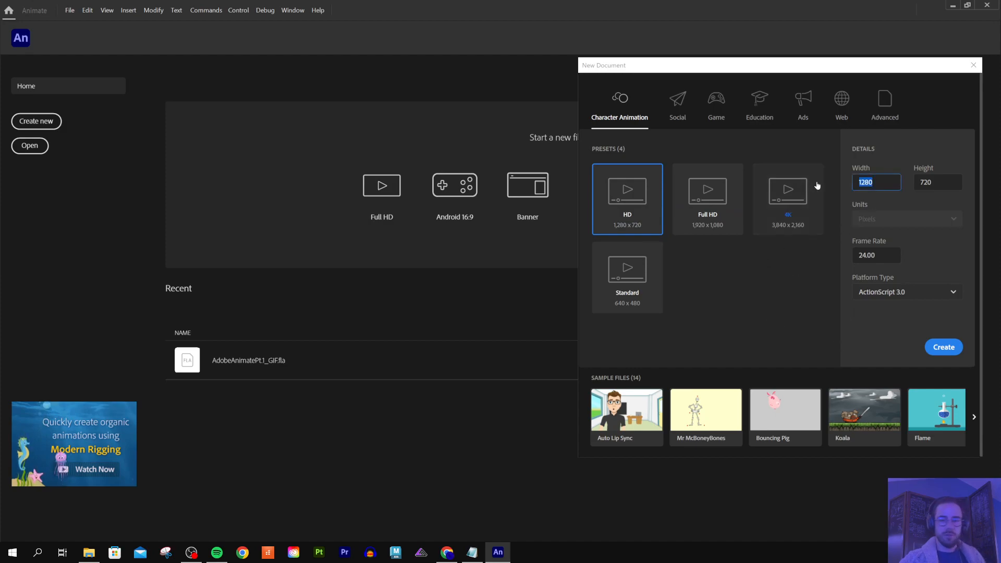
text(1080)
key(Tab)
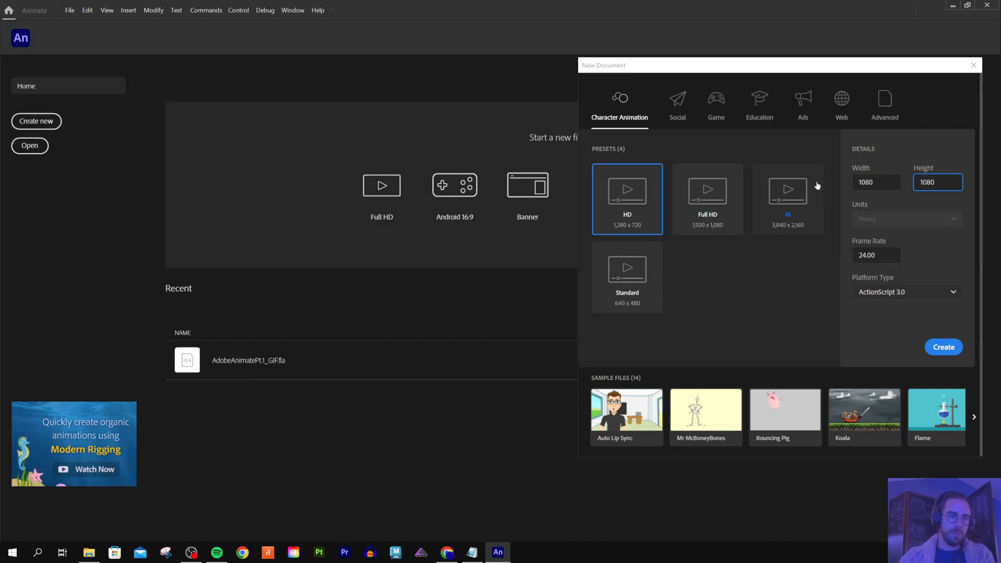
click(891, 230)
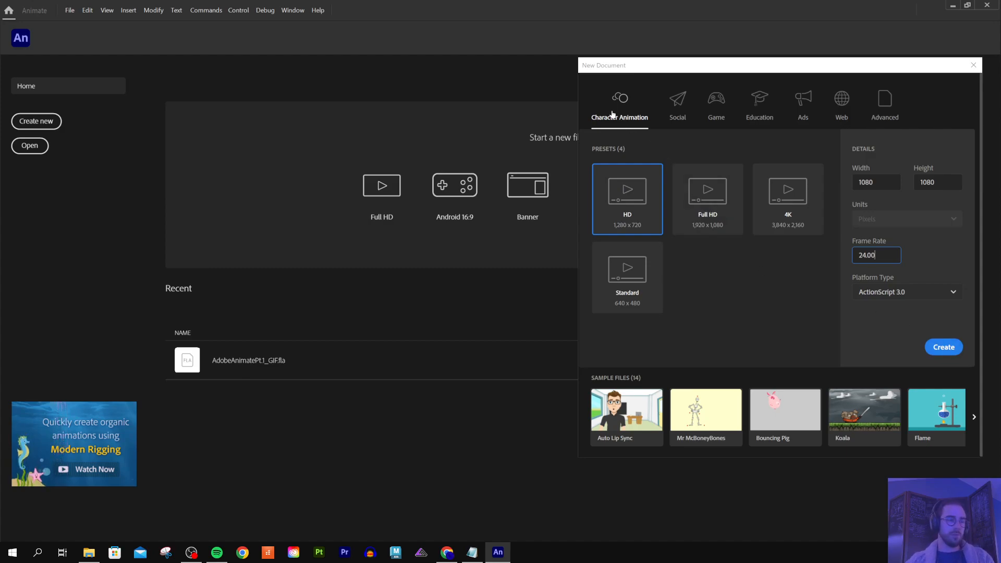
click(947, 349)
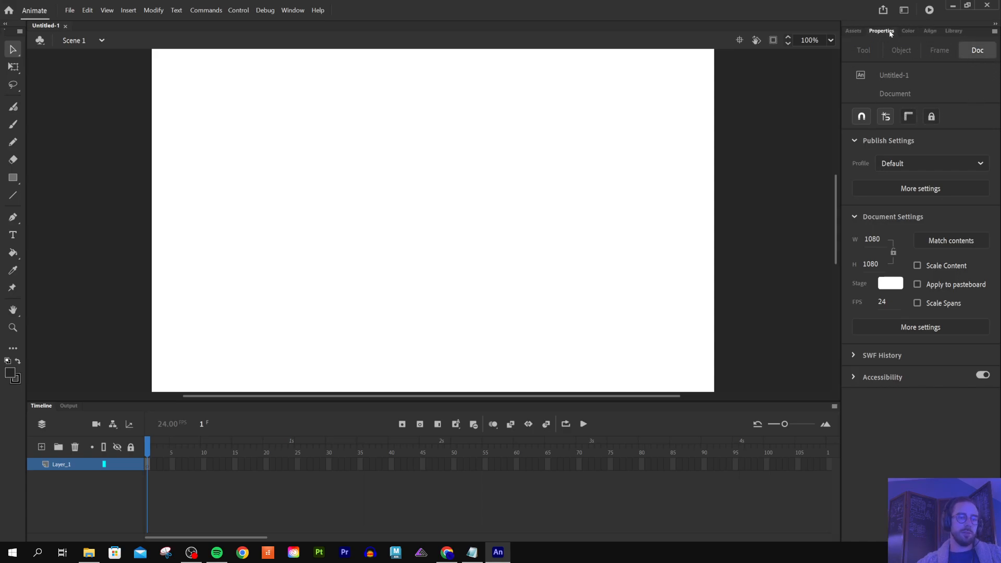
Step: Set the document's stage colour to light grey #CCCCCC
click(886, 283)
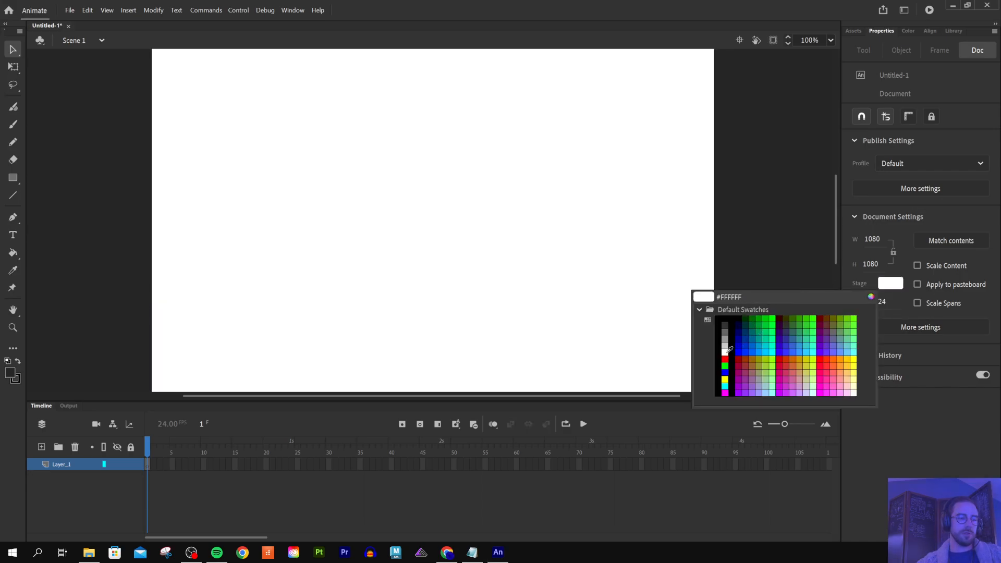
click(725, 352)
click(888, 283)
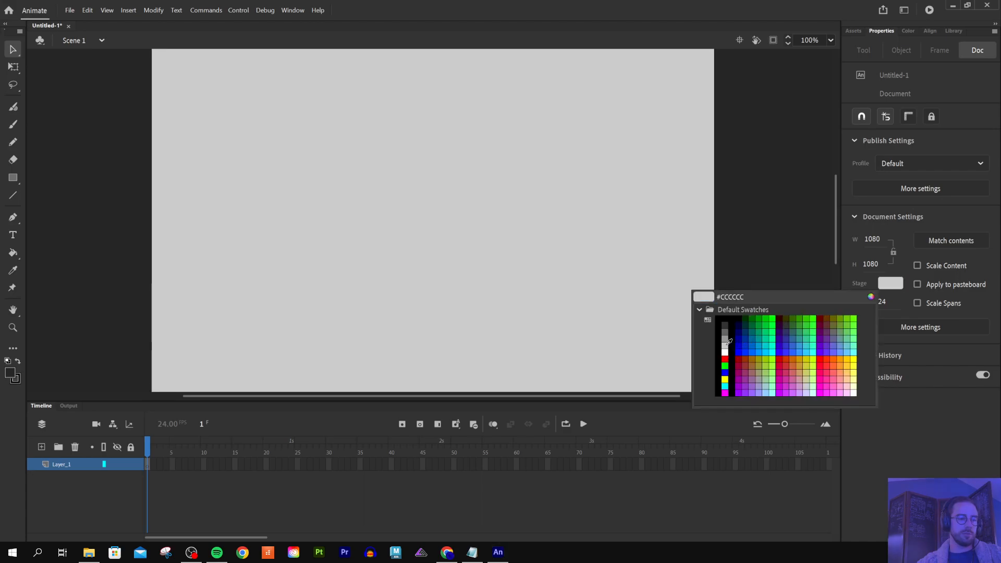
click(726, 347)
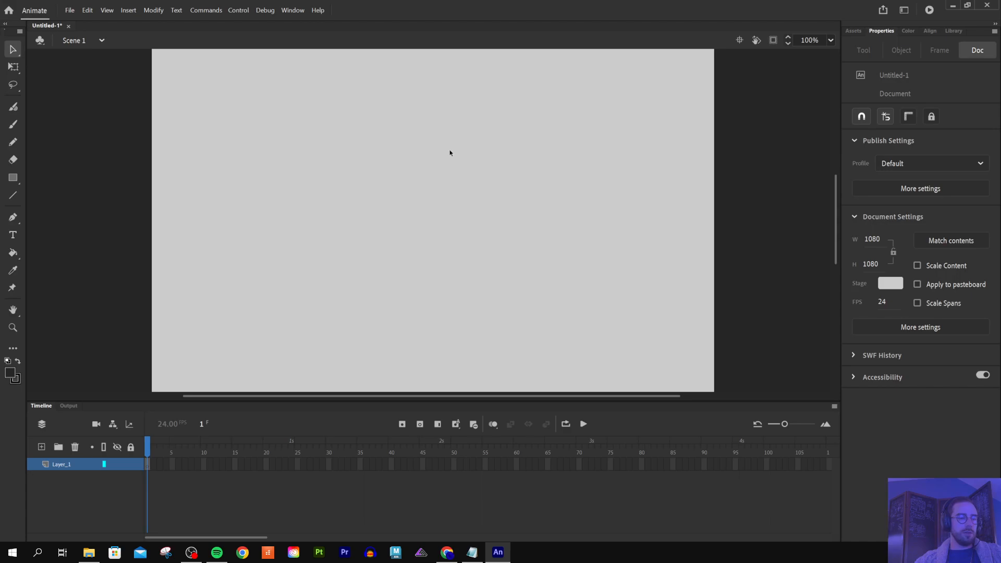
Step: Rotate the stage view to a slant with the Rotation tool
mouse_move(344, 399)
mouse_down()
mouse_move(315, 397)
mouse_move(328, 400)
mouse_up()
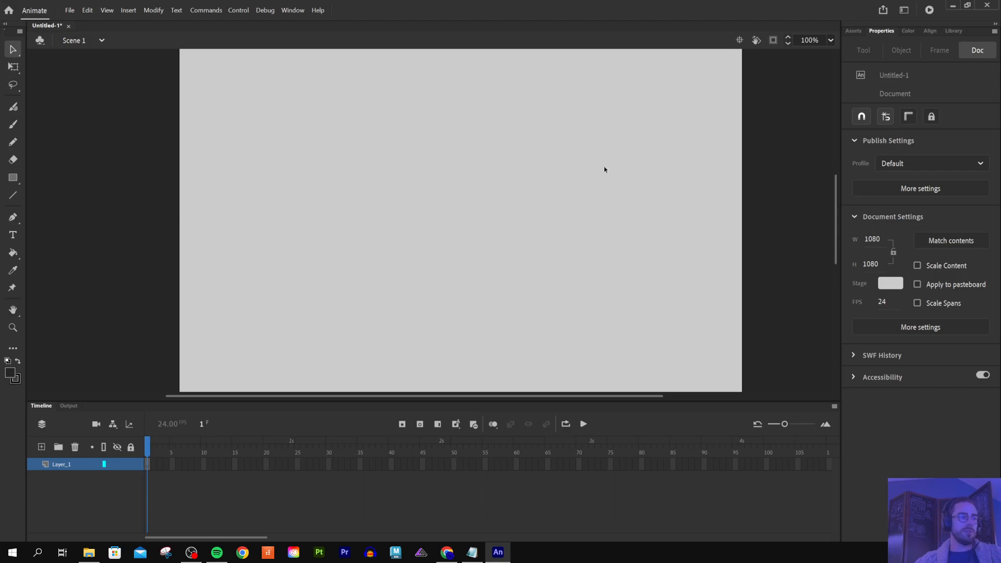
click(756, 42)
drag(677, 150, 689, 198)
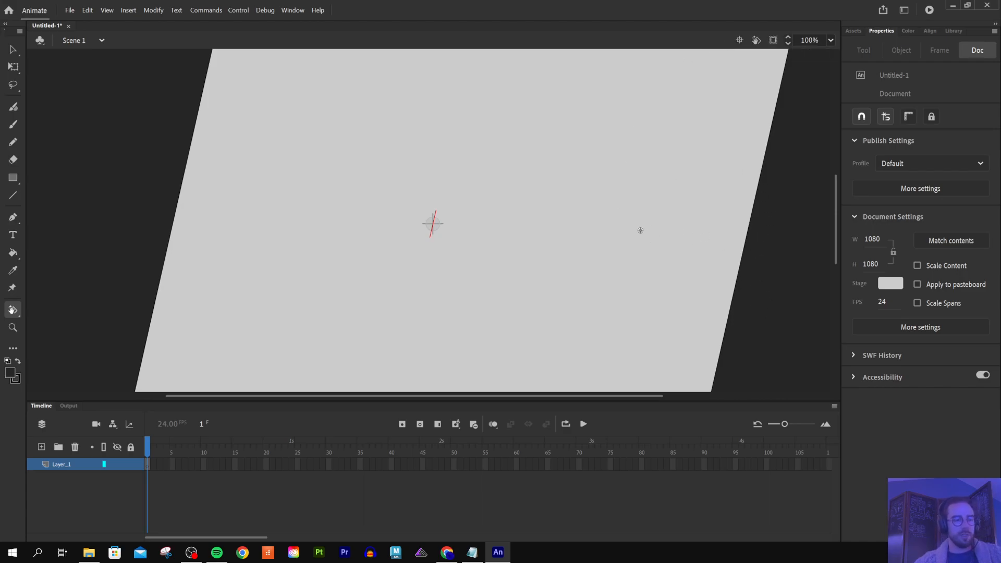
Step: Paint a dark Classic Brush stroke past the stage's right edge and a light pink one overlapping it
click(14, 125)
mouse_move(500, 206)
mouse_down()
mouse_move(704, 219)
mouse_move(801, 259)
mouse_up()
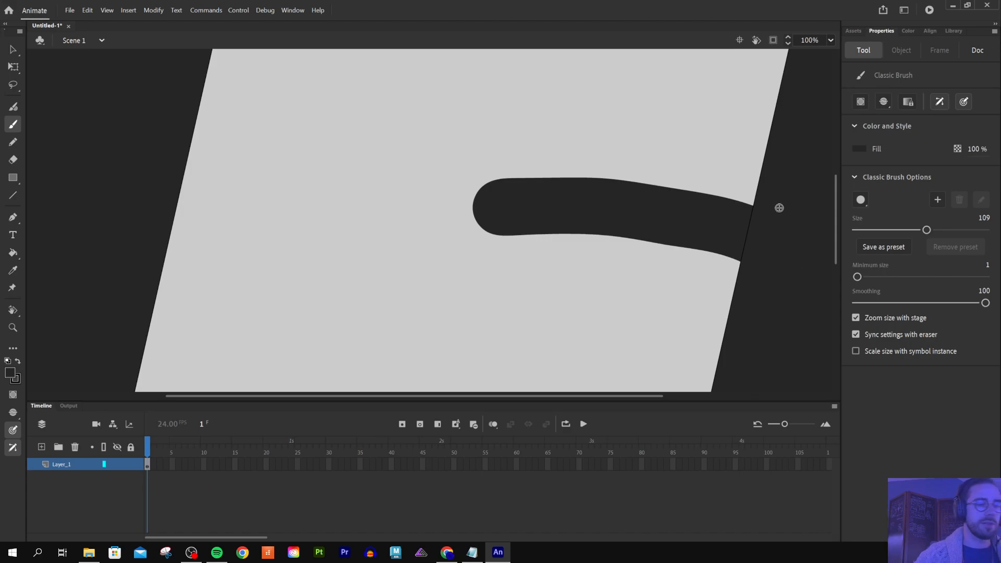
click(860, 148)
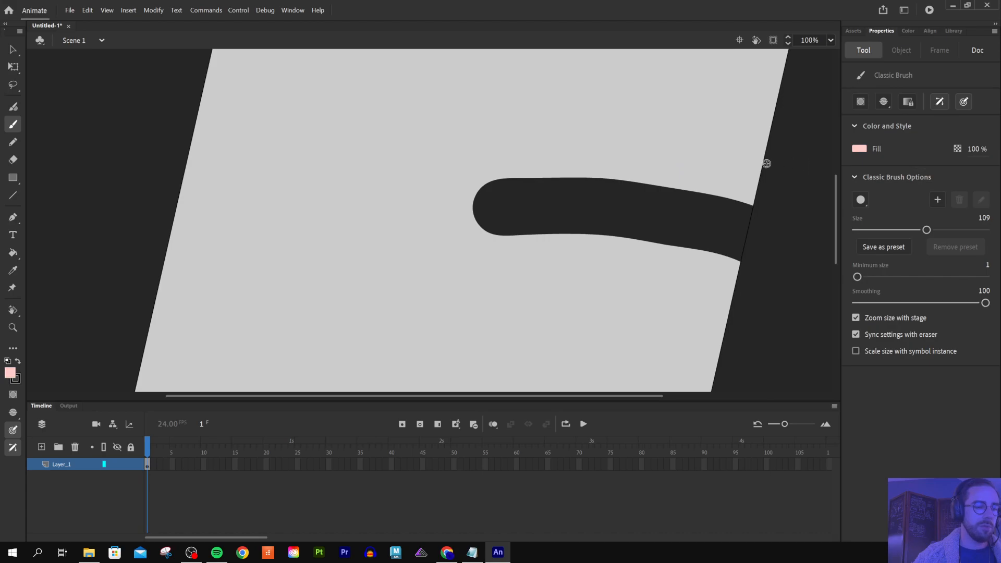
drag(589, 206, 813, 227)
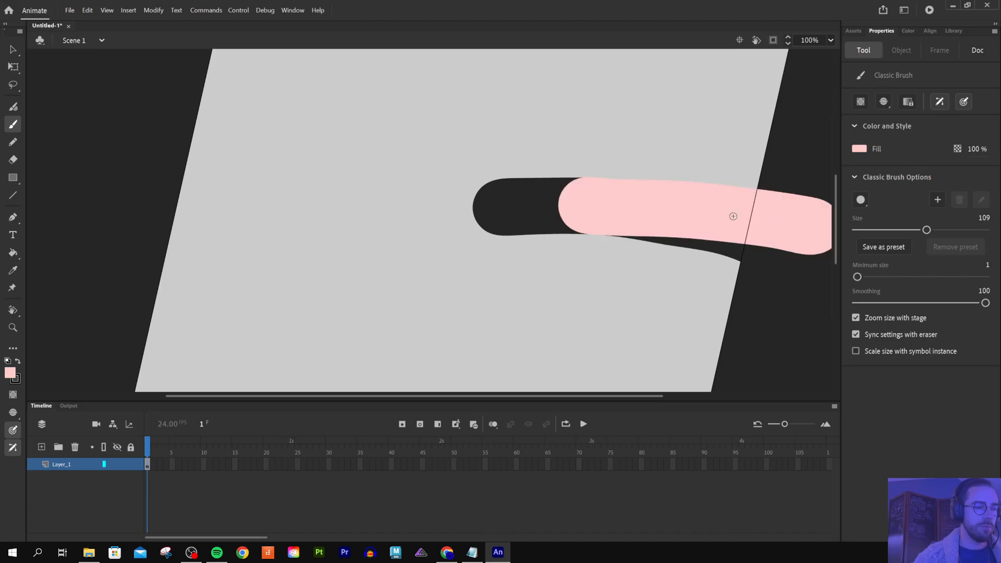
Step: Clip the artwork outside the stage, and reset the view so the whole stage is centred and fits in the window
click(774, 41)
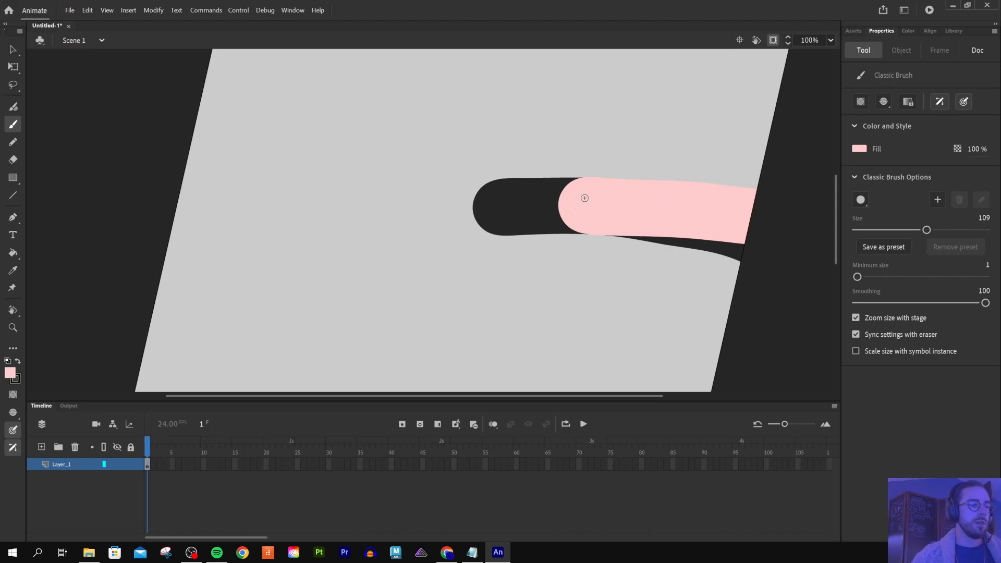
scroll(579, 282, down, 5)
scroll(581, 277, up, 5)
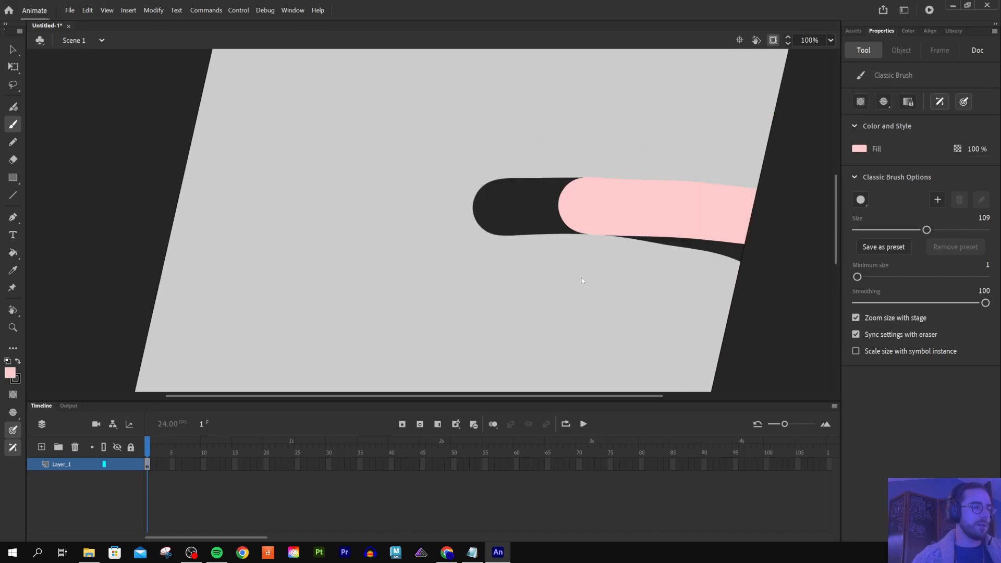
click(739, 41)
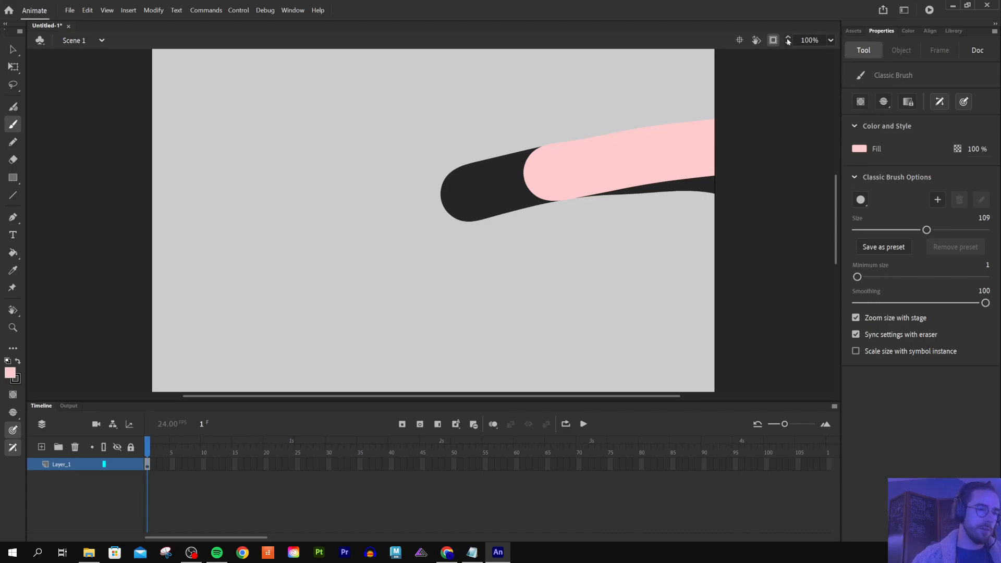
click(832, 41)
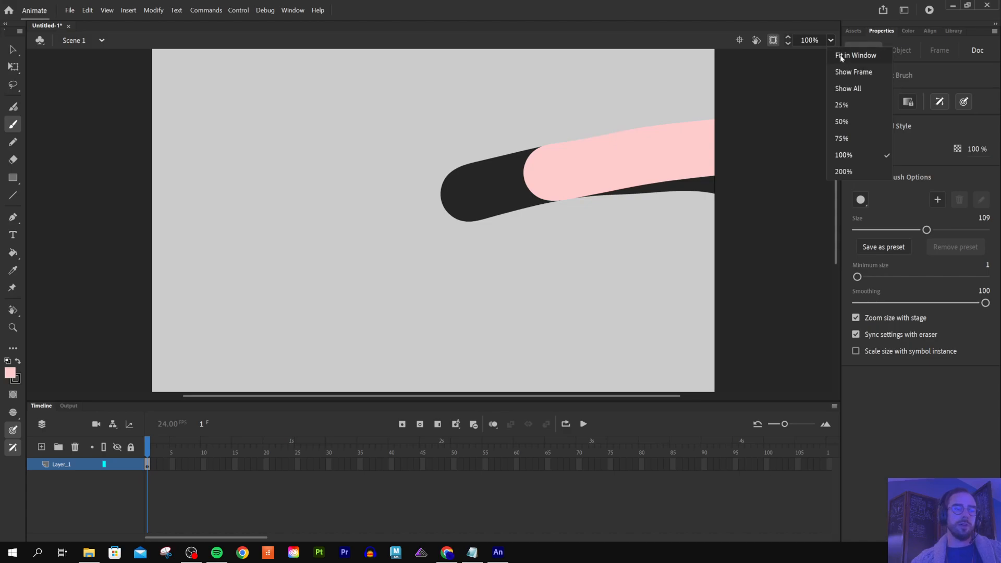
click(846, 55)
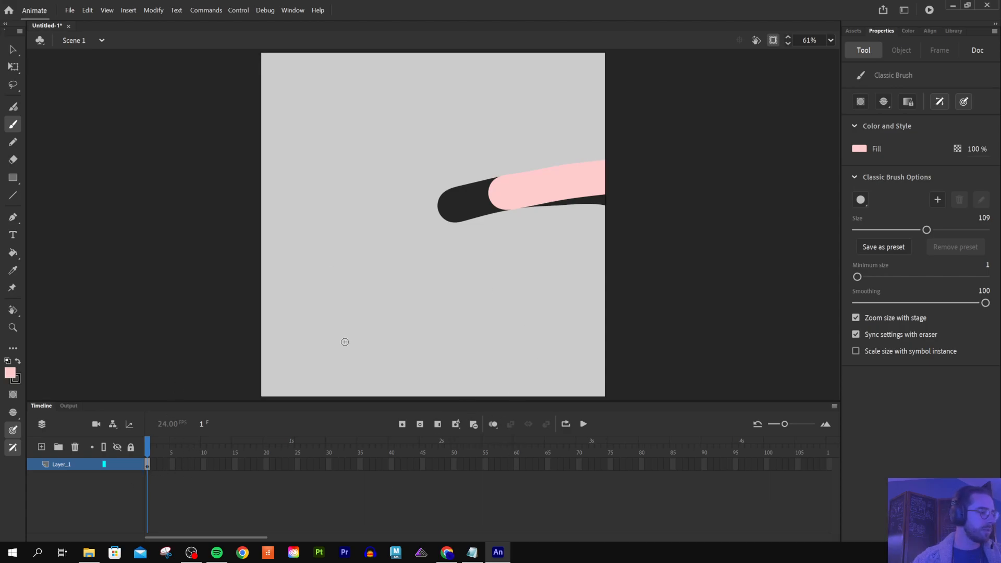
Step: Compare the Show Frame and Fit in Window views, and toggle the clipping outside the stage off and on
click(147, 449)
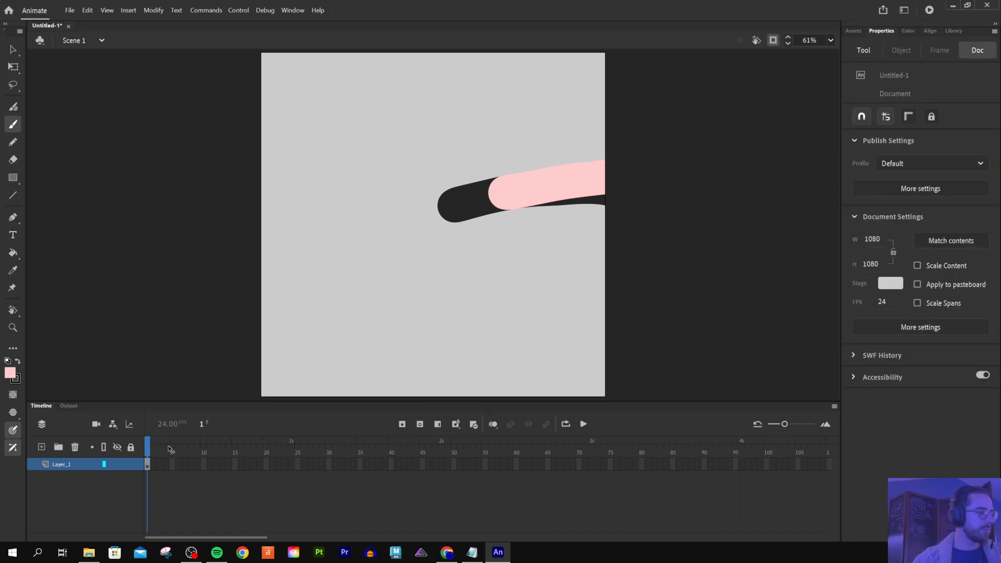
click(831, 42)
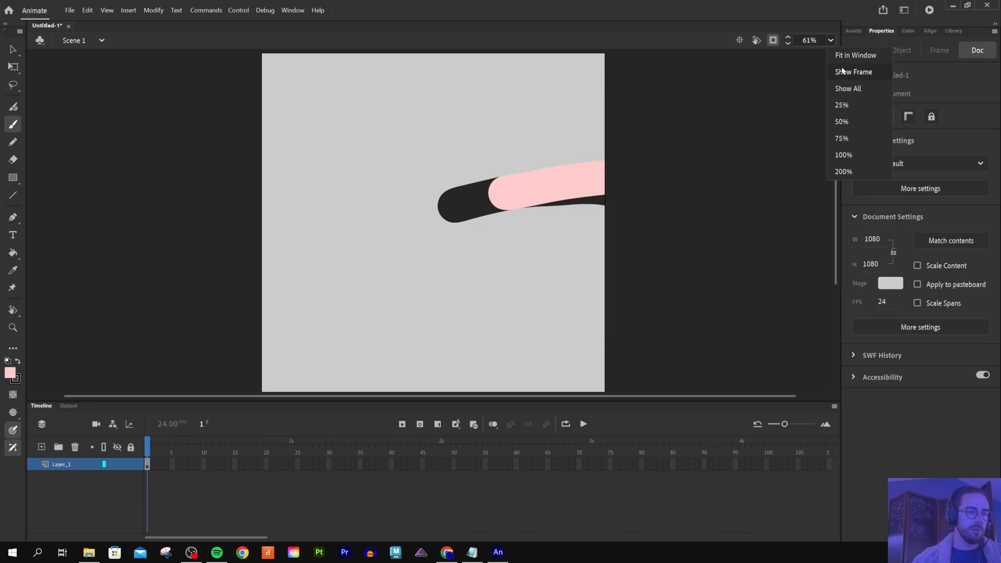
click(842, 68)
click(830, 40)
click(837, 54)
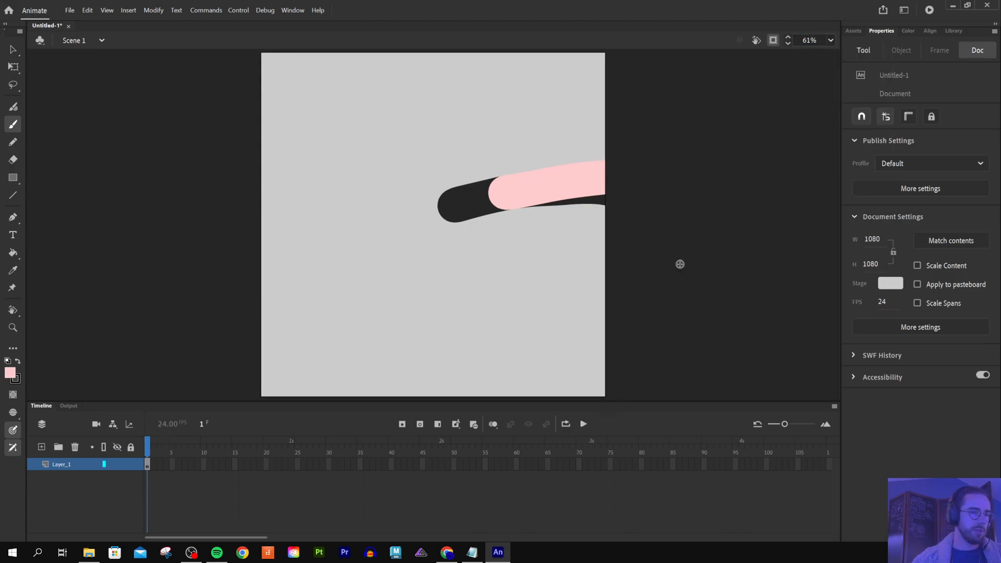
click(774, 41)
click(774, 41)
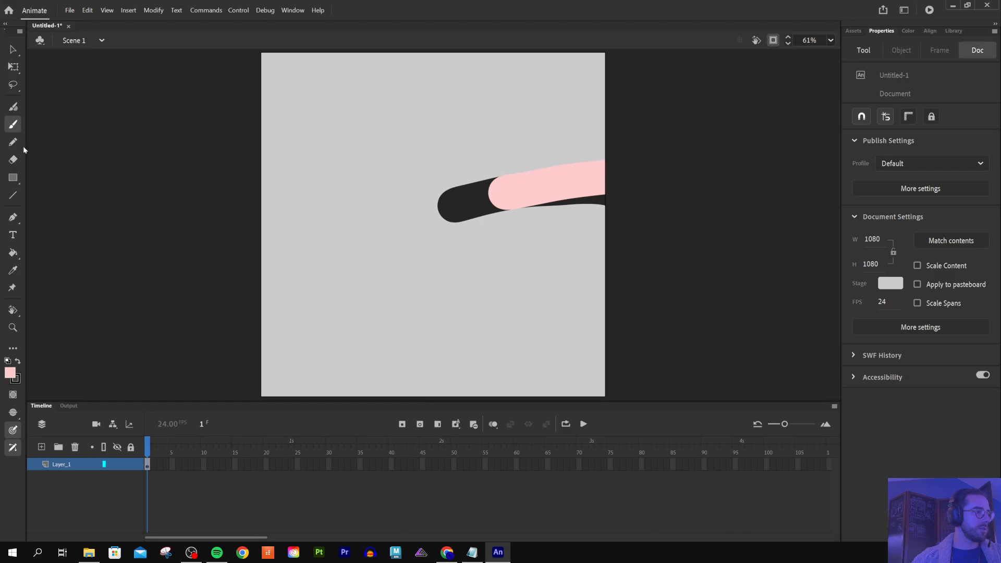
Step: Try moving the pink stroke up and the dark stroke's left piece down, and undo both moves
click(11, 50)
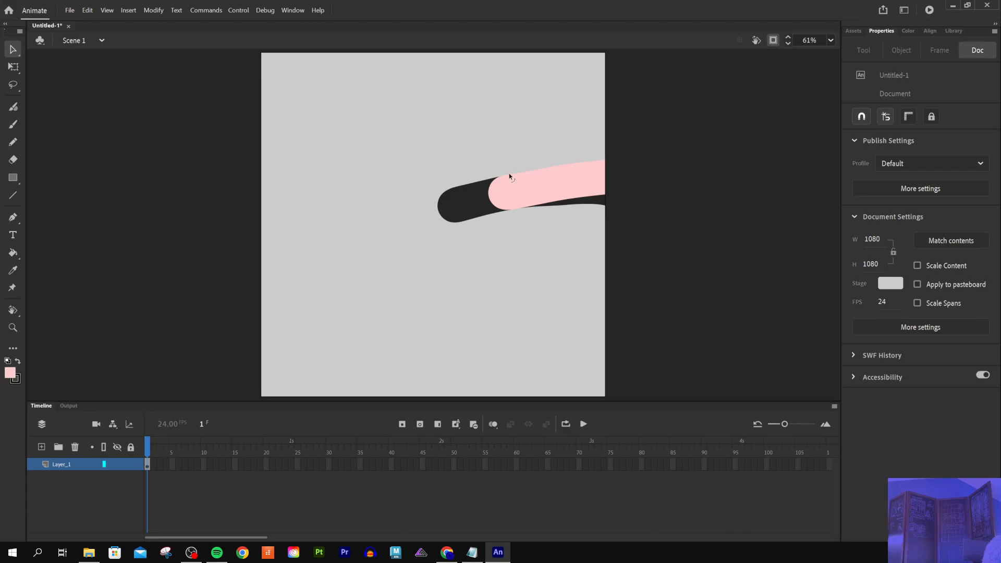
click(569, 179)
click(471, 202)
click(554, 184)
drag(579, 179, 554, 138)
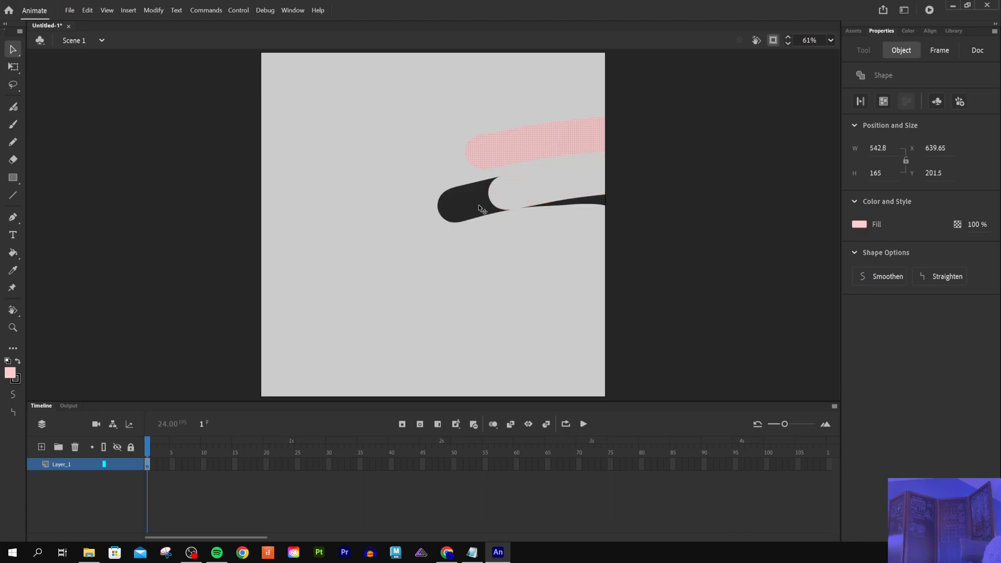
drag(477, 205, 490, 231)
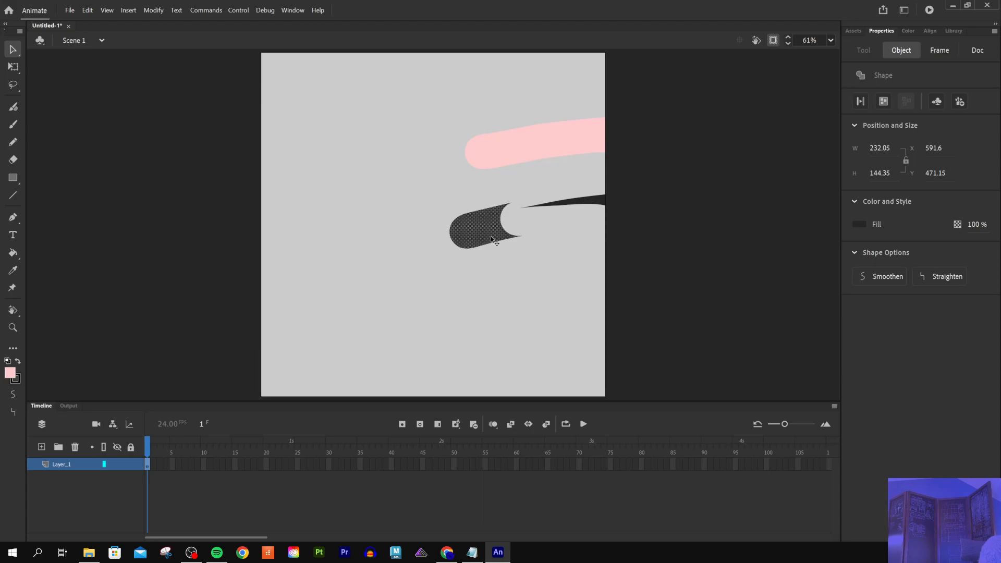
key(ctrl+z)
key(ctrl+z)
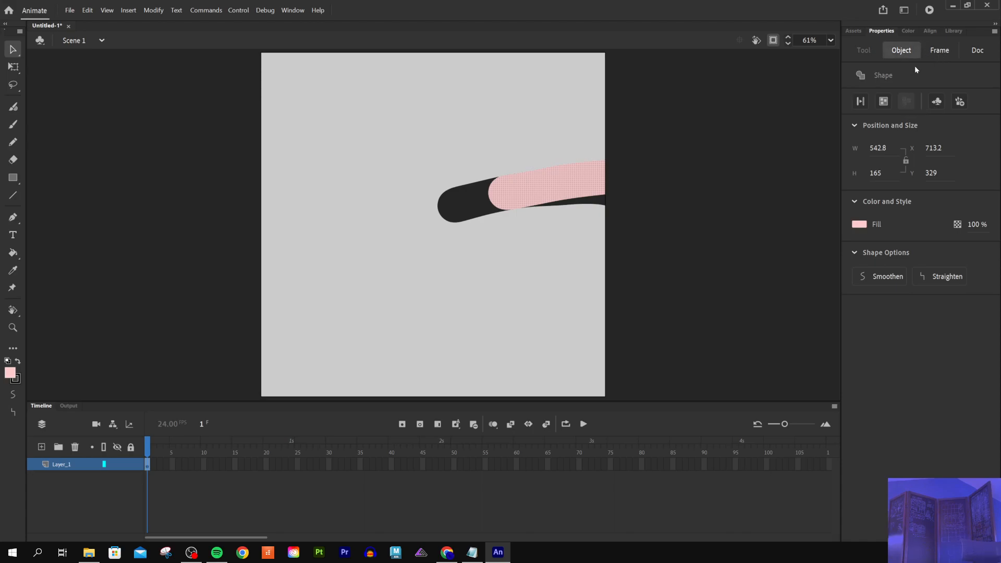
Step: Try squashing the pink stroke vertically with Free Transform to a height of 27.65, and undo it
click(13, 67)
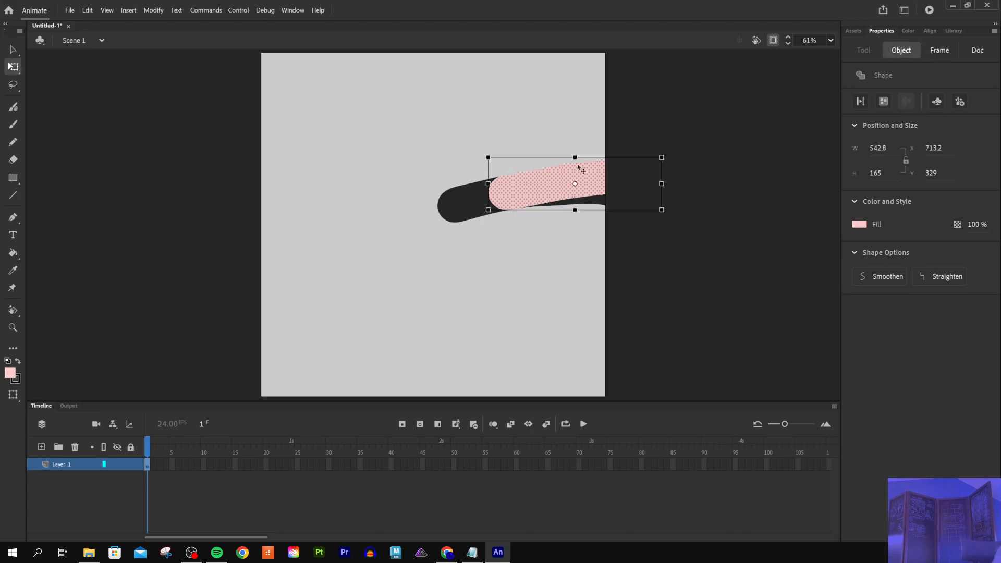
drag(576, 156, 576, 179)
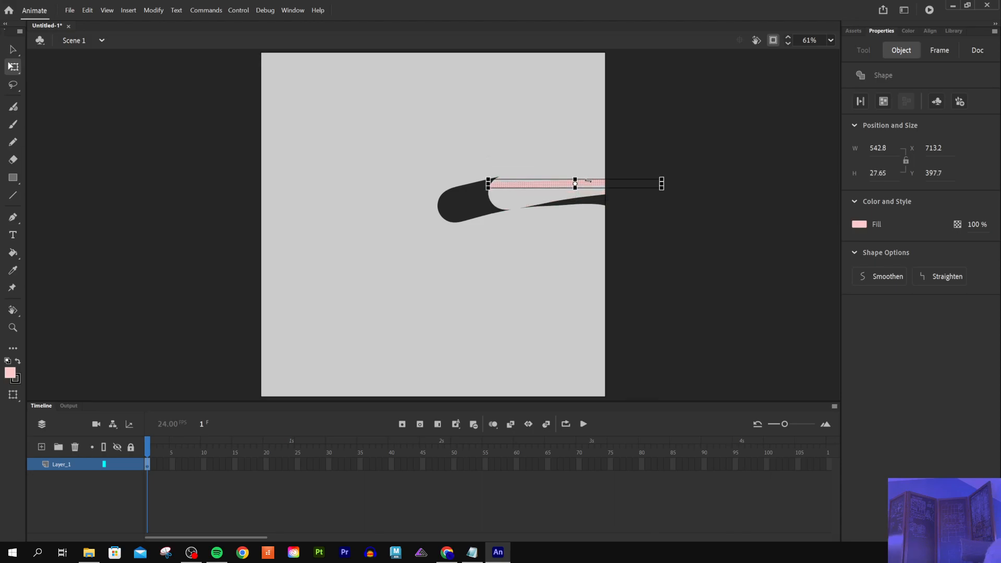
key(ctrl+z)
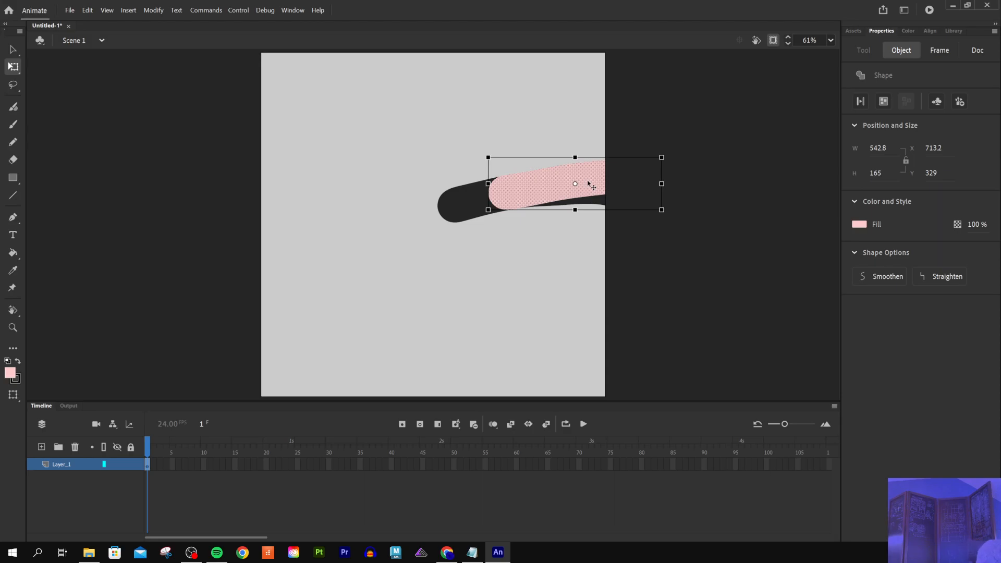
Step: Move the pink stroke above the dark one to about X 546, Y 139, and convert it to a drawing object
drag(588, 184, 559, 126)
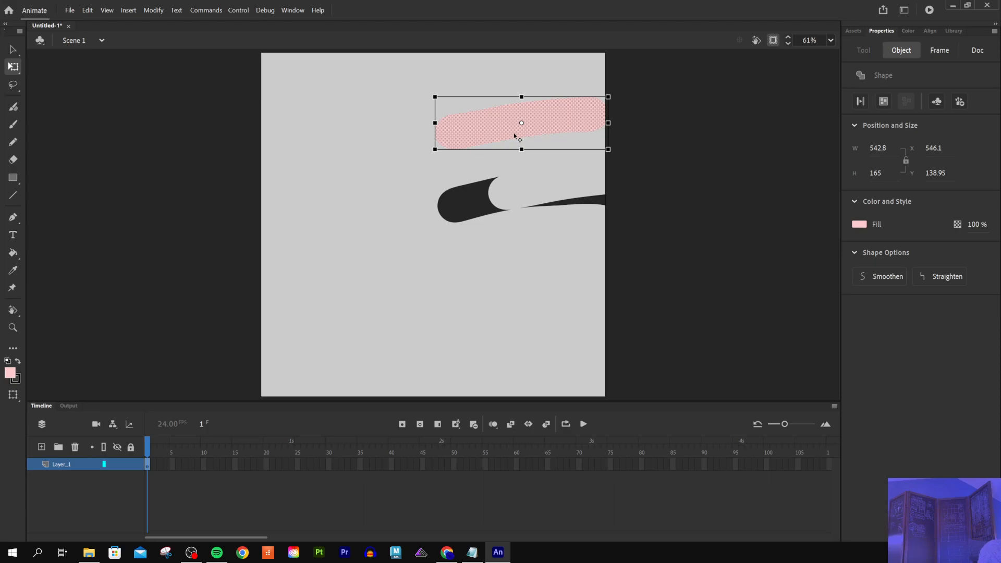
click(883, 105)
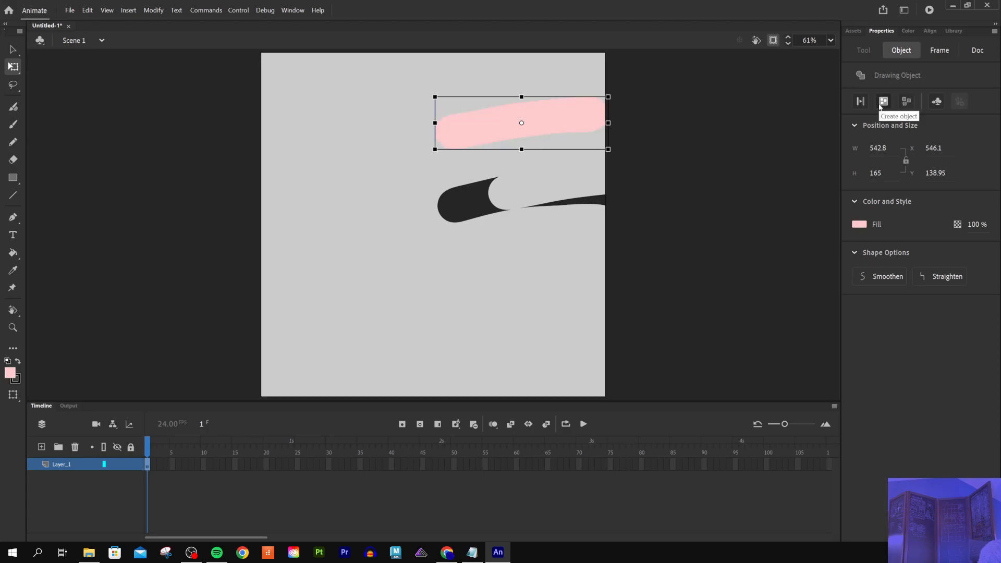
Step: Paint a diagonal pink stroke about 457 by 337 pixels below the dark one, and move it up over the dark shape
click(13, 127)
click(883, 105)
drag(441, 261, 560, 347)
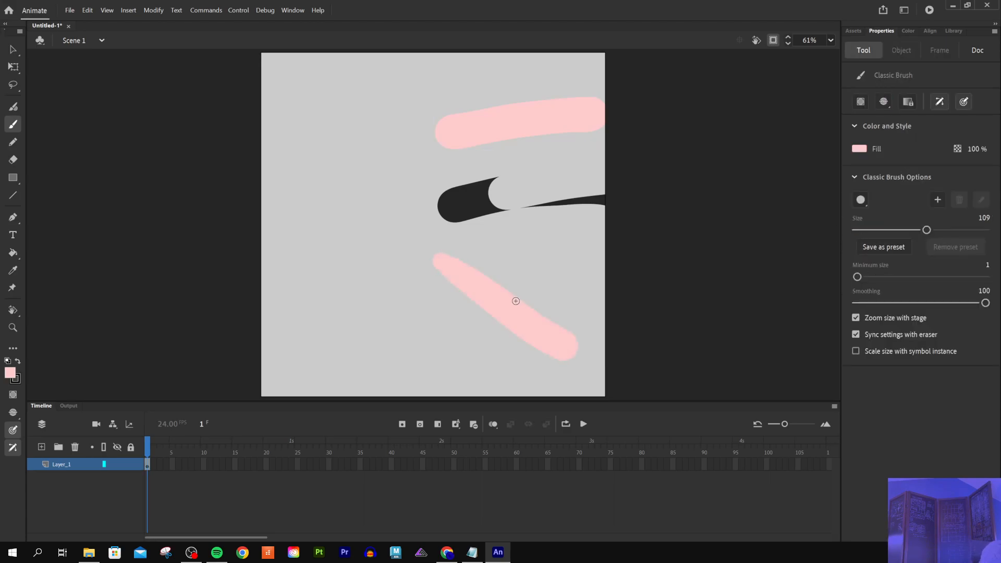
key(v)
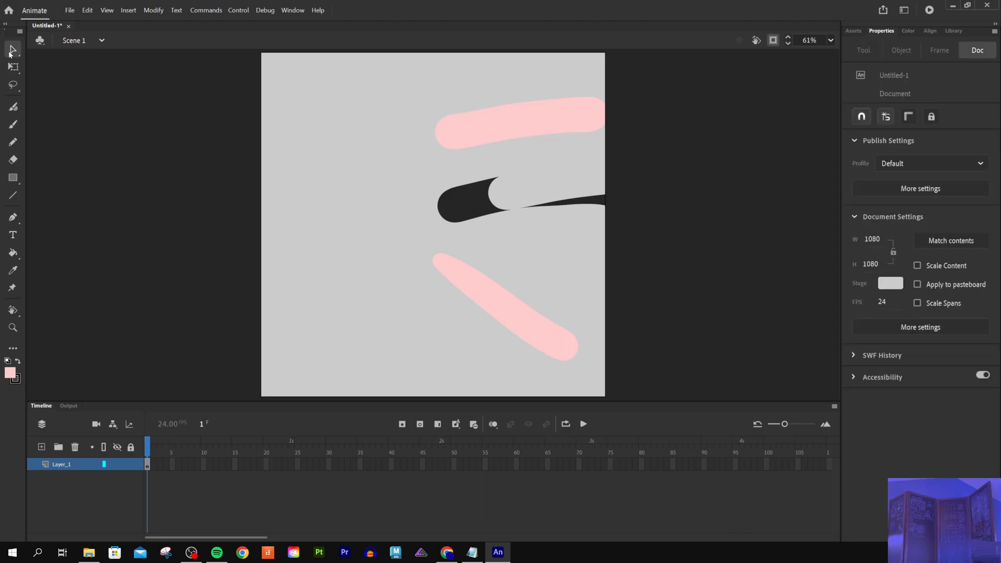
mouse_move(521, 313)
mouse_down()
mouse_move(537, 290)
mouse_move(511, 245)
mouse_move(539, 275)
mouse_up()
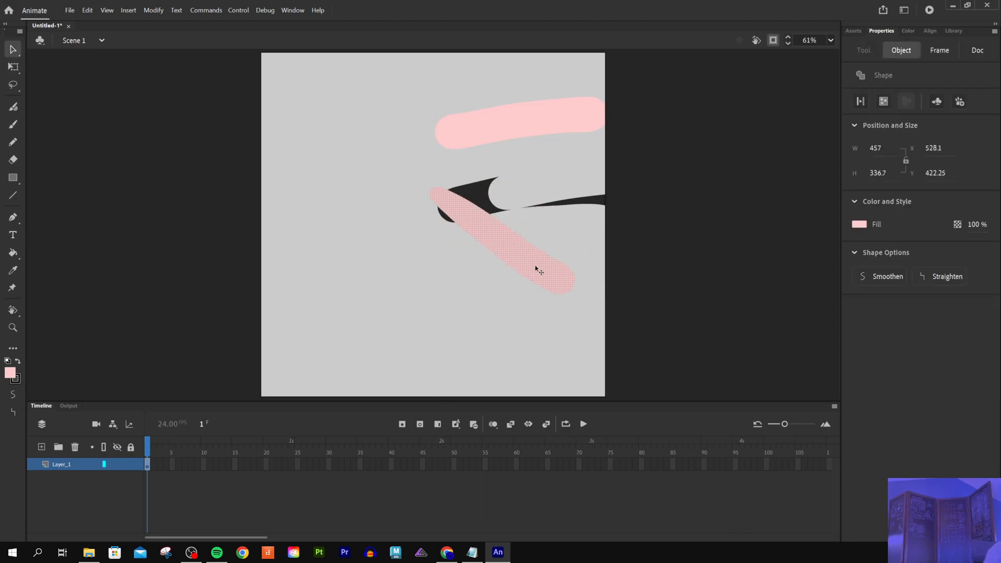
Step: Convert the diagonal pink stroke to a drawing object, and move it below the dark shape to about X 424, Y 650
click(883, 101)
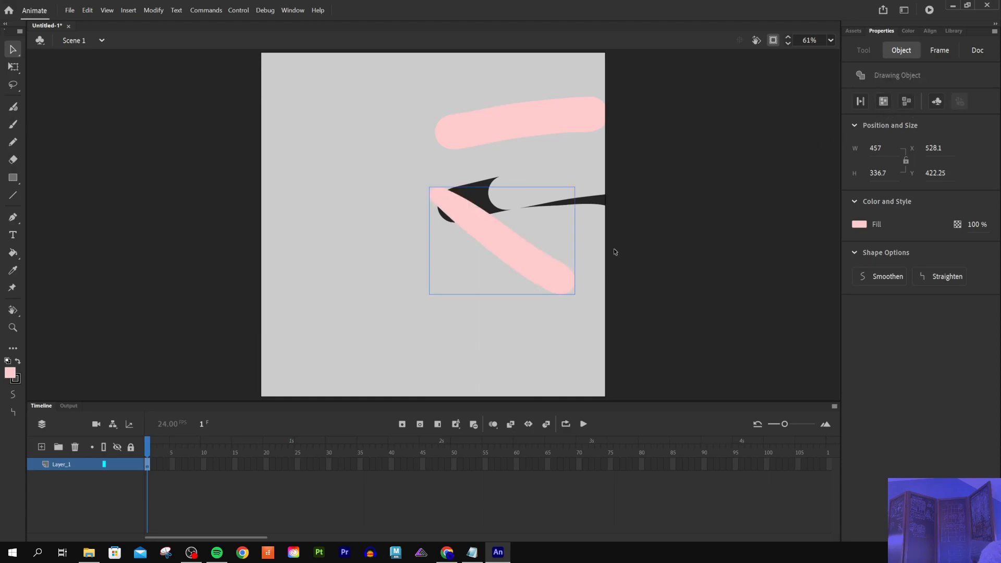
mouse_move(574, 291)
mouse_down()
mouse_move(514, 353)
mouse_move(520, 269)
mouse_move(577, 206)
mouse_move(509, 336)
mouse_move(516, 347)
mouse_up()
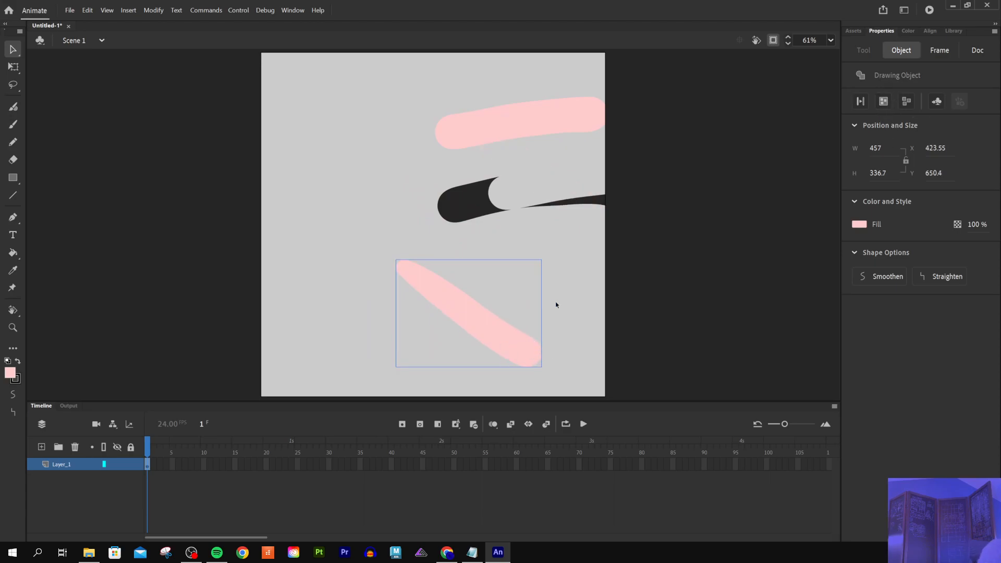
Step: Delete the diagonal stroke, the upper pink stroke and every piece of the dark stroke to empty the stage
key(Delete)
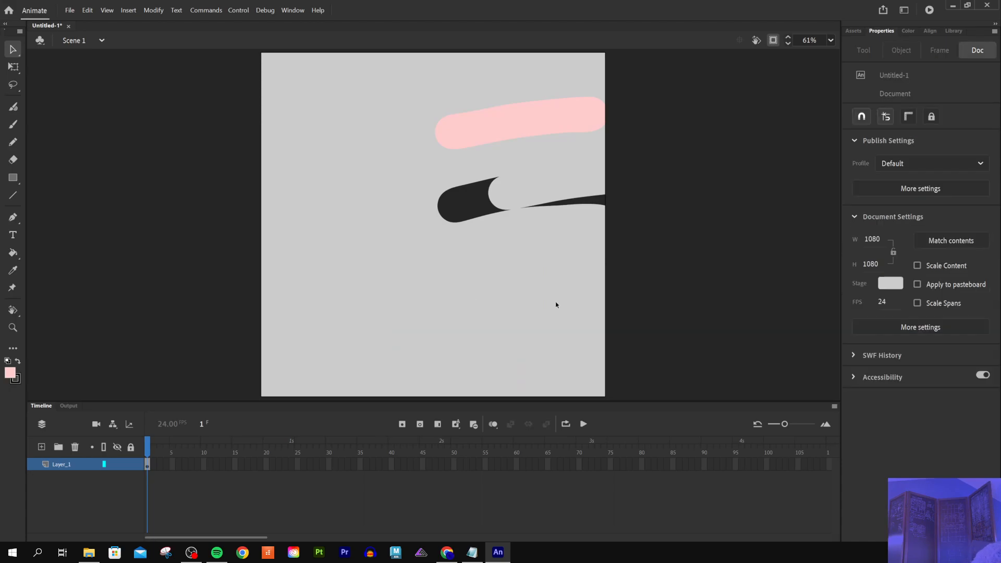
mouse_move(429, 96)
mouse_down()
mouse_move(532, 217)
mouse_move(566, 224)
mouse_up()
key(Delete)
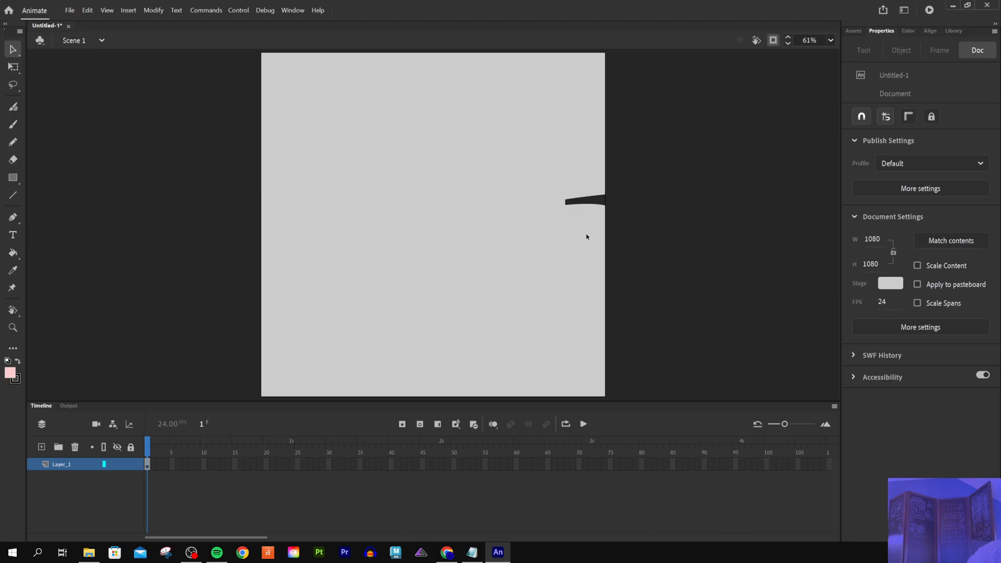
drag(505, 127, 701, 276)
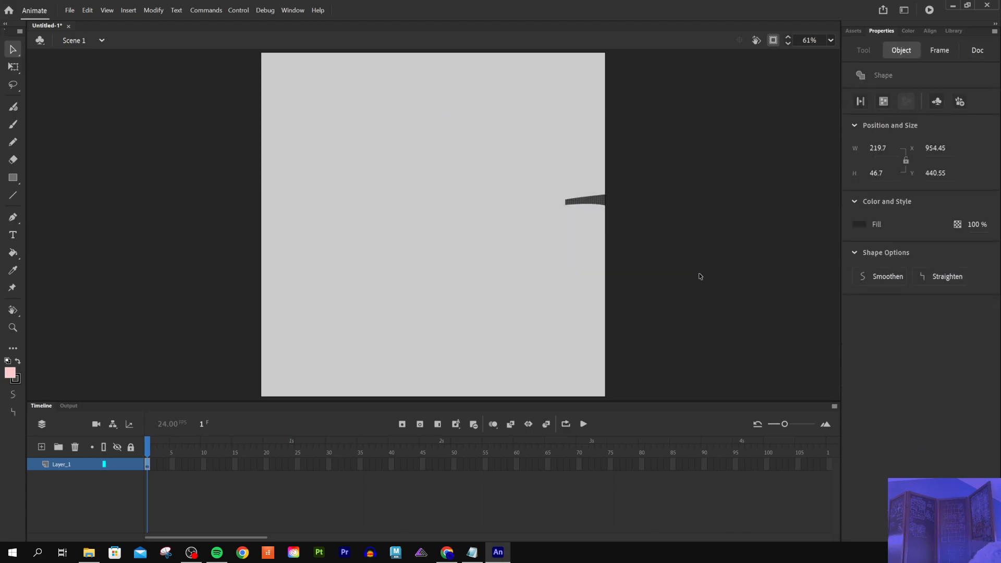
key(Delete)
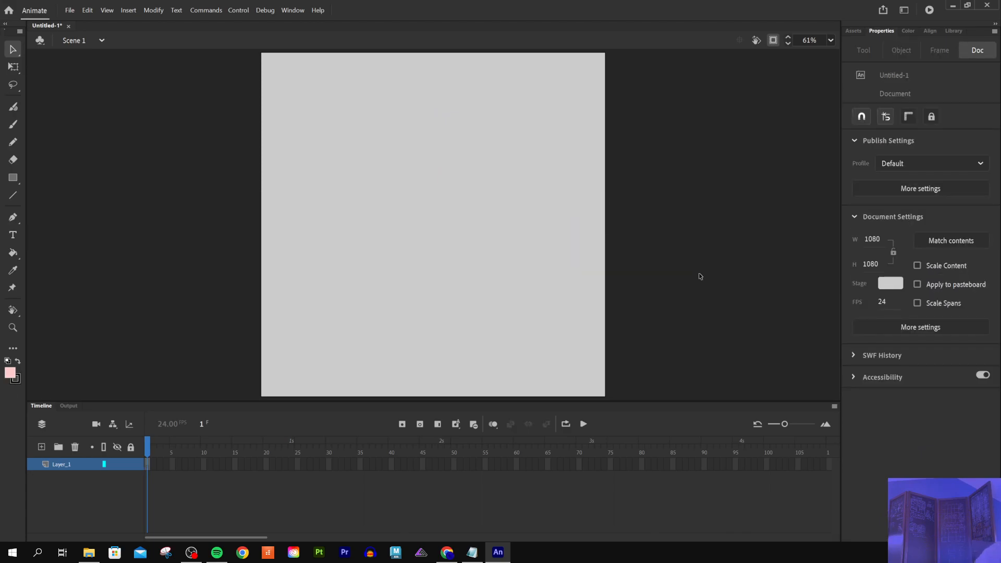
Step: Paint a pink zigzag about 458 by 428 pixels with the Classic Brush, and thicken its middle upstroke
key(b)
mouse_move(449, 96)
mouse_down()
mouse_move(483, 173)
mouse_move(550, 119)
mouse_move(583, 148)
mouse_up()
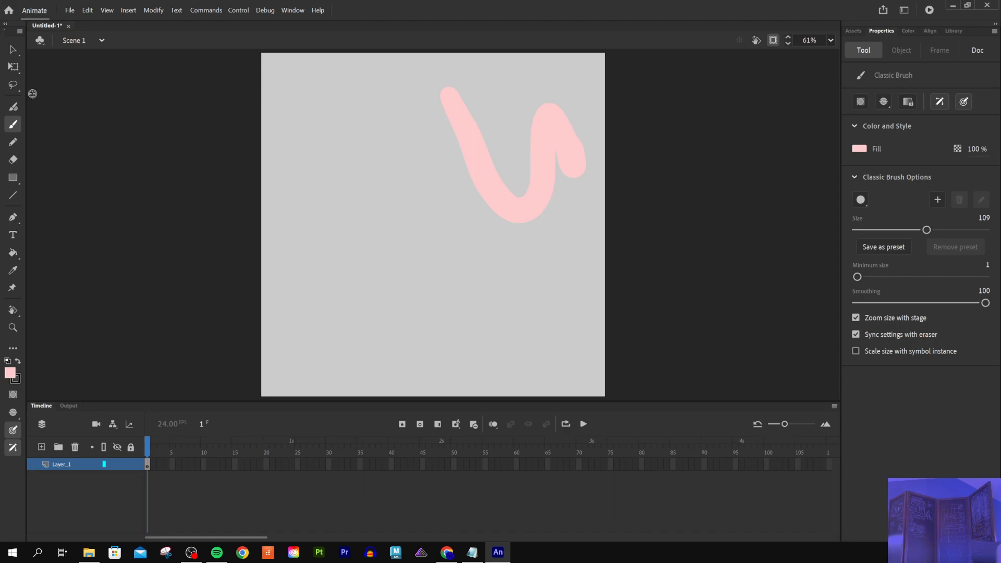
click(12, 49)
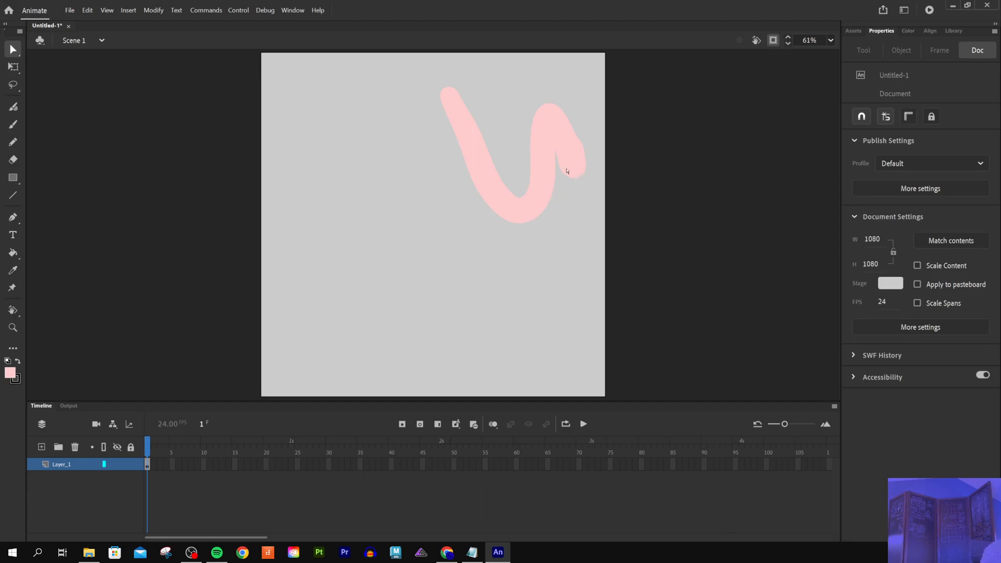
click(13, 124)
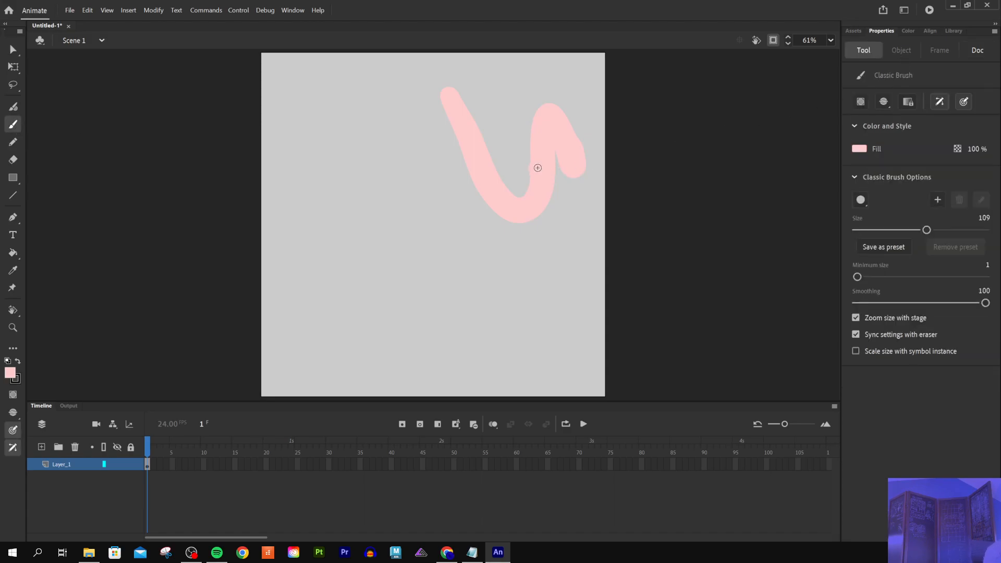
drag(539, 170, 531, 158)
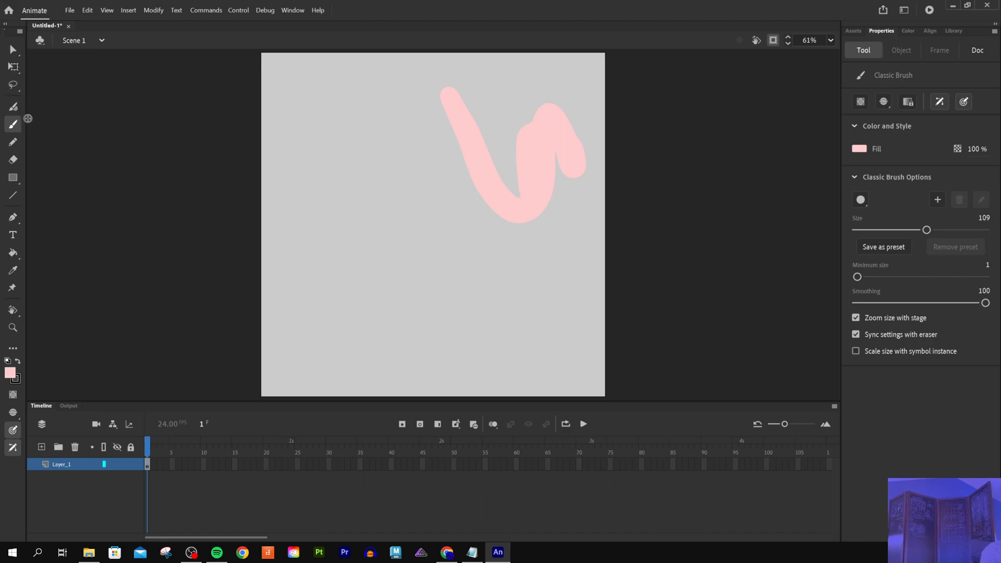
Step: Select the pink zigzag with Free Transform and convert it to a drawing object
key(q)
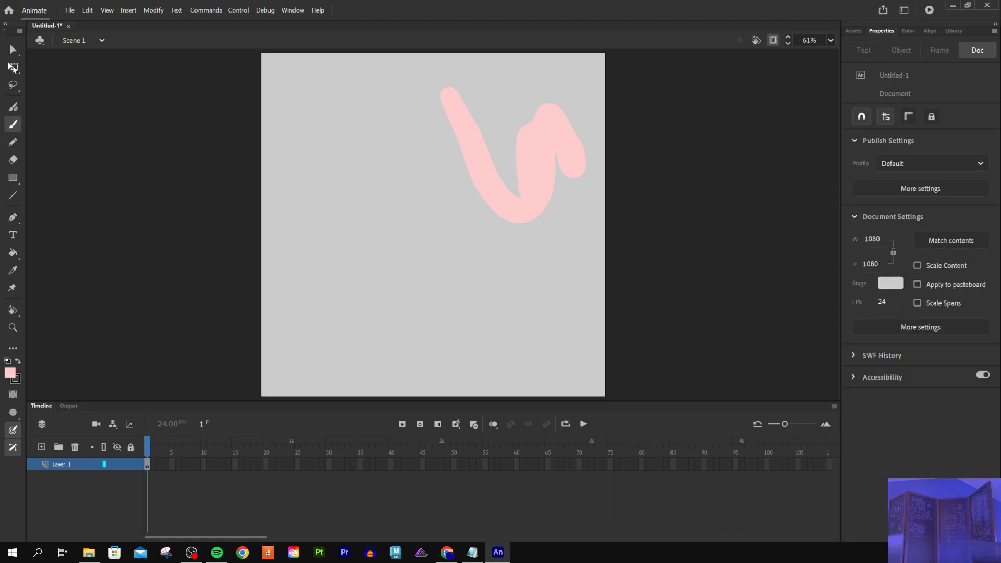
click(543, 167)
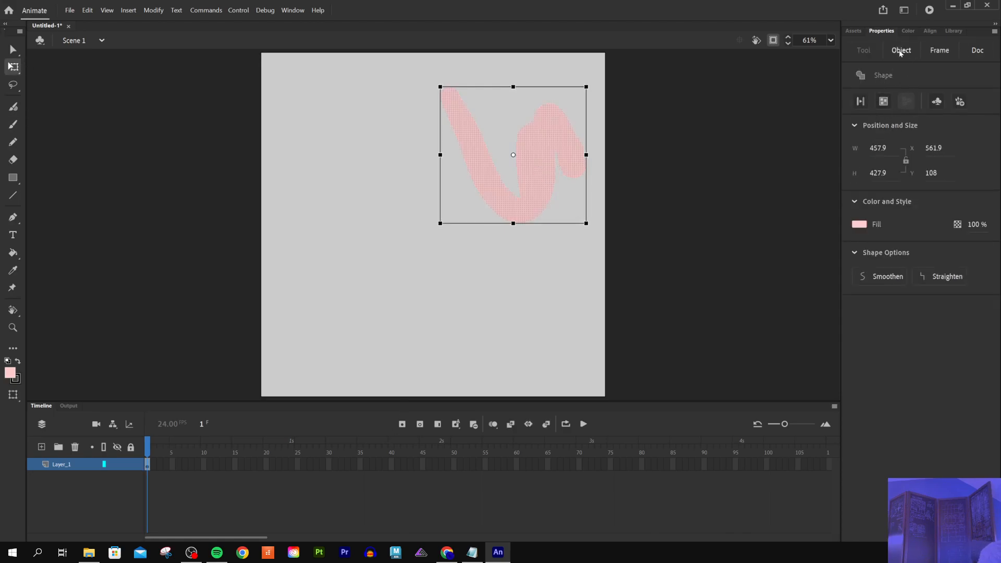
click(885, 102)
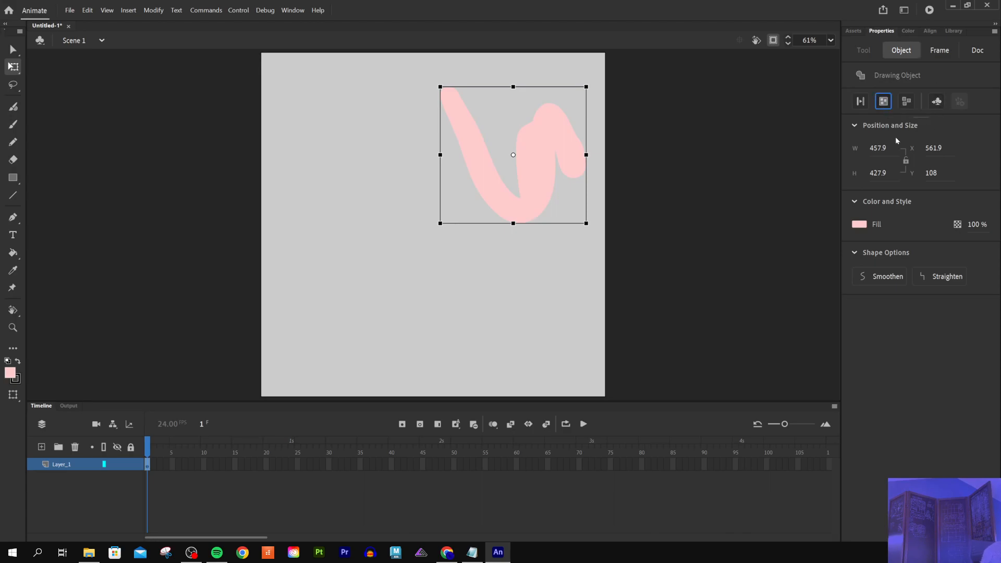
Step: Try reshaping the zigzag's upper outline by moving its anchor points, and undo everything back to the empty stage
click(14, 50)
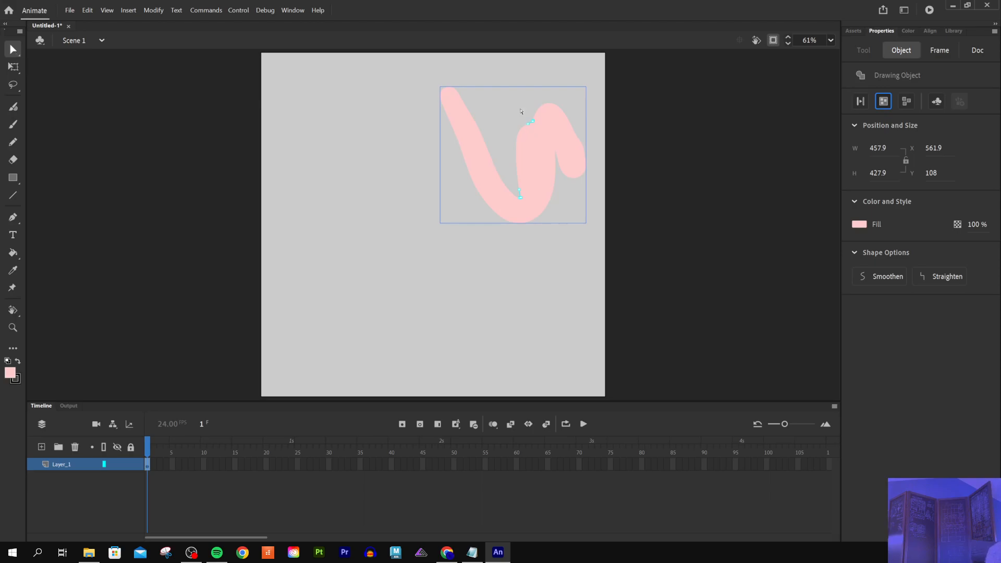
mouse_move(531, 124)
mouse_down()
mouse_move(506, 101)
mouse_move(495, 115)
mouse_move(574, 87)
mouse_up()
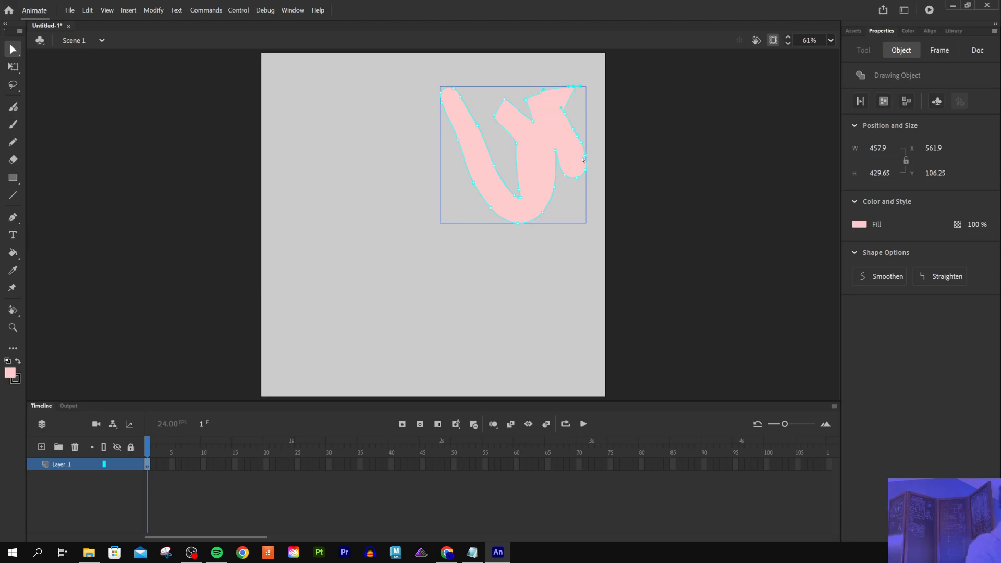
key(ctrl+z)
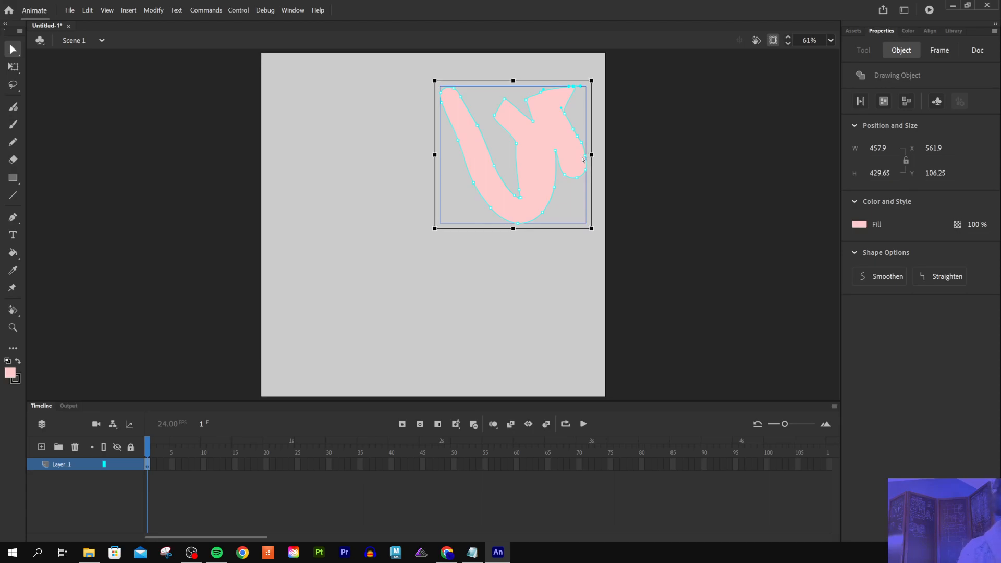
key(ctrl+z)
key(ctrl+z)
key(ctrl+z)
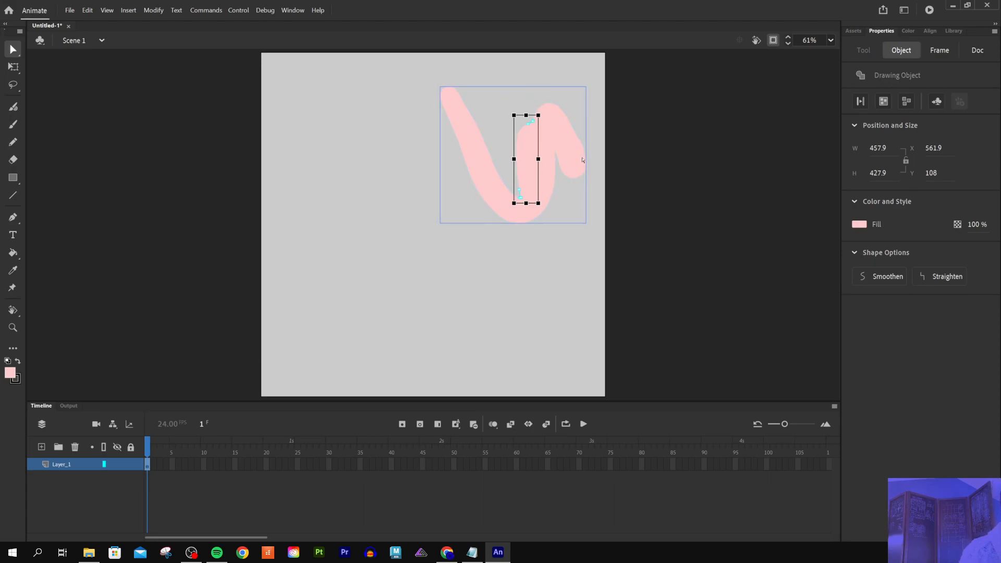
key(ctrl+z)
key(ctrl+z)
key(ctrl+z)
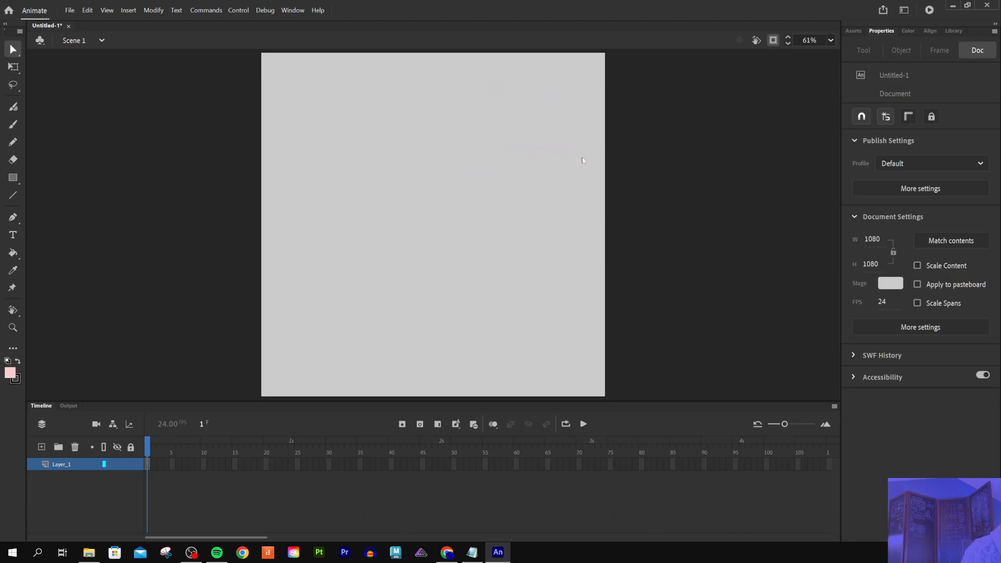
click(13, 125)
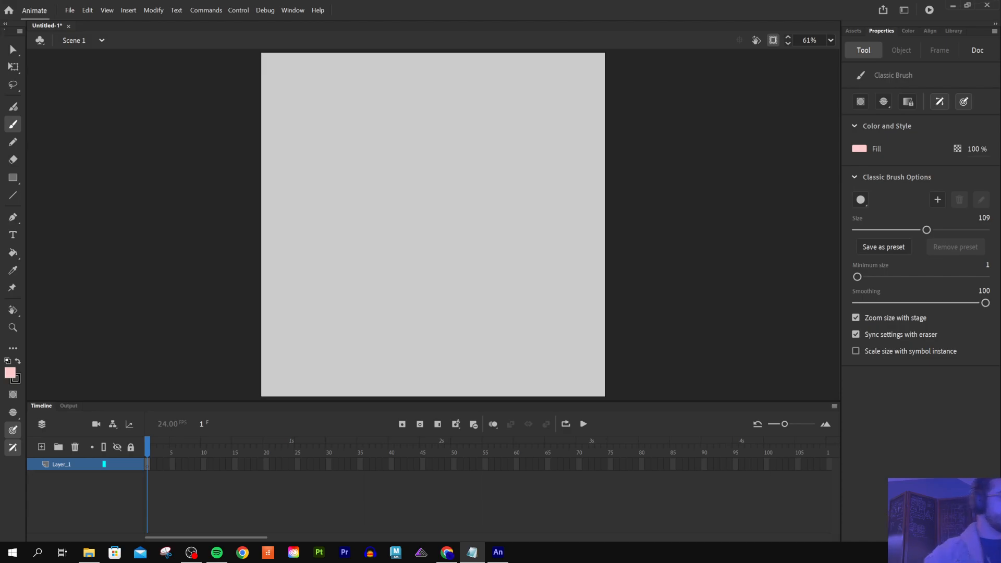
click(13, 49)
click(52, 51)
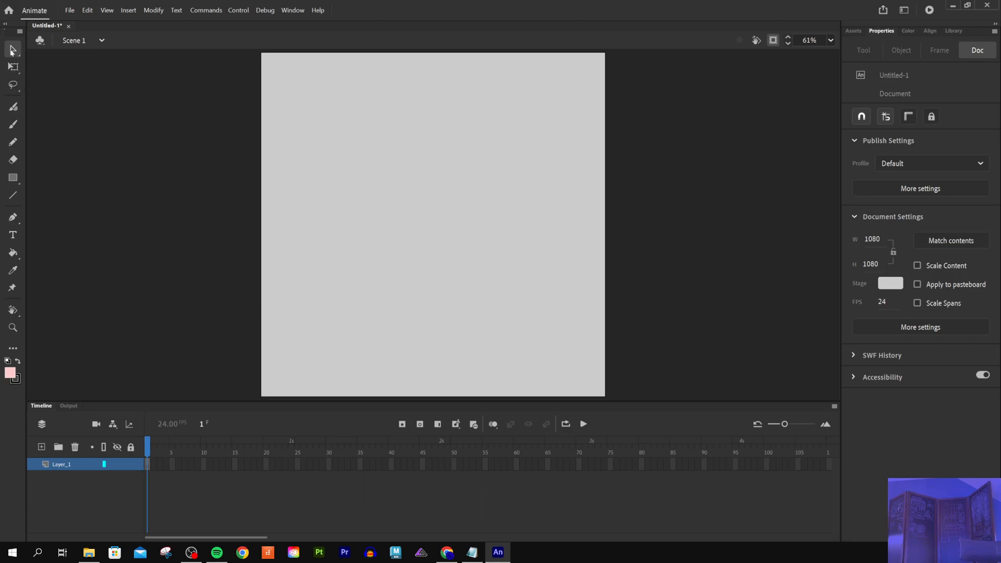
click(14, 52)
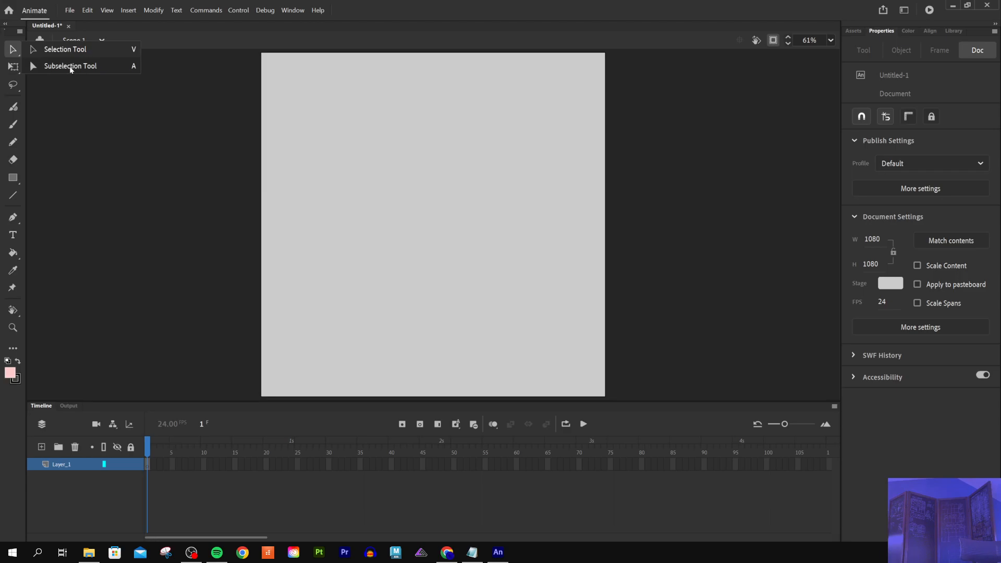
click(133, 113)
key(q)
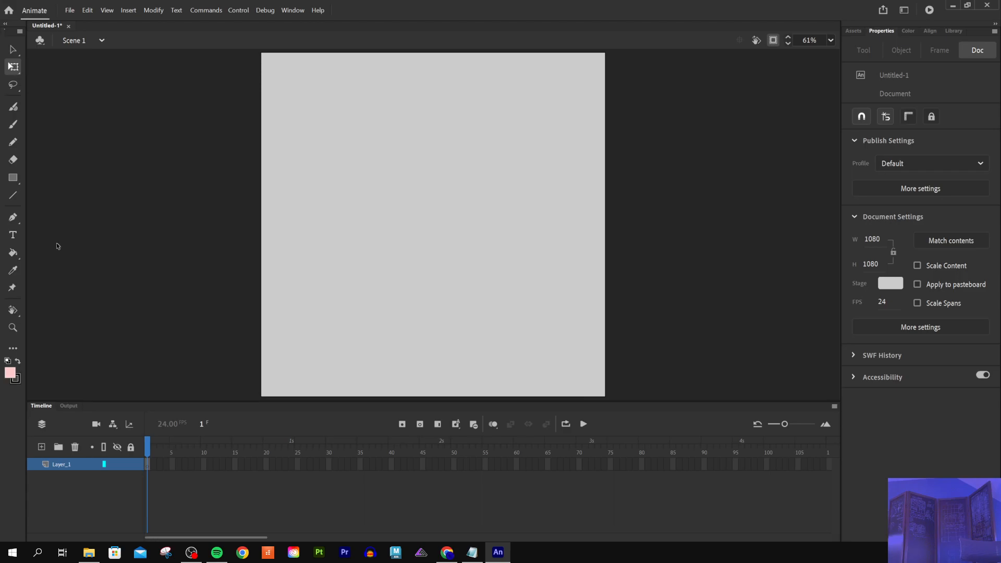
Step: Try stretching a newly painted diagonal pink stroke vertically with Free Transform, and delete the stroke
click(13, 124)
drag(316, 144, 534, 248)
key(q)
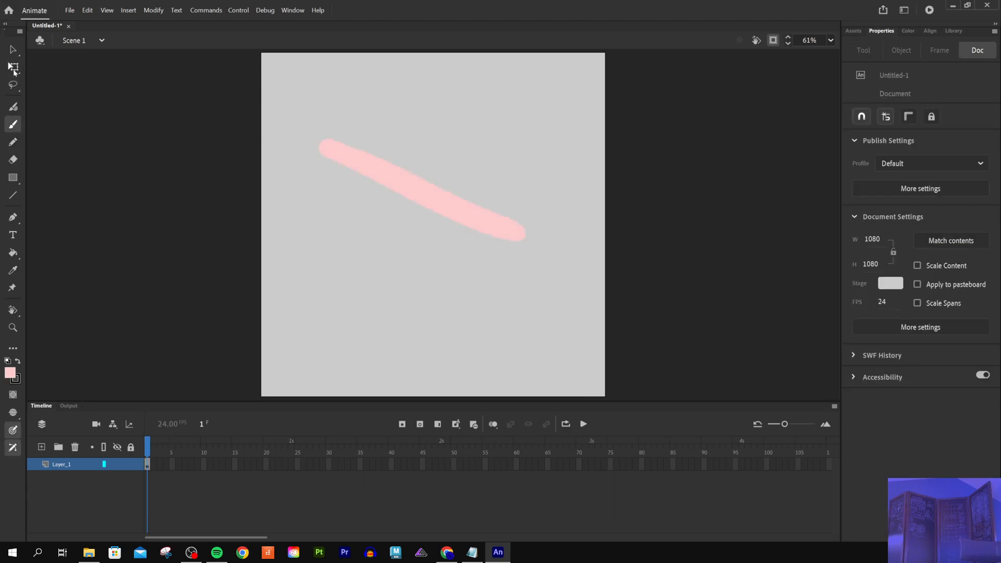
click(374, 183)
mouse_move(423, 241)
mouse_down()
mouse_move(423, 341)
mouse_move(423, 179)
mouse_move(423, 352)
mouse_move(423, 197)
mouse_move(423, 346)
mouse_move(422, 204)
mouse_move(423, 282)
mouse_up()
drag(422, 343, 423, 292)
key(Delete)
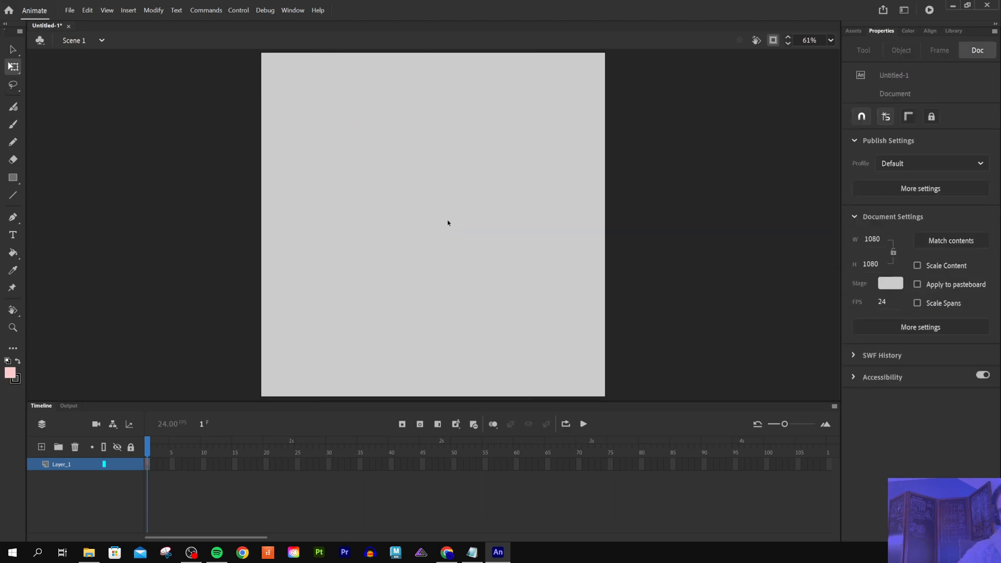
Step: Try painting a wavy pink stroke across the upper stage with the Fluid Brush at size 59, and undo it
click(13, 106)
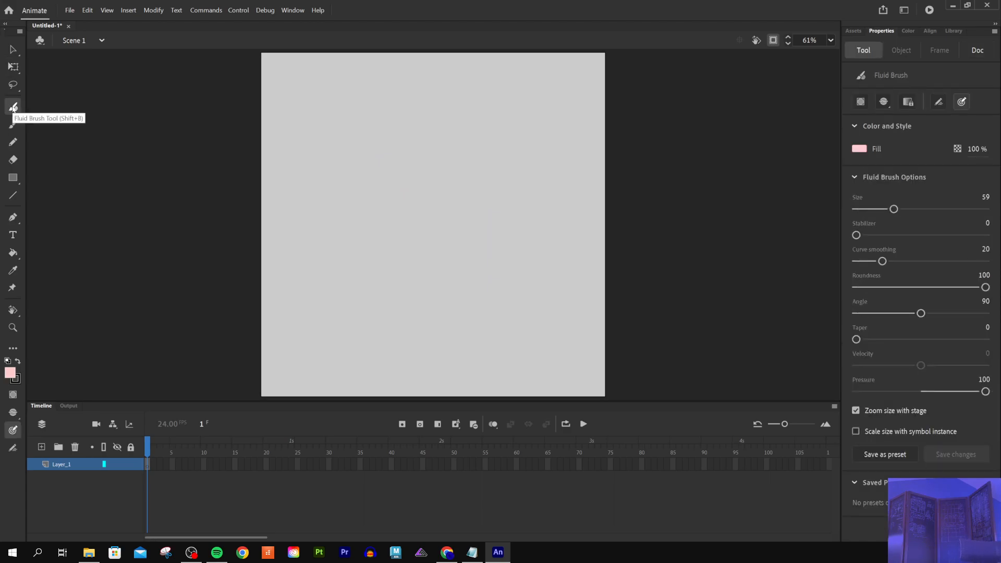
mouse_move(292, 117)
mouse_down()
mouse_move(348, 141)
mouse_move(384, 128)
mouse_move(421, 160)
mouse_move(502, 144)
mouse_up()
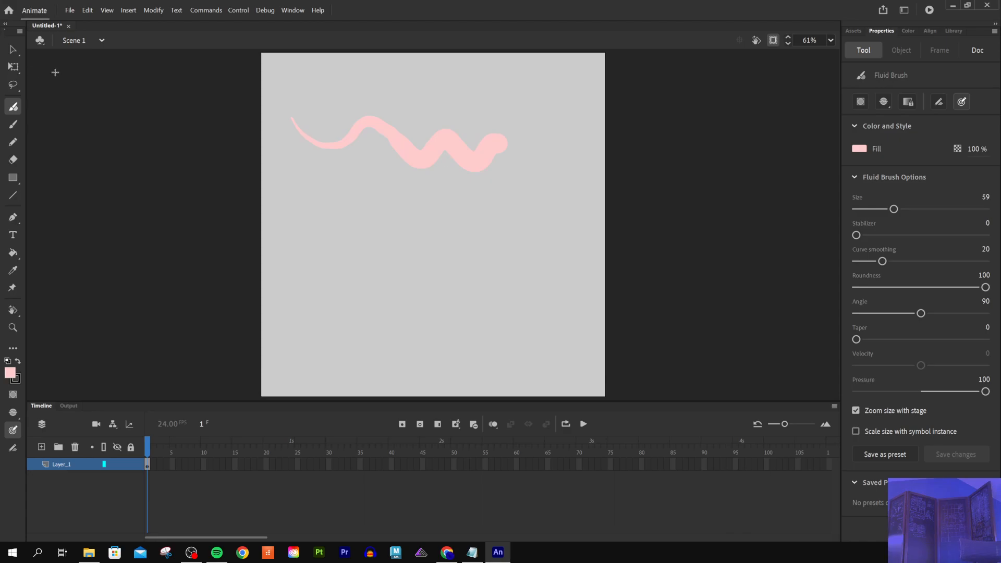
key(ctrl+z)
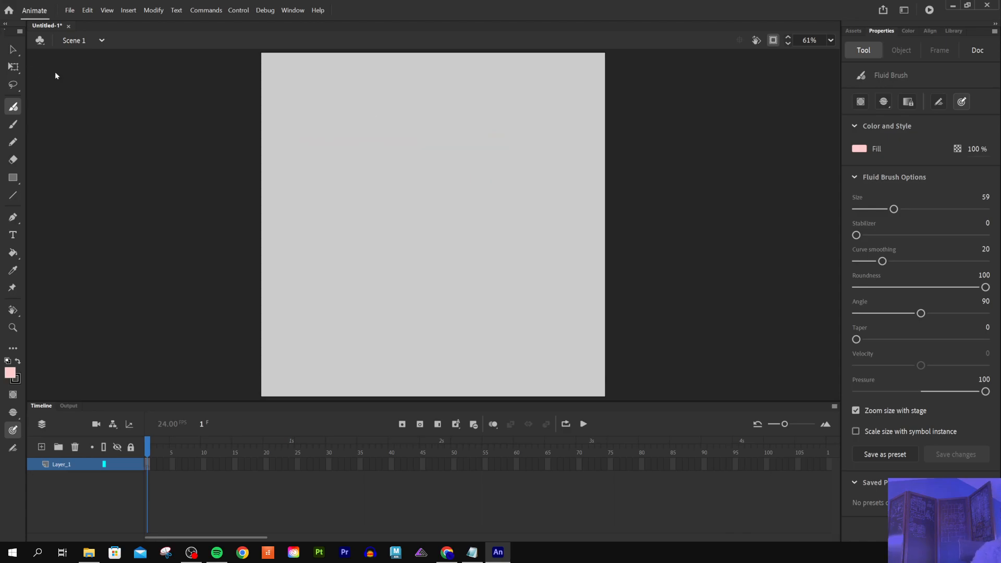
Step: Paint two wavy pink strokes with the Classic Brush at size 109, one above the other
click(13, 124)
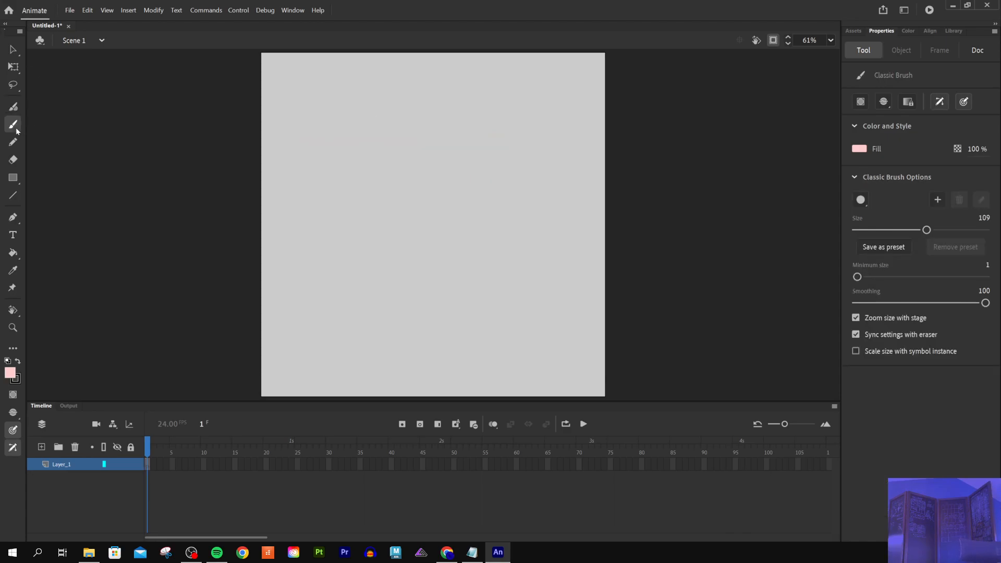
mouse_move(327, 103)
mouse_down()
mouse_move(421, 223)
mouse_move(511, 213)
mouse_move(565, 257)
mouse_up()
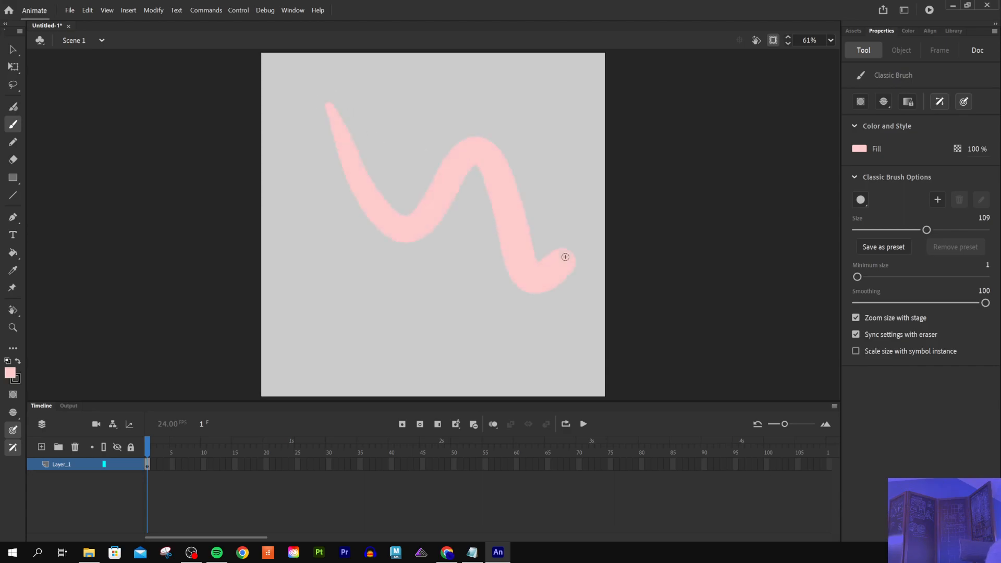
mouse_move(327, 277)
mouse_down()
mouse_move(362, 322)
mouse_move(480, 369)
mouse_move(600, 368)
mouse_up()
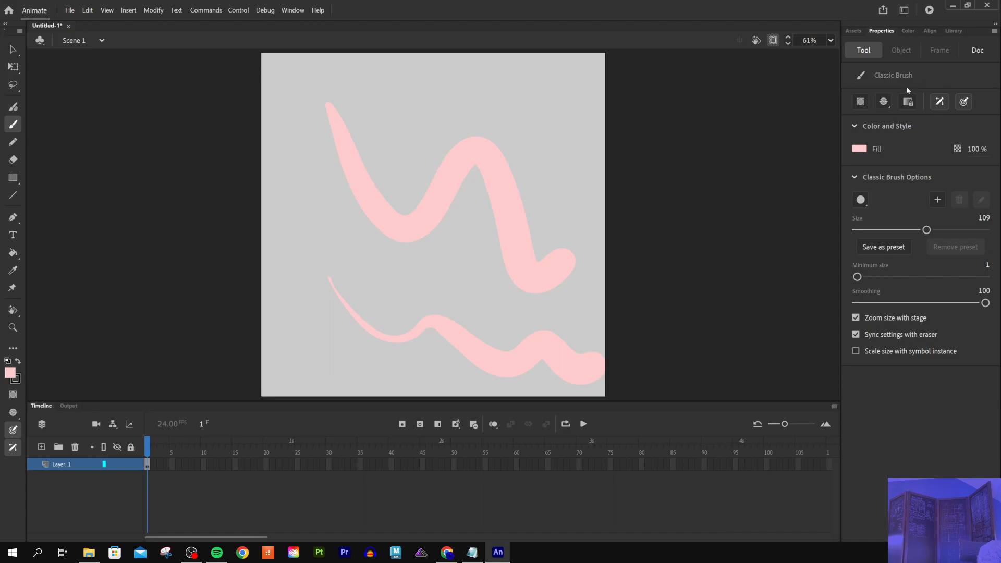
Step: Test the Classic Brush with a thin wave at size 44 and a looped stroke at minimum size 20
drag(927, 230, 885, 230)
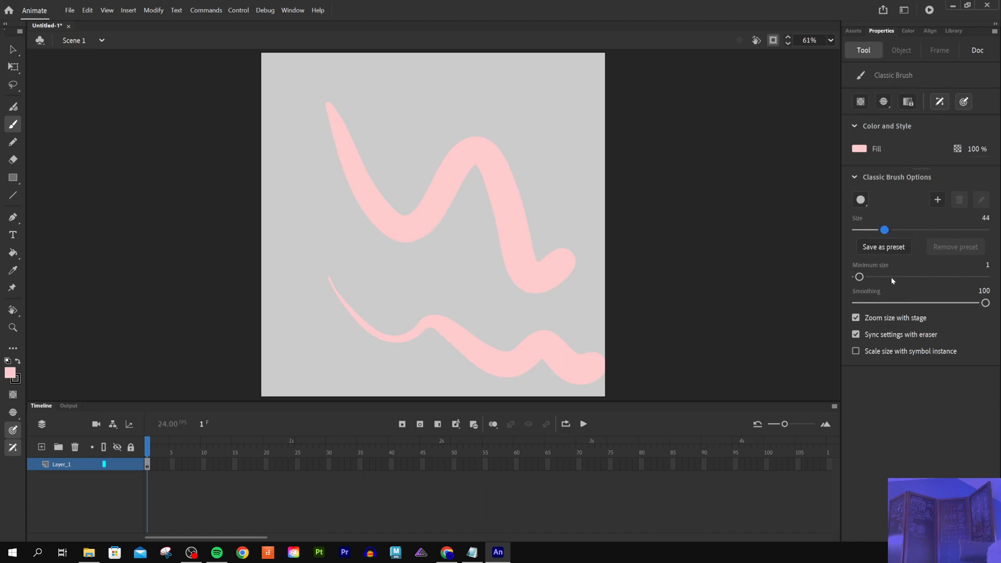
drag(399, 100, 586, 147)
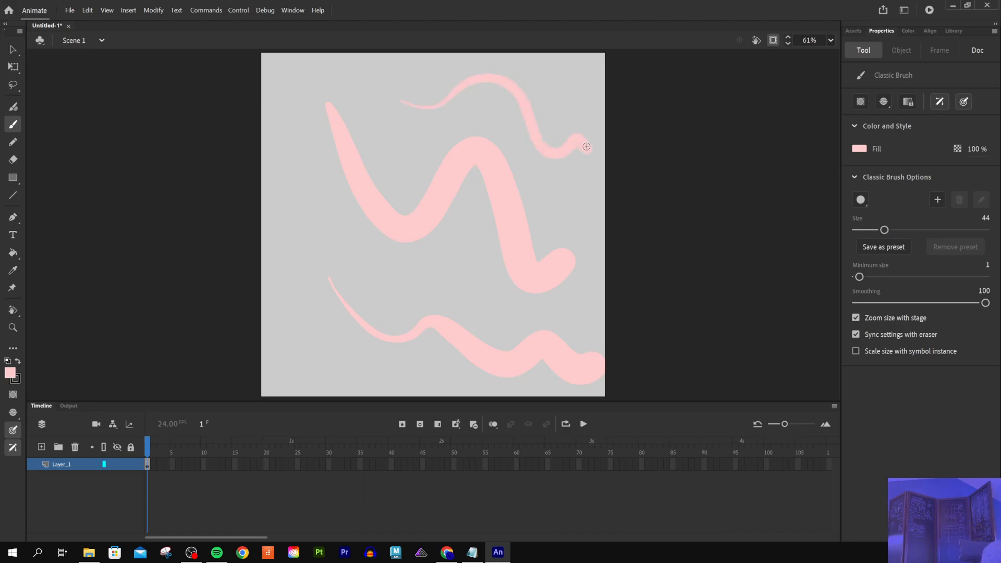
drag(859, 277, 914, 277)
mouse_move(281, 229)
mouse_down()
mouse_move(349, 276)
mouse_move(373, 259)
mouse_move(347, 219)
mouse_move(347, 239)
mouse_move(328, 238)
mouse_move(321, 212)
mouse_up()
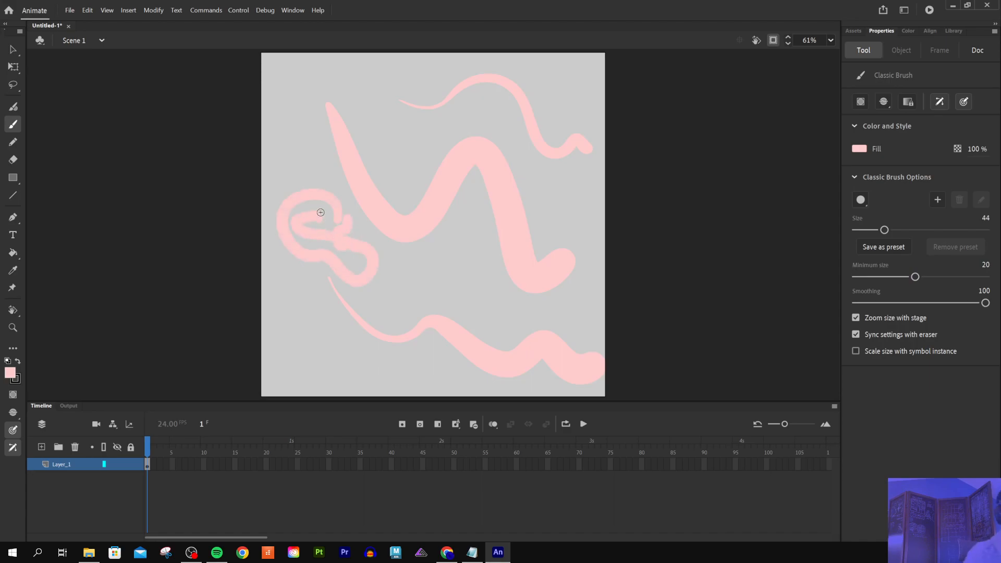
Step: Undo the four wavy and looped brush strokes to clear the stage
key(ctrl+z)
key(ctrl+z)
key(ctrl+z)
key(ctrl+z)
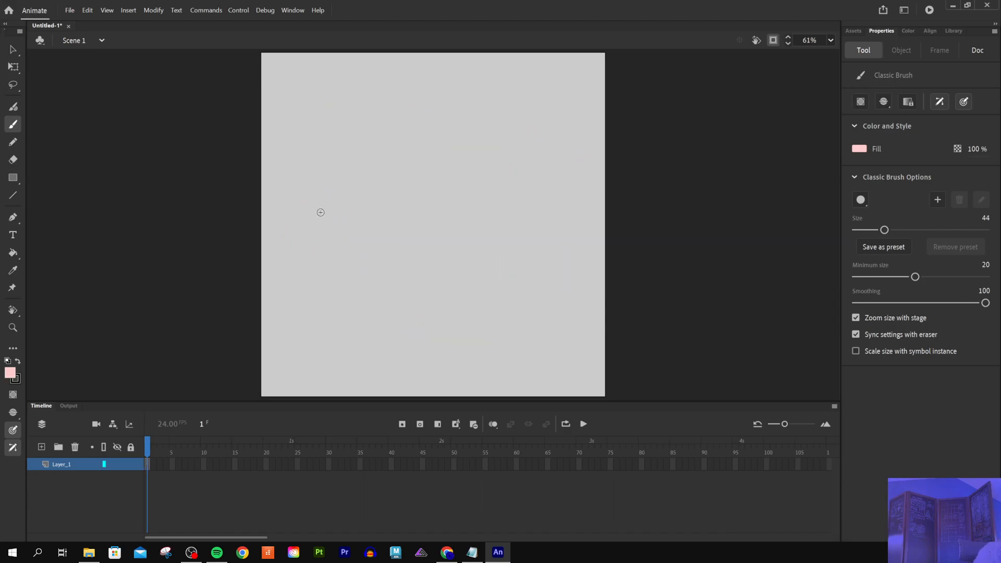
Step: Sketch a slanted eye with iris, pupil and three lashes near the middle of the stage using the Pencil tool at stroke size 1
click(13, 142)
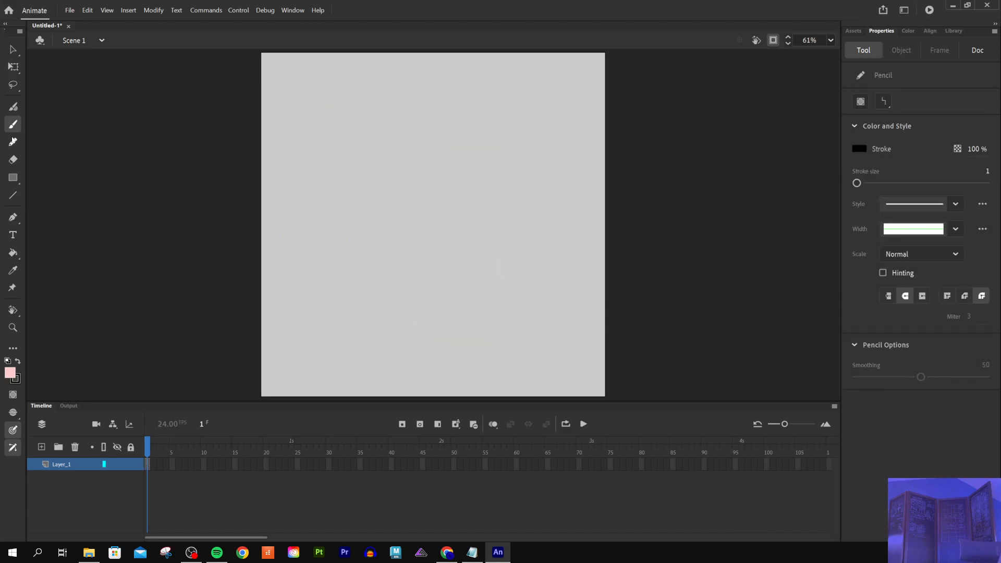
mouse_move(375, 254)
mouse_down()
mouse_move(388, 219)
mouse_move(428, 195)
mouse_up()
mouse_move(377, 246)
mouse_down()
mouse_move(430, 191)
mouse_move(397, 203)
mouse_up()
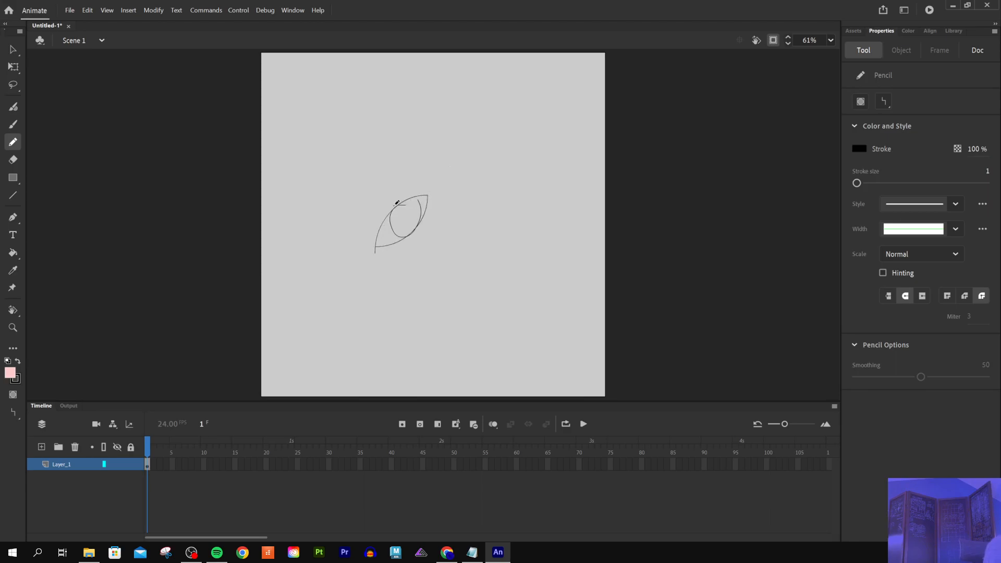
key(ctrl+z)
mouse_move(405, 204)
mouse_down()
mouse_move(399, 238)
mouse_move(407, 218)
mouse_up()
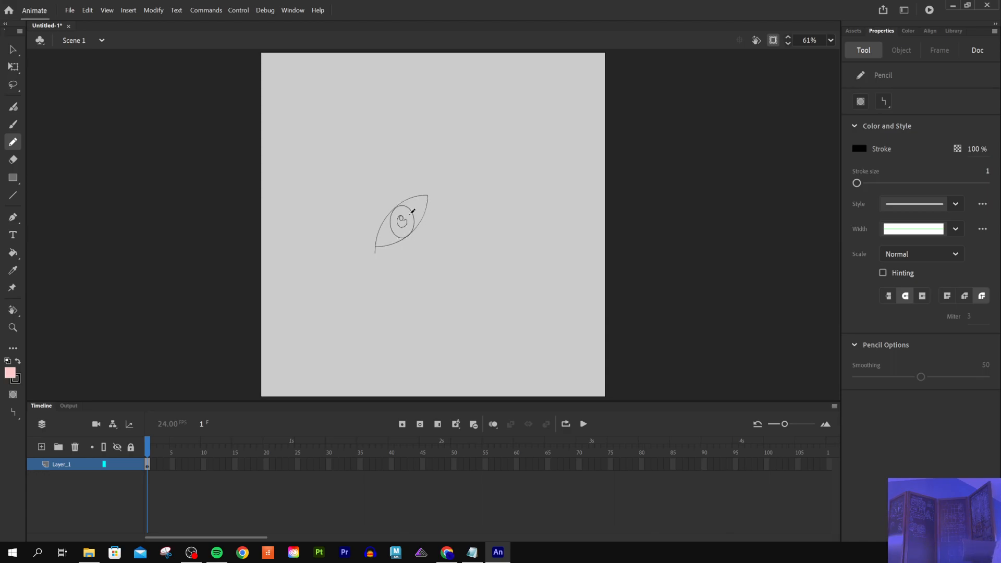
drag(429, 195, 438, 152)
mouse_move(424, 195)
mouse_down()
mouse_move(420, 168)
mouse_move(411, 175)
mouse_up()
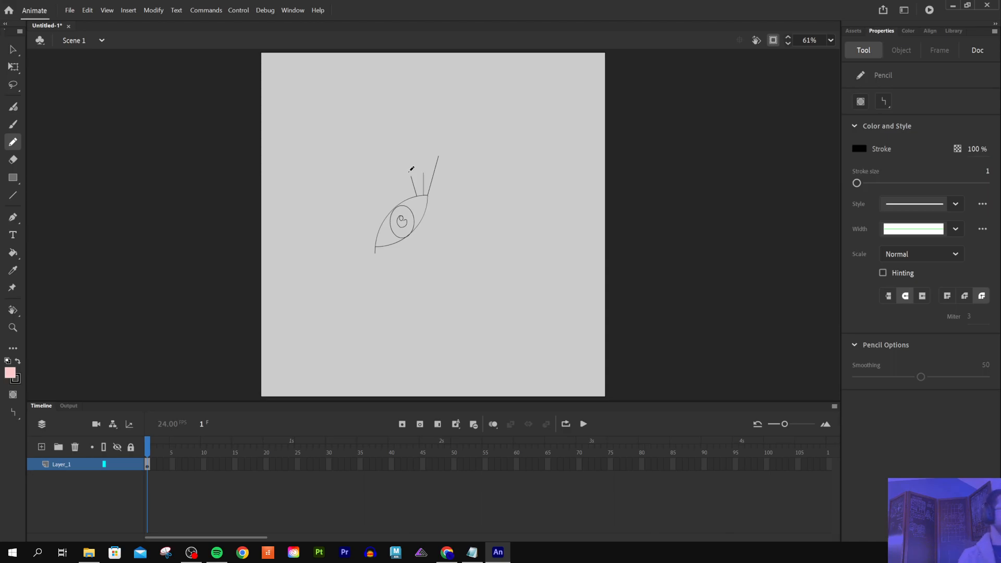
Step: Undo all the pencil strokes of the eye sketch to clear the stage
key(ctrl+z)
key(ctrl+z)
key(ctrl+z)
key(ctrl+z)
key(ctrl+z)
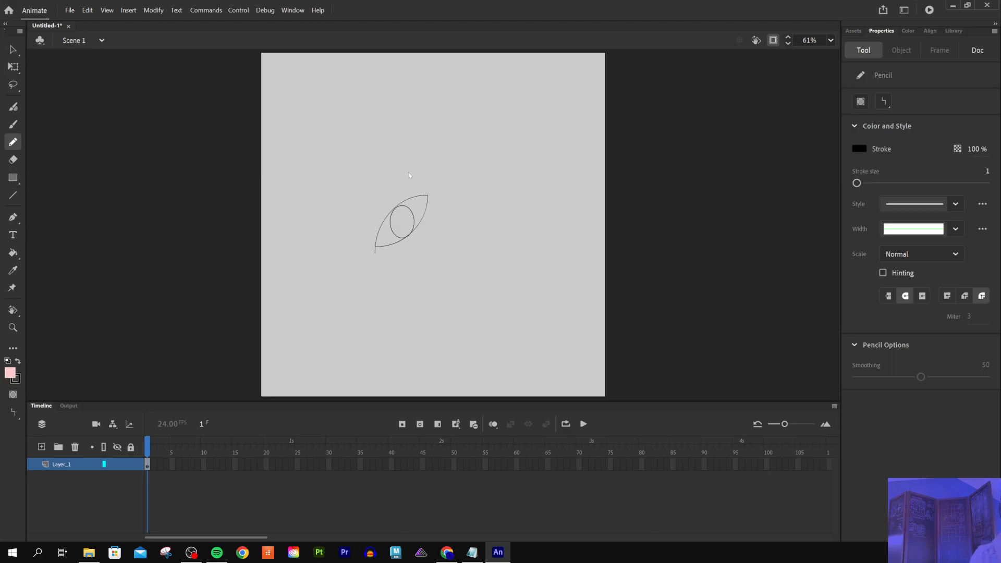
key(ctrl+z)
key(ctrl+z)
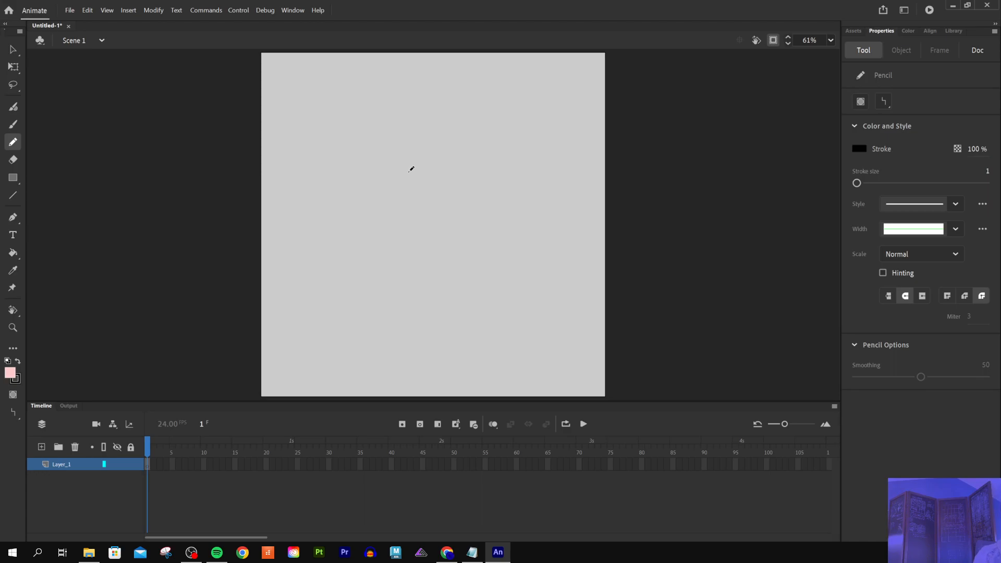
Step: Turn on object drawing mode for the Pencil, try a freehand stroke on the stage, and undo it
click(861, 102)
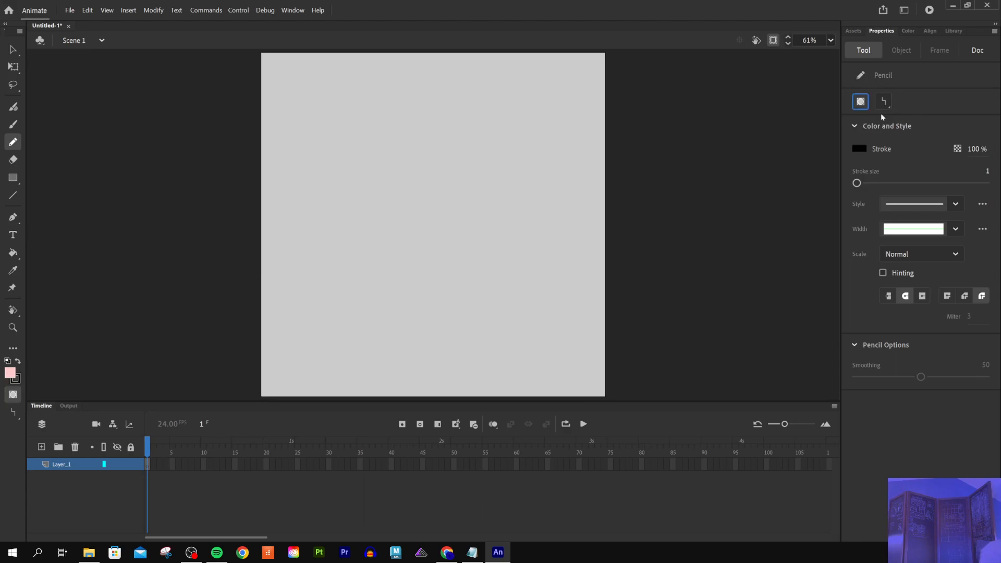
drag(399, 197, 482, 211)
key(ctrl+z)
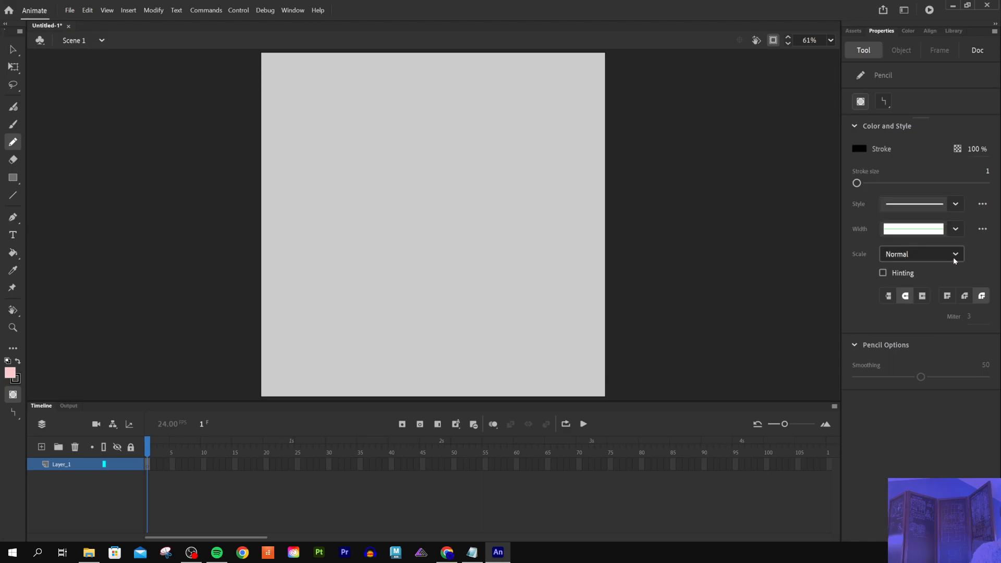
Step: Turn off object drawing mode for the Pencil, try an open U-shaped curve in the stage's lower right area, and undo it
click(861, 101)
drag(496, 251, 544, 271)
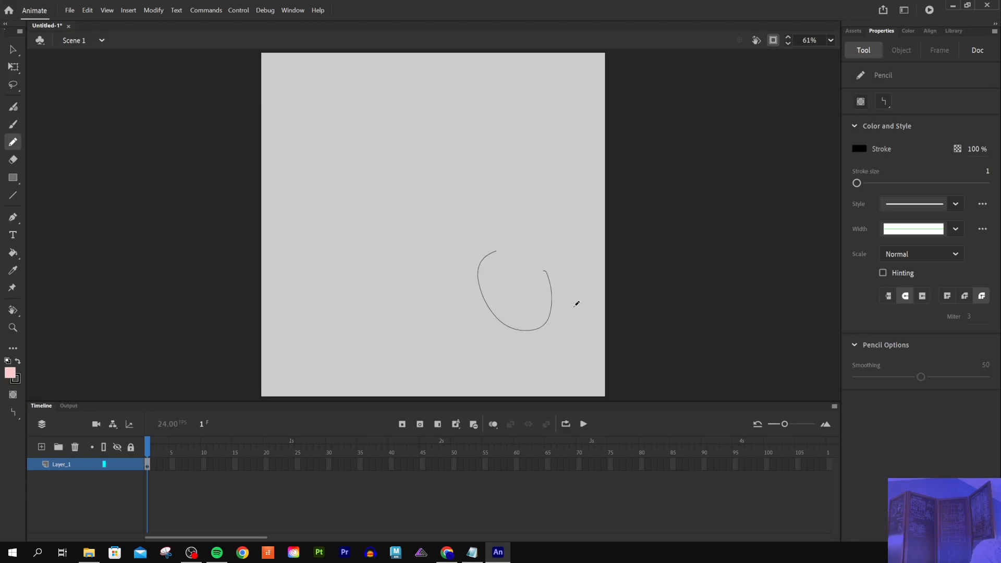
key(ctrl+z)
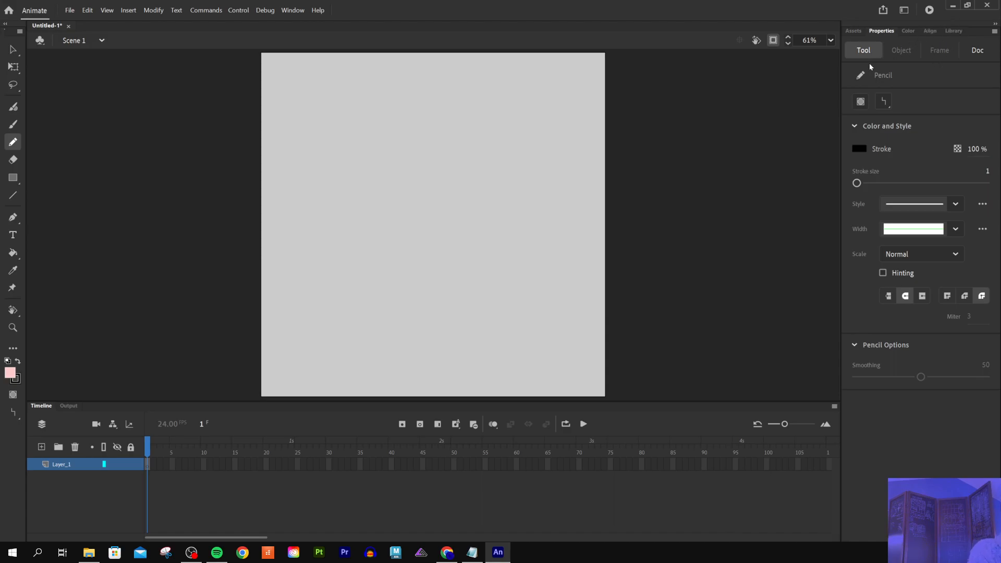
Step: Set the Pencil mode to Ink and sketch a wavy line plus a loopy doodle with scribbled eyes above it
click(886, 103)
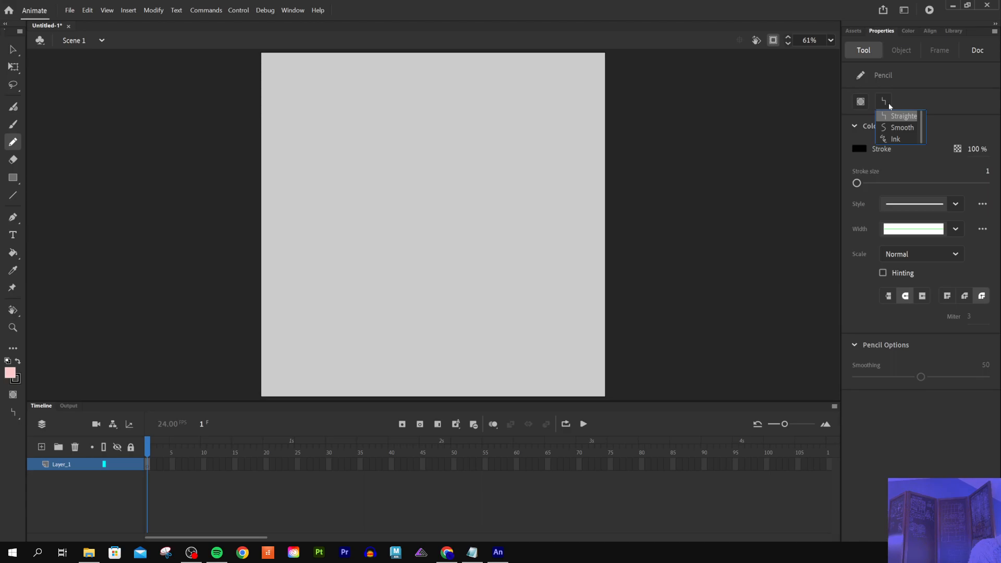
click(894, 139)
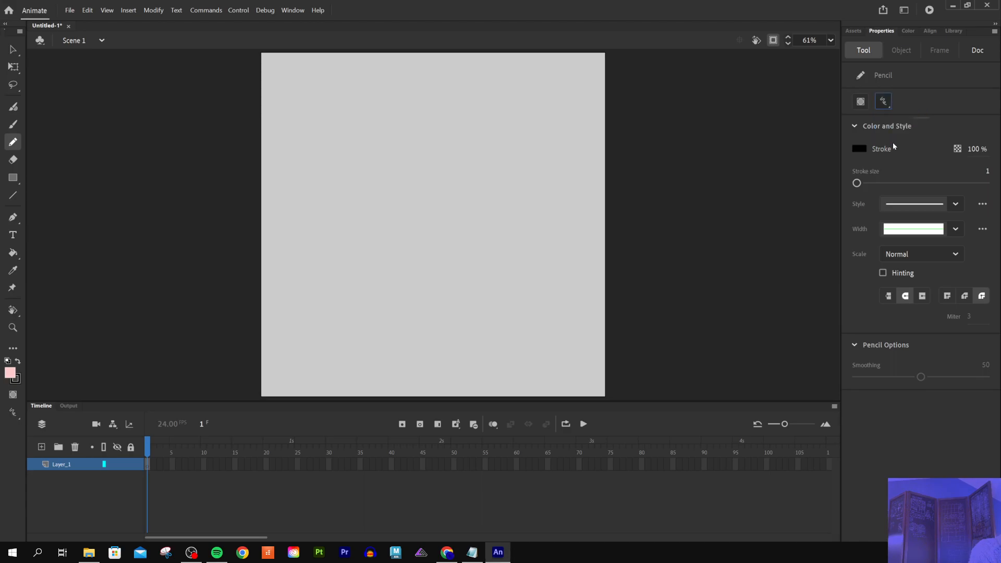
drag(389, 232, 408, 198)
mouse_move(480, 246)
mouse_down()
mouse_move(506, 299)
mouse_move(552, 283)
mouse_up()
mouse_move(493, 149)
mouse_down()
mouse_move(499, 188)
mouse_move(518, 152)
mouse_move(510, 143)
mouse_move(507, 161)
mouse_move(555, 195)
mouse_move(532, 182)
mouse_move(544, 208)
mouse_move(510, 236)
mouse_move(519, 229)
mouse_up()
mouse_move(502, 161)
mouse_down()
mouse_move(498, 169)
mouse_move(514, 148)
mouse_up()
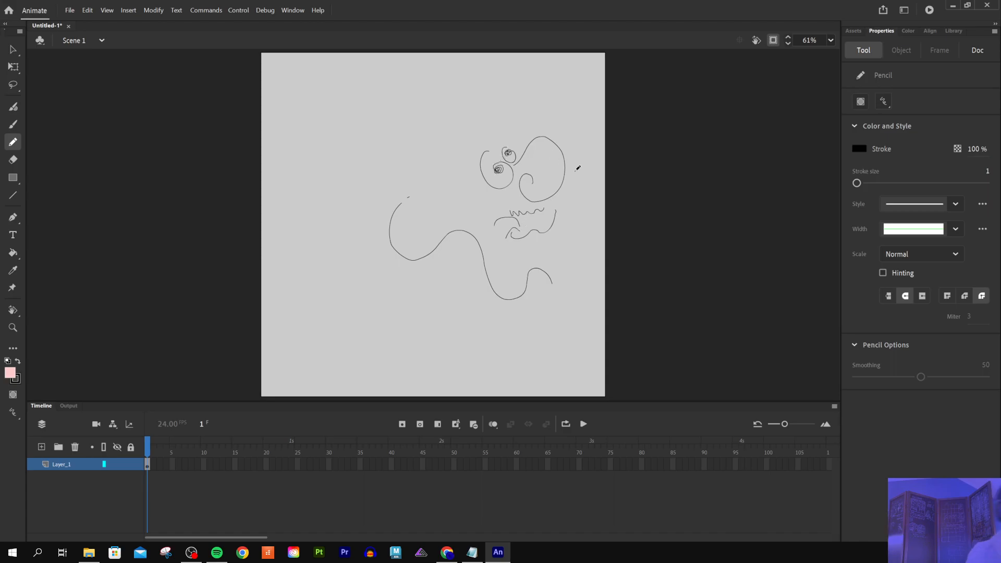
Step: Undo all the Ink-mode pencil strokes to clear the stage
key(ctrl+z)
key(ctrl+z)
key(ctrl+z)
key(ctrl+z)
key(ctrl+z)
key(ctrl+z)
key(ctrl+z)
key(ctrl+z)
key(ctrl+z)
key(ctrl+z)
key(ctrl+z)
key(ctrl+z)
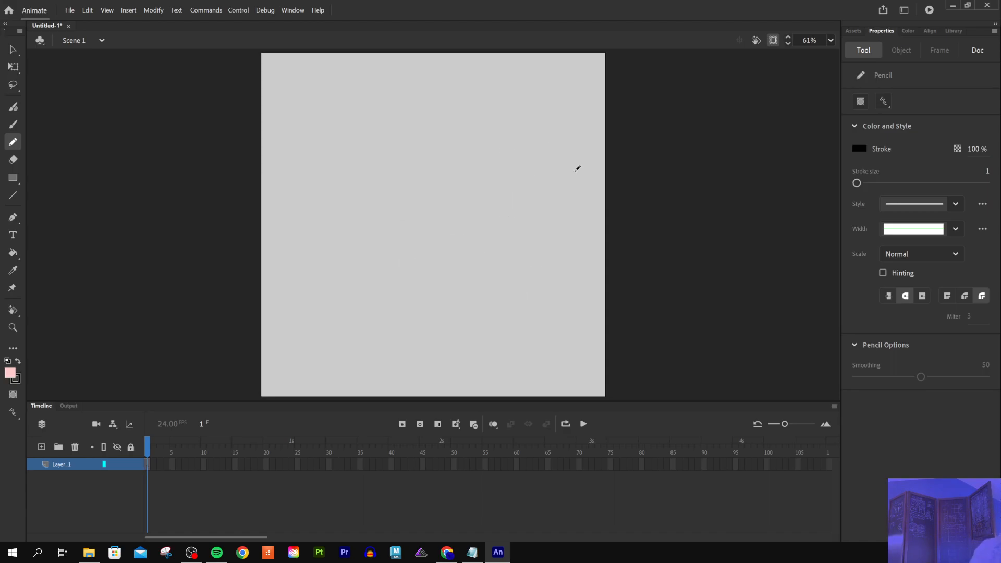
Step: Paint a wavy pink stroke across the stage with the Classic Brush at size 44 and erase its left end
click(13, 159)
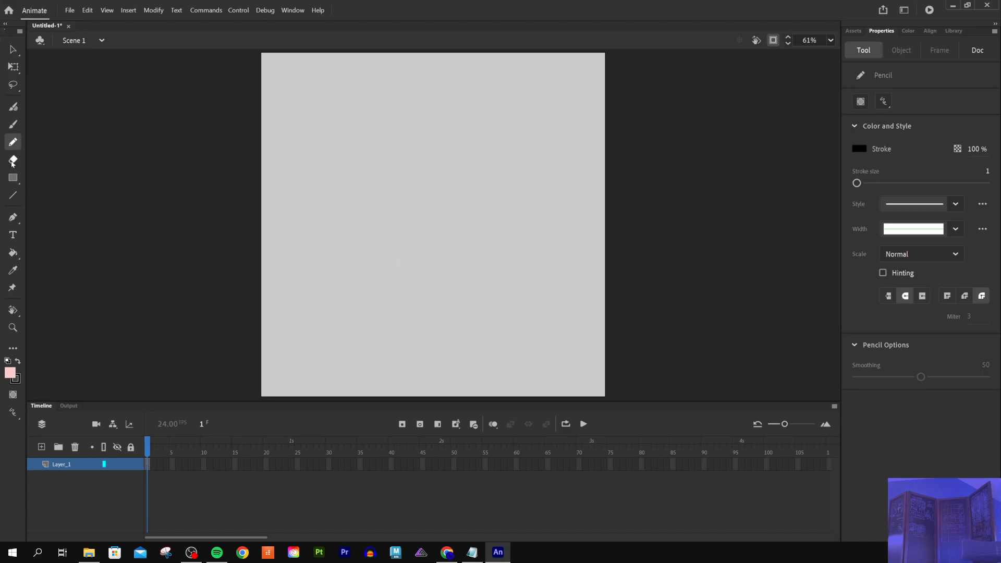
click(12, 127)
mouse_move(342, 160)
mouse_down()
mouse_move(530, 212)
mouse_move(573, 275)
mouse_up()
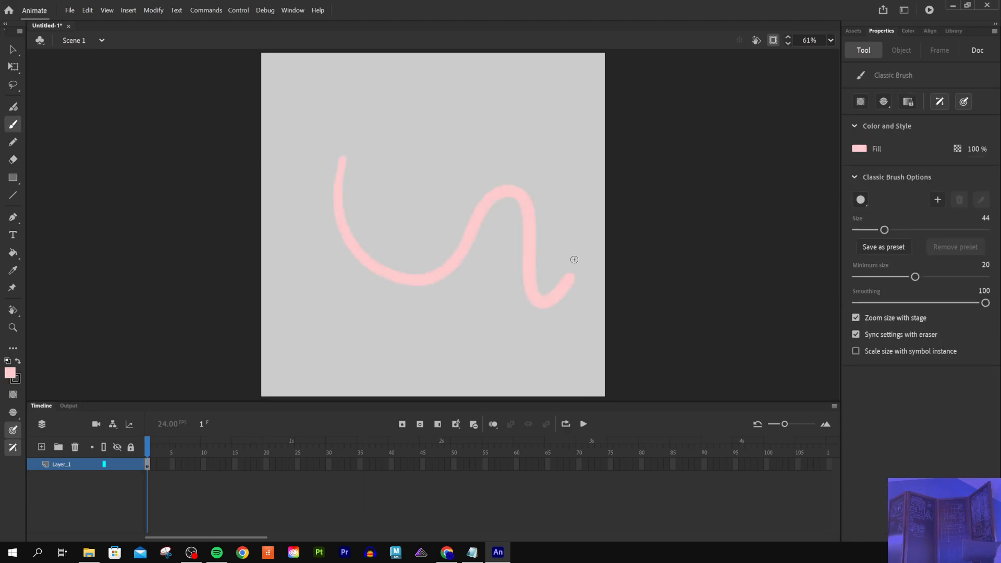
click(13, 160)
mouse_move(346, 128)
mouse_down()
mouse_move(360, 277)
mouse_move(388, 318)
mouse_up()
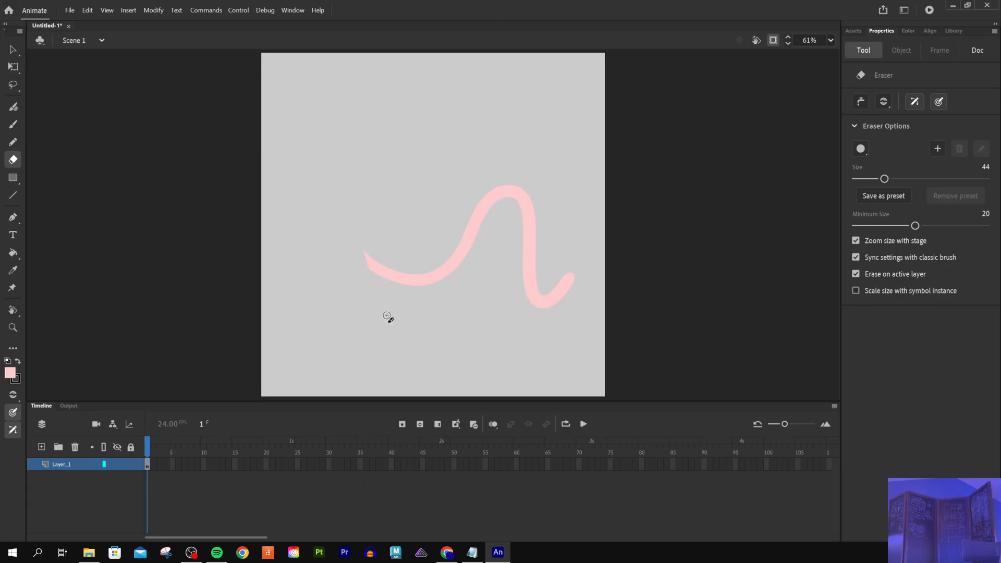
Step: Draw a pink rectangle with a black outline over the left part of the wavy stroke, and show the other shape tools
key(r)
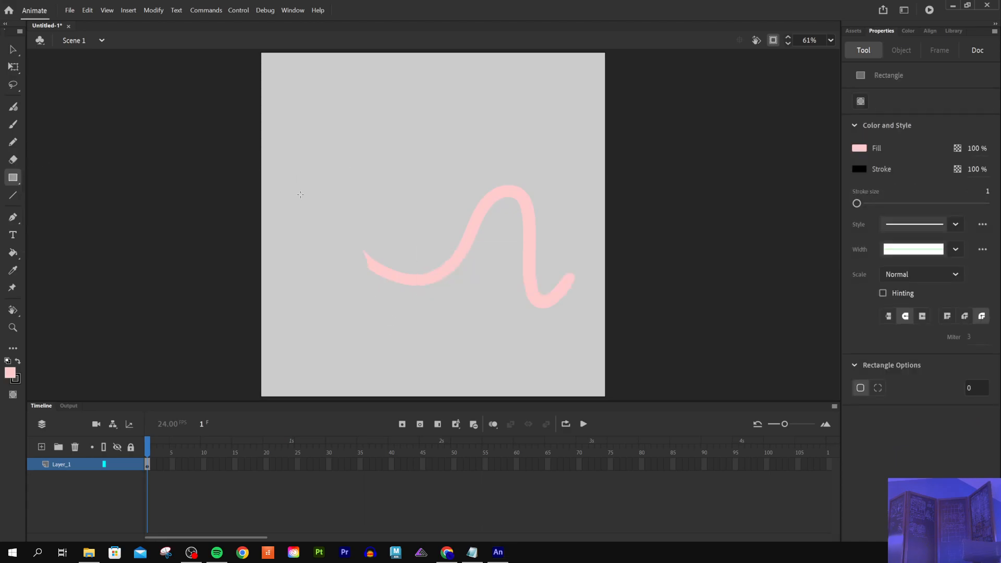
drag(300, 194, 476, 340)
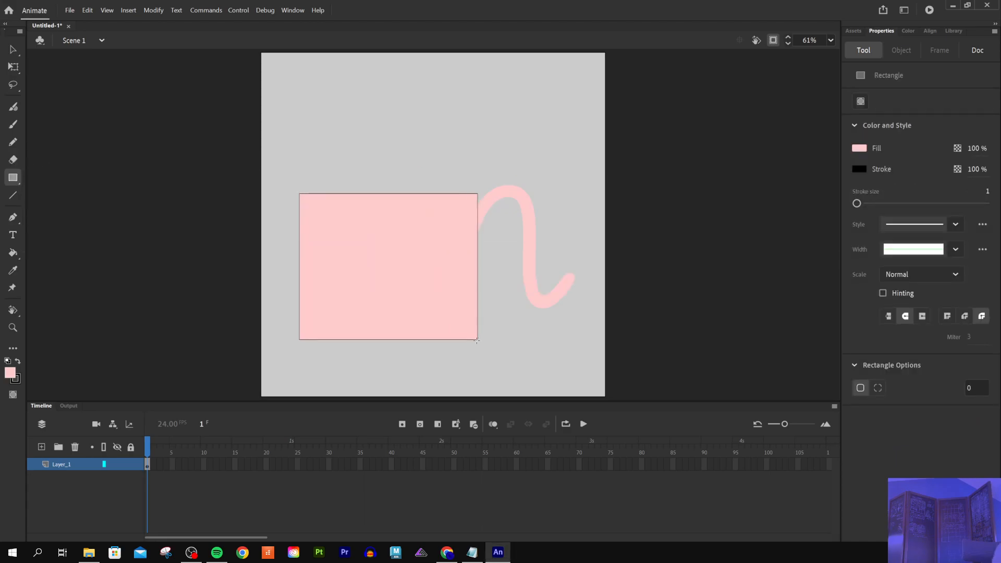
click(13, 178)
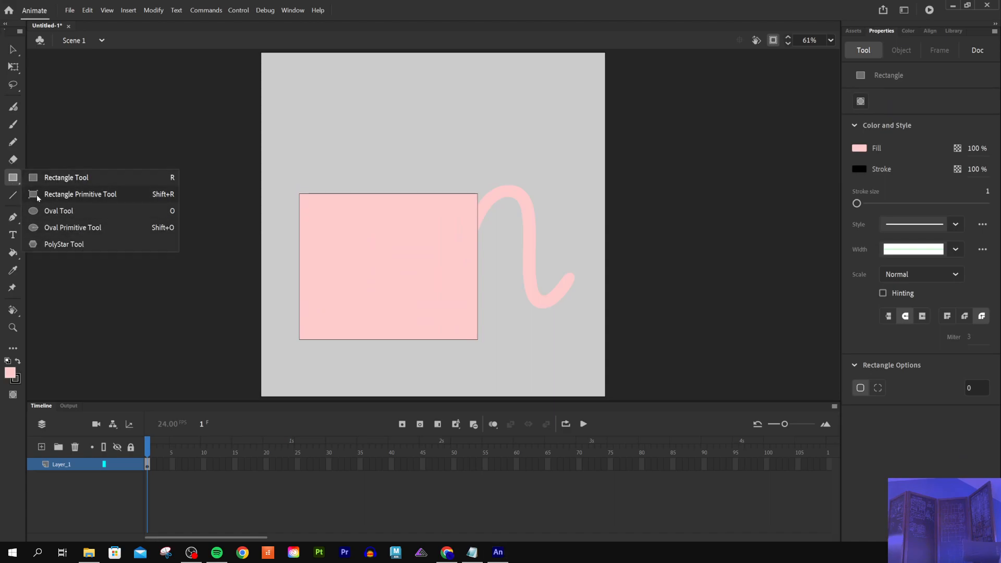
Step: Draw scattered straight lines around the rectangle with the Line tool and a freehand teardrop inside it with the Pencil
click(11, 198)
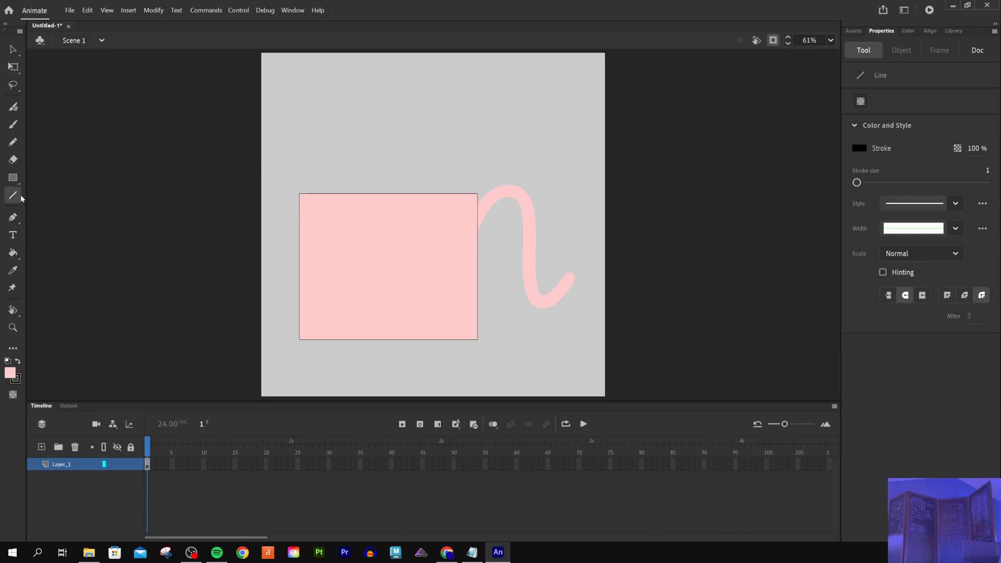
mouse_move(327, 145)
mouse_down()
mouse_move(538, 179)
mouse_move(447, 108)
mouse_move(560, 125)
mouse_move(578, 193)
mouse_move(533, 206)
mouse_move(554, 163)
mouse_move(545, 133)
mouse_up()
drag(471, 140, 382, 109)
drag(416, 176, 336, 176)
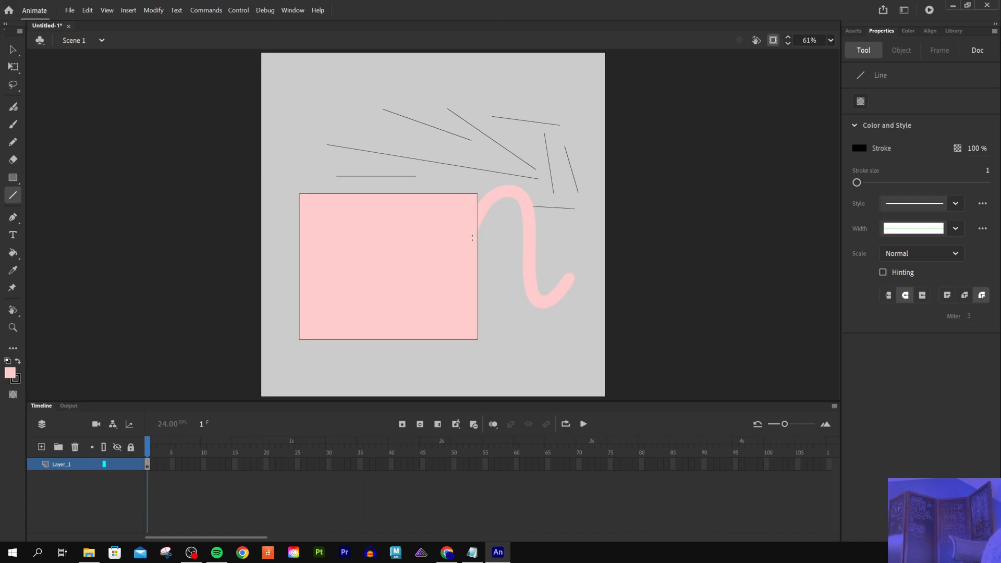
drag(548, 227, 590, 242)
drag(296, 152, 317, 179)
click(13, 143)
mouse_move(330, 224)
mouse_down()
mouse_move(350, 293)
mouse_move(340, 254)
mouse_move(314, 254)
mouse_up()
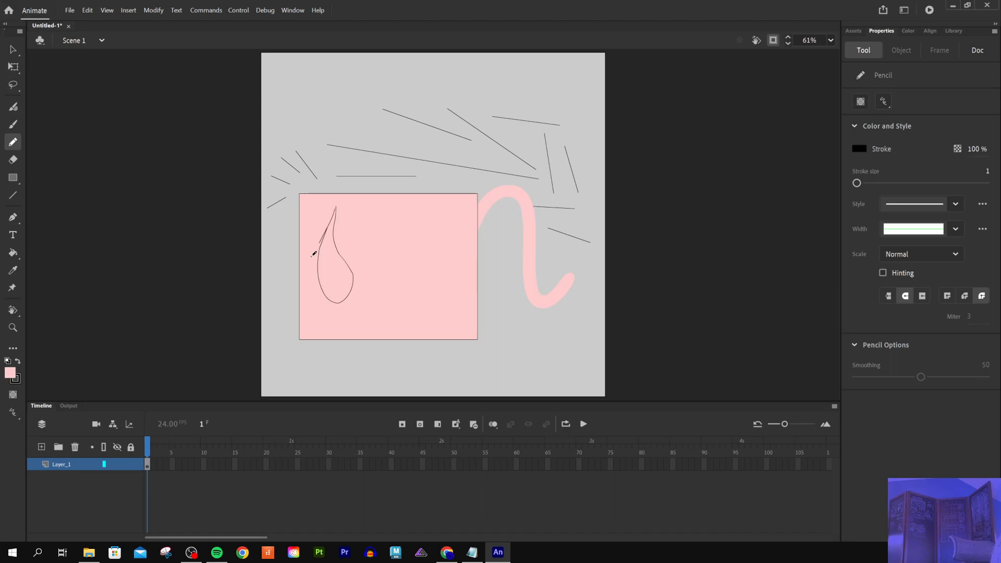
Step: Undo the teardrop, straight lines, rectangle, erasing and brush stroke until the stage is empty
key(ctrl+z)
key(ctrl+z)
key(ctrl+z)
key(ctrl+z)
key(ctrl+z)
key(ctrl+z)
key(ctrl+z)
key(ctrl+z)
key(ctrl+z)
key(ctrl+z)
key(ctrl+z)
key(ctrl+z)
key(ctrl+z)
key(ctrl+z)
key(ctrl+z)
key(ctrl+z)
key(ctrl+z)
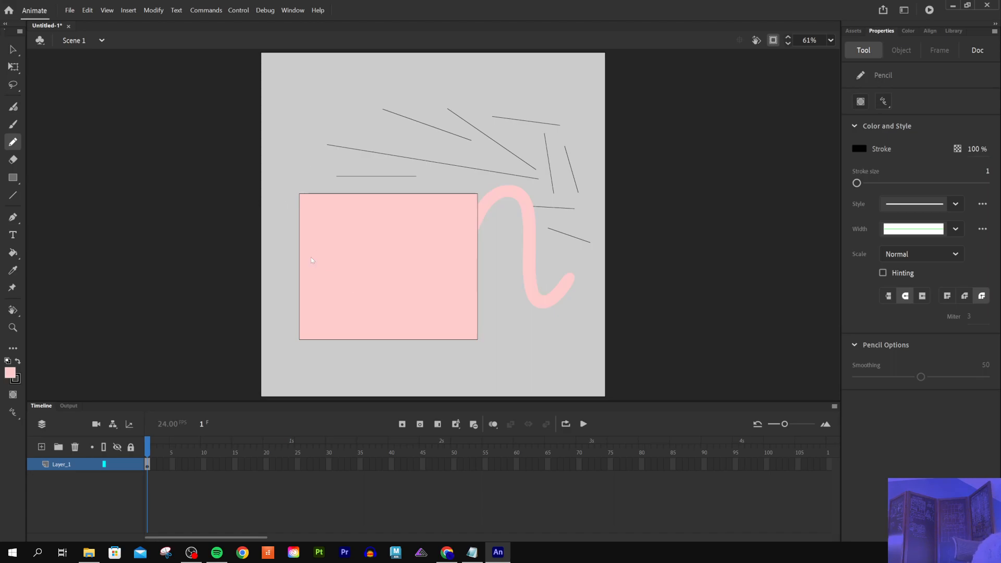
key(ctrl+z)
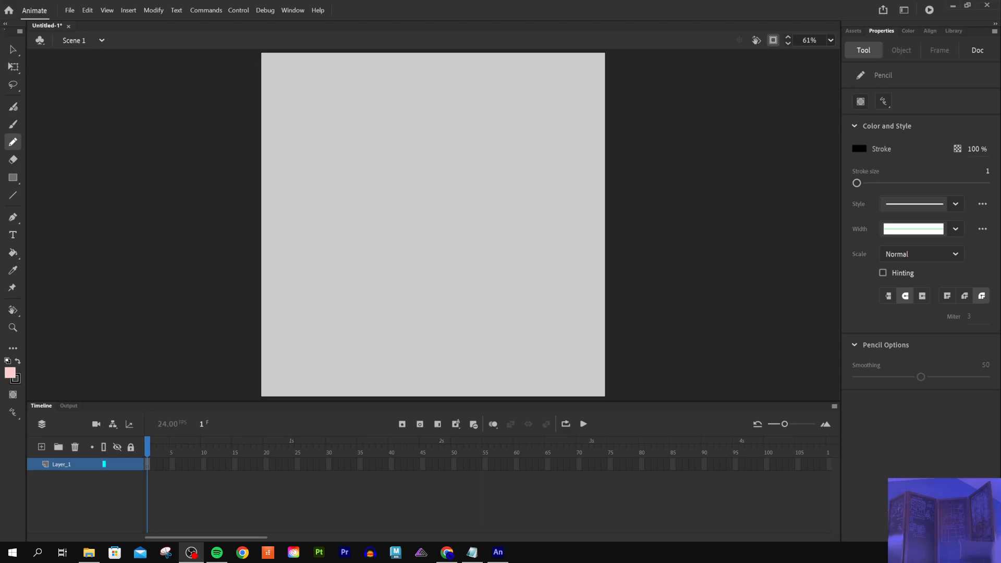
Step: Show the collection of additional tools, try adding the Paint Brush tool to the toolbar, and close the collection
click(13, 348)
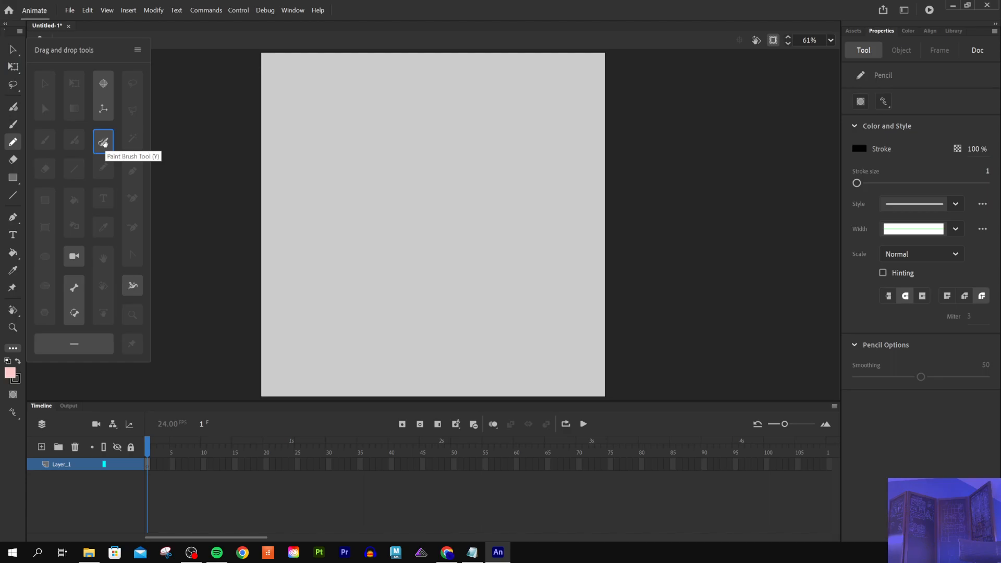
drag(104, 143, 16, 159)
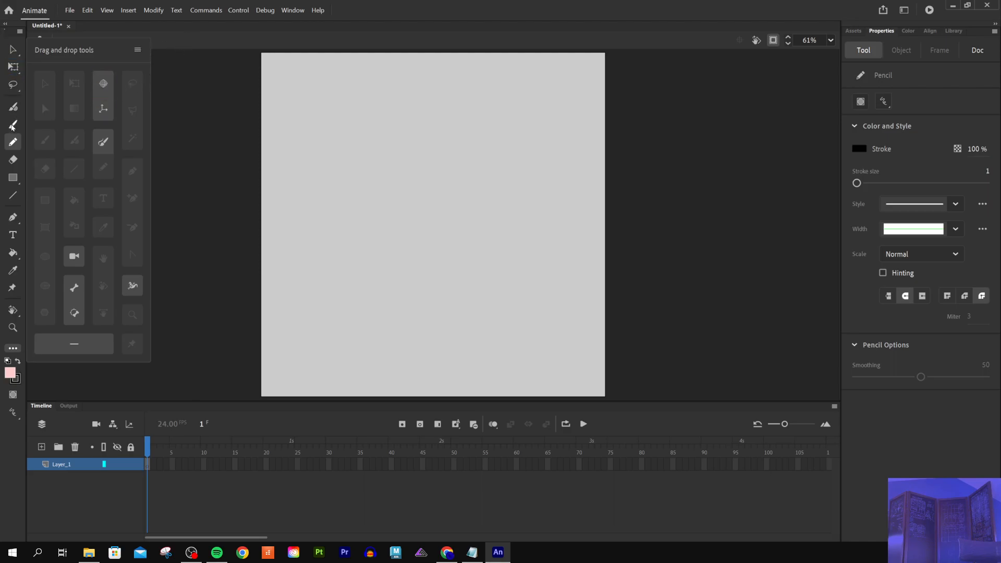
click(195, 101)
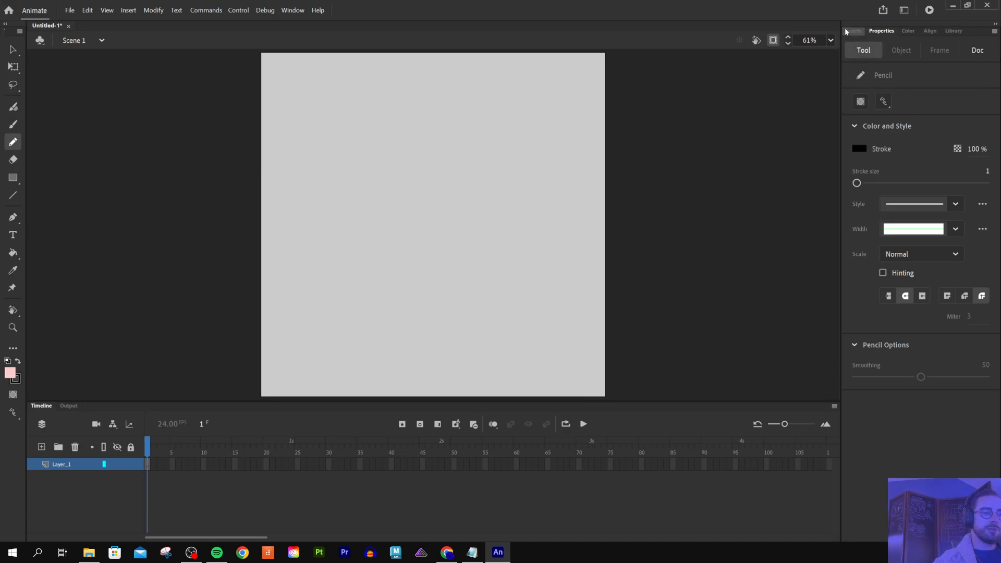
Step: Save the document in the tutorialvideos folder as TutorialPart1GIF, keeping the Animate Document (*.fla) file type
click(971, 51)
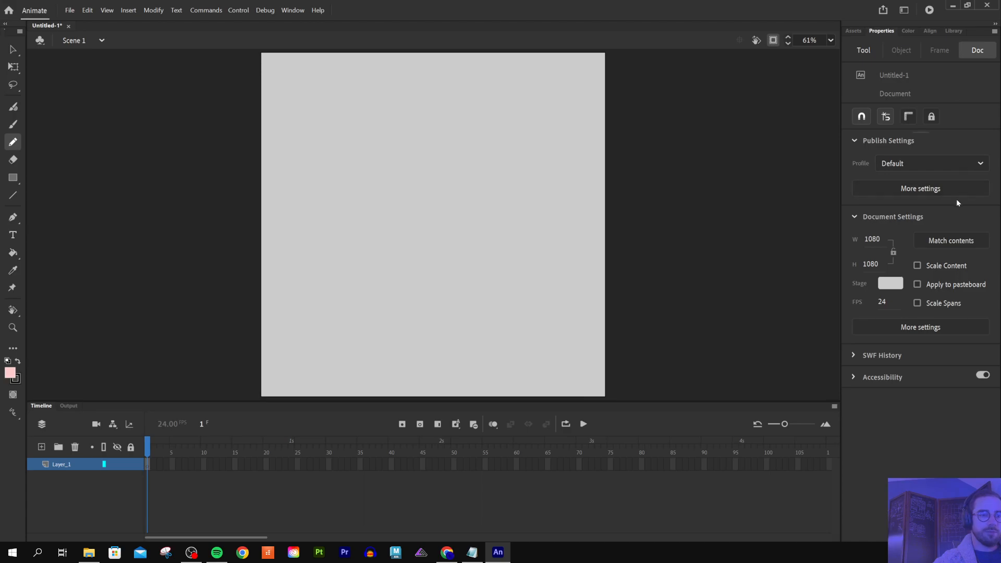
click(71, 11)
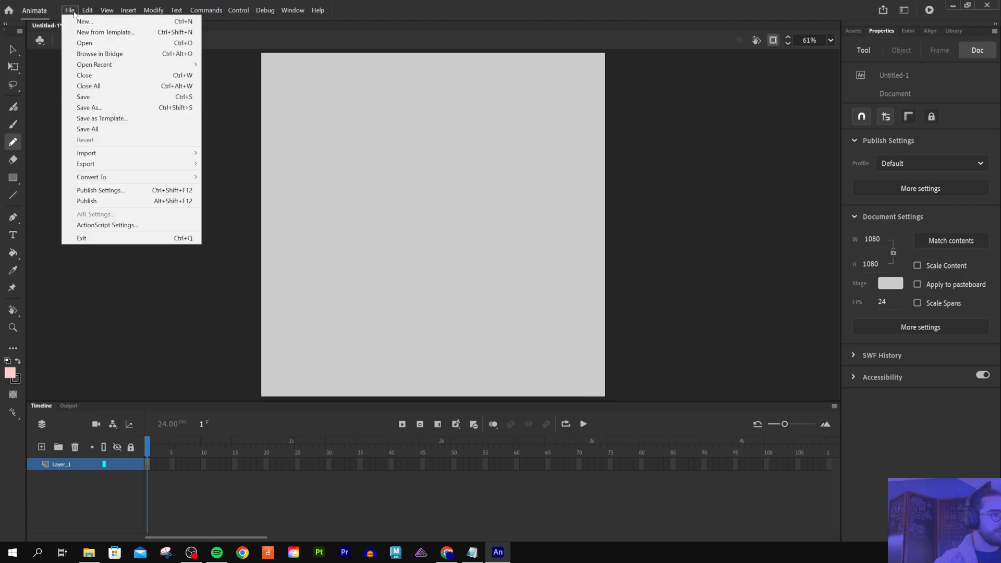
click(104, 107)
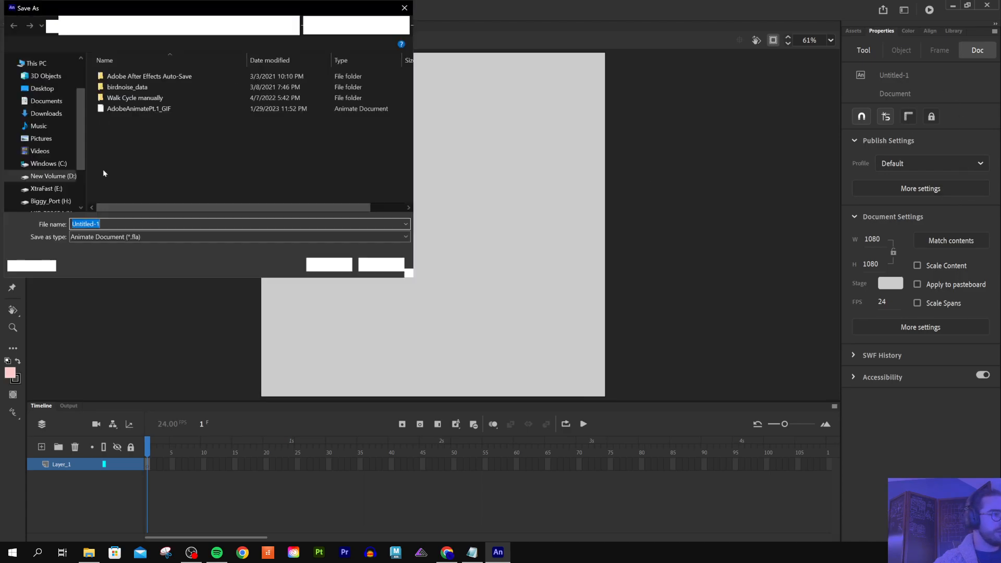
drag(411, 277, 649, 407)
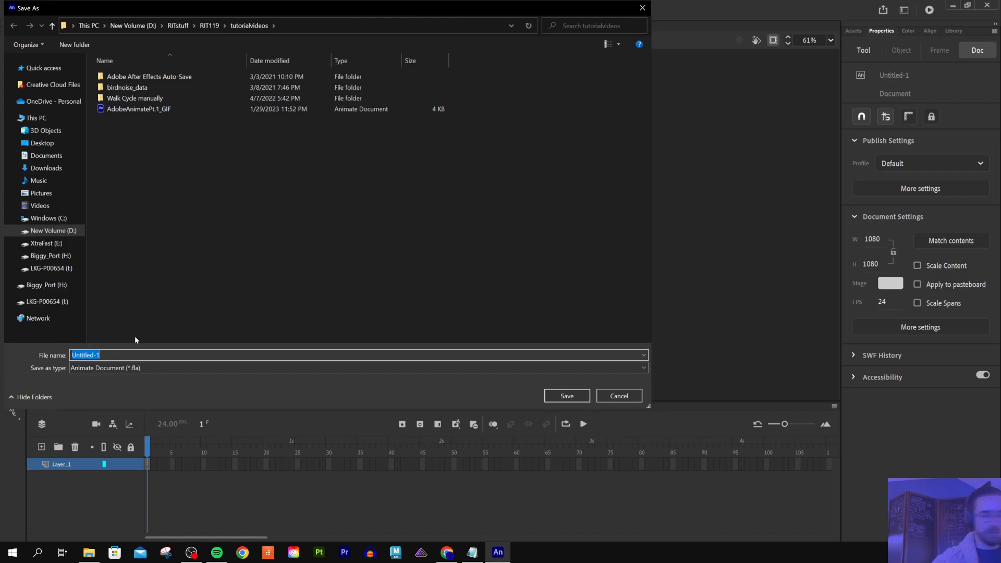
text(Tuto)
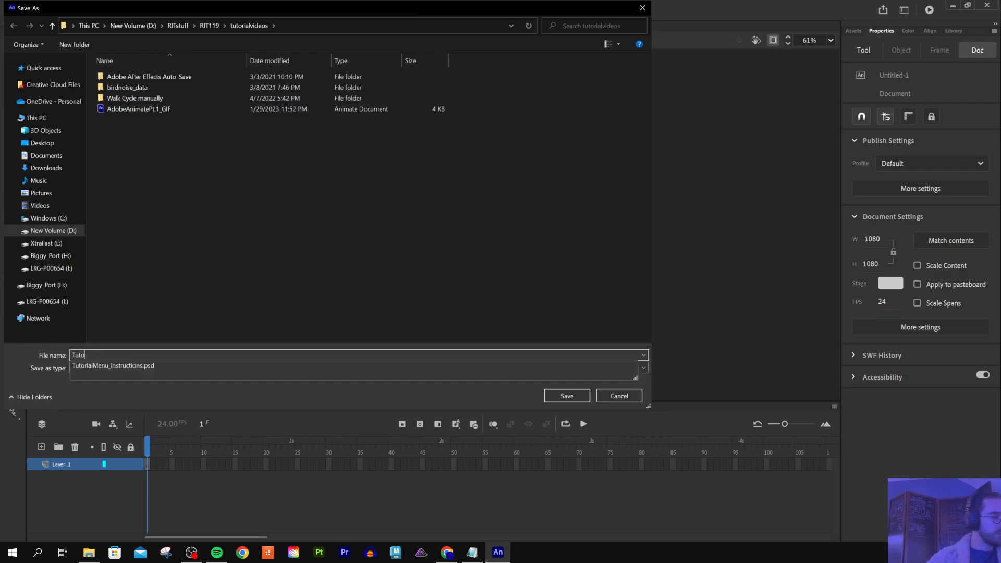
text(rialPart1GIF)
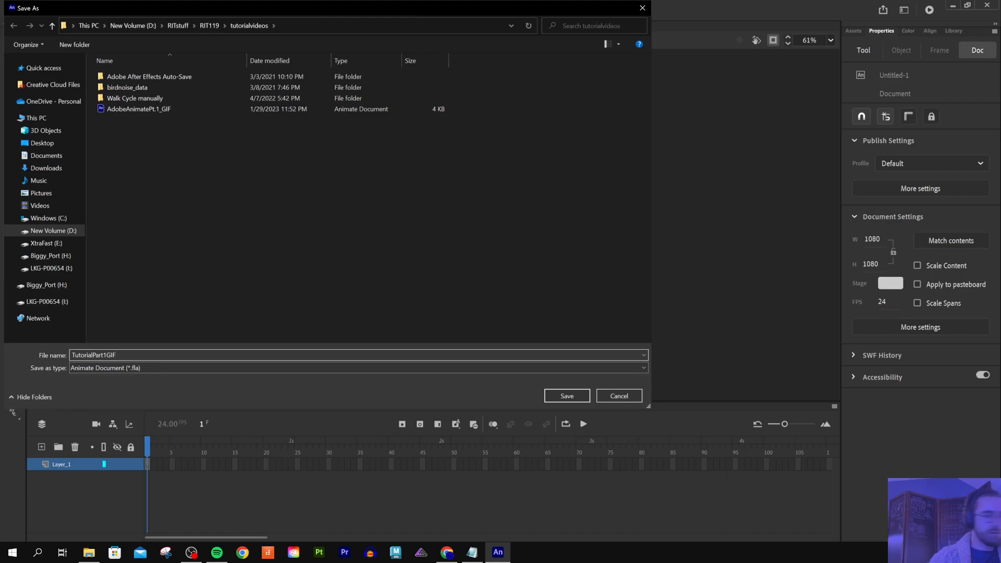
click(149, 367)
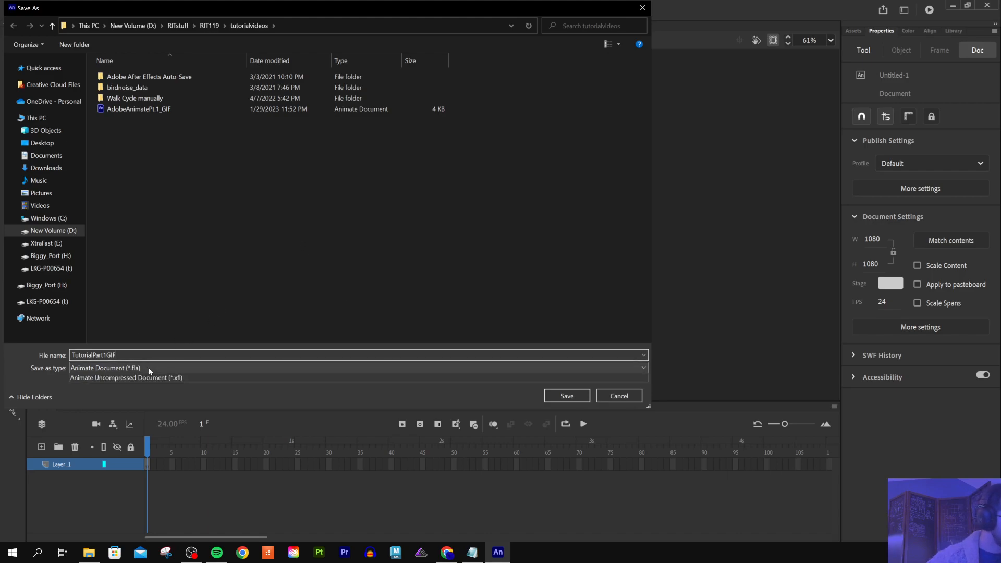
click(148, 368)
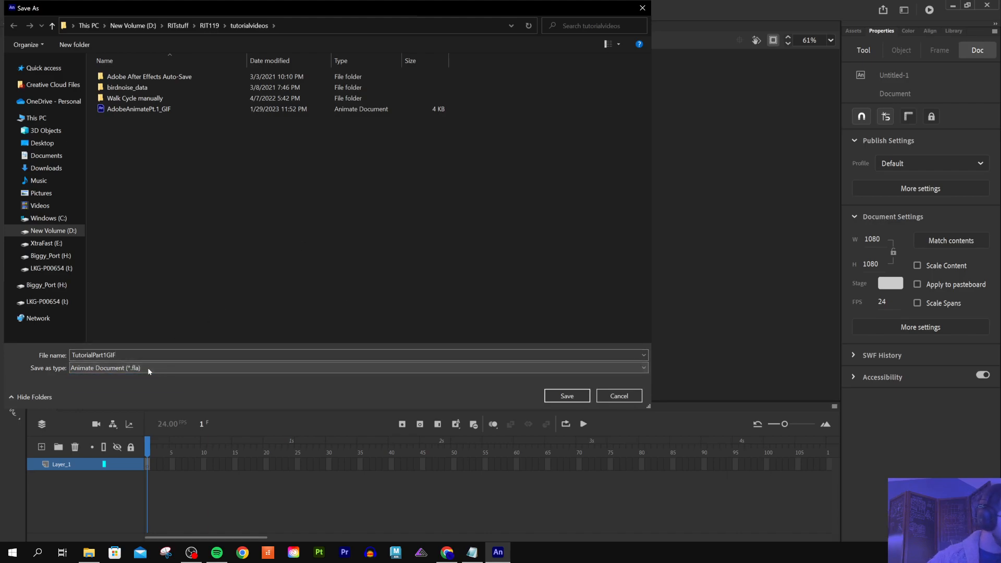
click(152, 365)
click(144, 366)
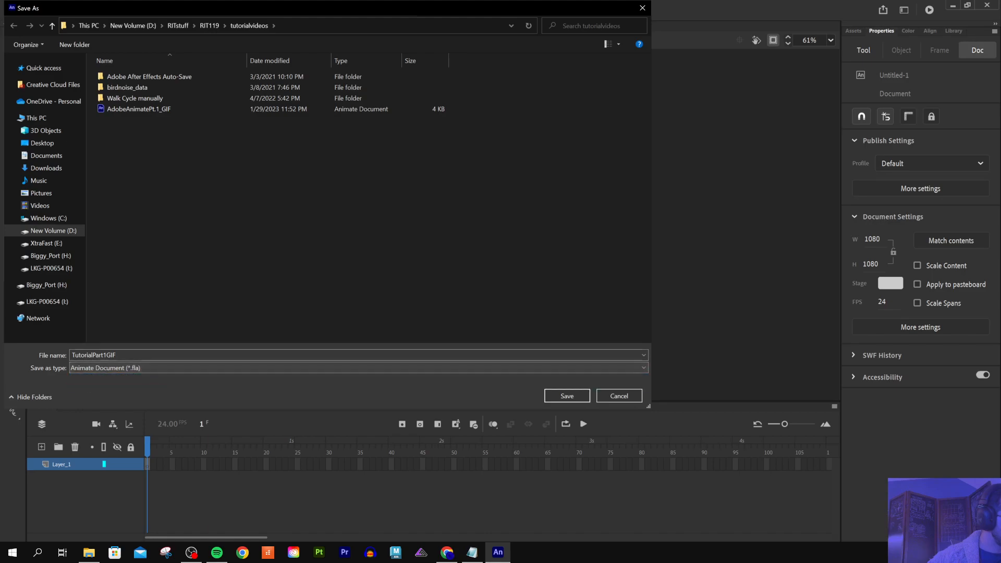
click(567, 395)
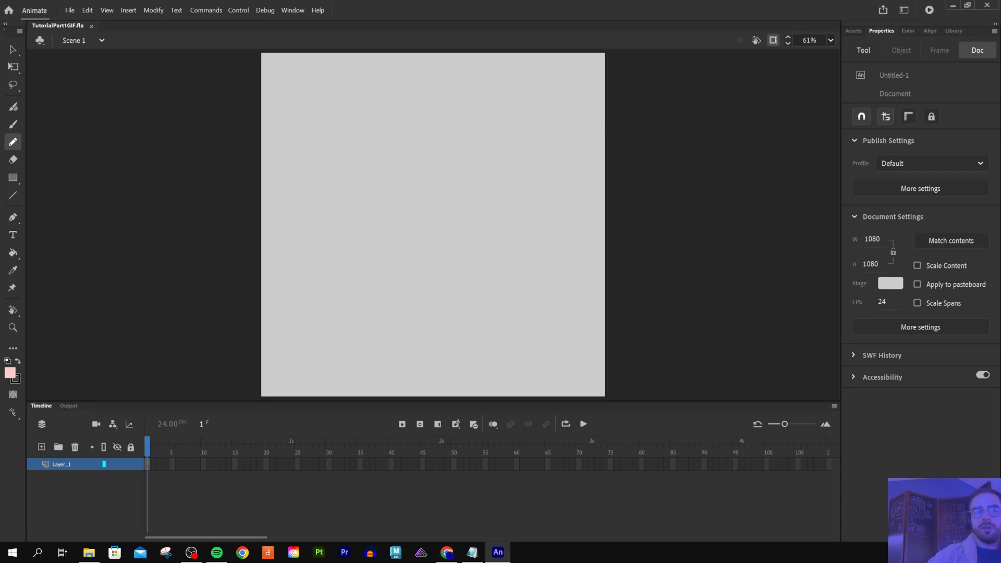
Step: Import the image oldlady_burma.jpg from the Charcoals folder in File Explorer into the document's library and preview it there
click(948, 29)
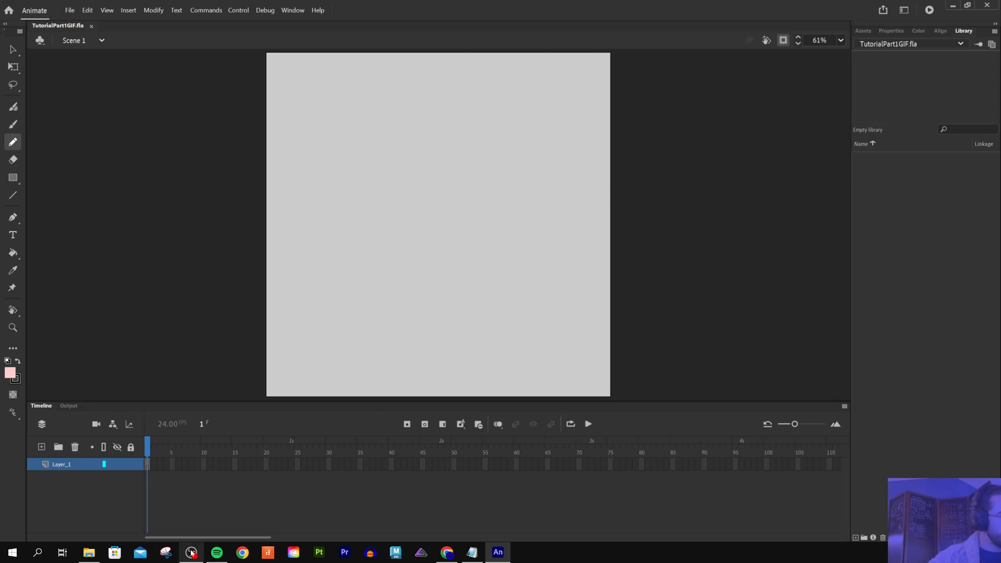
mouse_move(89, 553)
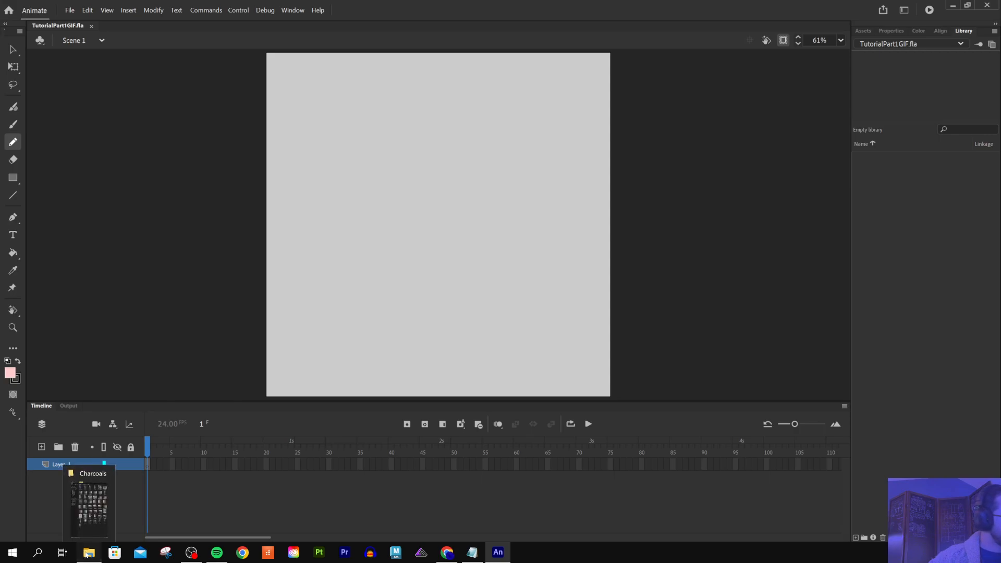
click(87, 554)
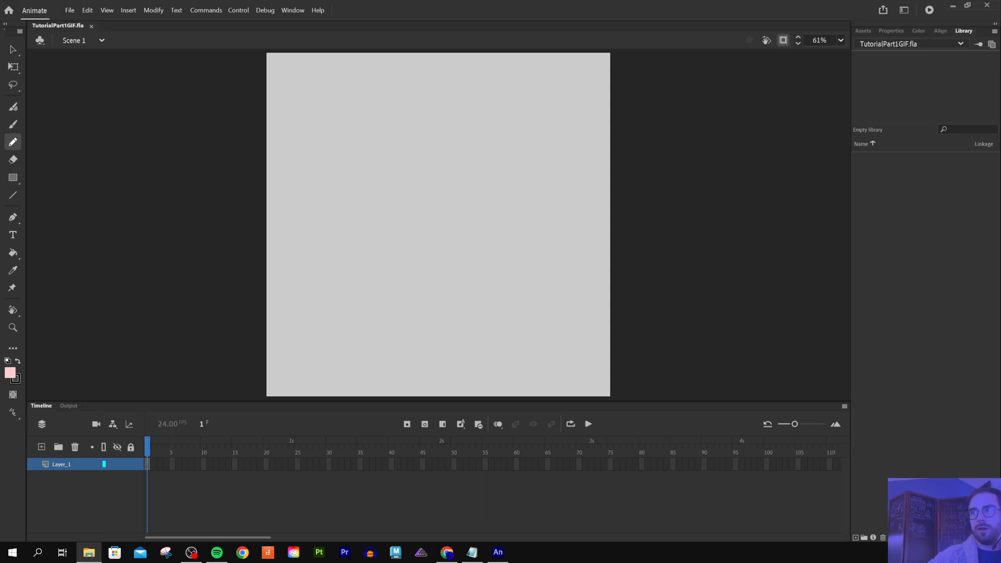
drag(1000, 0, 812, 0)
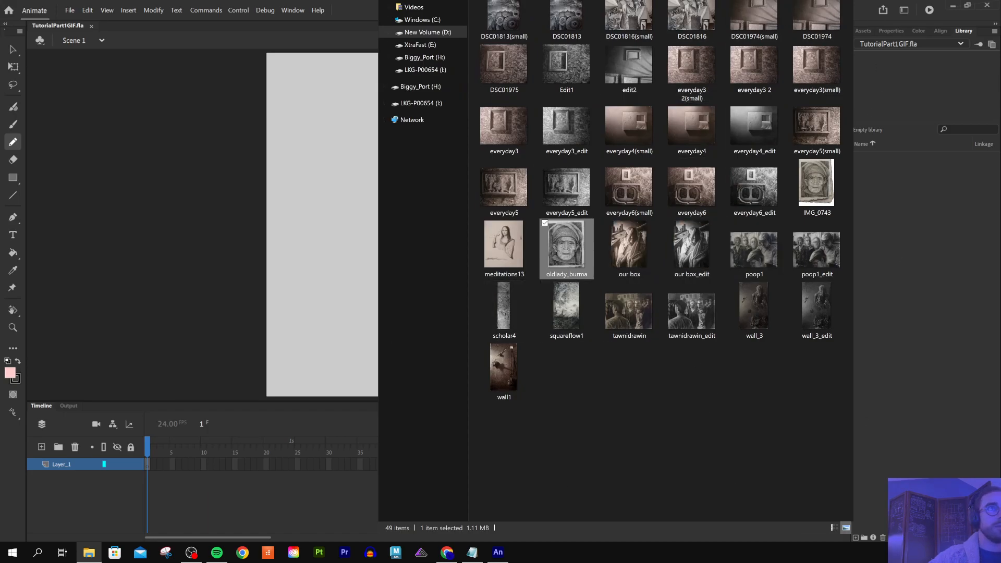
drag(812, 0, 1000, 0)
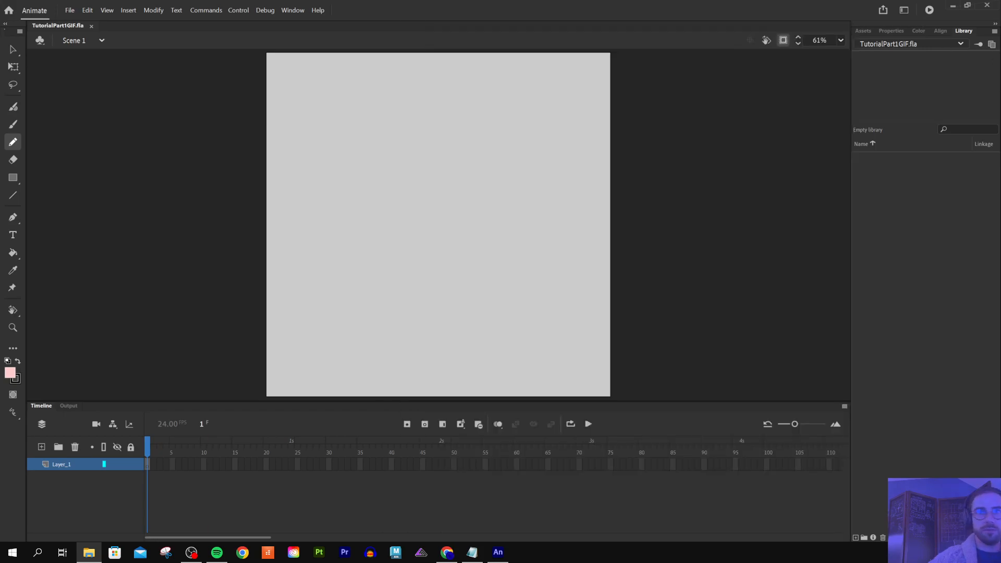
drag(762, 135, 910, 238)
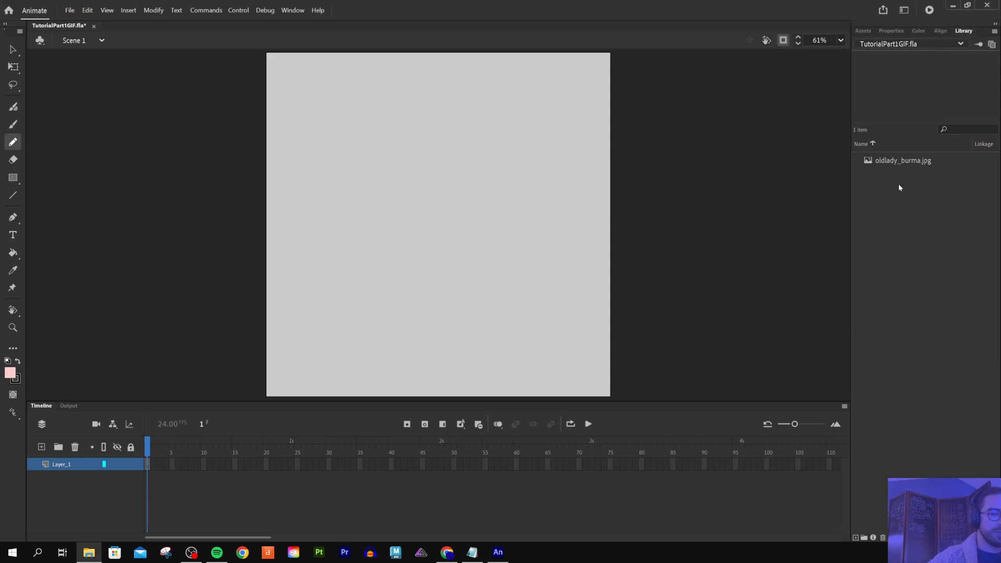
click(881, 163)
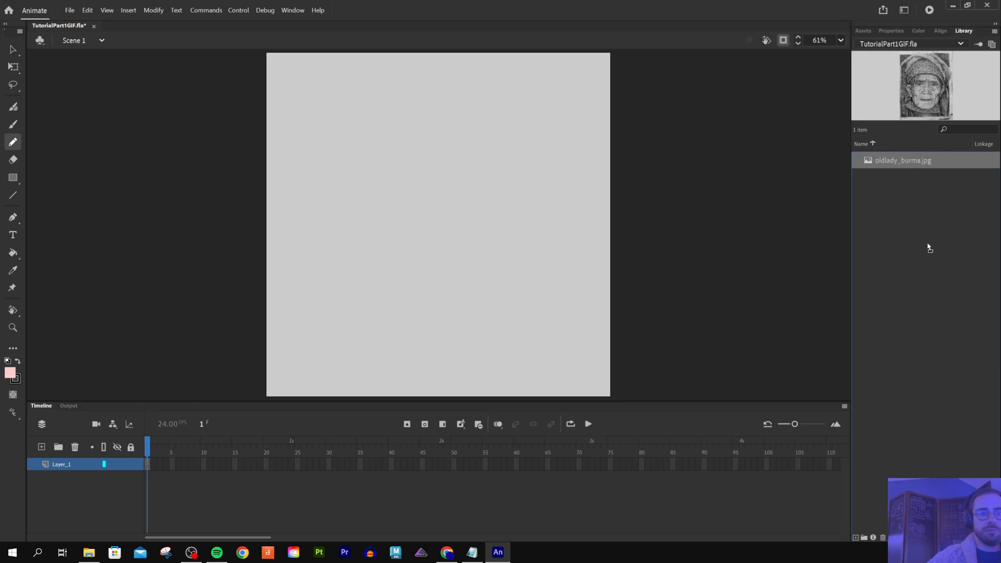
click(934, 271)
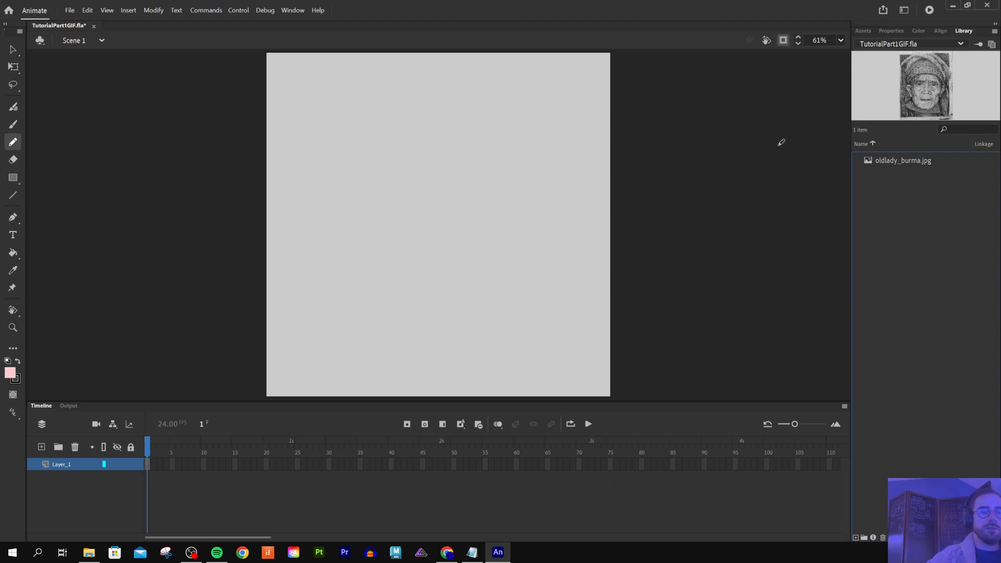
Step: Place oldlady_burma.jpg from the library on the stage and move it with the Selection tool so the face fills the stage
drag(899, 160, 430, 258)
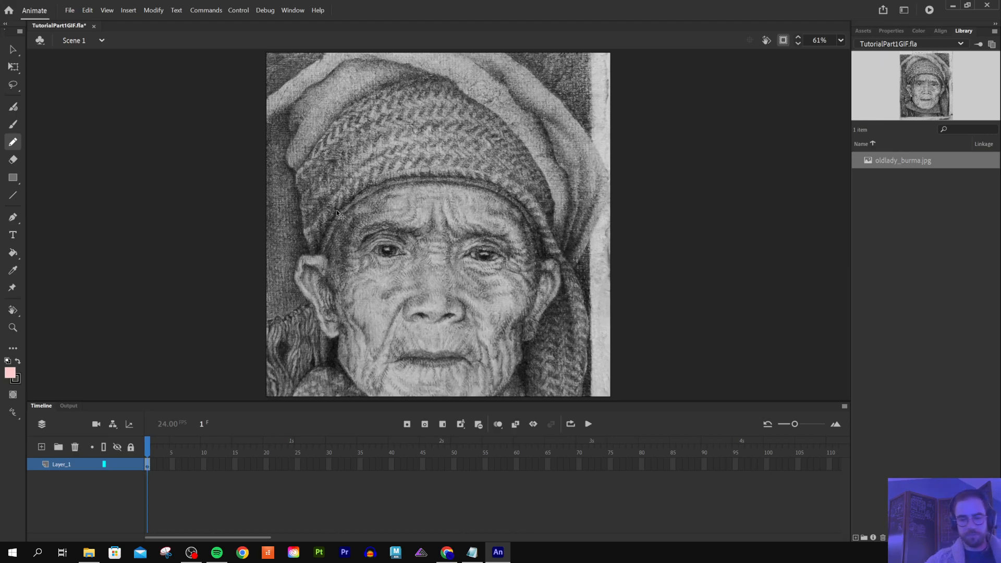
click(11, 50)
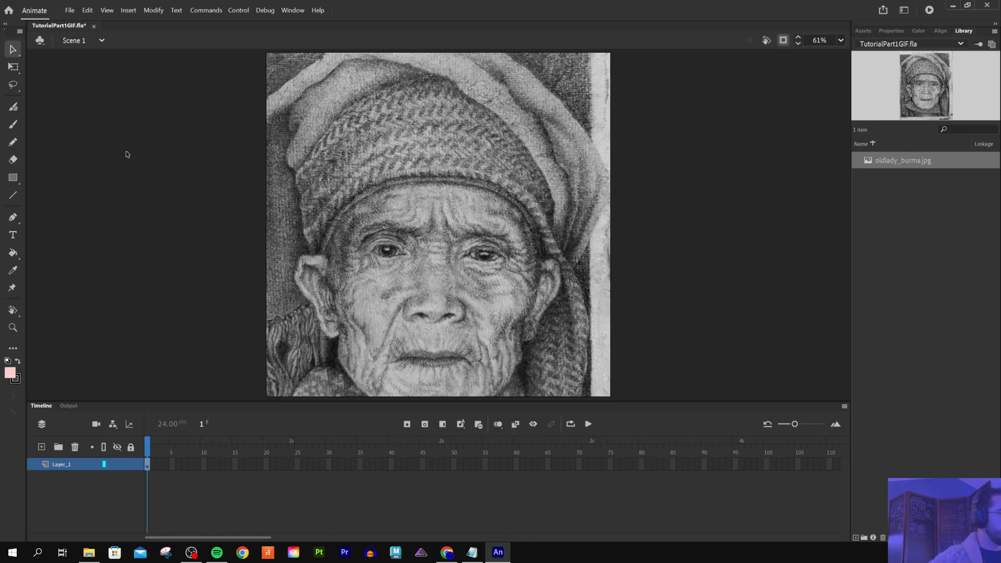
drag(487, 159, 655, 312)
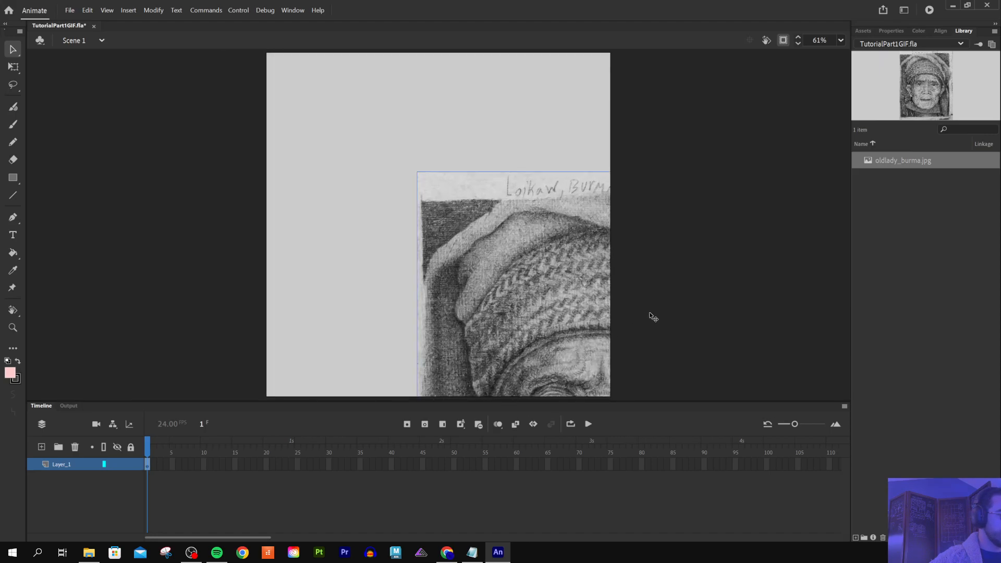
drag(519, 290, 348, 146)
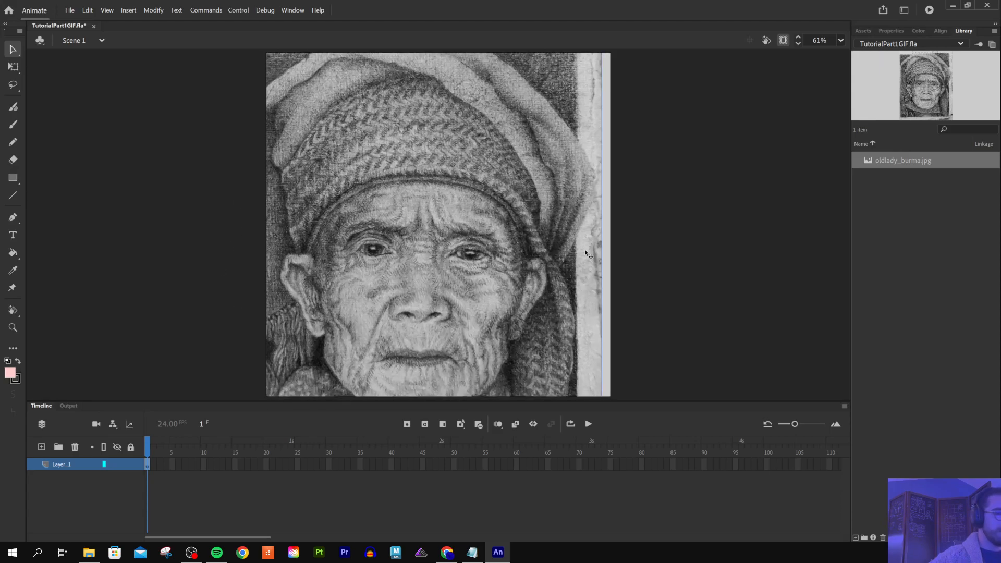
Step: Compare the portrait with clipping of content outside the stage switched off and on, leaving it clipped
click(783, 42)
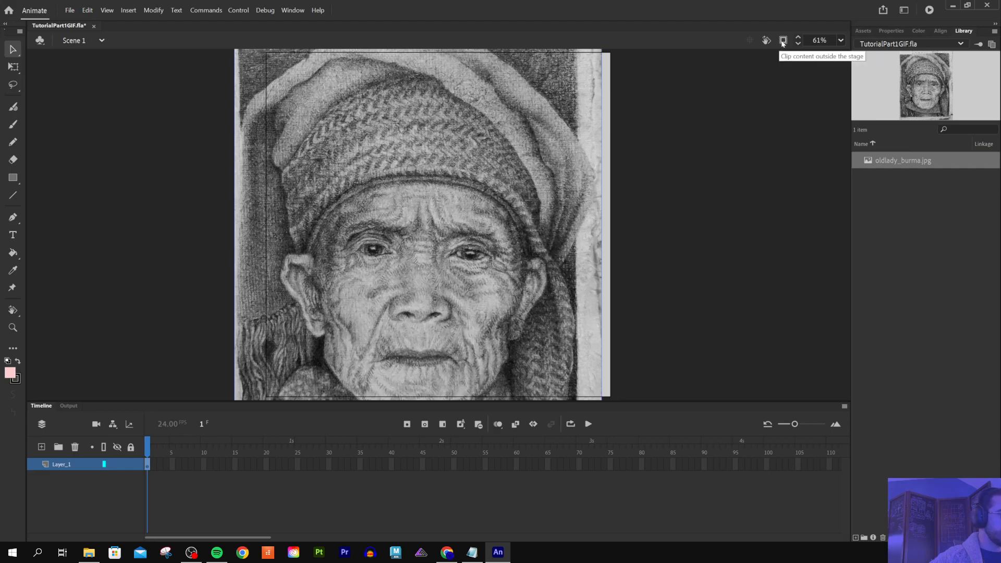
click(783, 42)
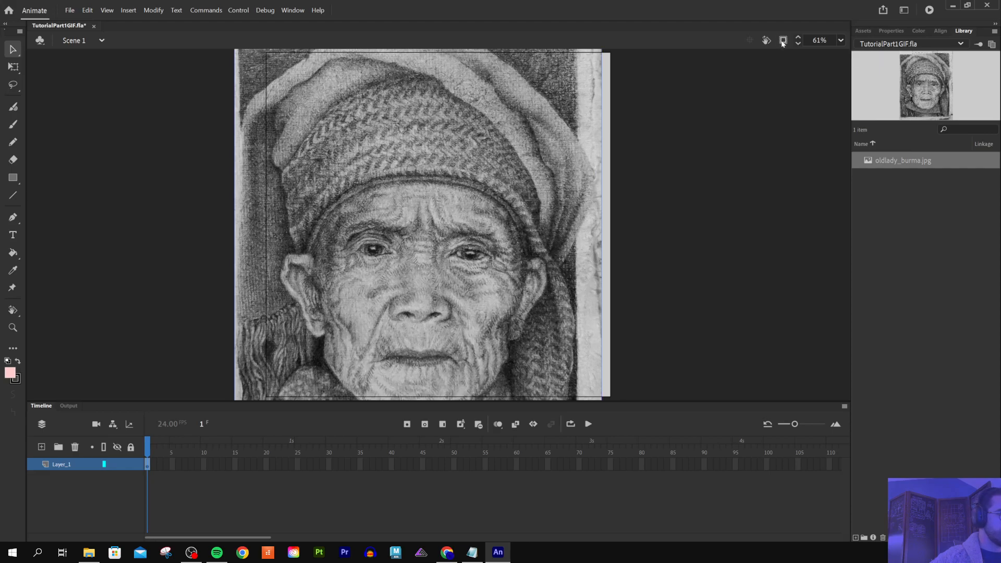
click(783, 42)
click(783, 41)
click(783, 42)
click(783, 42)
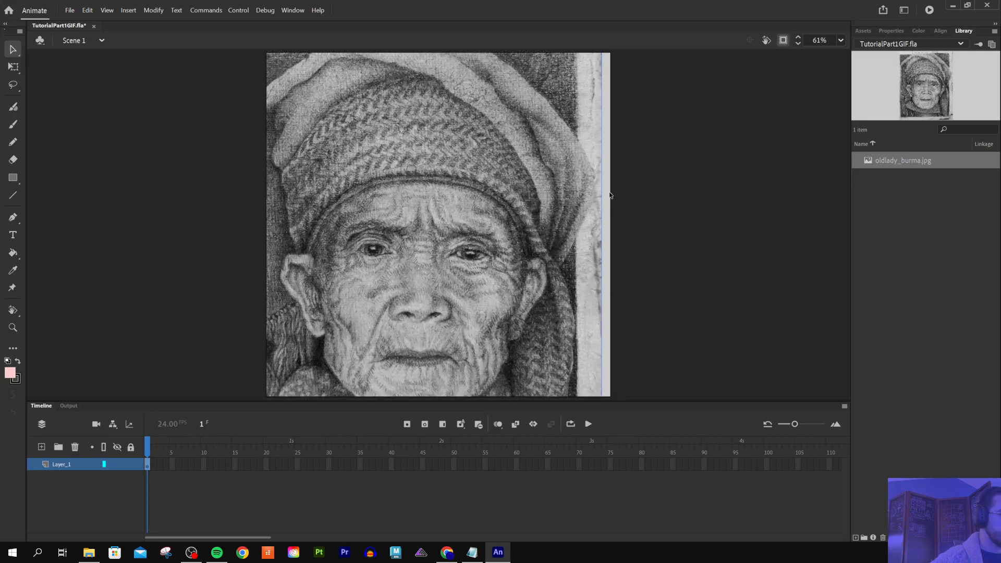
click(783, 40)
click(783, 41)
click(784, 41)
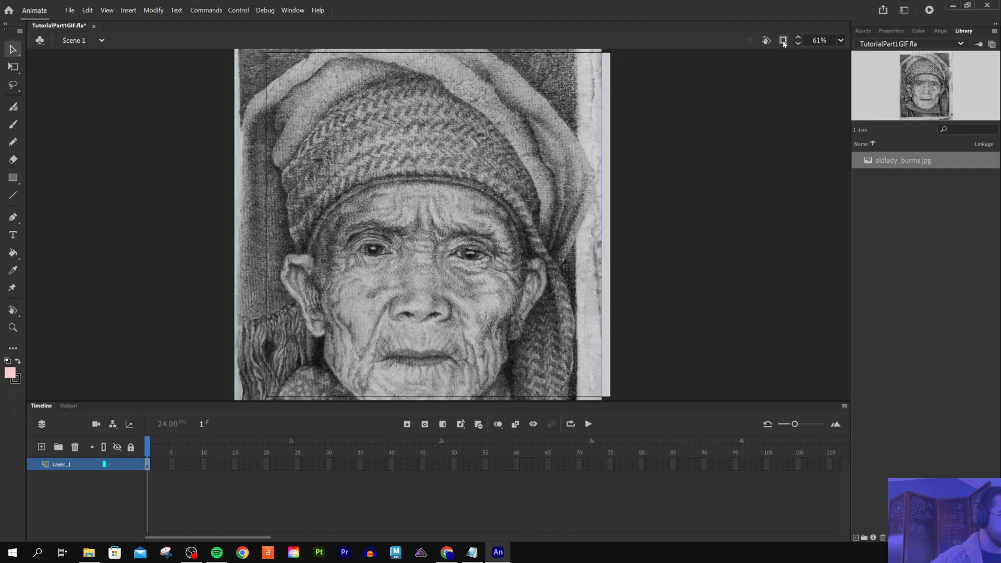
click(783, 41)
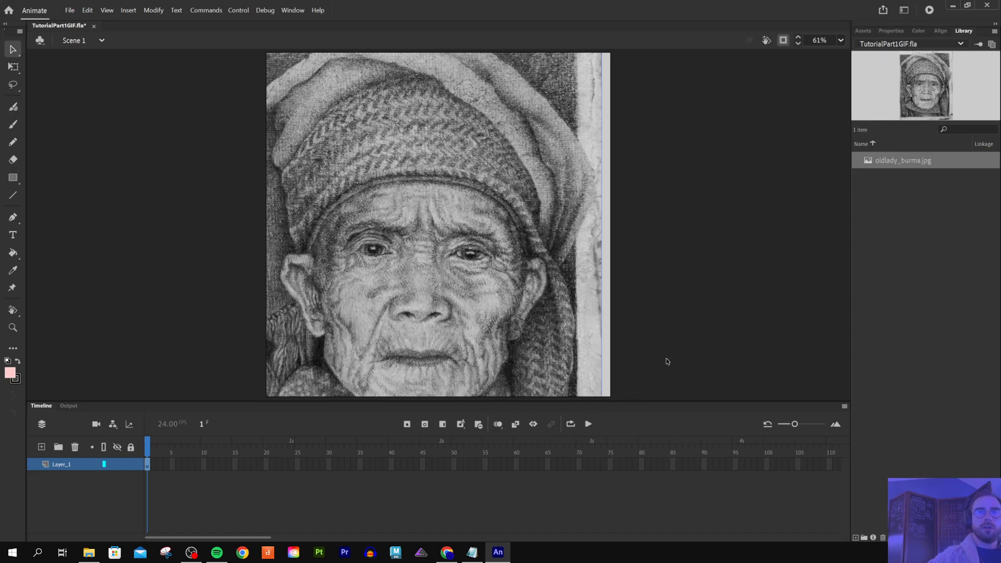
Step: Examine the object, frame and document properties for the placed portrait, and look at the alignment options
click(887, 33)
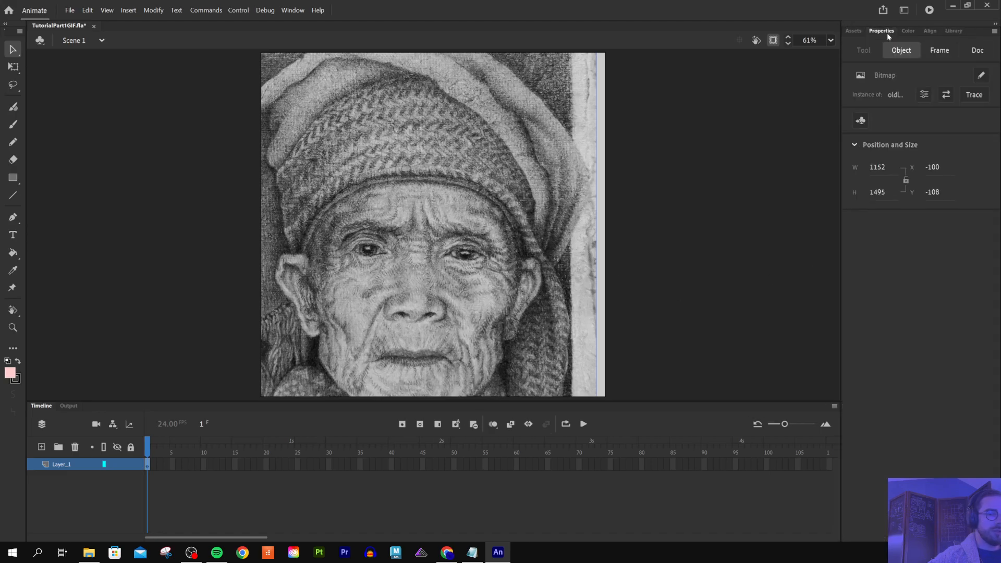
click(946, 50)
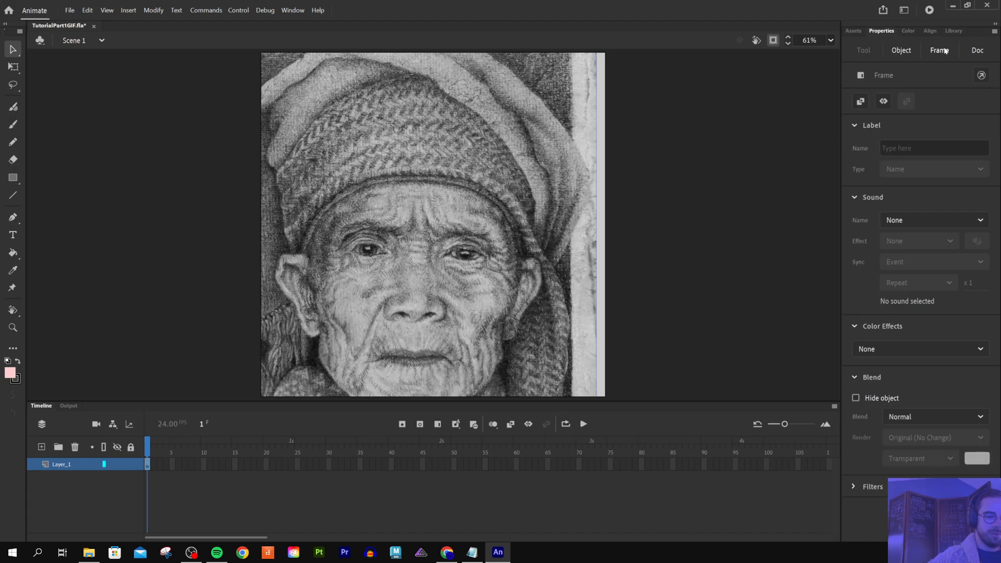
click(974, 50)
click(902, 50)
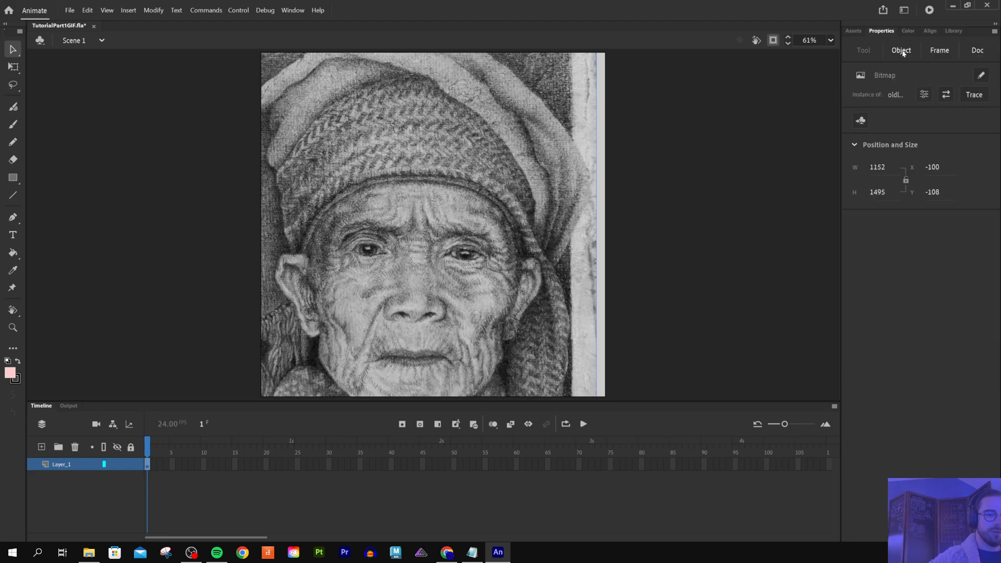
click(925, 93)
key(ctrl+k)
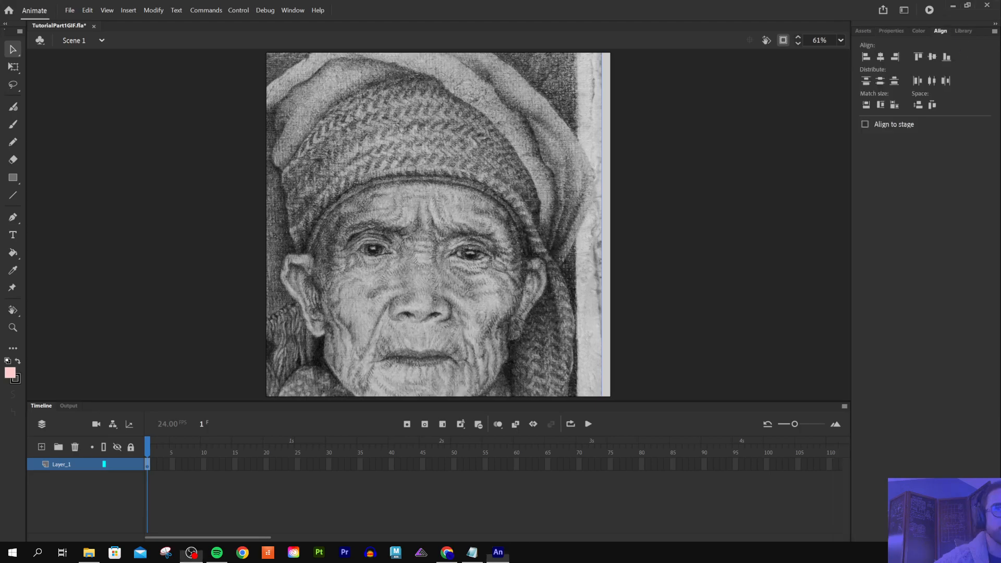
click(901, 31)
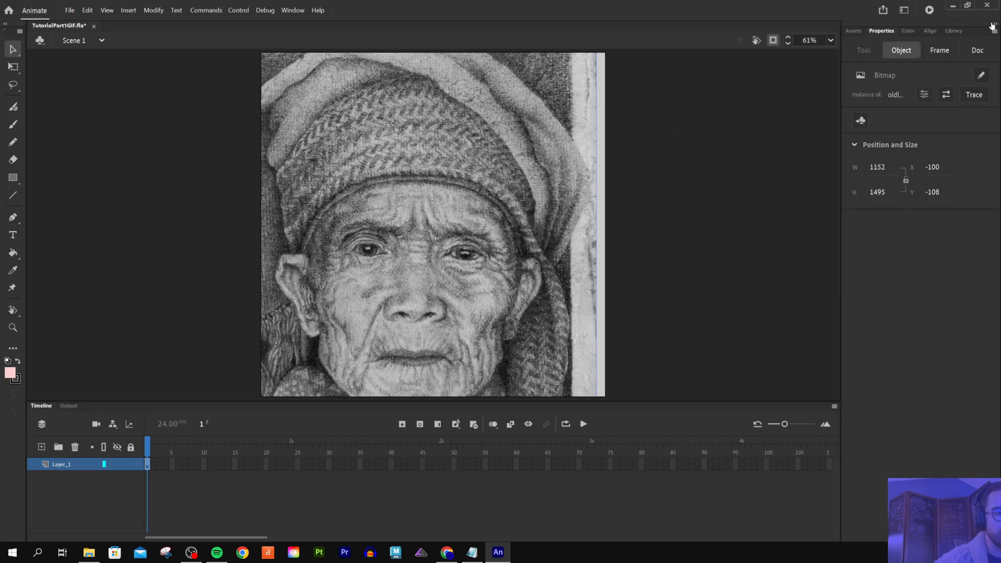
Step: Try the alignment options on the portrait, reposition it to about X -48, Y 19, and show its position and size
click(937, 32)
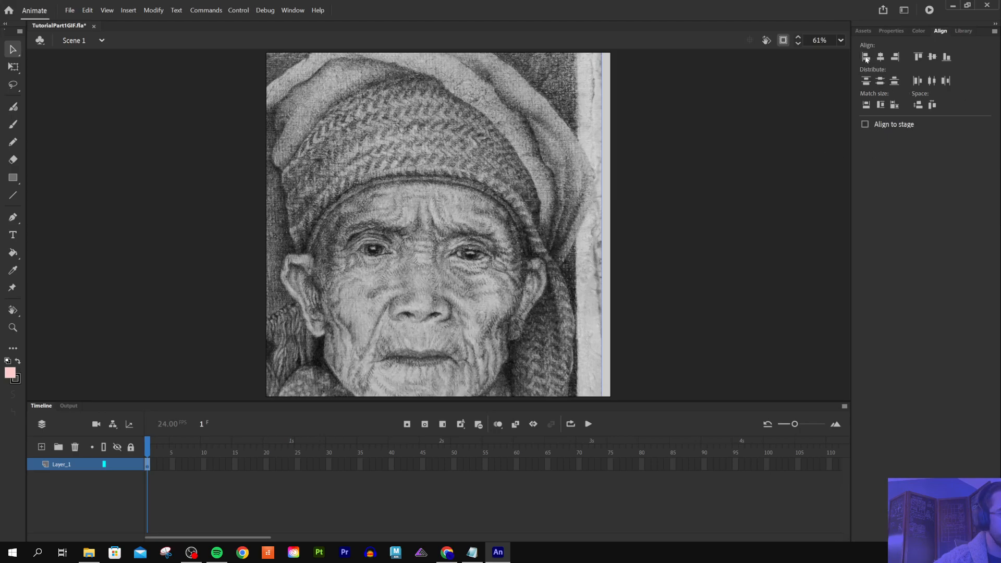
click(881, 57)
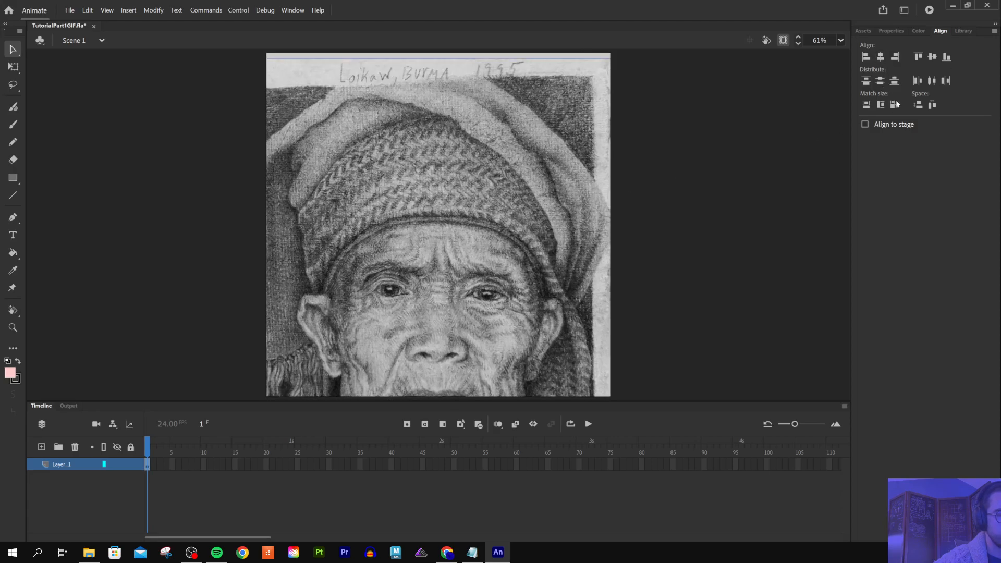
click(915, 124)
click(919, 57)
click(919, 31)
click(892, 31)
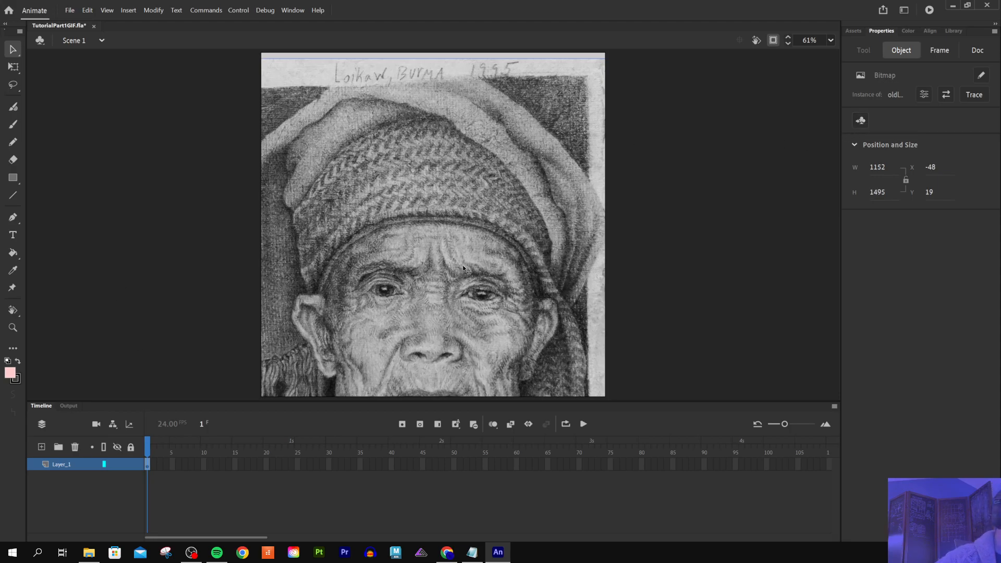
Step: Examine the first frame's properties, the portrait's object properties, the default assets and the alignment options
click(148, 464)
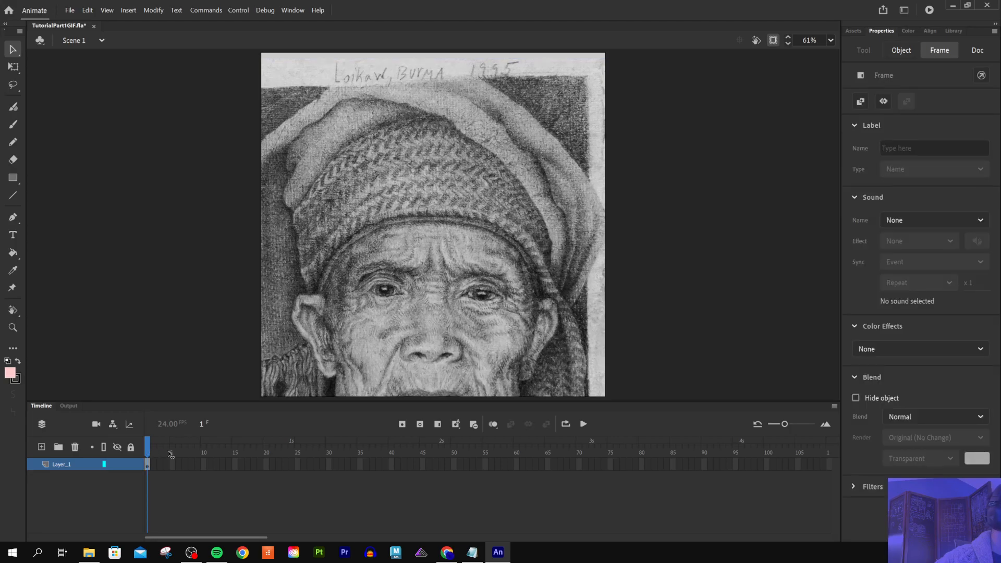
click(148, 471)
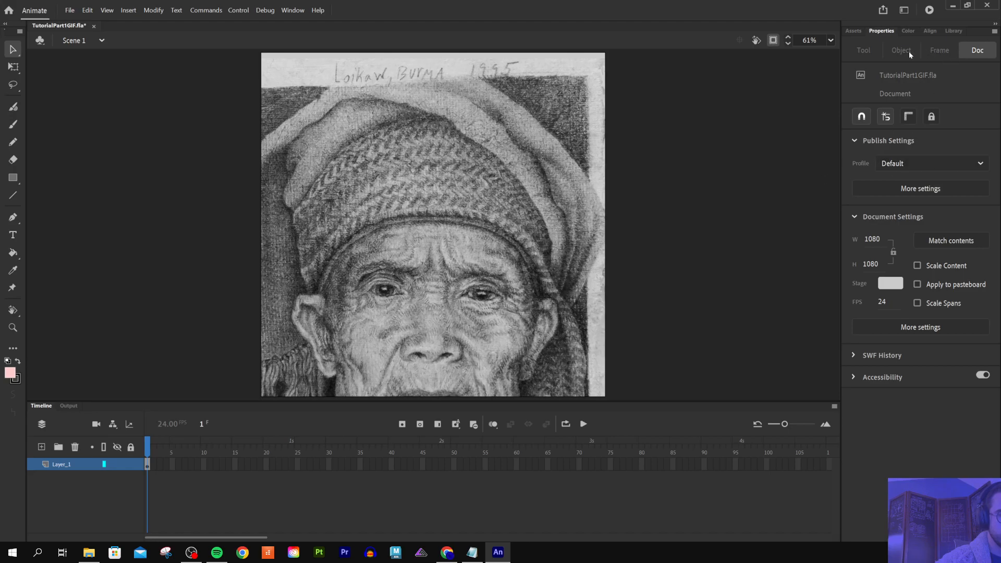
key(ctrl+a)
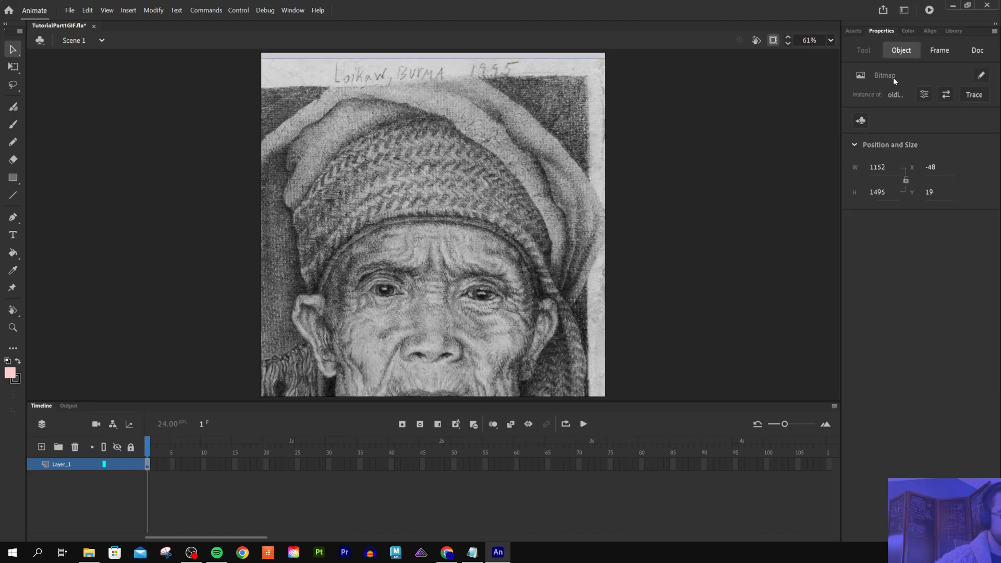
click(855, 31)
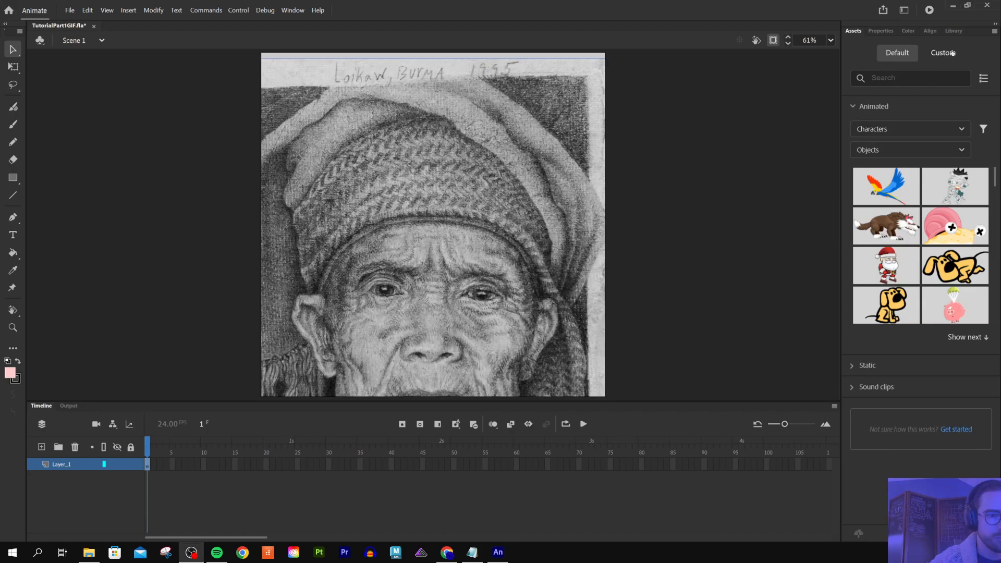
click(931, 32)
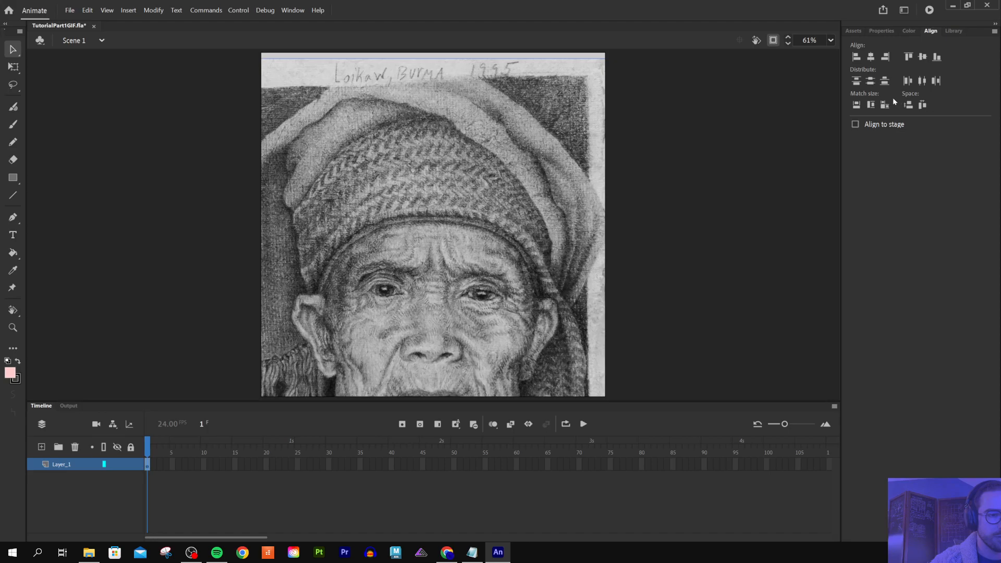
Step: Scale the portrait down proportionally with Free Transform and move it near the middle of the stage so it fits entirely inside
click(626, 121)
drag(541, 126, 613, 144)
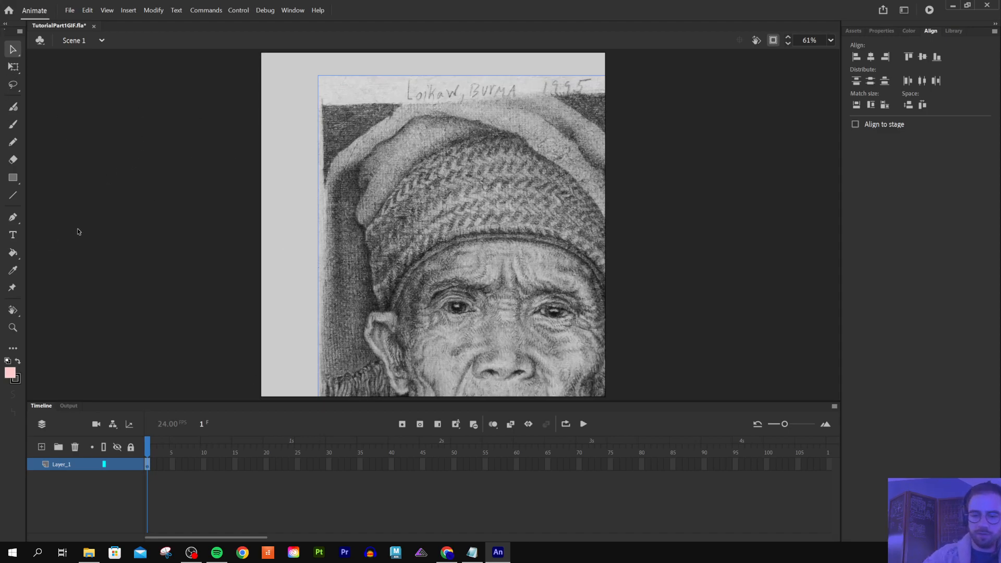
key(q)
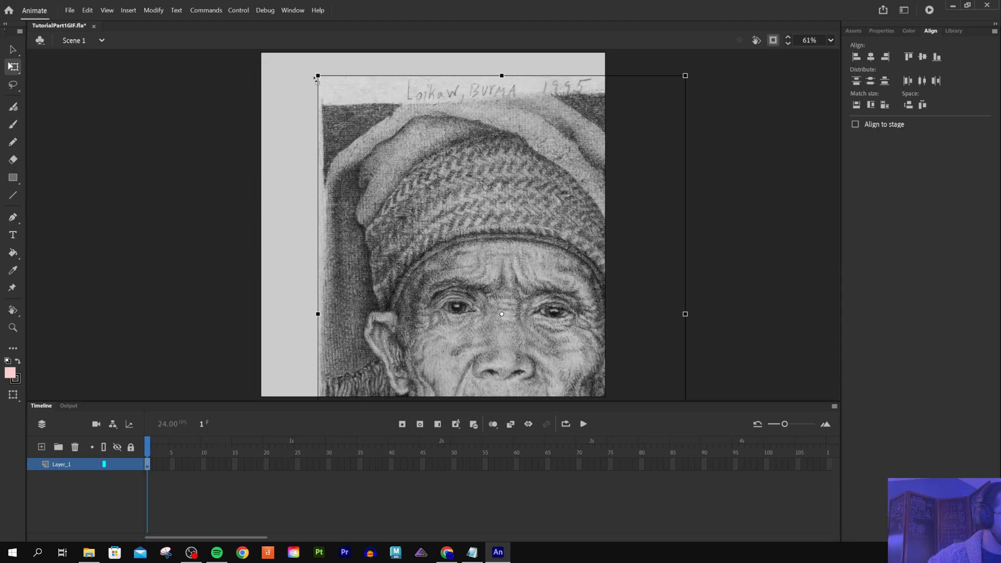
drag(318, 76, 473, 168)
key(ctrl+z)
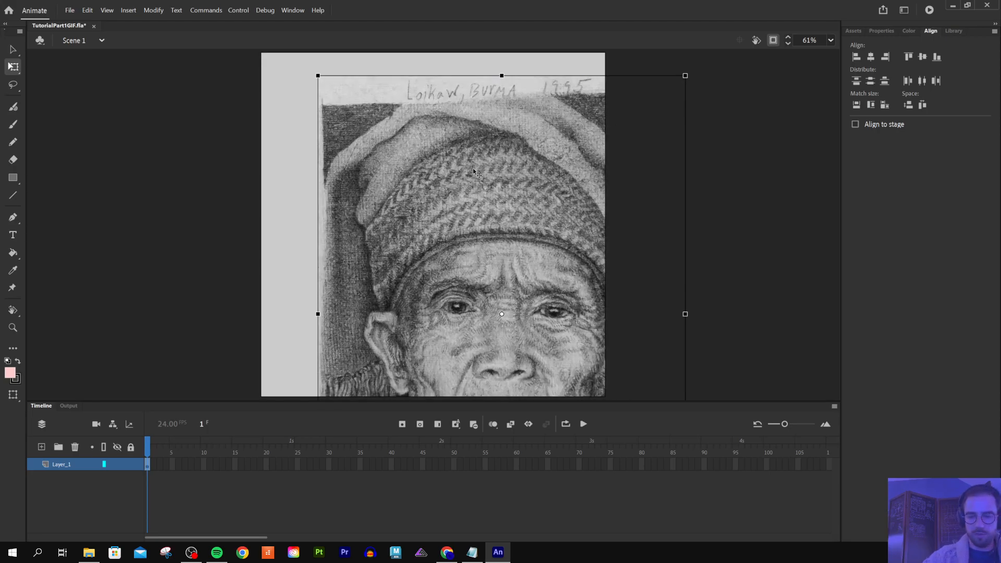
drag(318, 76, 424, 109)
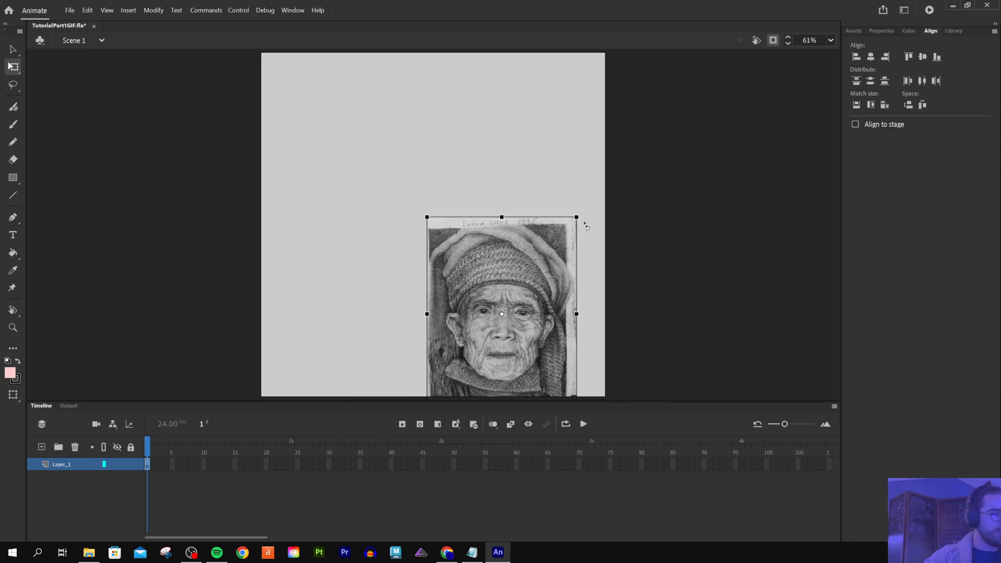
drag(518, 305, 466, 227)
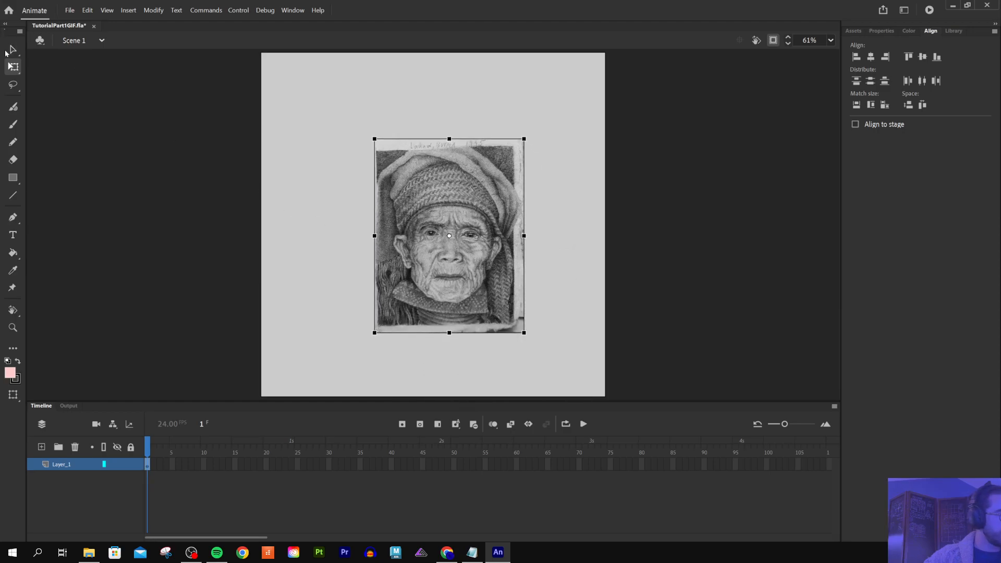
Step: Turn on Align to stage and try the right, horizontal center and left alignments on the portrait
click(14, 50)
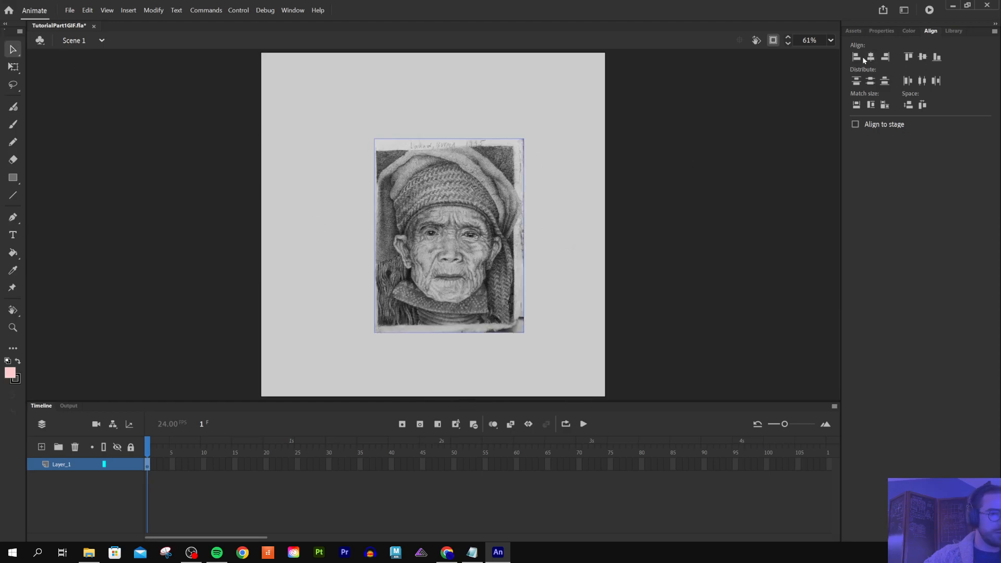
click(856, 124)
click(885, 56)
click(870, 56)
click(856, 57)
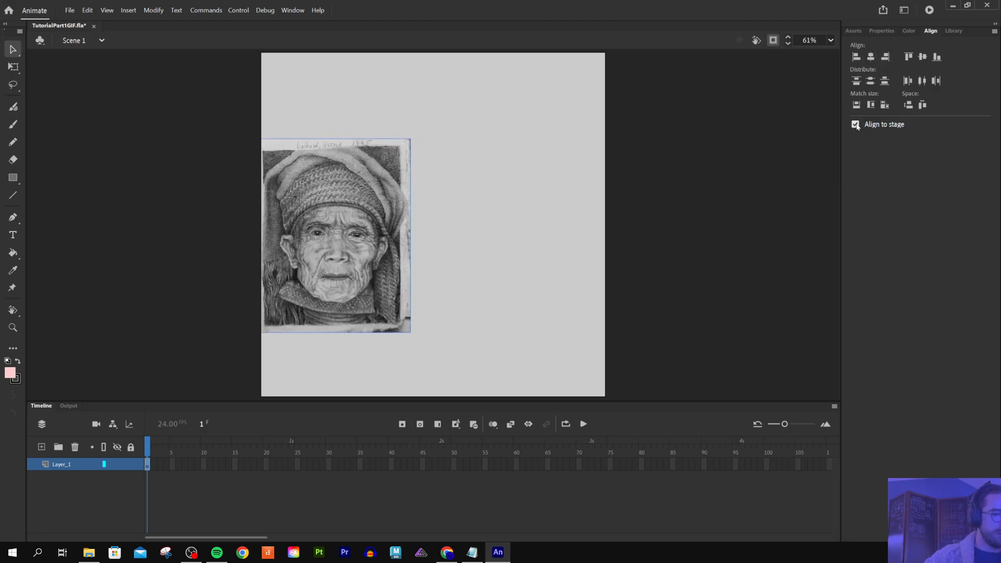
click(870, 56)
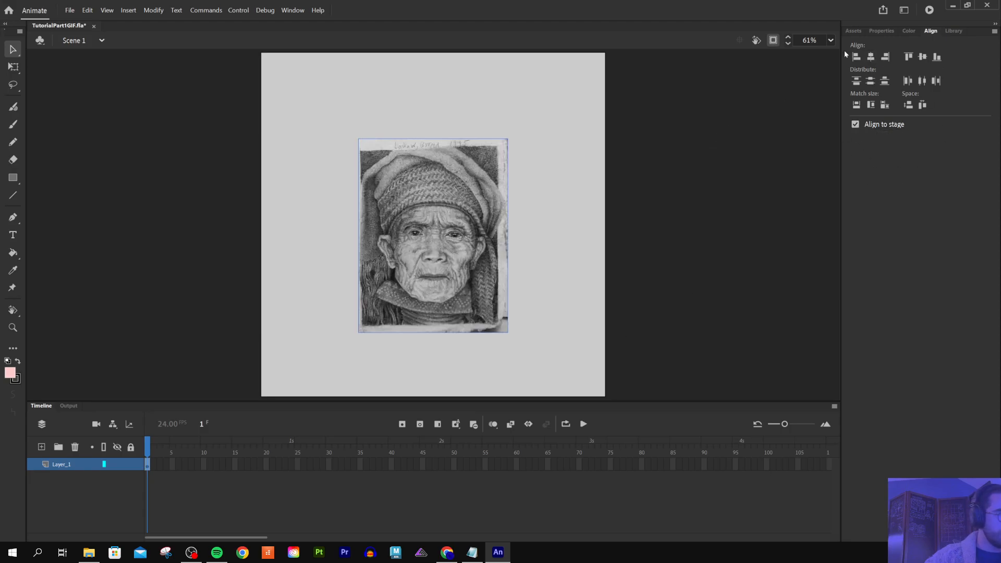
click(885, 56)
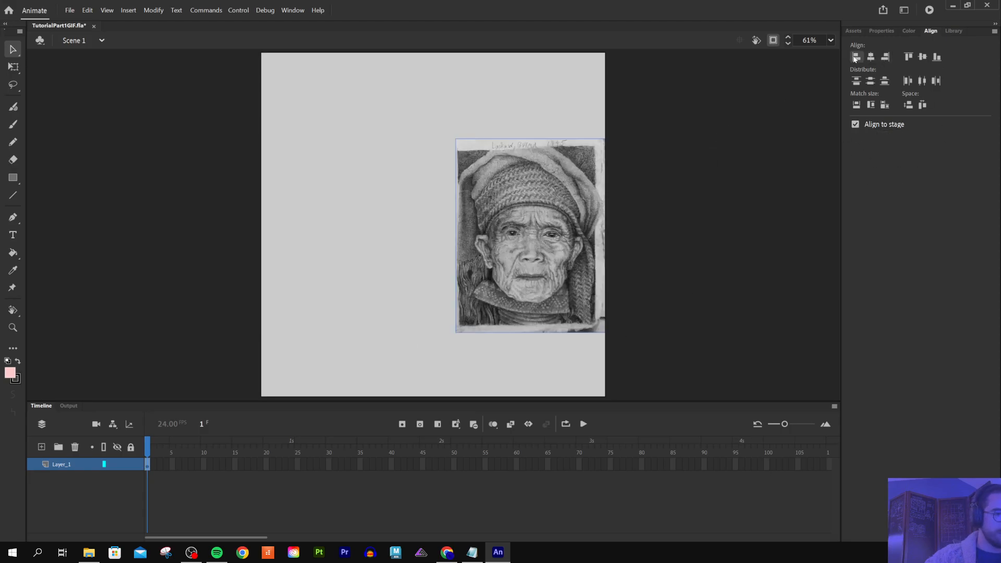
Step: Try the left, top, vertical center and bottom alignments on the portrait, try matching its height to the stage, and undo the height match
click(856, 57)
click(909, 56)
click(924, 56)
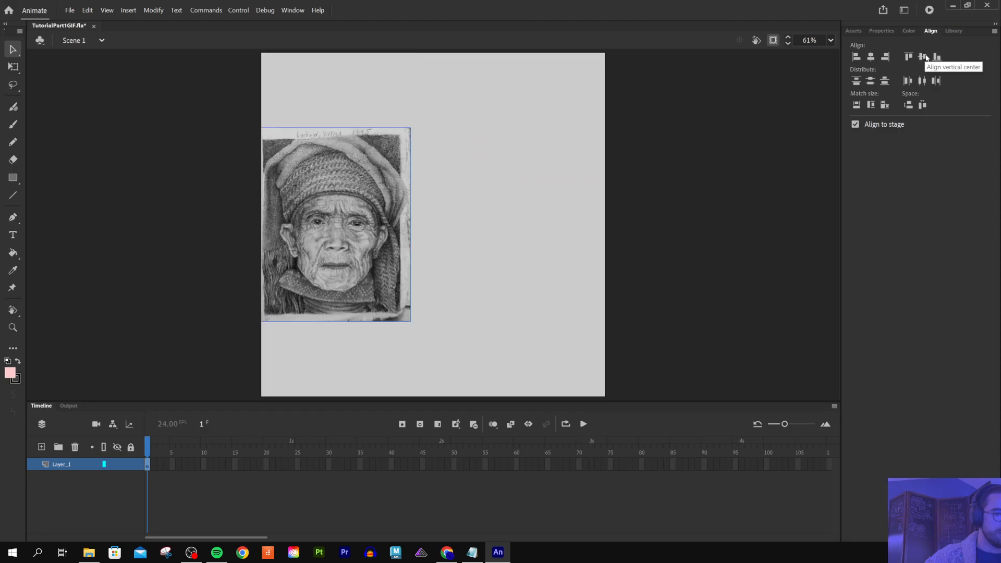
click(937, 57)
click(871, 108)
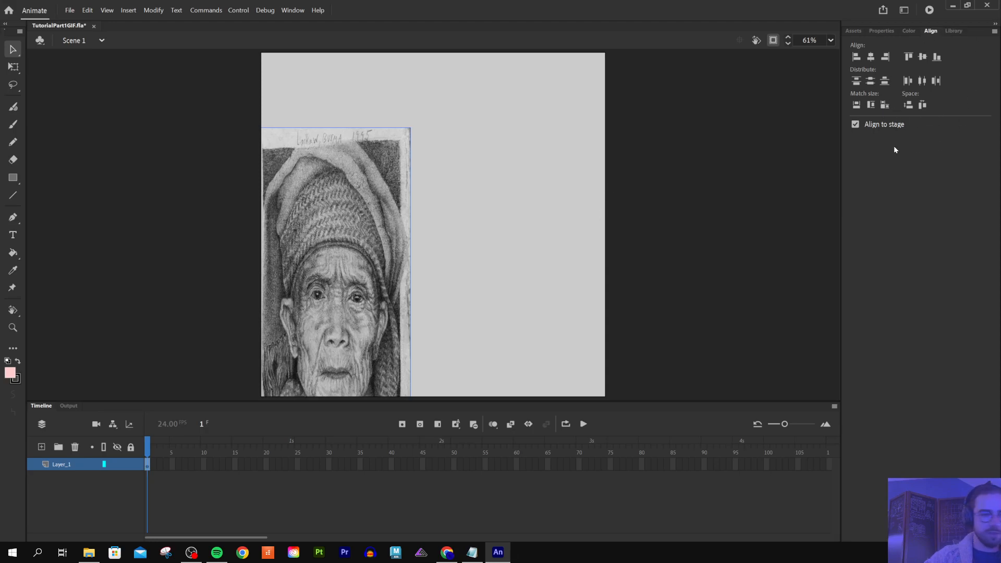
key(ctrl+z)
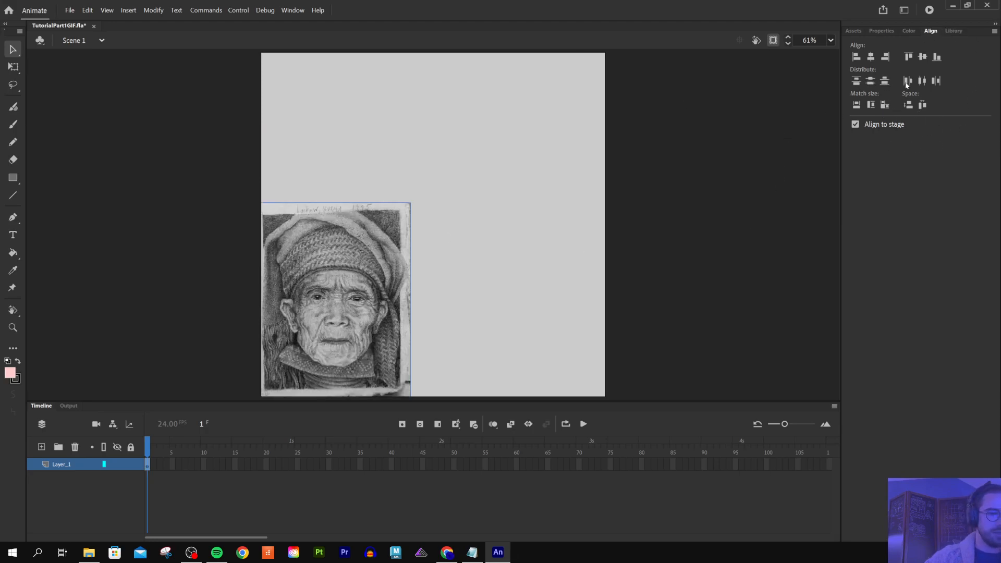
Step: Center the portrait vertically and horizontally on the stage, and enlarge it proportionally with Free Transform until it nearly fills the stage height
click(871, 82)
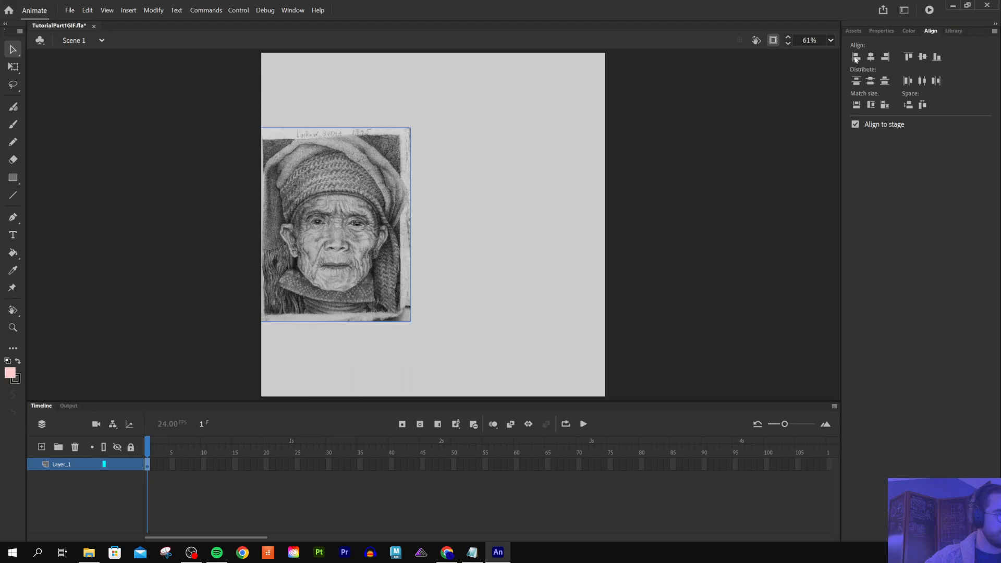
click(874, 58)
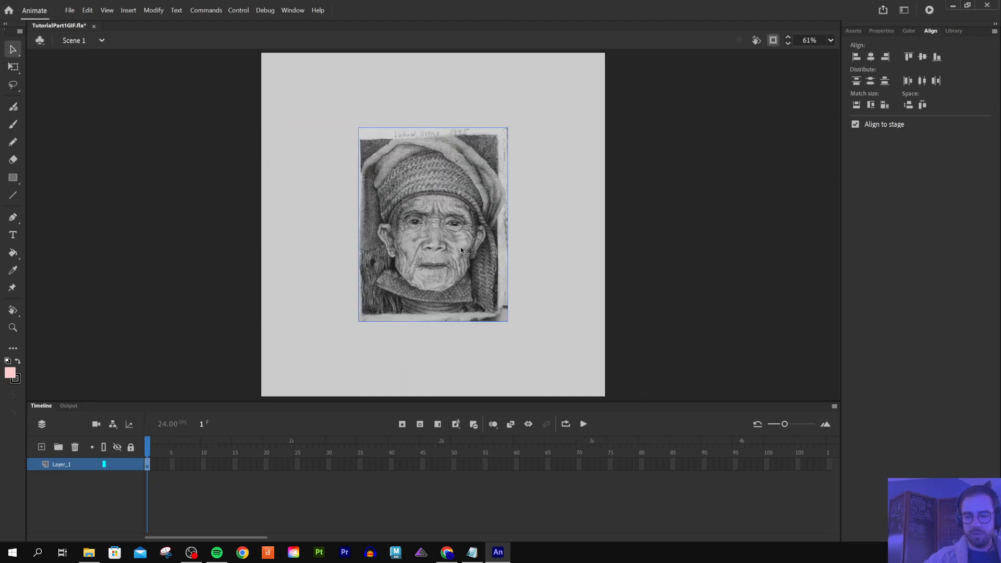
key(q)
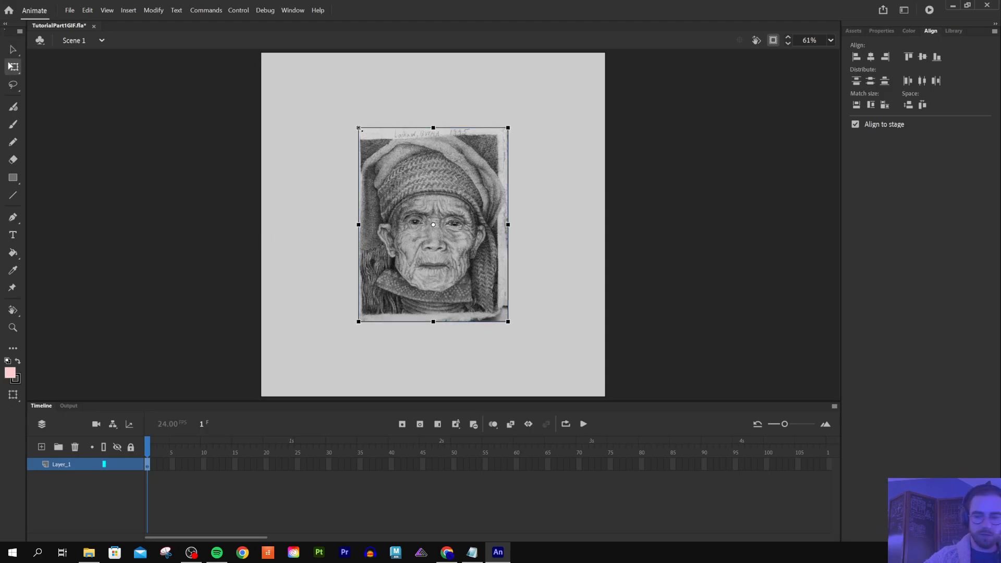
drag(359, 127, 284, 67)
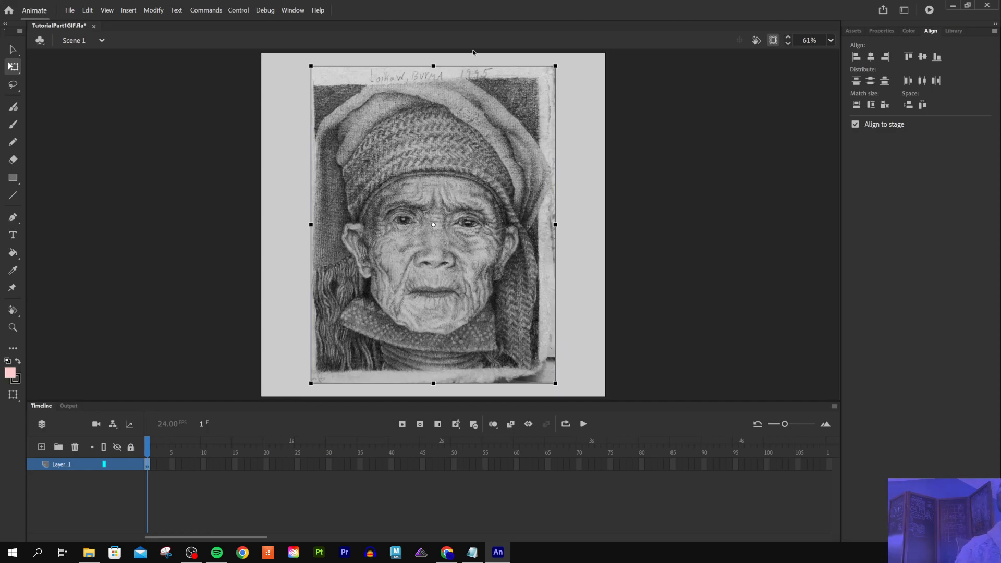
click(653, 82)
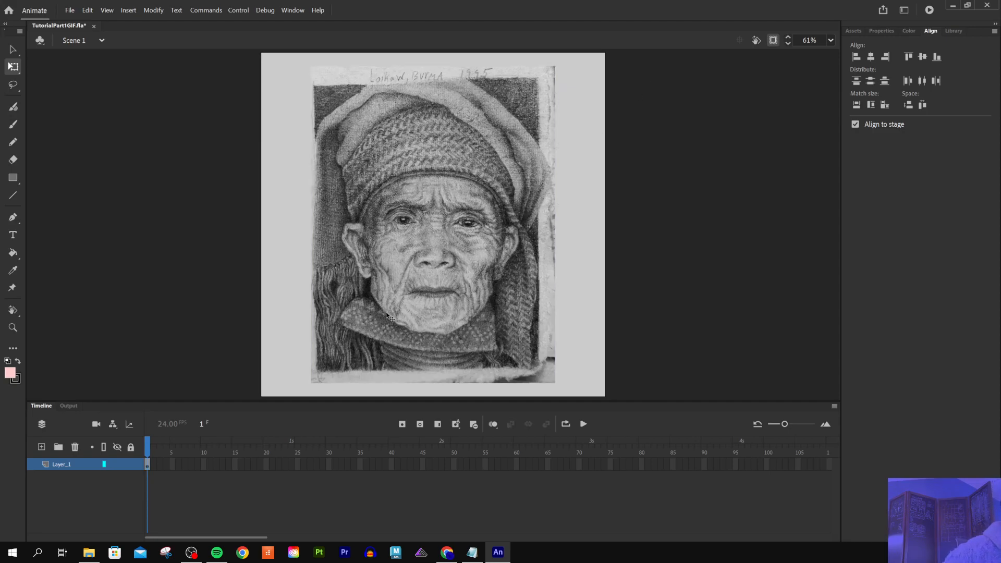
Step: Move the portrait's keyframe on Layer_1 from frame 1 to frame 2
click(774, 42)
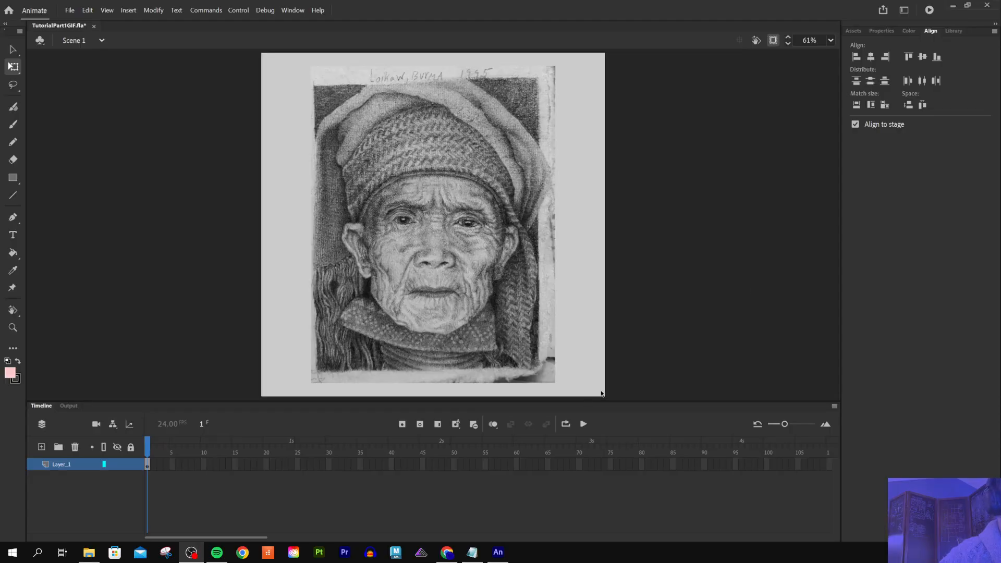
click(881, 32)
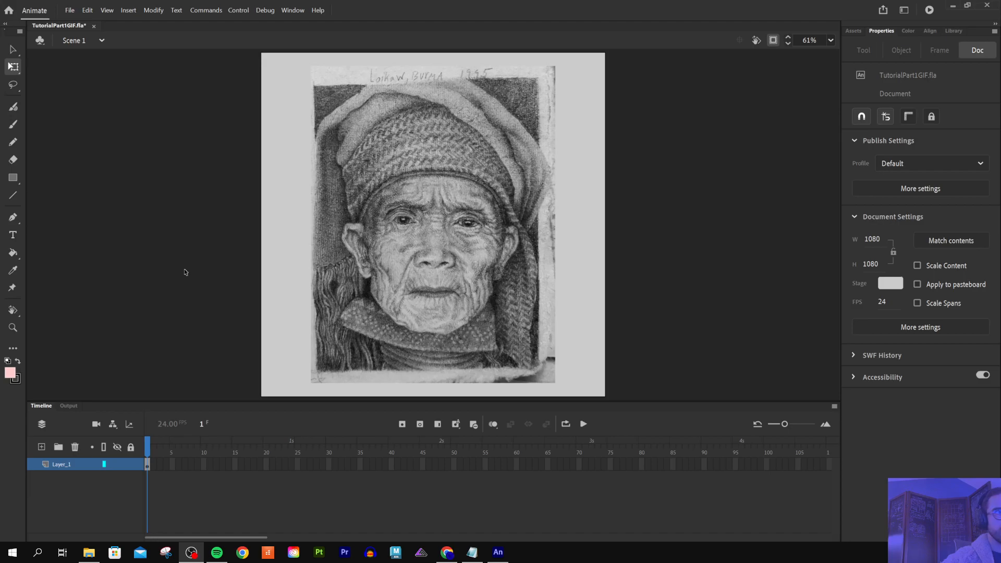
click(147, 467)
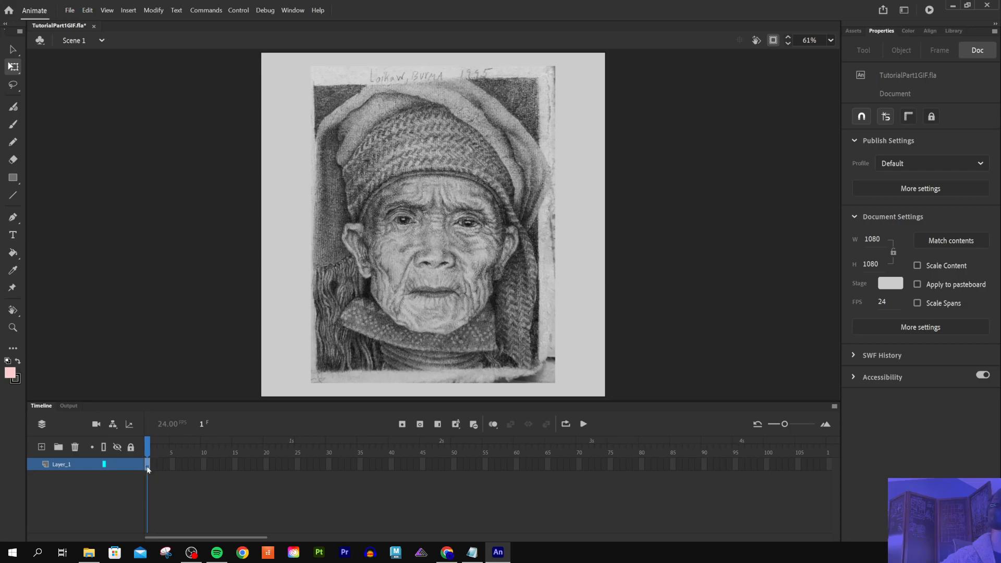
click(154, 467)
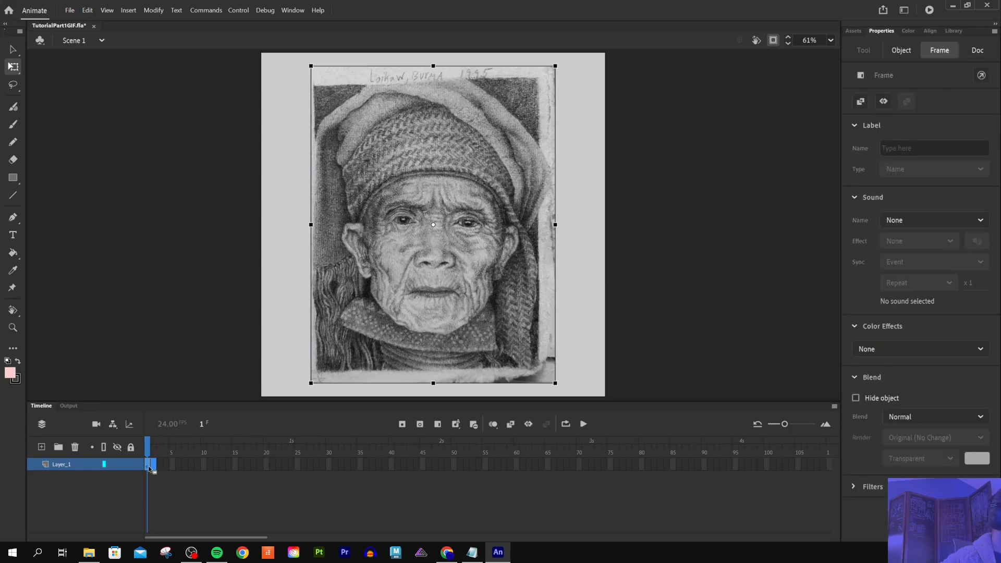
click(154, 468)
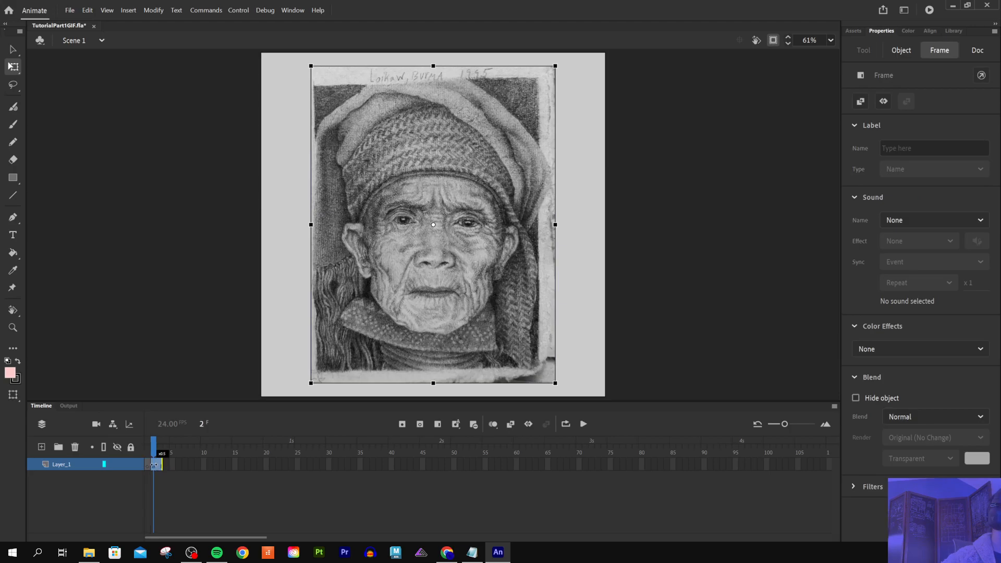
drag(143, 465, 159, 447)
click(164, 461)
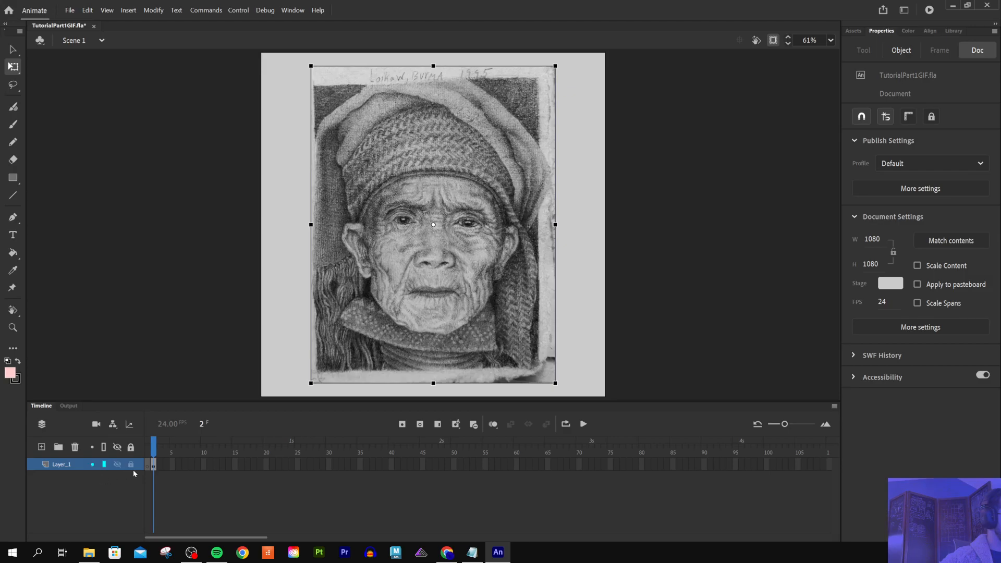
mouse_move(153, 445)
mouse_down()
mouse_move(128, 441)
mouse_move(168, 446)
mouse_up()
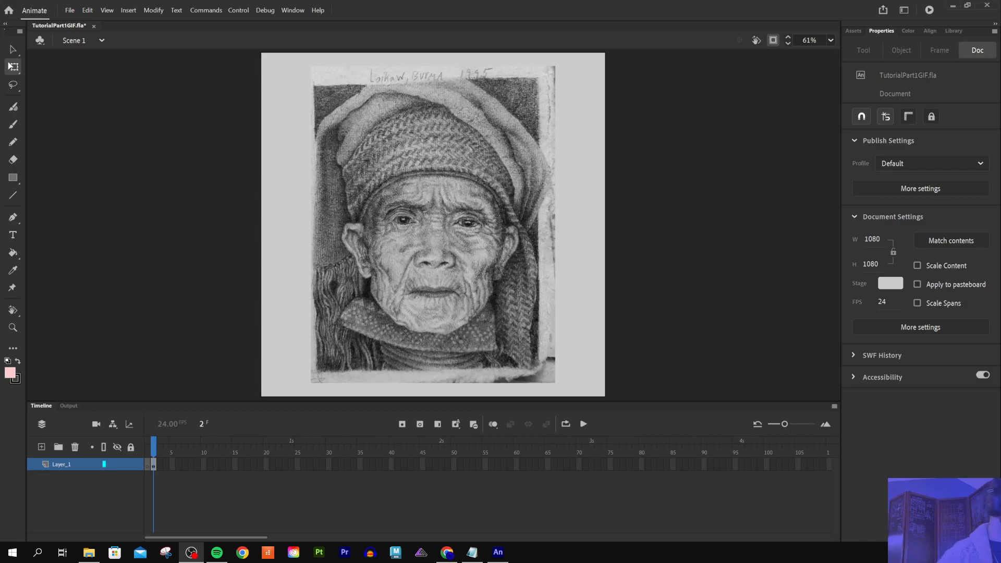
Step: Compare frame 1 and frame 2 on the stage by switching between them in the timeline
click(149, 465)
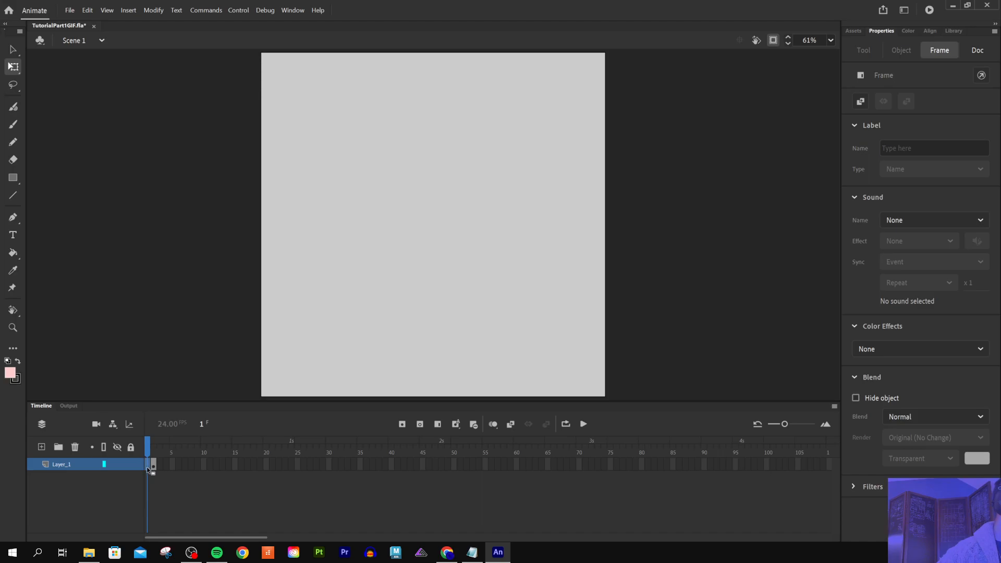
click(154, 452)
click(148, 453)
click(154, 452)
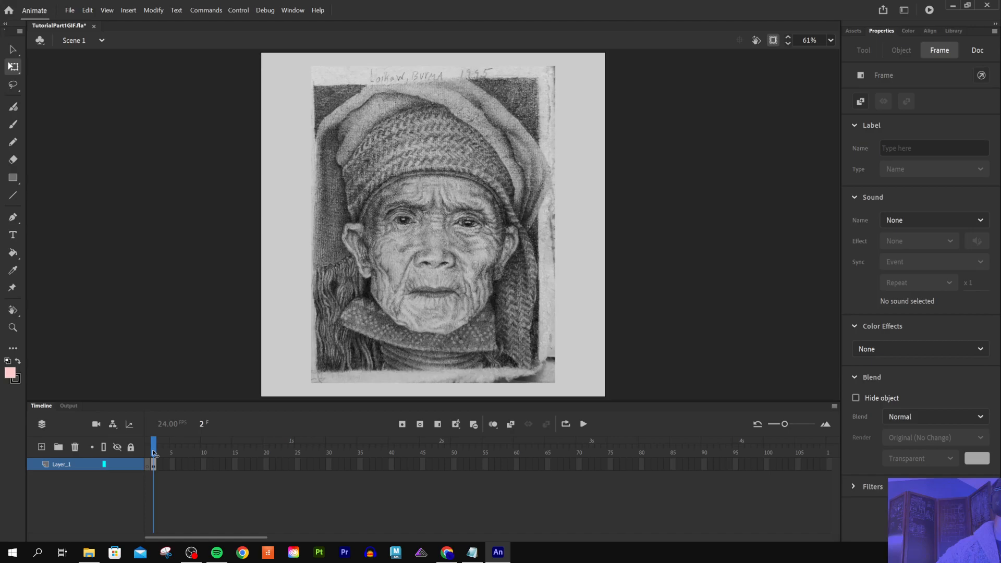
click(153, 452)
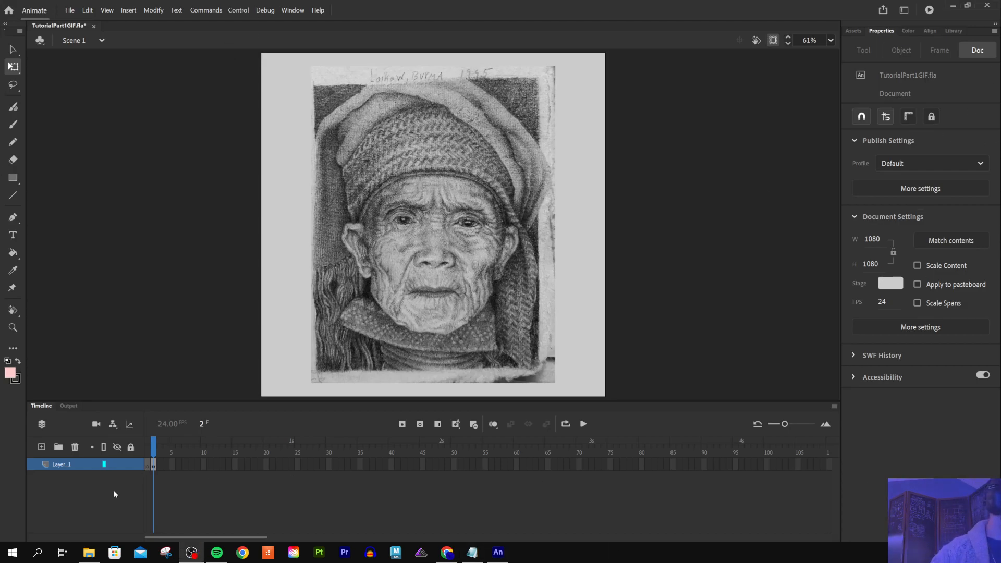
Step: Extend the portrait on Layer_1 from frame 2 through frame 29 by inserting frames
click(160, 465)
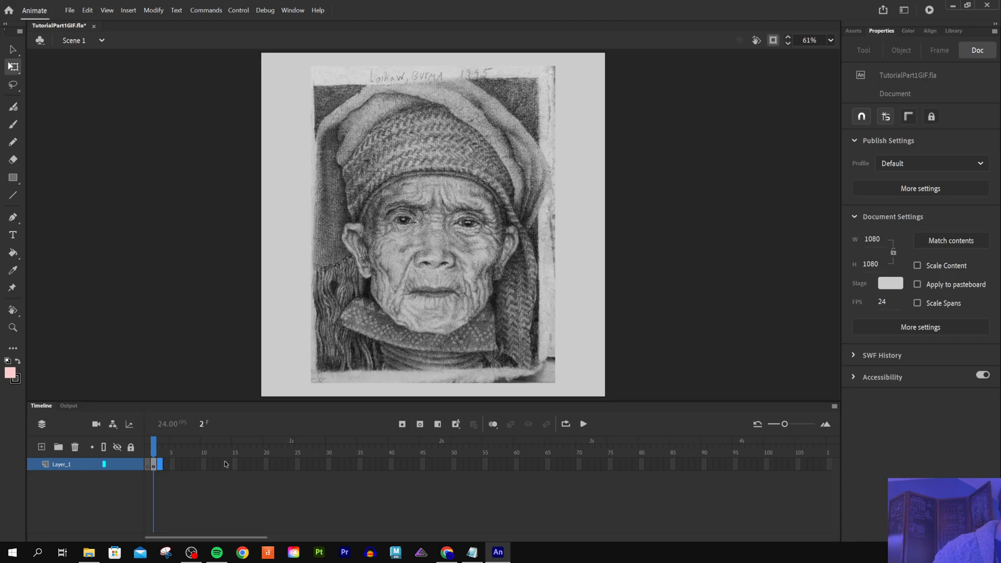
shift+click(325, 465)
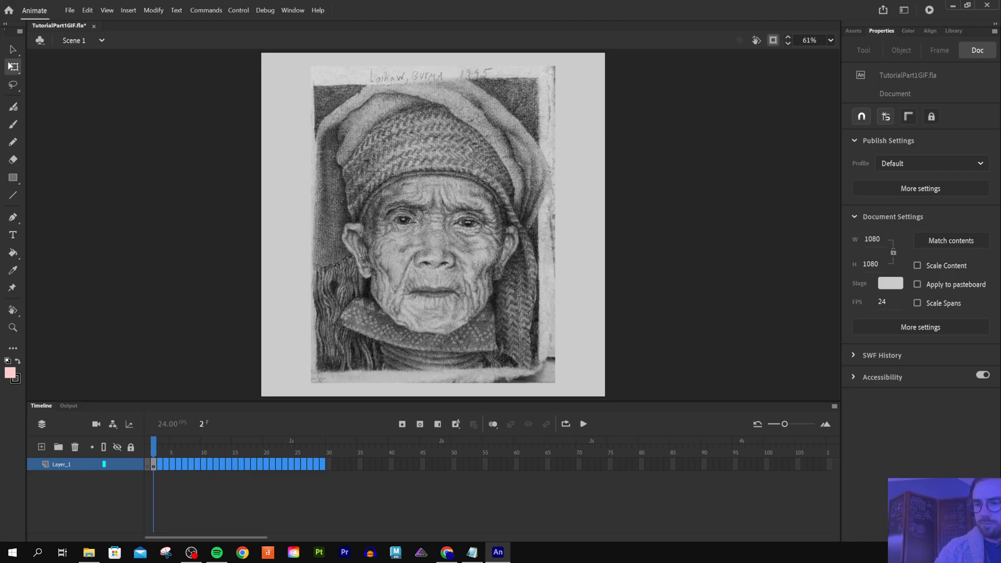
key(F5)
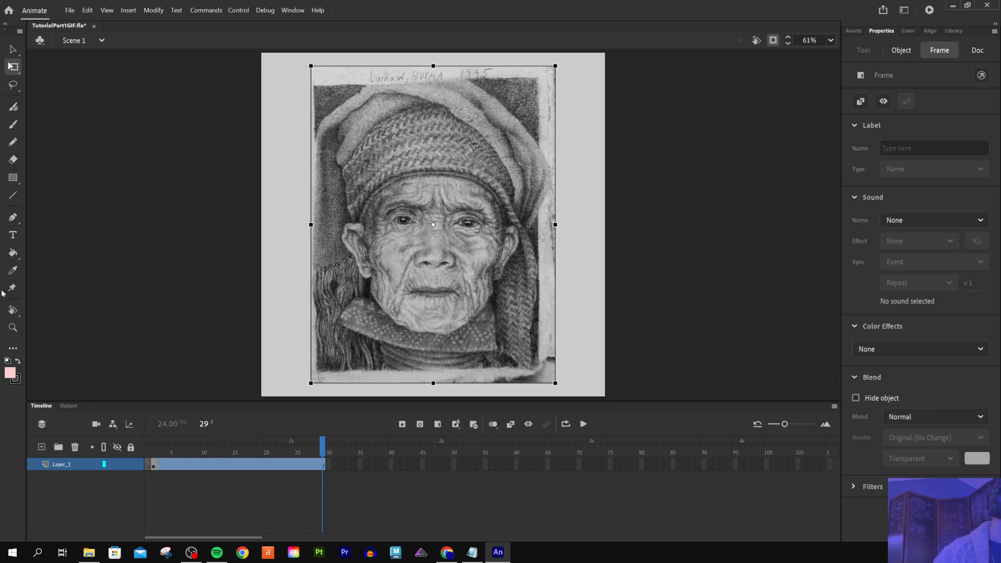
Step: Add two new layers above the portrait layer and rename the portrait's layer as Sketch
click(223, 517)
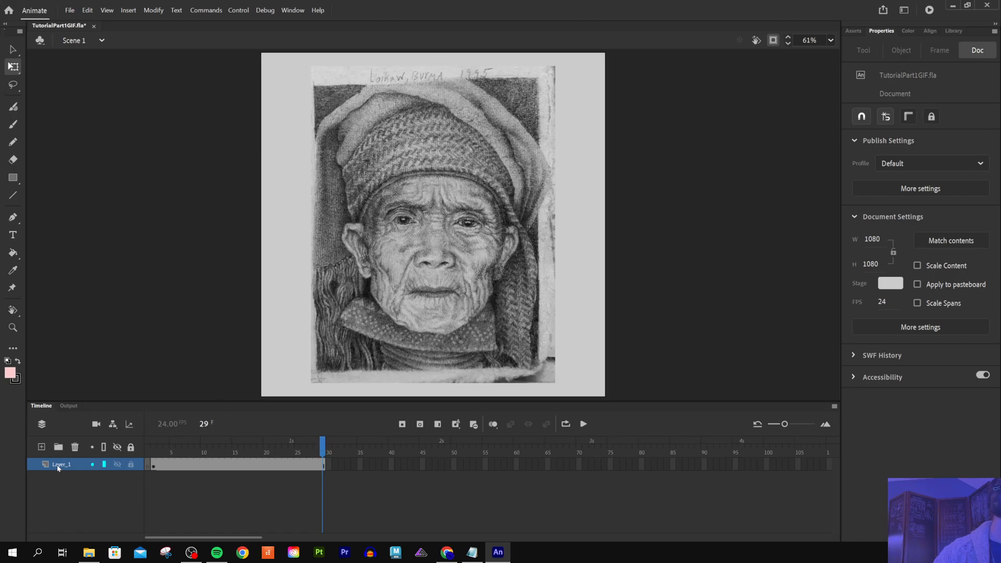
click(42, 447)
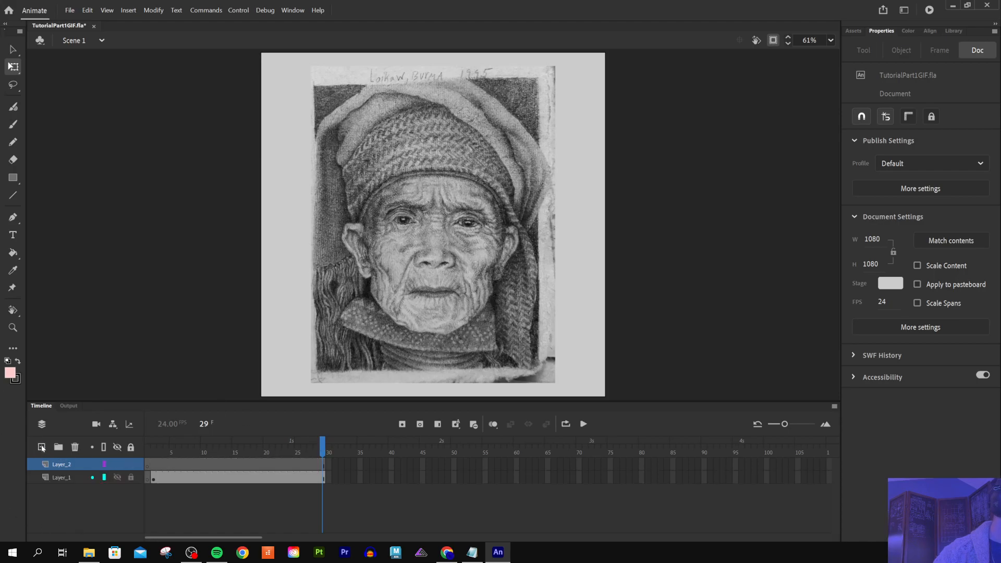
click(41, 447)
click(56, 490)
double_click(55, 490)
text(Sketch)
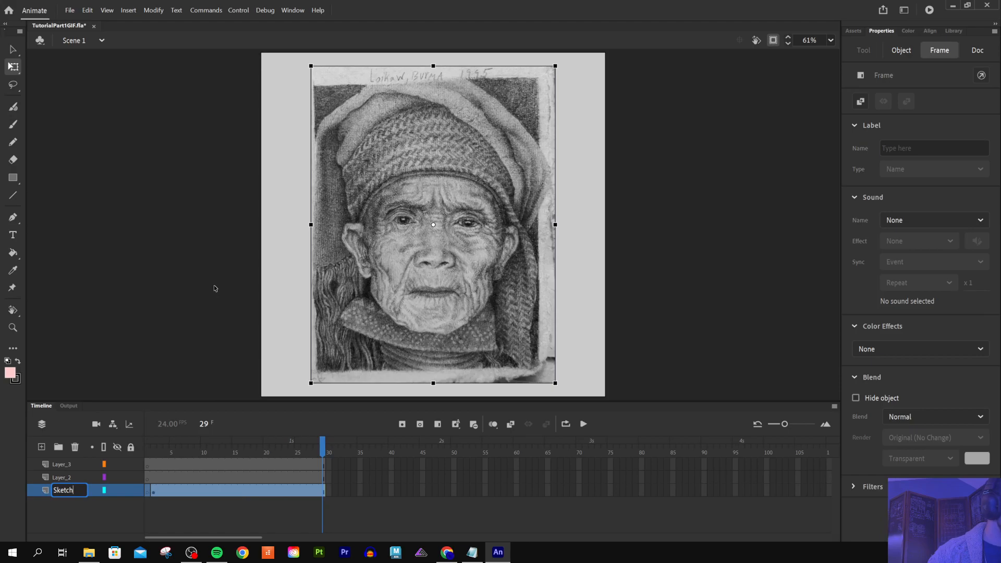
click(71, 515)
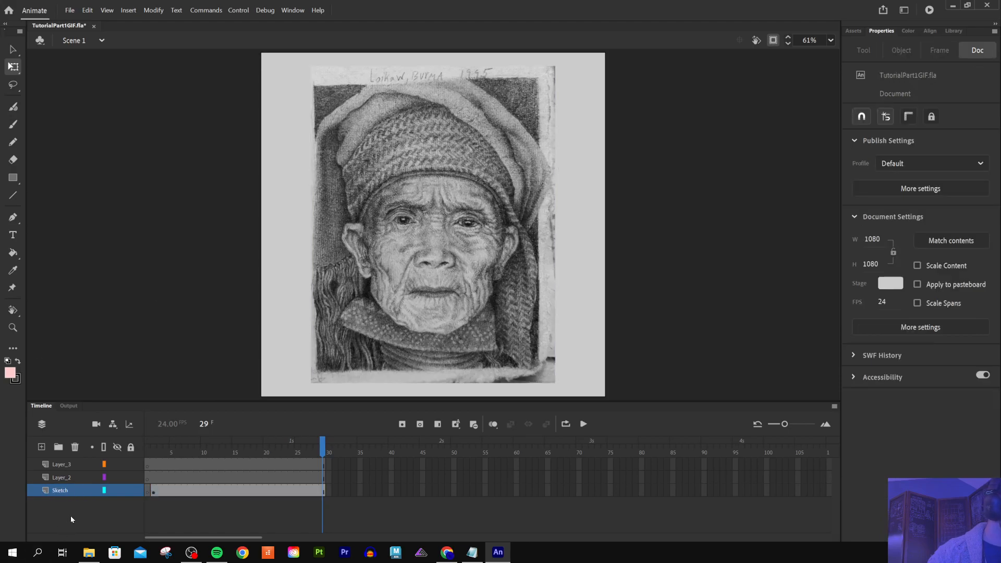
Step: Rename the middle layer, Layer_2, as Rough
double_click(62, 477)
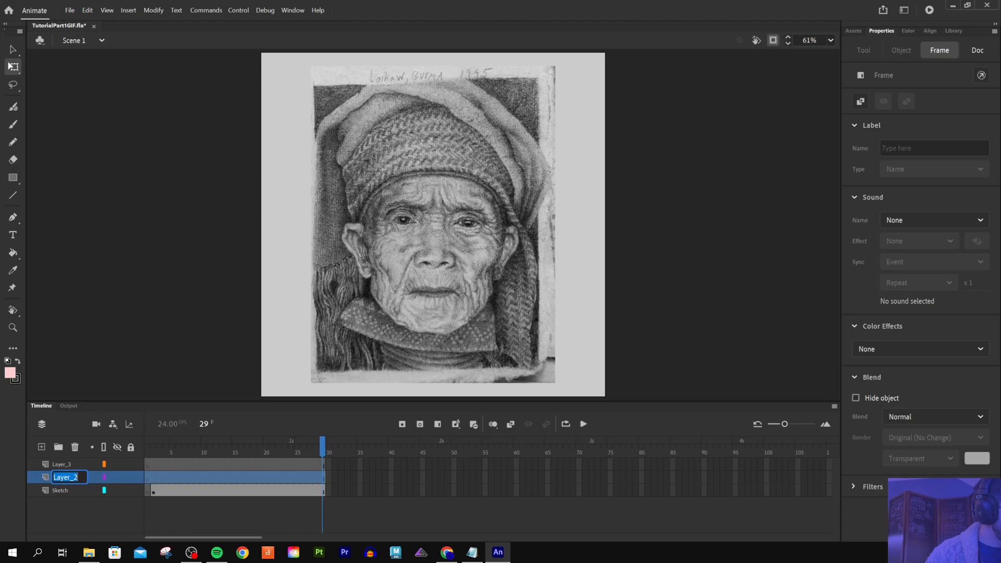
text(Rouch\)
key(BackSpace)
key(BackSpace)
key(BackSpace)
key(BackSpace)
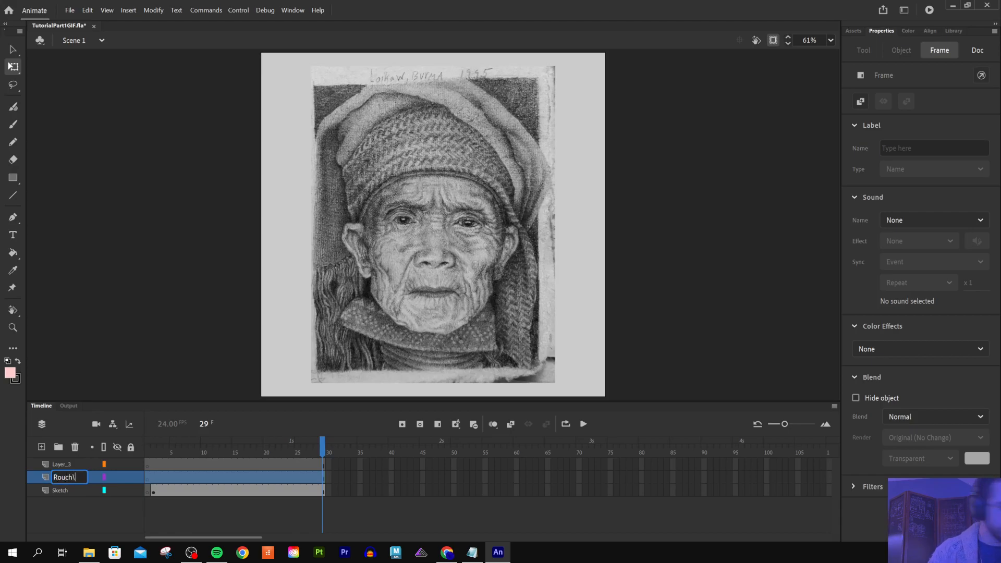
text(ugh)
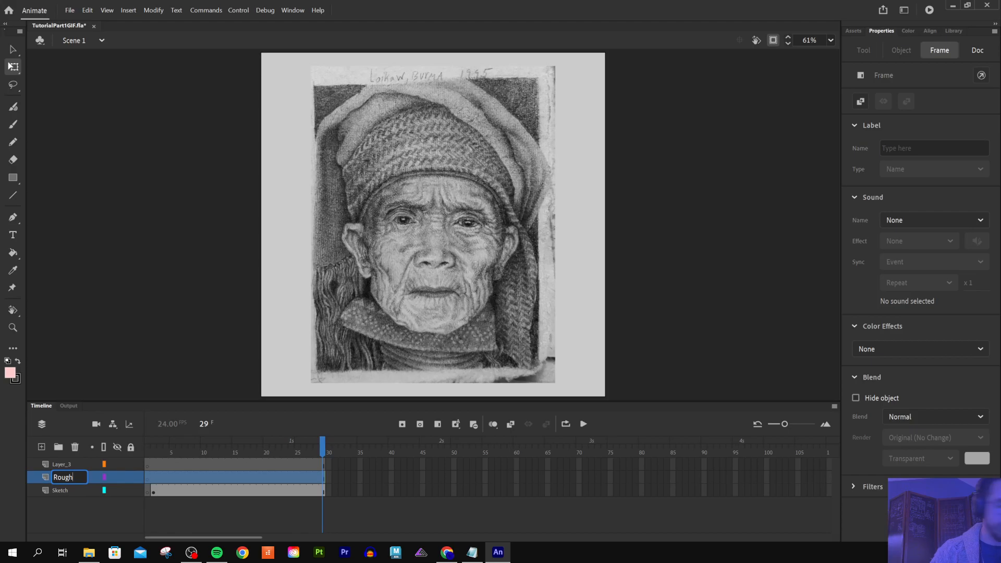
key(Return)
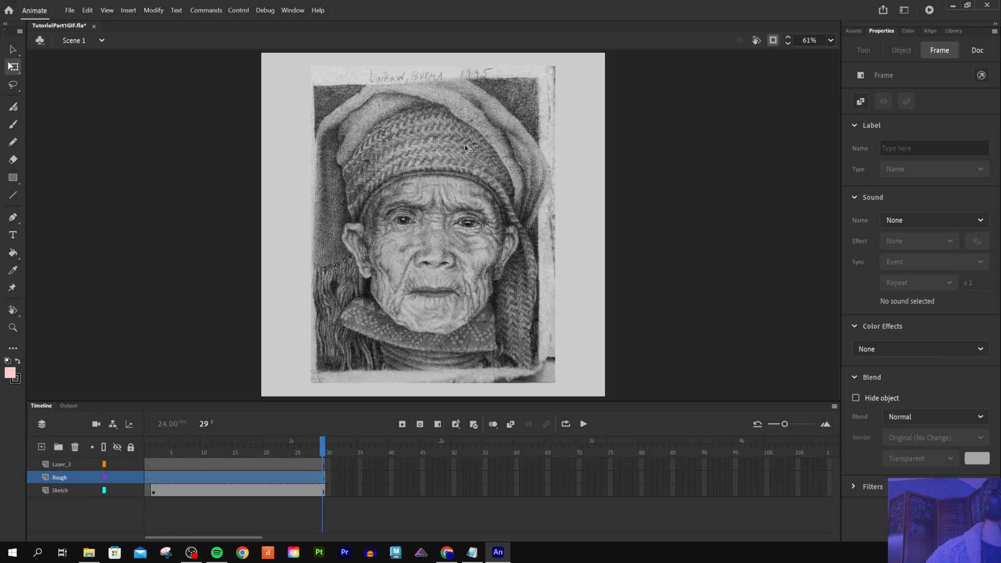
Step: Rename the uppermost layer, Layer_3, as Polished
double_click(59, 463)
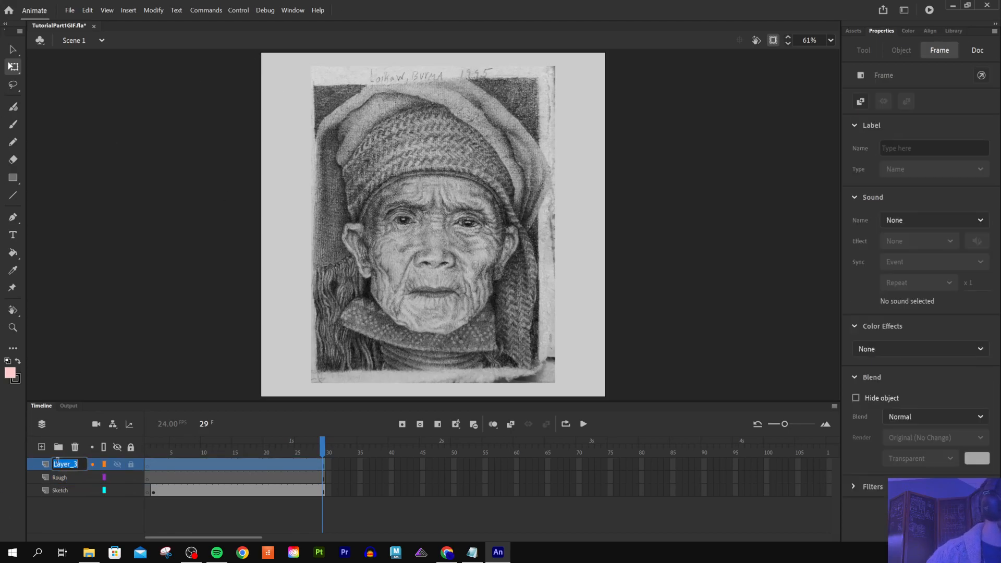
text(Polished)
key(Return)
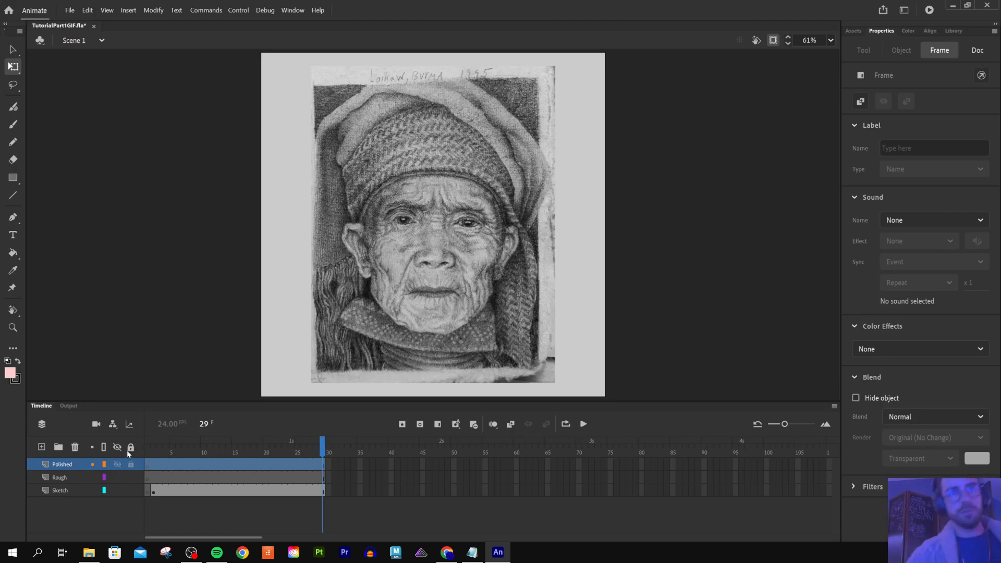
Step: Insert a keyframe at frame 2 of the Rough layer
click(58, 479)
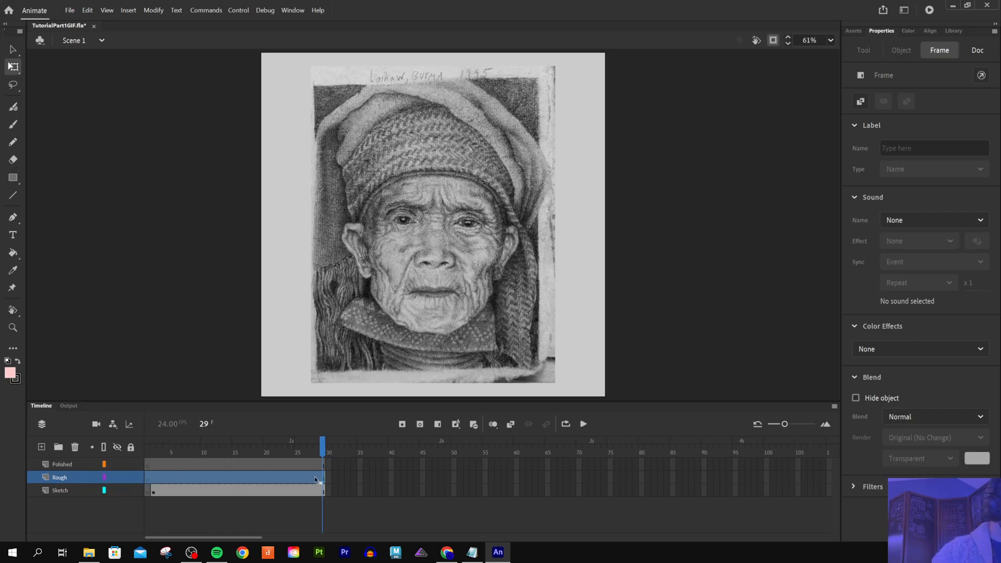
drag(181, 449, 311, 499)
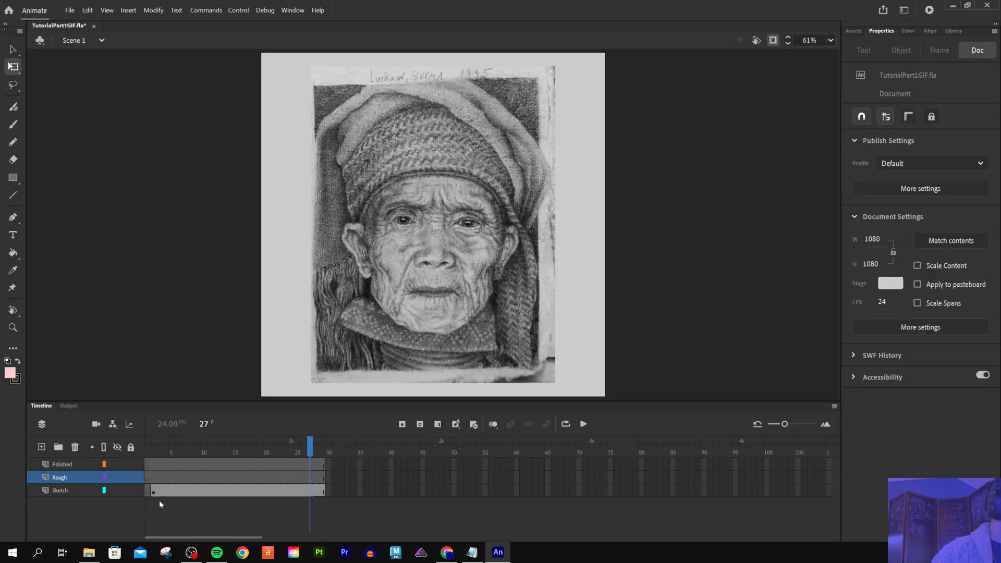
drag(148, 450, 155, 450)
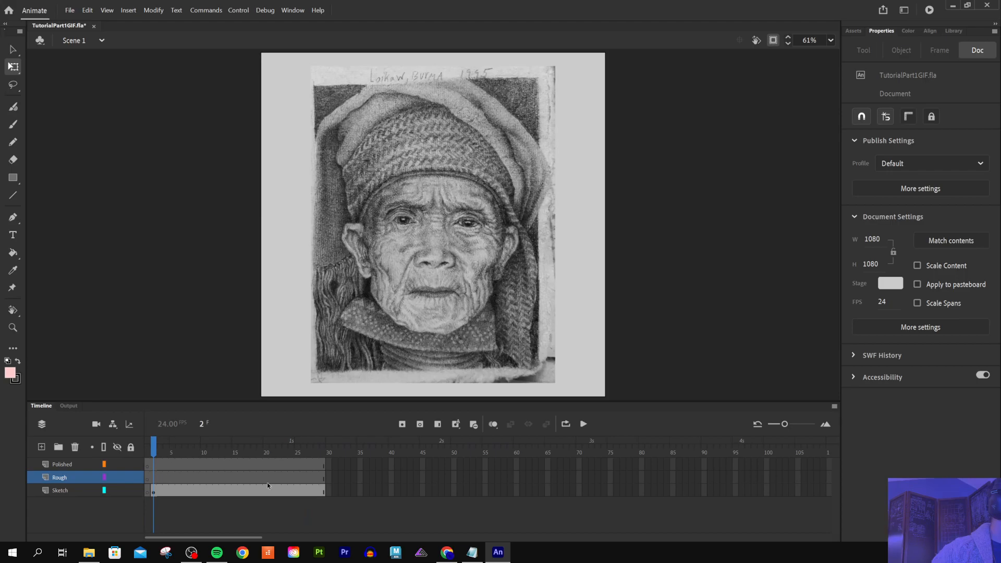
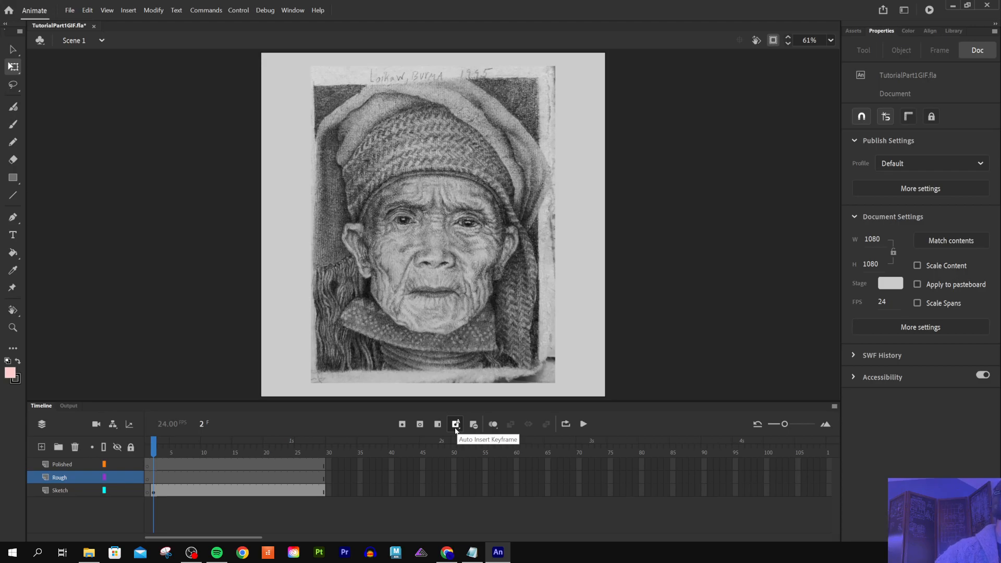
click(456, 428)
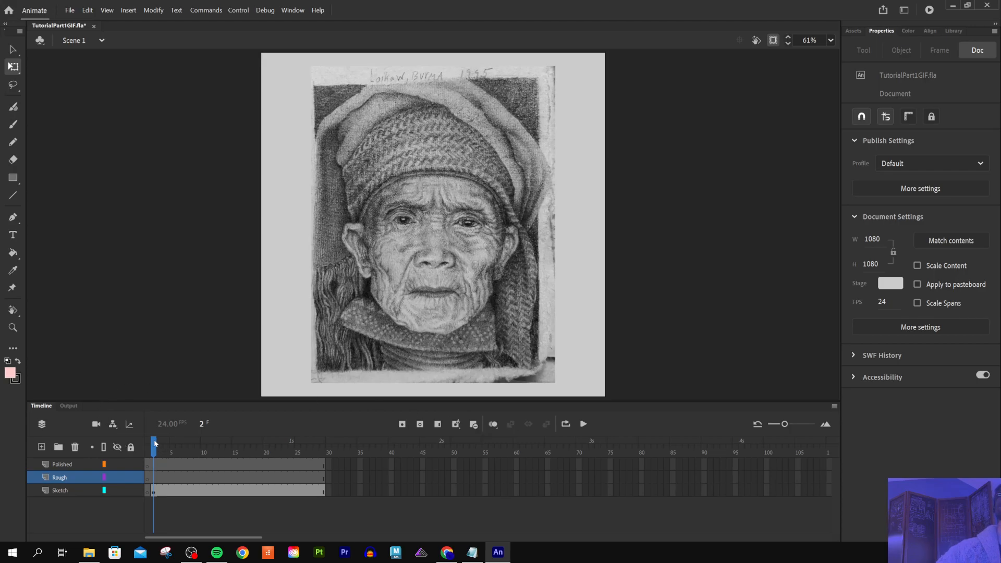
drag(155, 443, 174, 447)
mouse_move(174, 449)
mouse_down()
mouse_move(162, 447)
mouse_move(185, 447)
mouse_move(153, 443)
mouse_up()
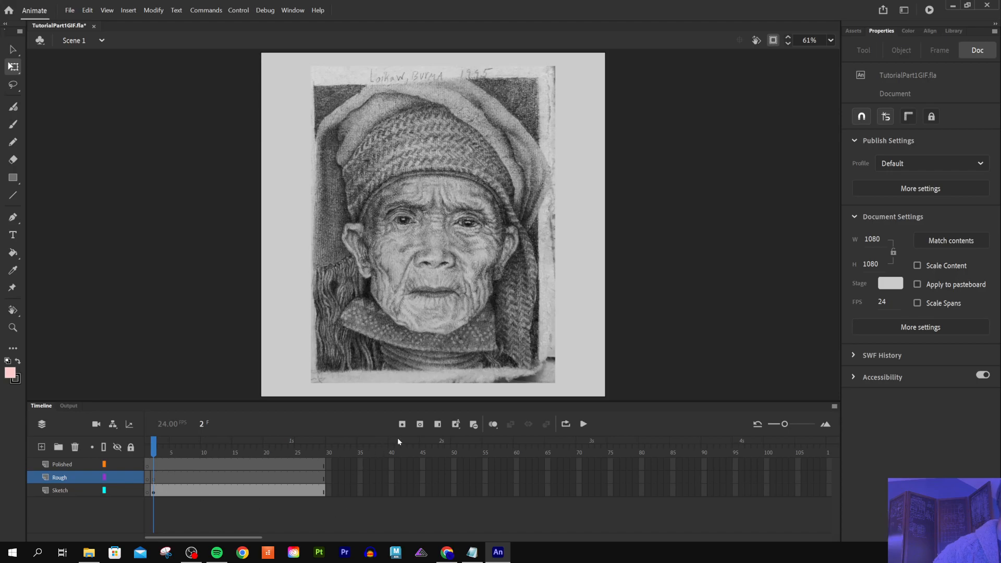
click(401, 425)
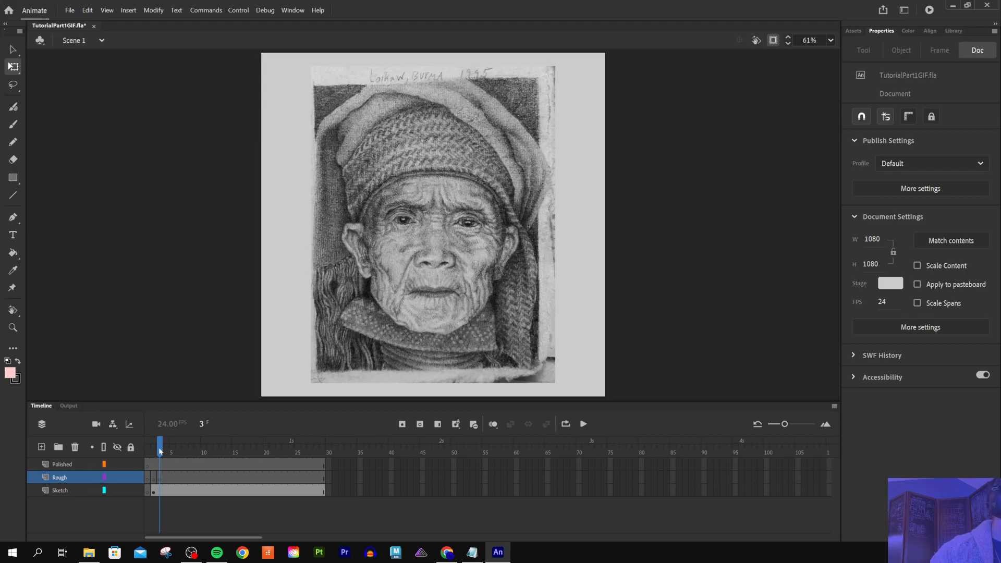
Step: Compare frame 1 of the Sketch layer with its portrait frames, undoing any accidental change to the frame span
drag(161, 451, 139, 447)
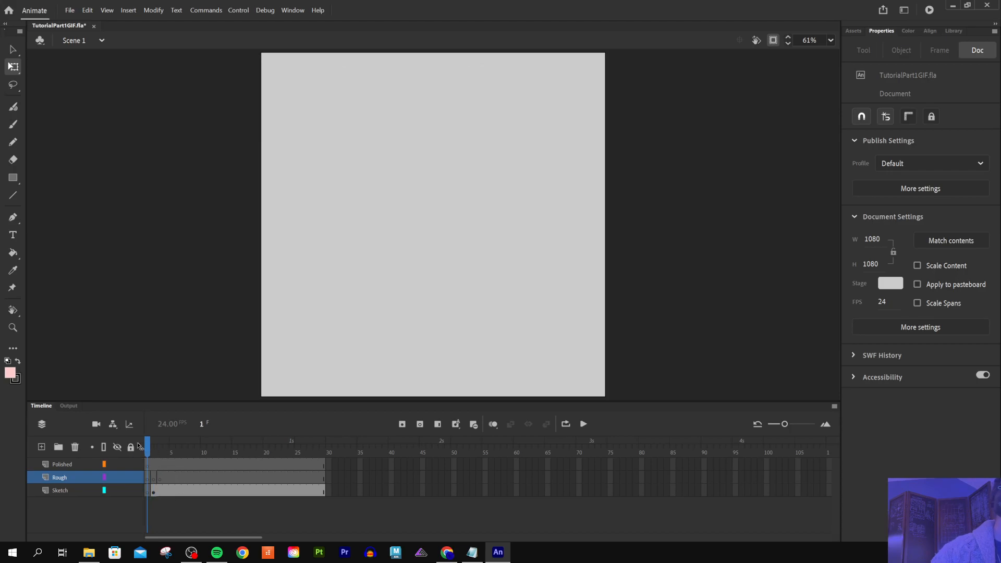
click(149, 489)
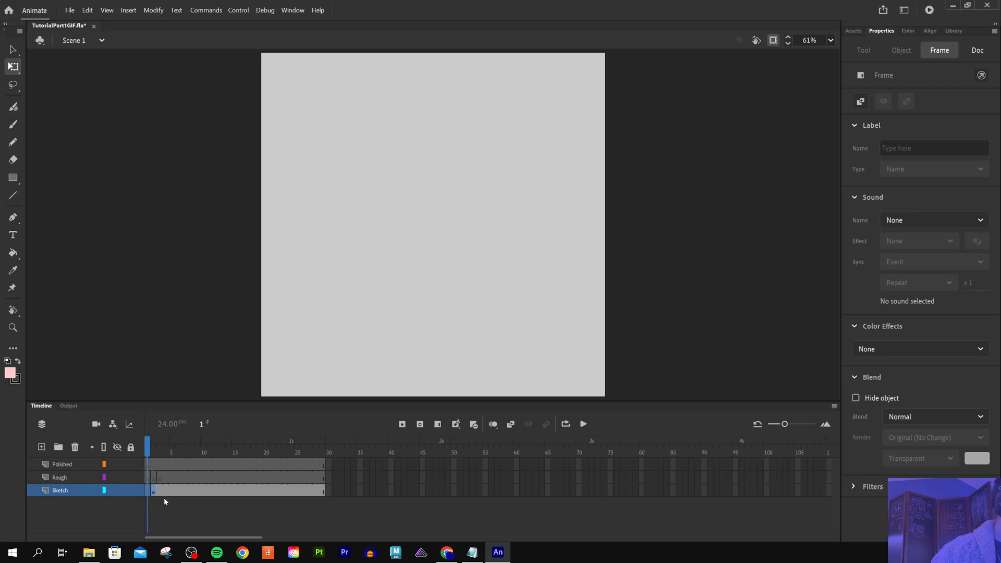
click(168, 490)
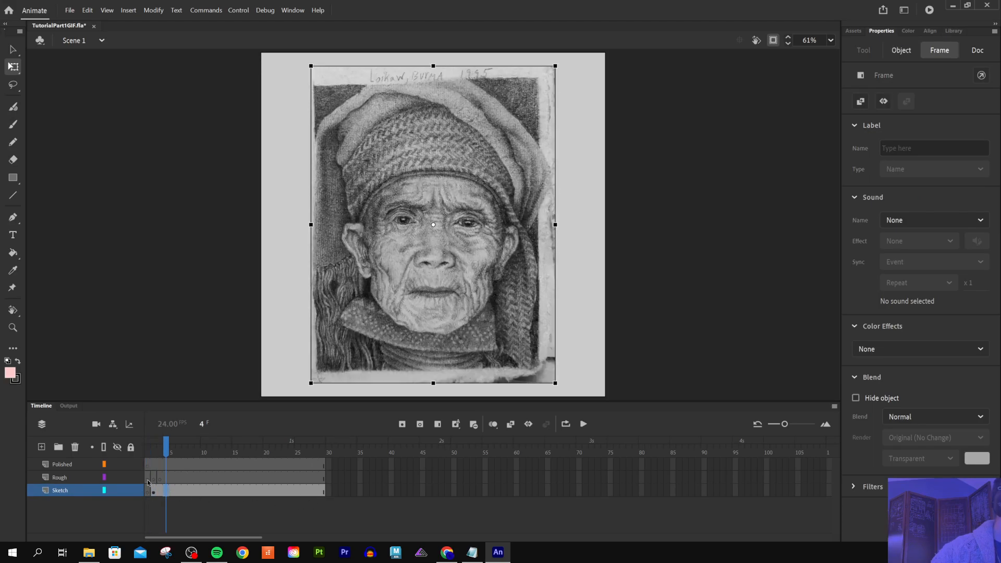
click(147, 491)
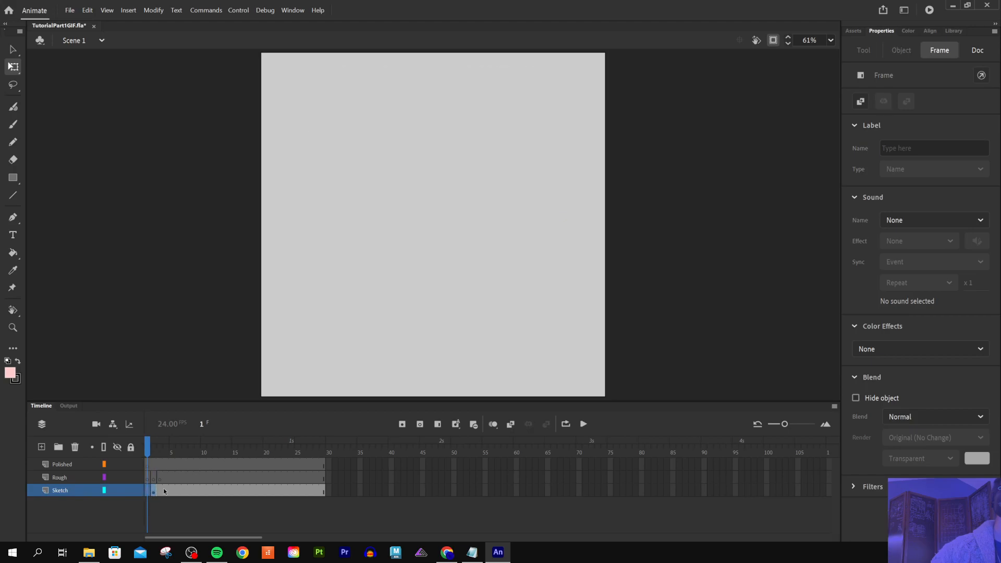
drag(156, 489, 324, 497)
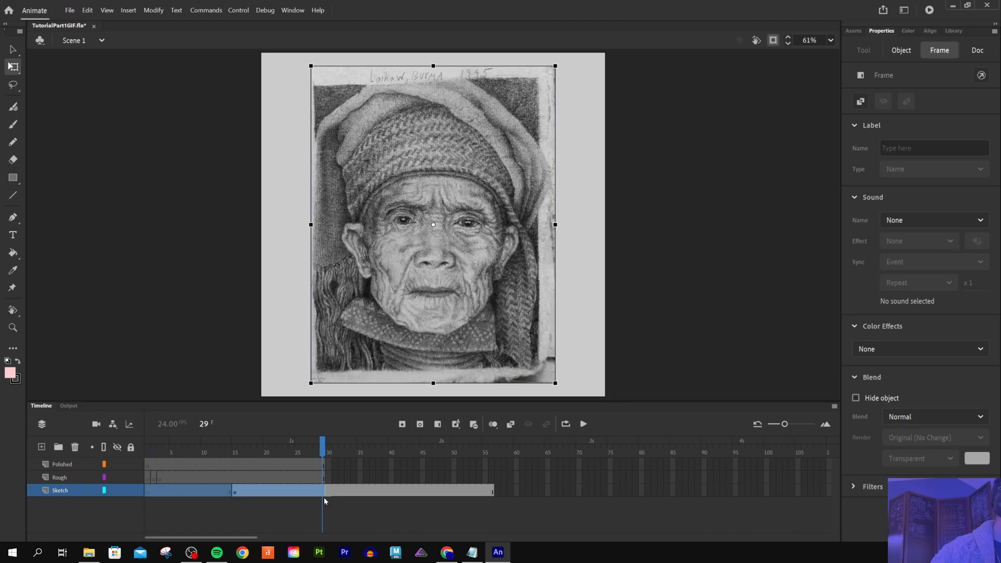
key(ctrl+z)
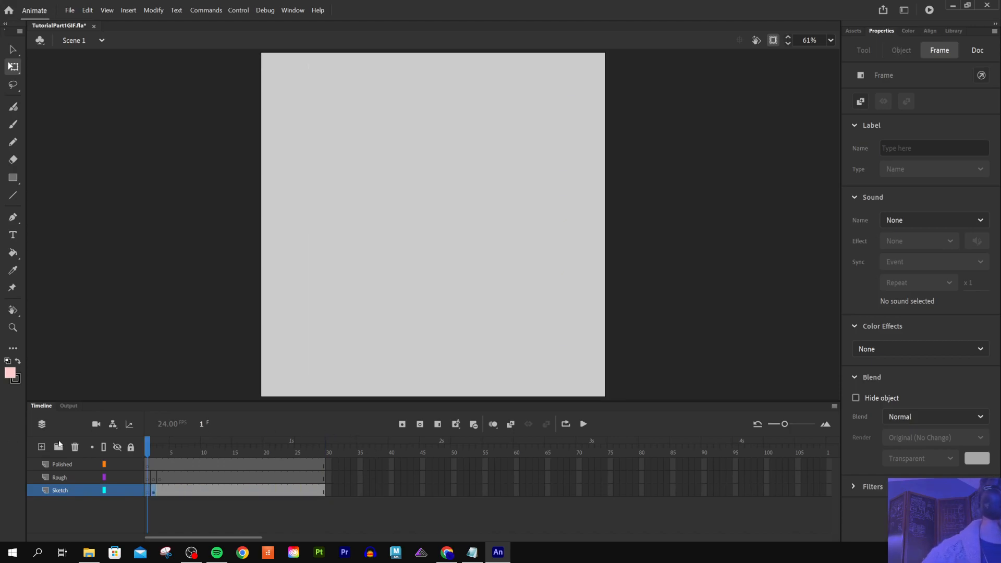
Step: Test the Classic Brush on frame 2 of the Rough layer with a stroke below the portrait's left-hand eye, and undo the stroke
click(150, 481)
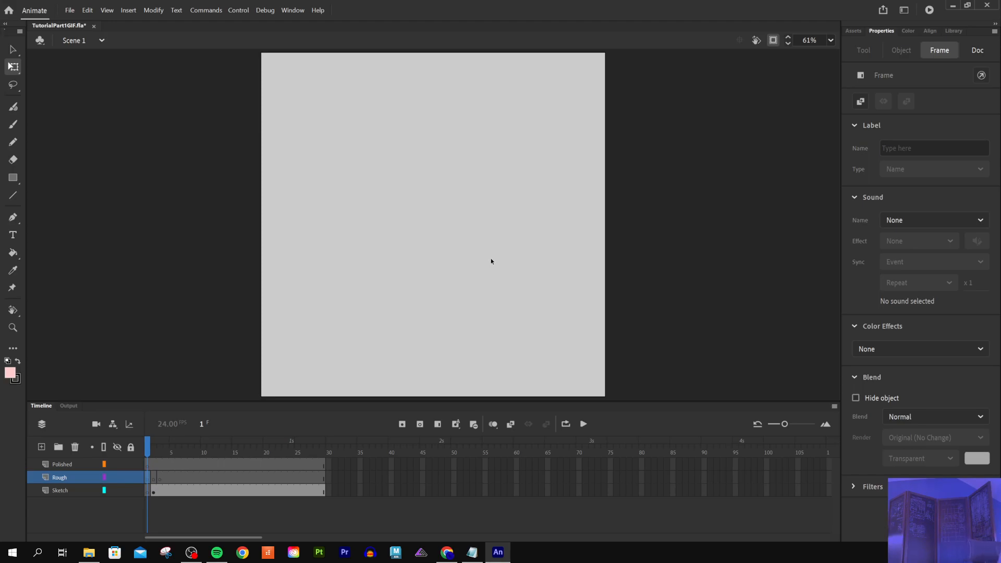
key(b)
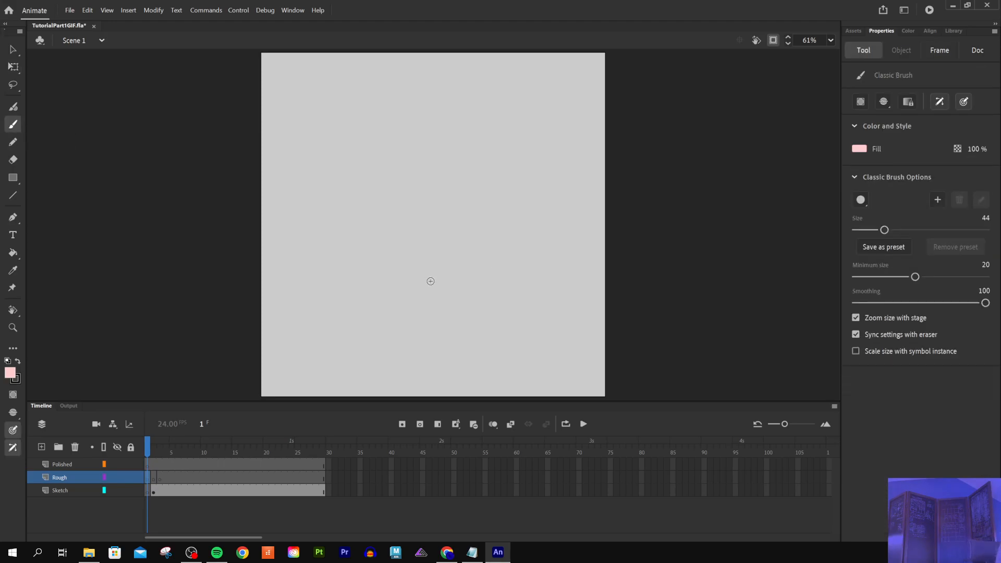
click(153, 445)
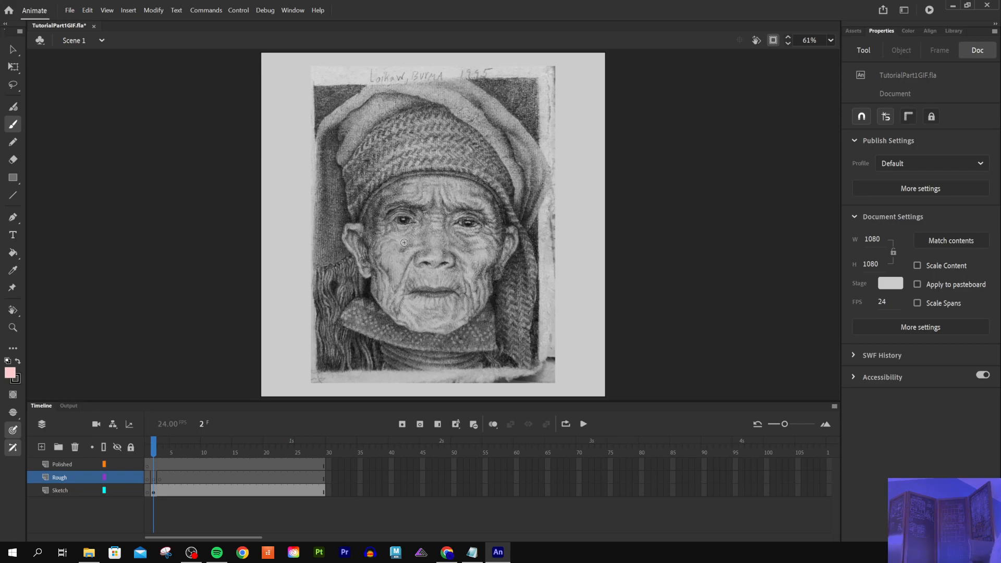
drag(398, 225, 393, 272)
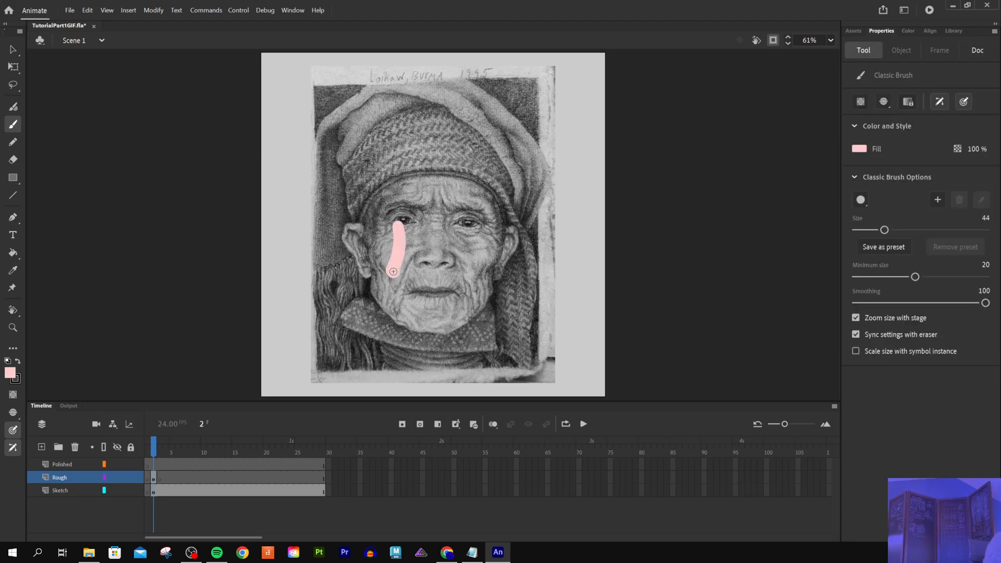
key(ctrl+z)
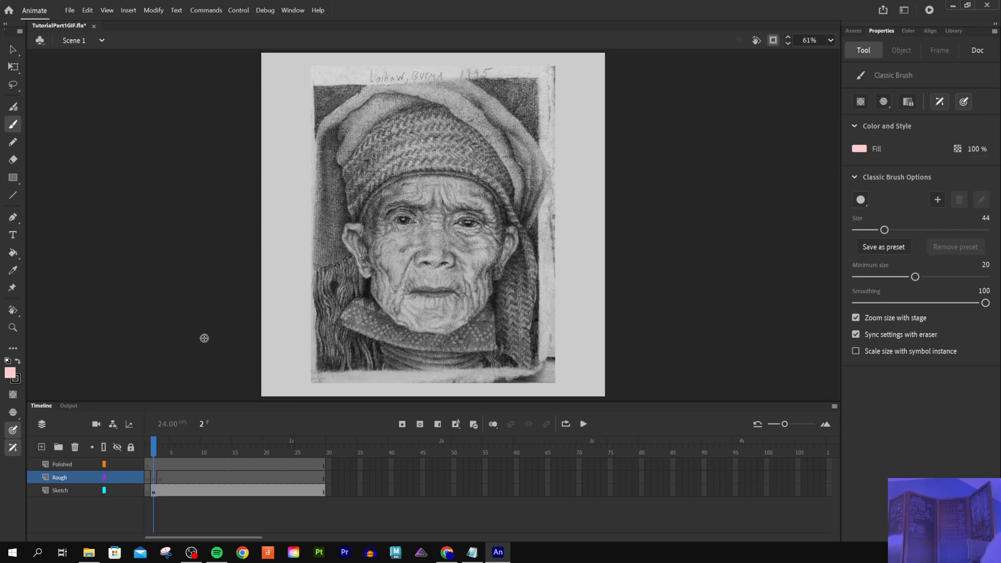
Step: Set the Classic Brush size to 11 and enable Scale size with symbol instance
drag(884, 229, 861, 230)
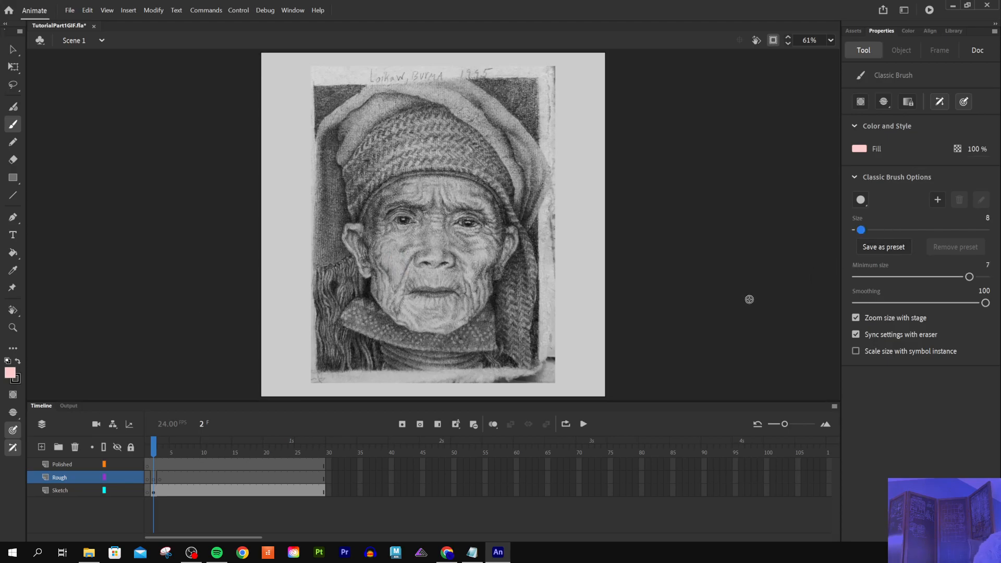
click(856, 351)
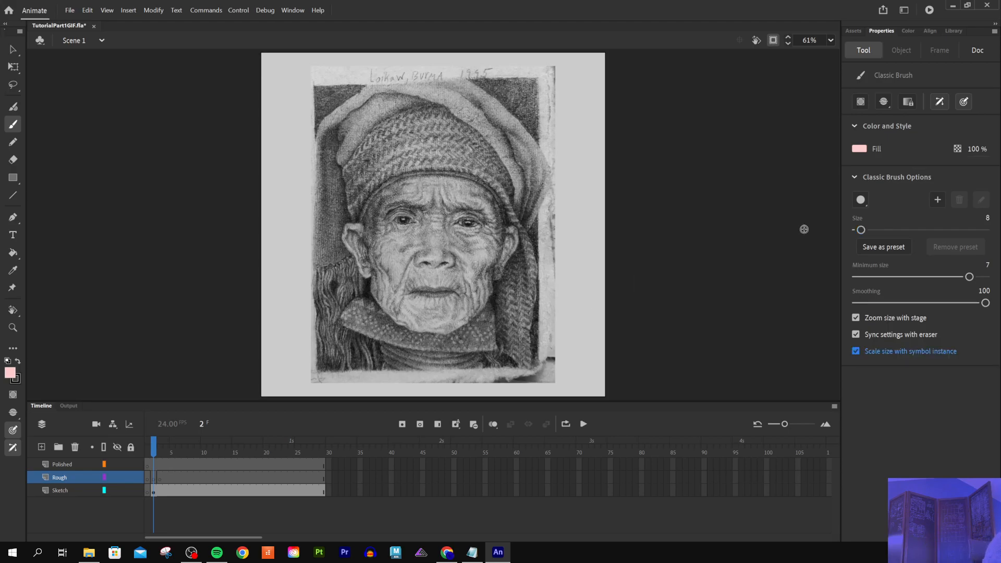
drag(861, 230, 960, 231)
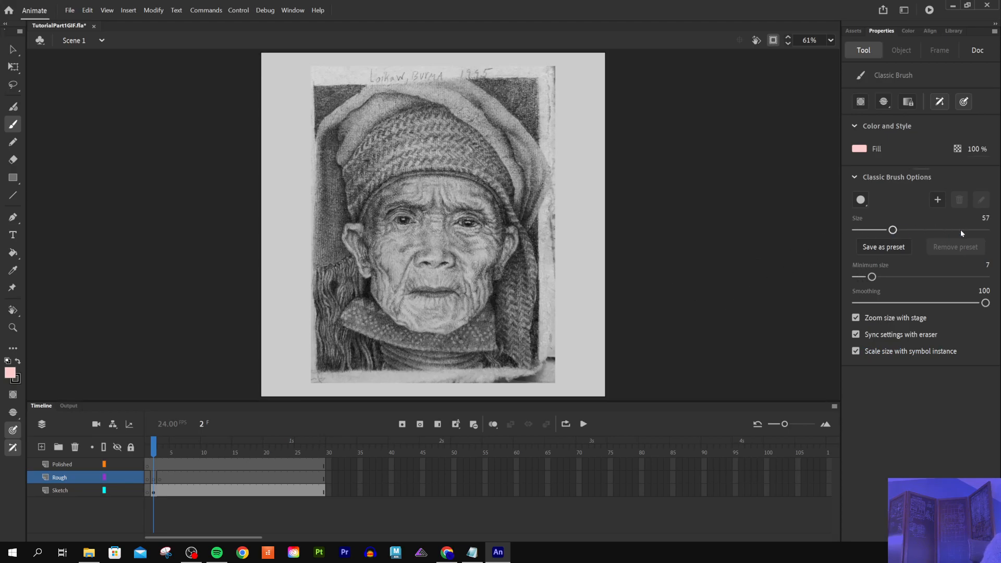
key(Left)
key(Left)
key(Left)
key(Left)
key(Left)
key(Left)
key(Left)
key(Left)
key(Left)
key(Left)
key(Left)
key(Left)
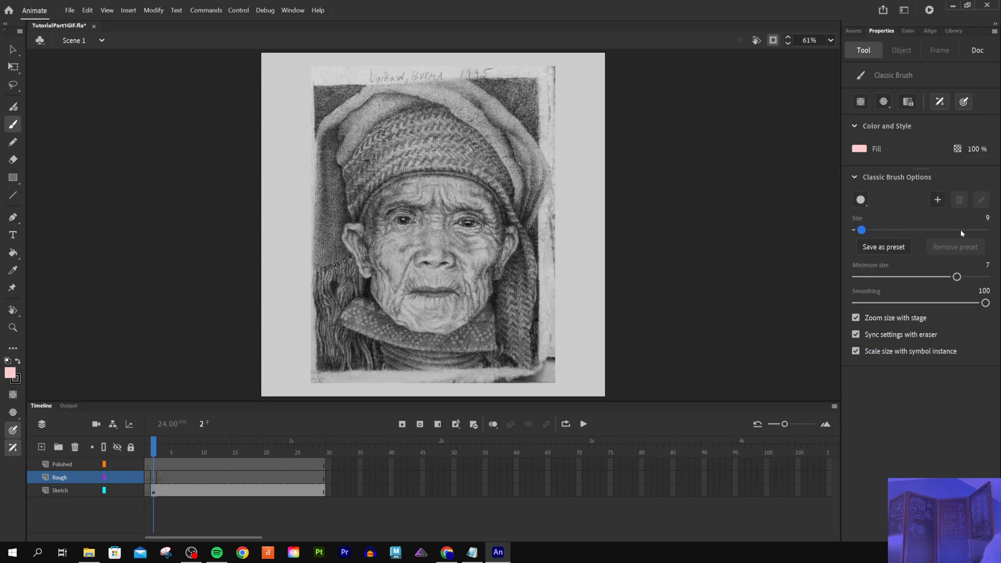
key(Right)
key(Right)
key(Right)
key(Right)
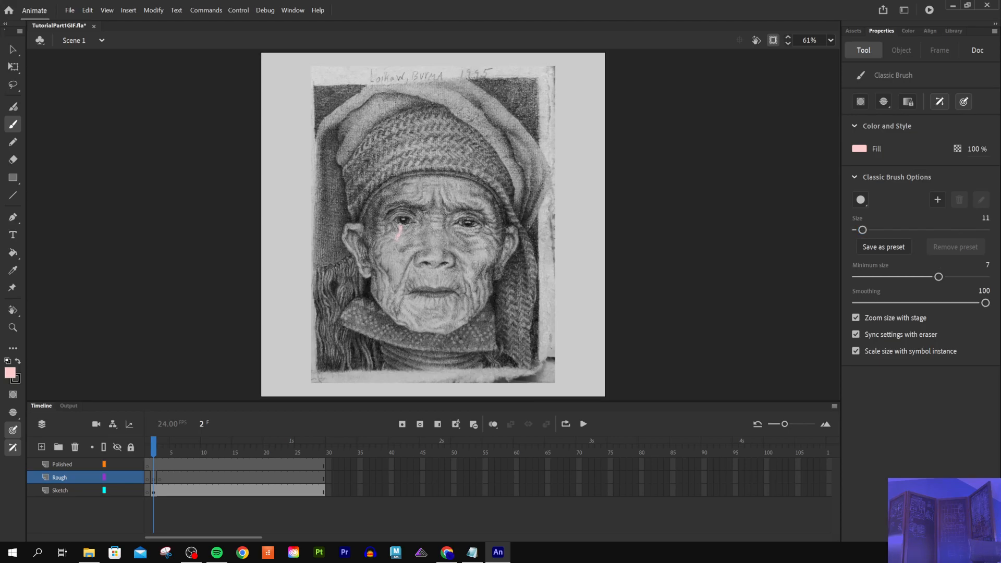
Step: Paint a short tear stroke below the portrait's left-hand eye and a long wavy test stroke in the blank stage area beside the portrait
drag(393, 244, 392, 249)
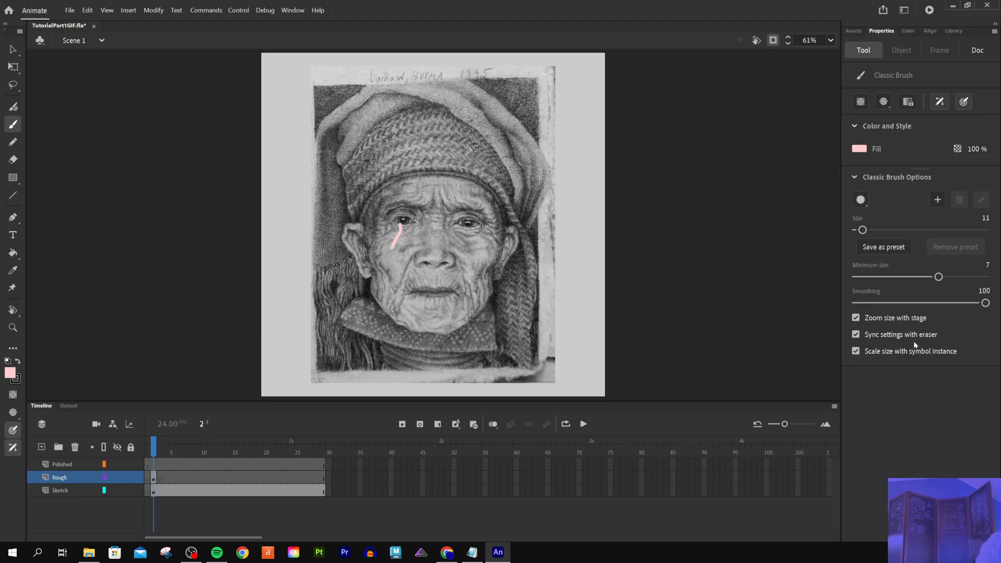
click(858, 351)
drag(567, 183, 574, 151)
Step: Set the brush's minimum size to 2 and paint a second wavy test stroke next to the first one
drag(938, 276, 880, 277)
drag(587, 110, 590, 149)
drag(599, 198, 598, 267)
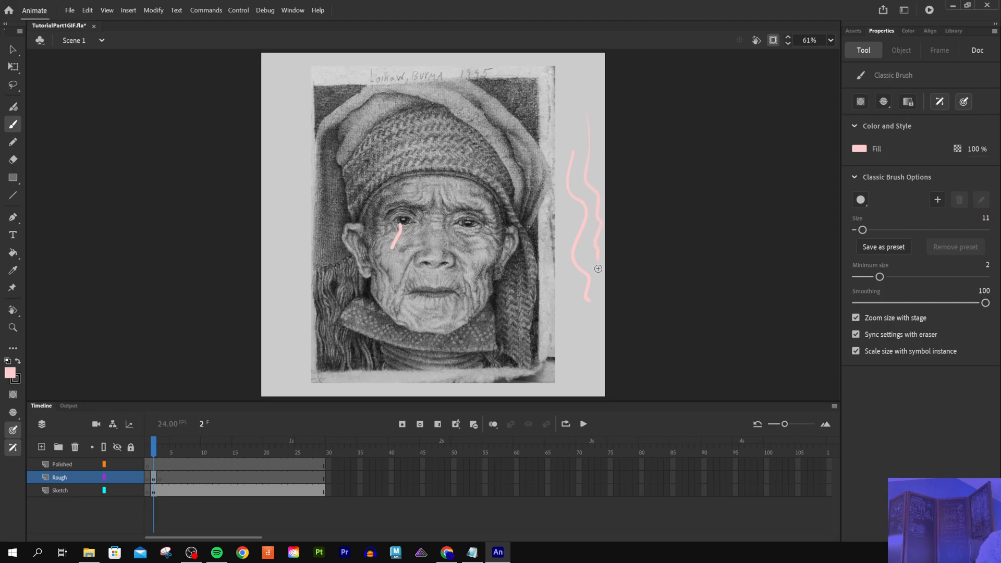
Step: Undo both wavy test strokes, and set the Classic Brush's minimum size to 1 and its fill colour to blue
key(ctrl+z)
key(ctrl+z)
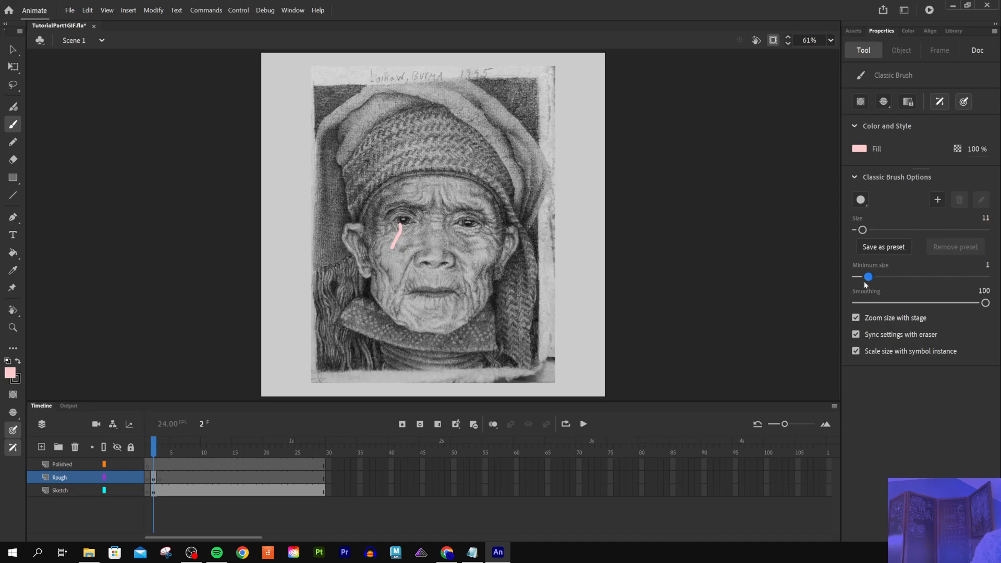
click(859, 148)
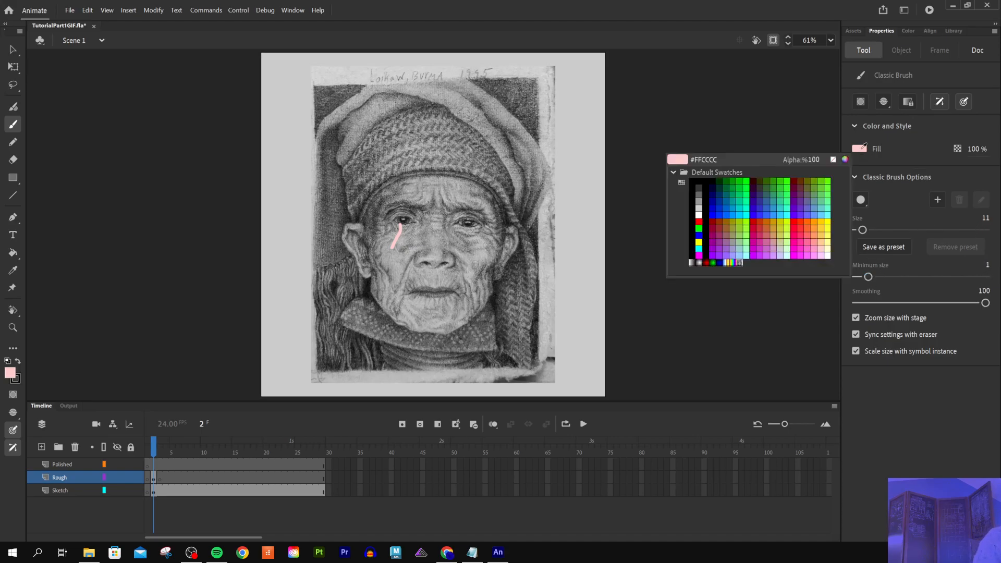
click(716, 208)
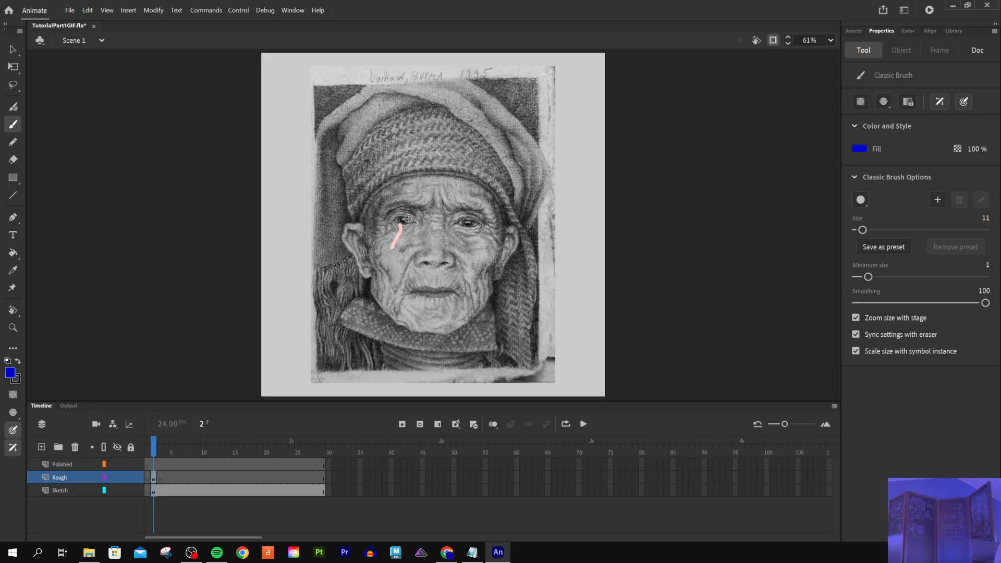
Step: Remove the pink tear stroke and paint a short blue stroke along the lower lid of each eye on frame 2 of the Rough layer
mouse_move(399, 221)
mouse_down()
mouse_move(395, 250)
mouse_move(391, 235)
mouse_up()
drag(395, 224, 397, 222)
key(ctrl+z)
drag(396, 220, 407, 224)
drag(463, 222, 478, 224)
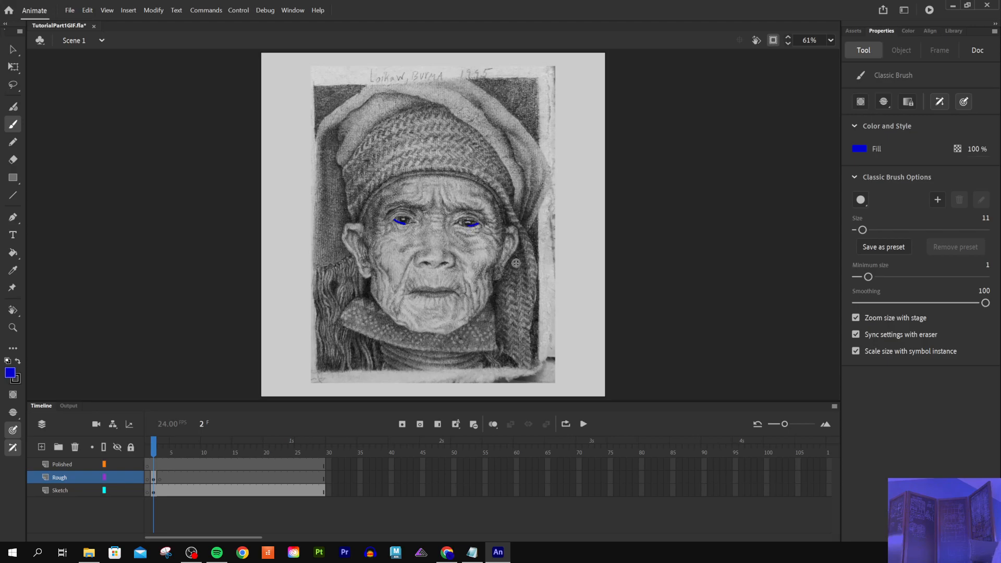
Step: Examine frames 2 to 4 of the Rough layer and play the timeline to check where the eye strokes show
click(160, 444)
key(period)
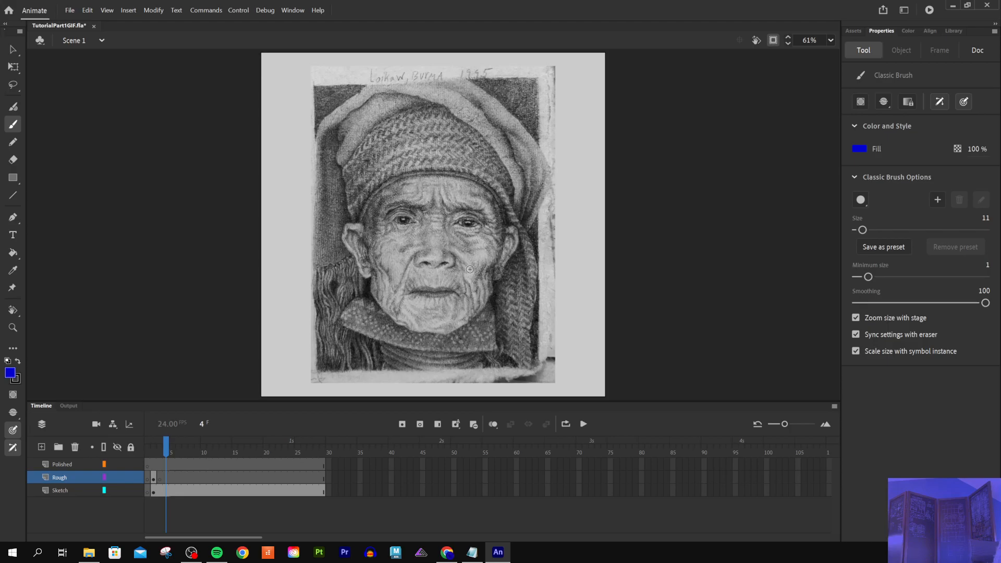
drag(166, 448, 154, 449)
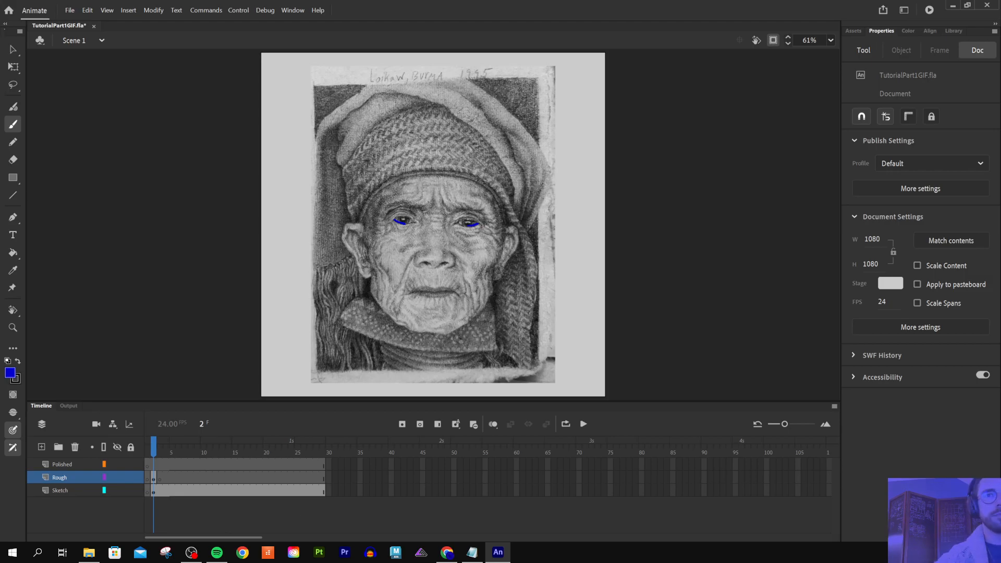
click(152, 479)
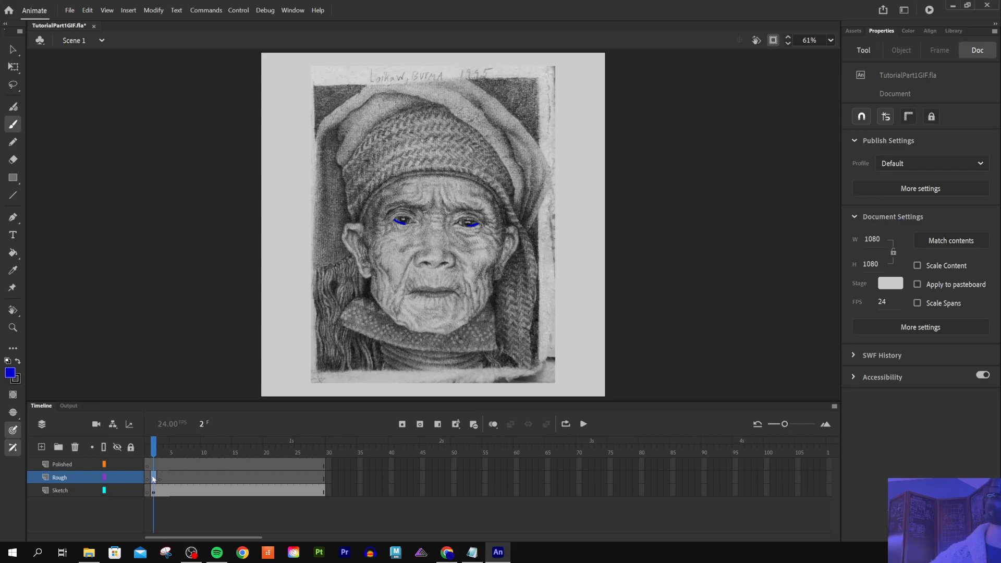
drag(155, 479, 166, 479)
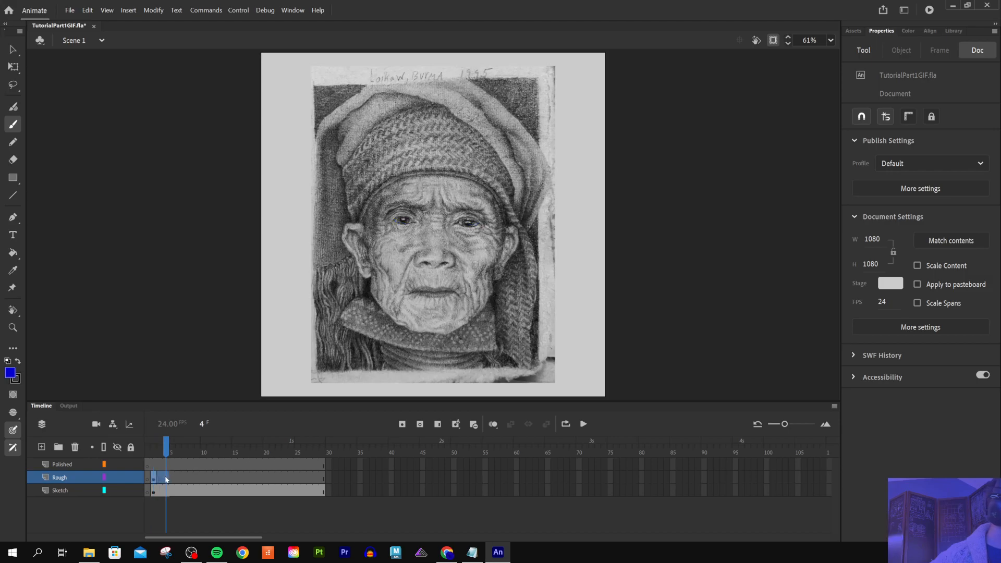
click(166, 479)
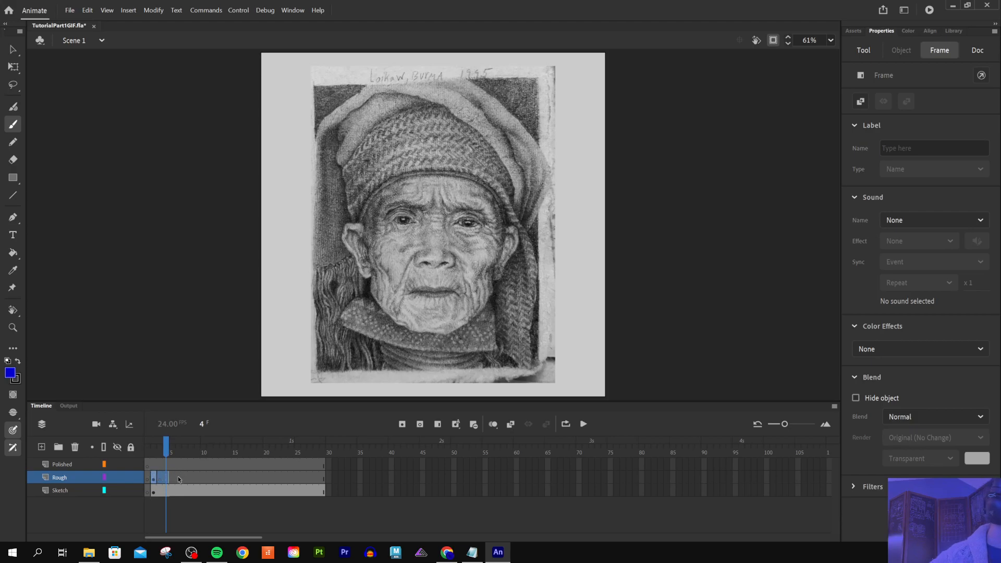
key(Return)
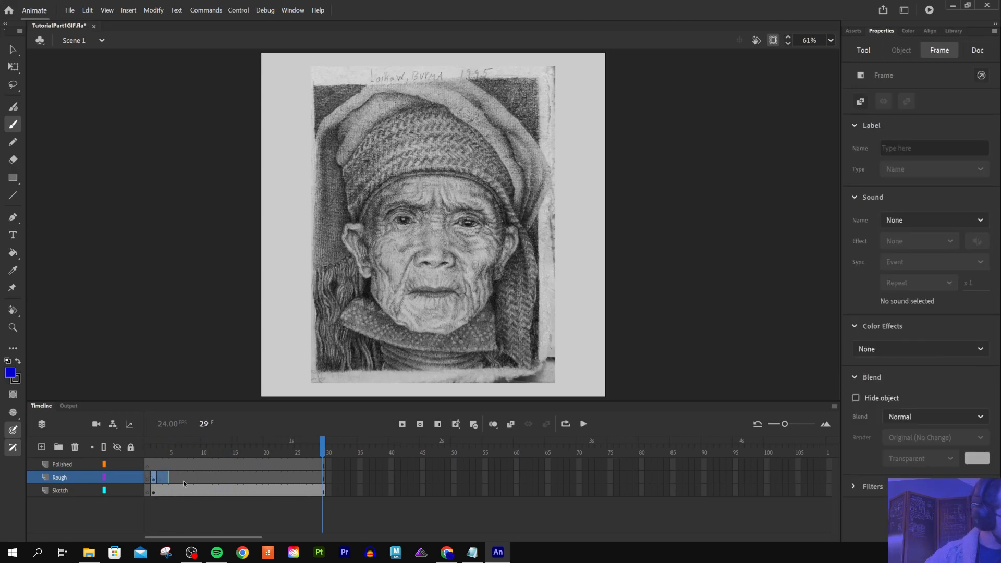
click(160, 481)
click(167, 481)
click(155, 479)
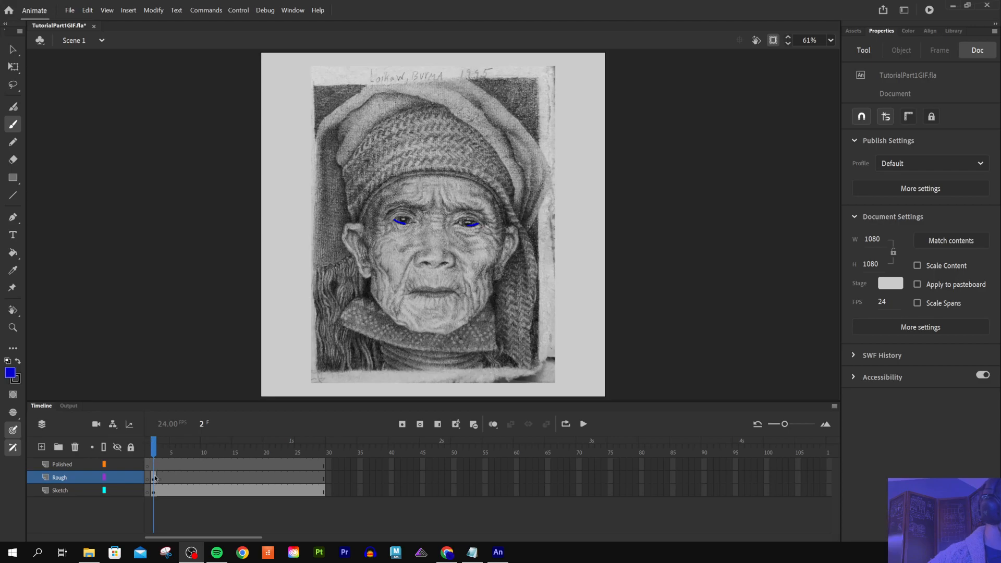
mouse_move(154, 447)
mouse_down()
mouse_move(170, 450)
mouse_move(155, 458)
mouse_up()
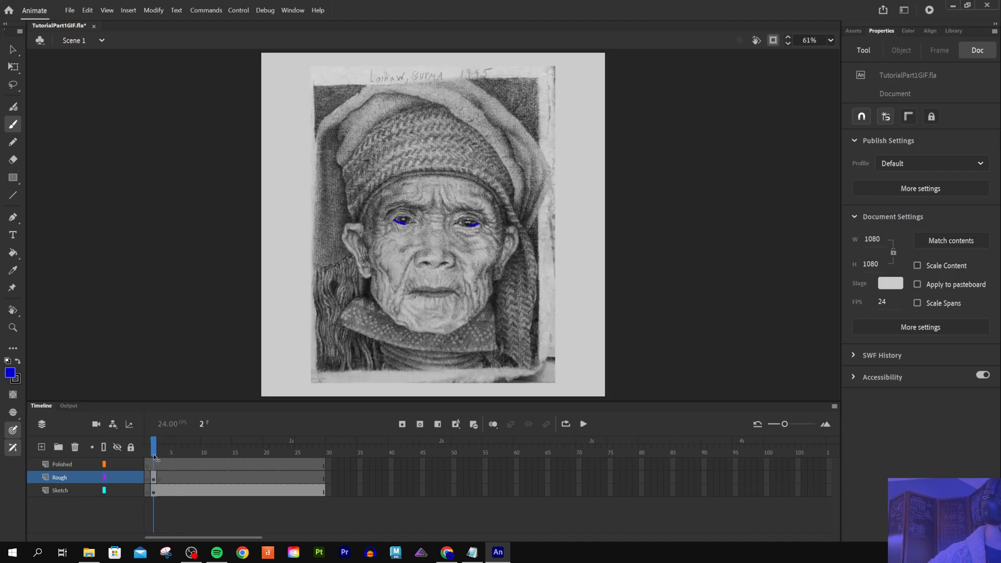
key(period)
key(period)
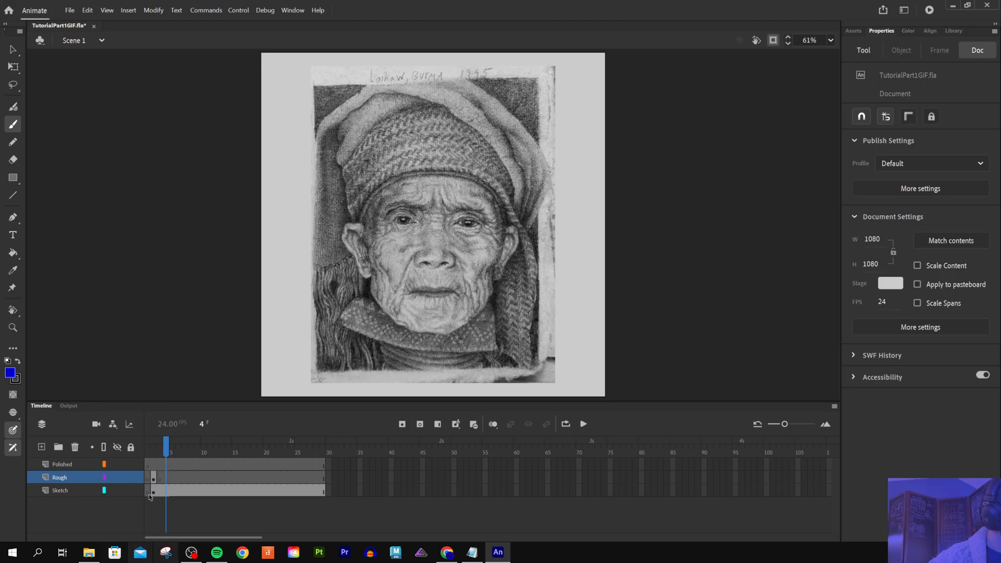
drag(165, 451, 154, 452)
click(155, 479)
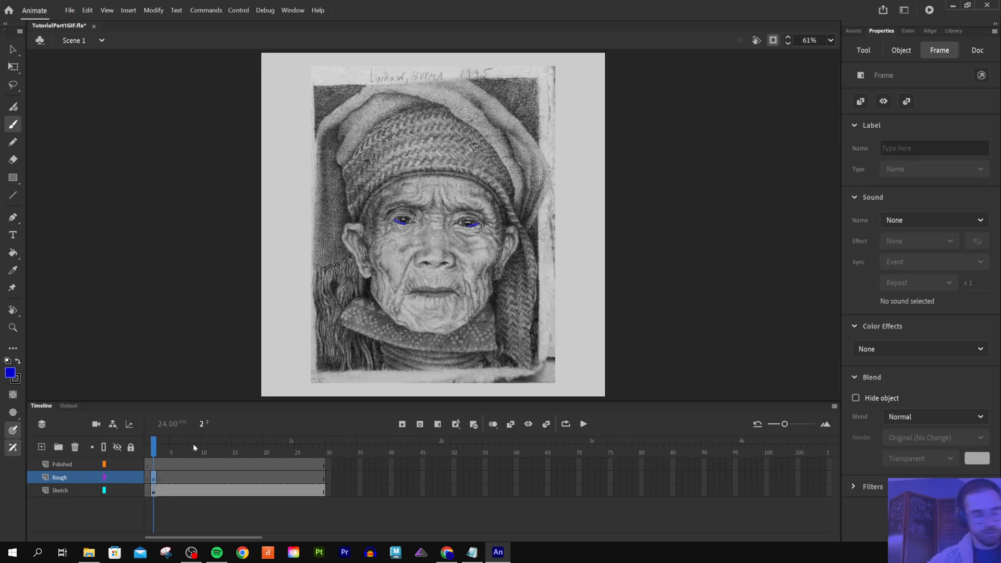
Step: Shorten the empty frame span on the Rough layer so that it ends at frame 4
click(324, 479)
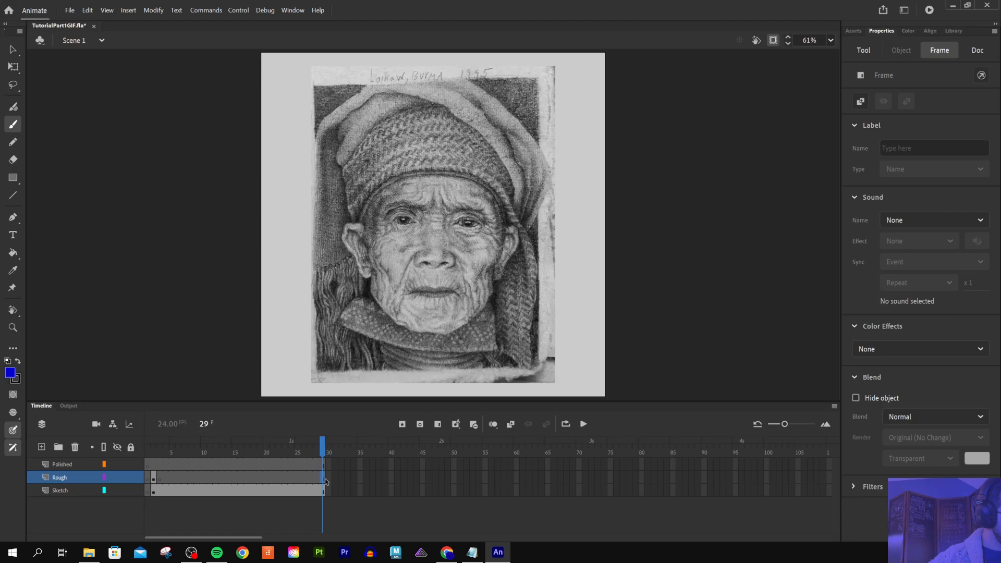
drag(325, 481, 275, 479)
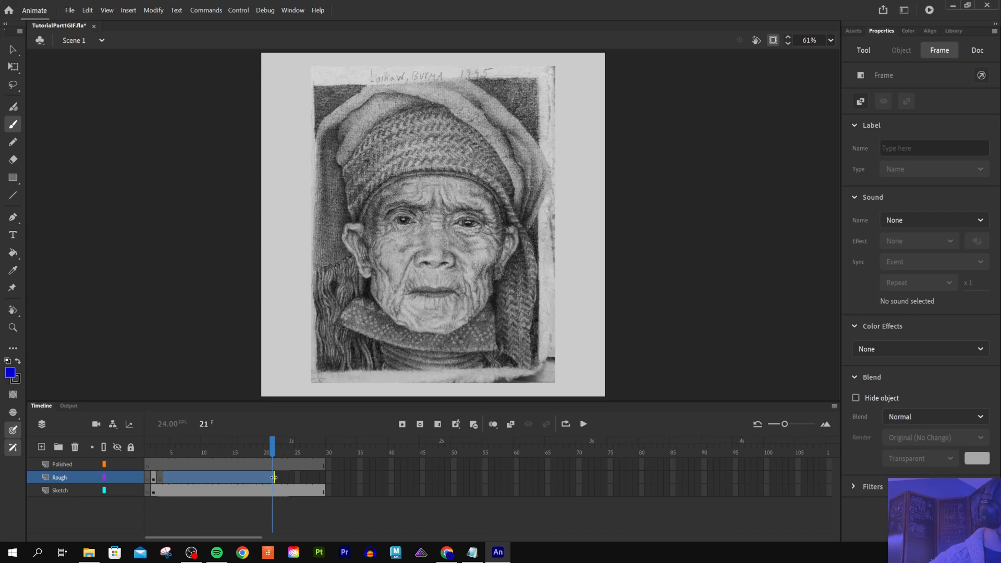
click(165, 477)
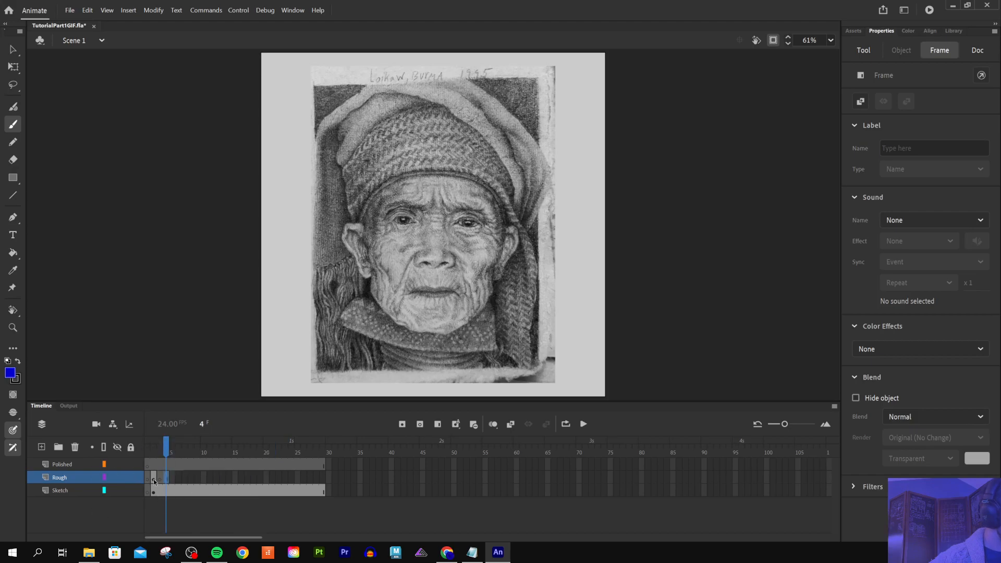
Step: Insert a keyframe on frame 3 of the Rough layer and shift both eye strokes slightly down
drag(169, 440, 153, 440)
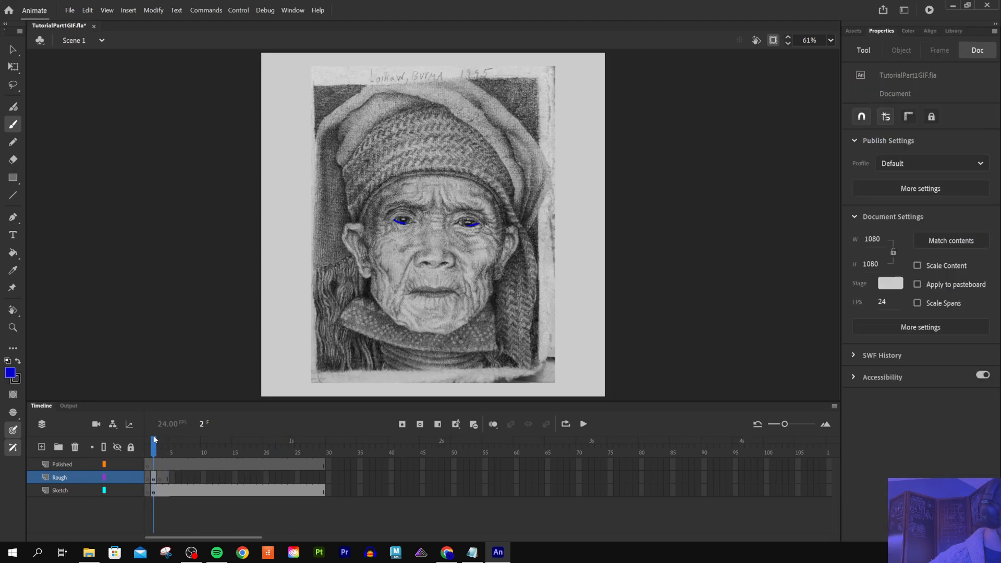
click(154, 478)
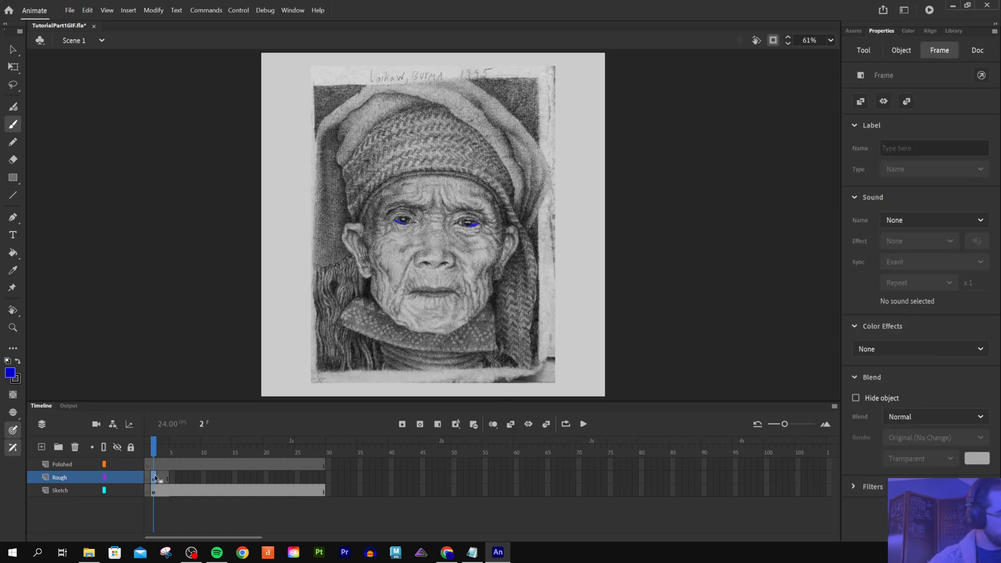
click(161, 450)
key(F6)
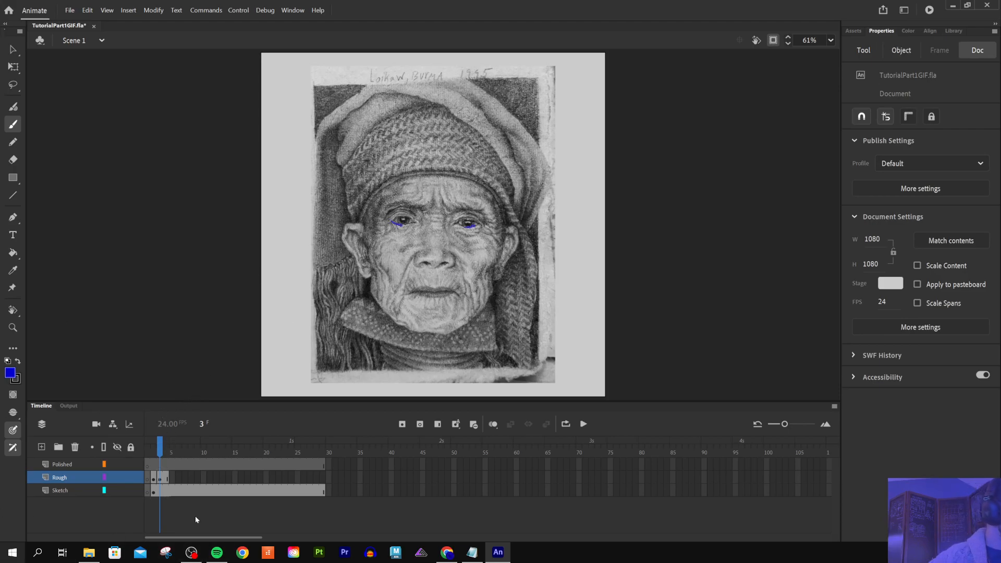
Step: Step back and forth through the first frames of the Rough layer to compare the eye strokes on frames 2 to 4
click(168, 449)
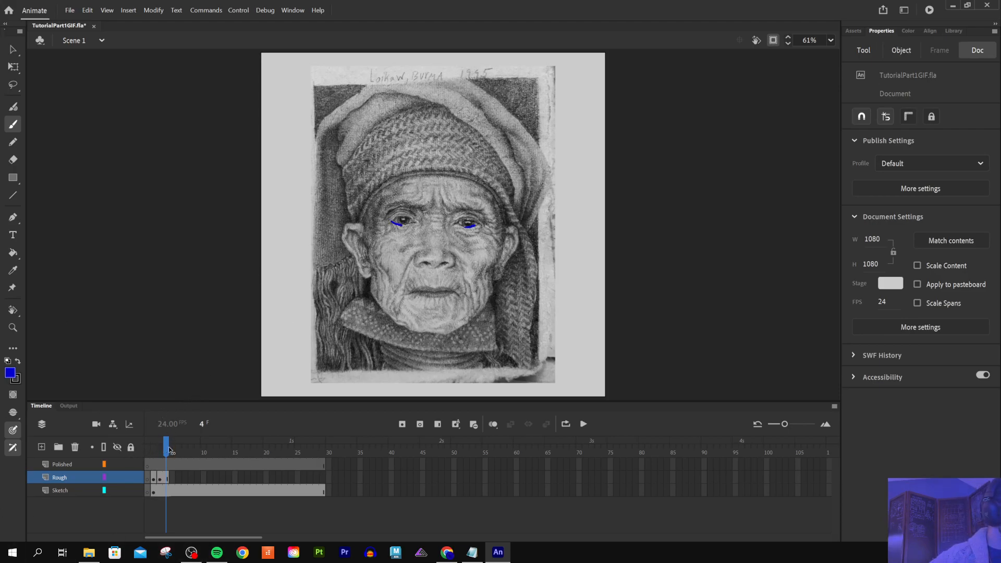
mouse_move(169, 449)
mouse_down()
mouse_move(178, 449)
mouse_move(156, 450)
mouse_move(166, 449)
mouse_up()
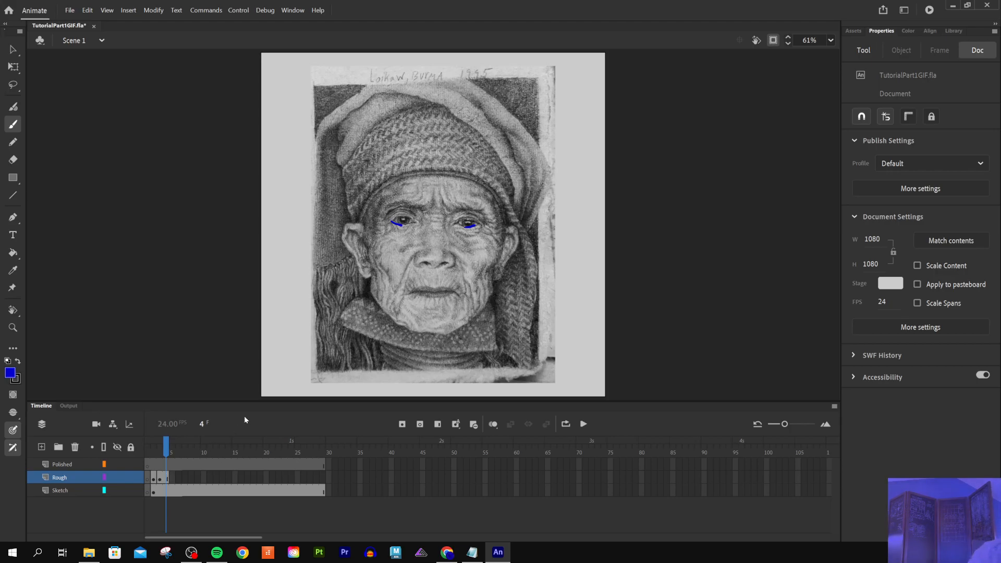
key(comma)
key(period)
key(comma)
key(period)
key(period)
key(period)
key(period)
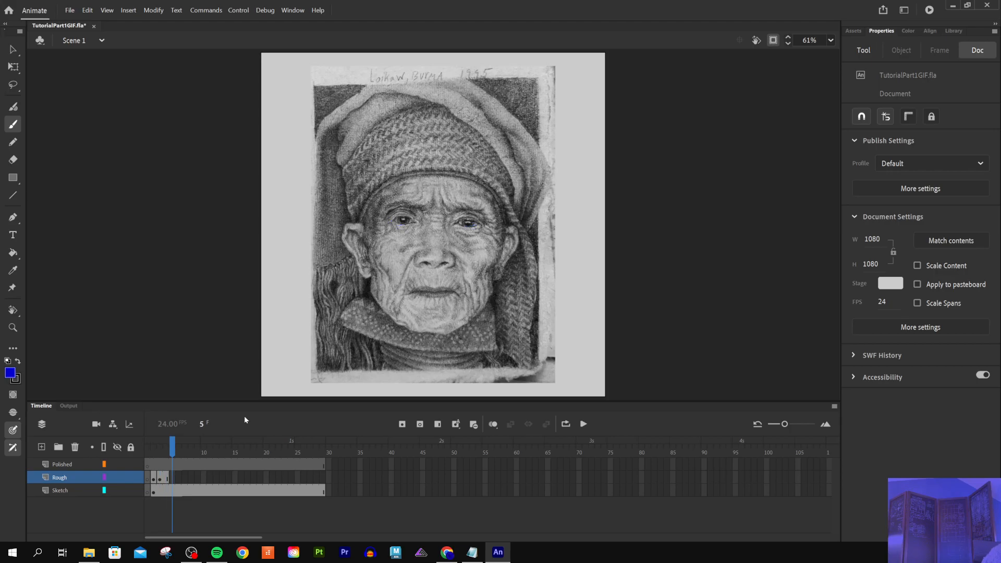
key(comma)
key(comma)
key(comma)
key(comma)
key(comma)
key(period)
key(period)
key(period)
key(comma)
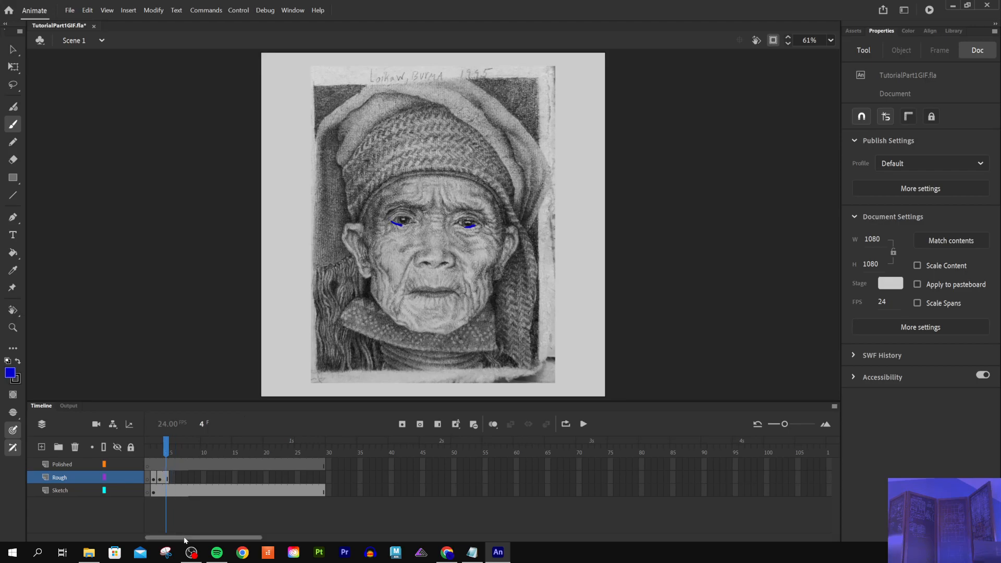
Step: Remove frame 4 from the Rough layer and add it back
click(14, 124)
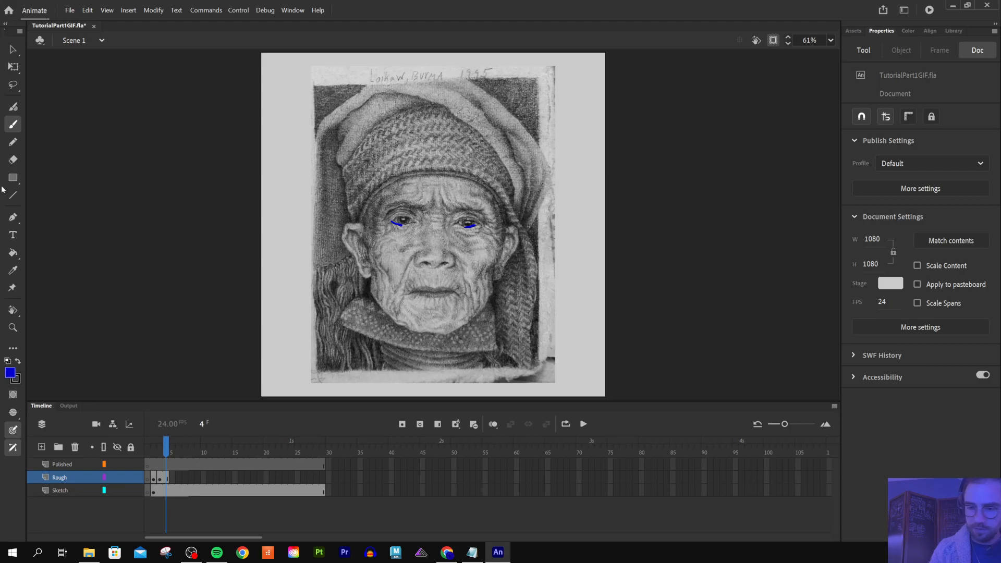
key(shift+F5)
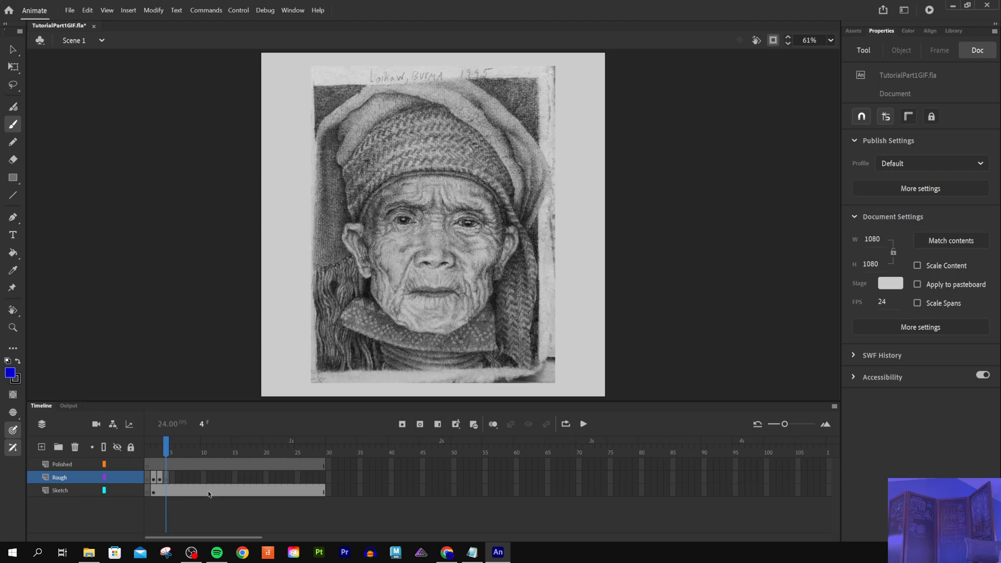
key(F6)
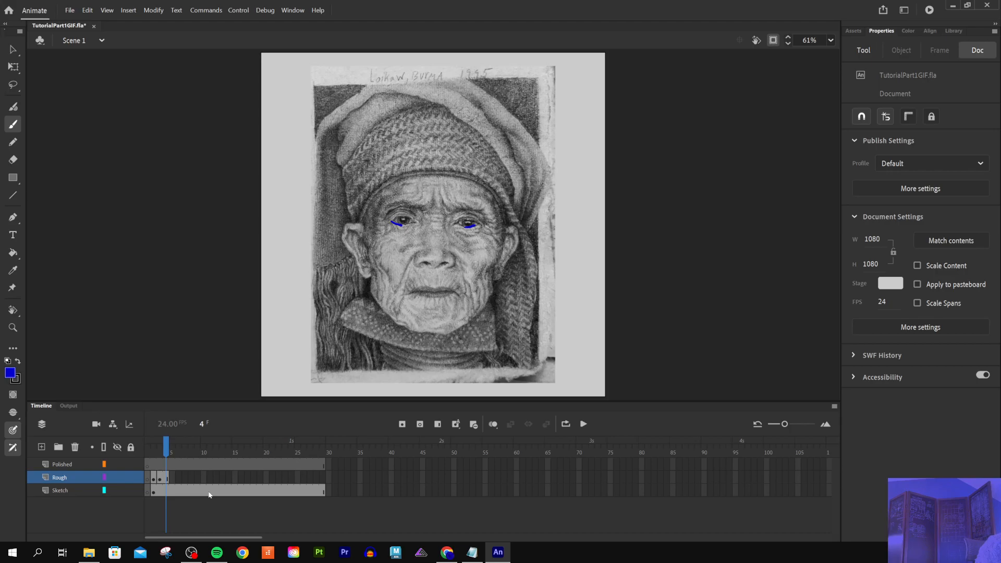
Step: Enable Auto Insert Keyframe, undo the test tear stroke, and paint thicker ends on both eye strokes on frame 4 of the Rough layer
click(419, 424)
key(ctrl+z)
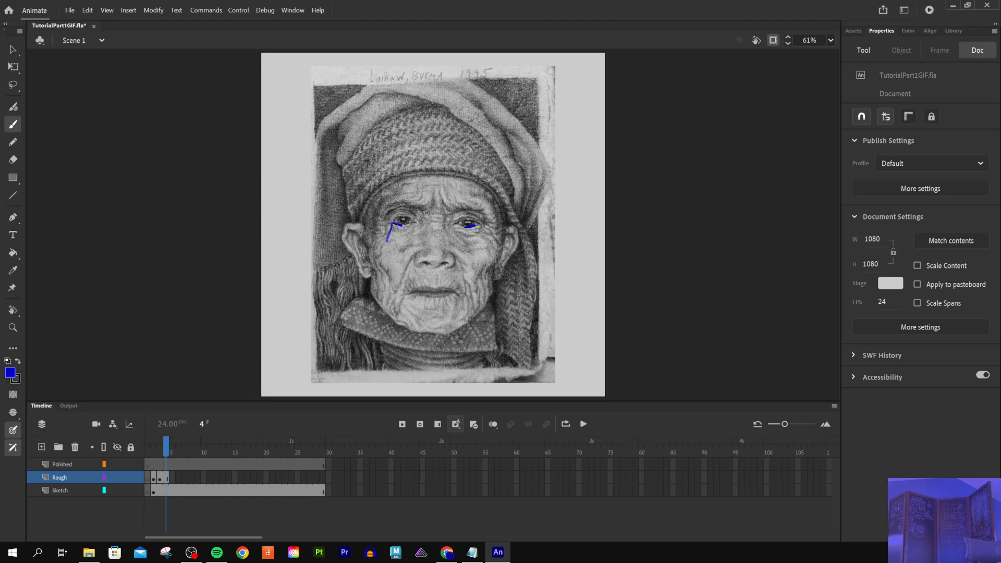
key(ctrl+z)
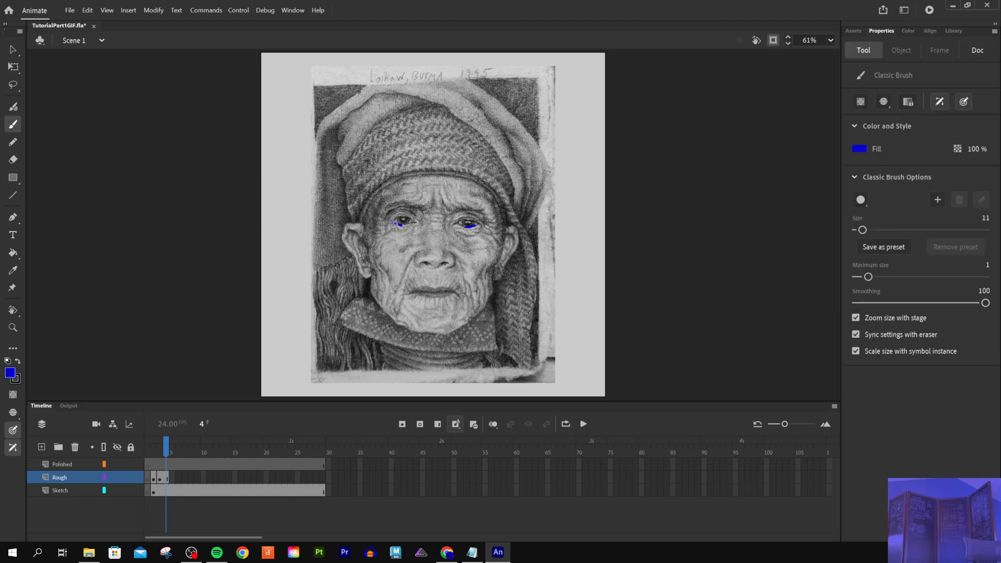
drag(392, 223, 403, 225)
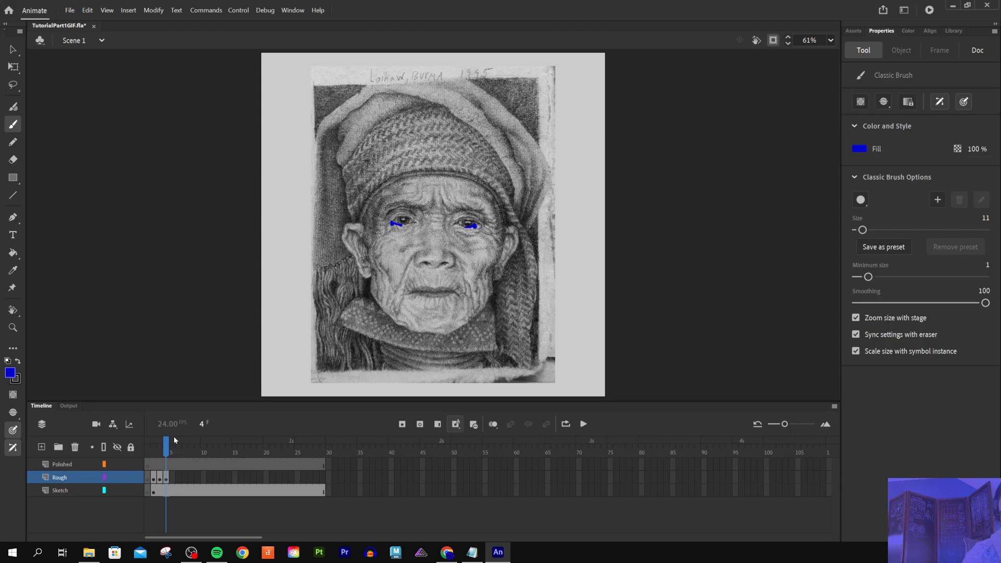
Step: Insert two frames to hold the frame 4 drawing until frame 6, and undo a trial blank keyframe
key(F5)
key(F5)
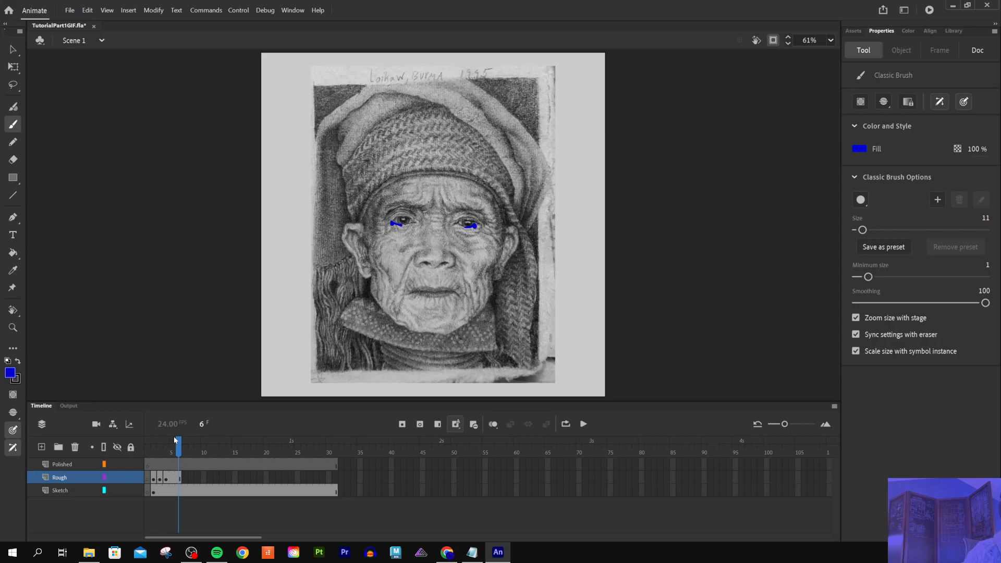
key(F7)
key(ctrl+z)
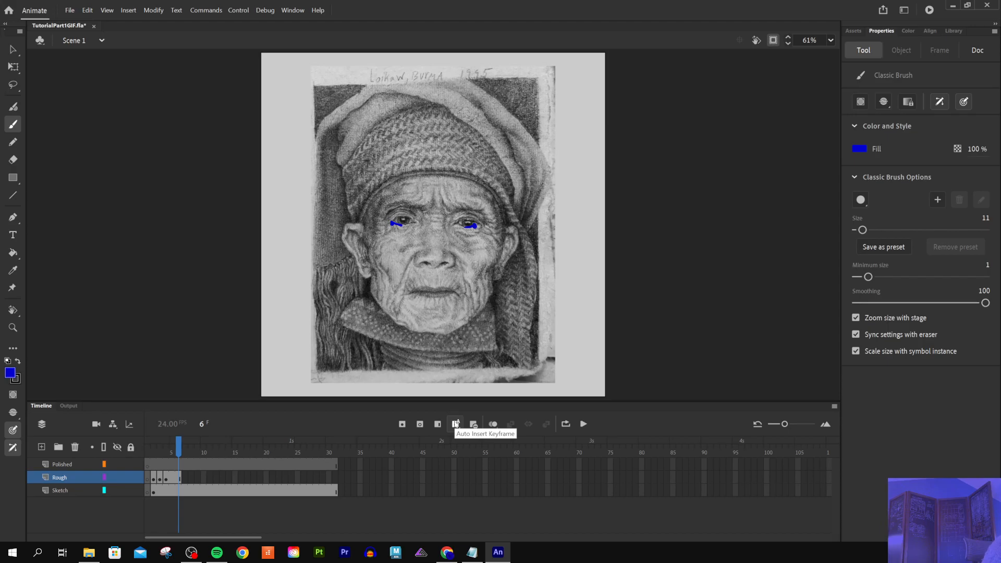
Step: Paint tears running down from both eye strokes on frame 6 of the Rough layer, using Auto Insert Keyframe
click(456, 424)
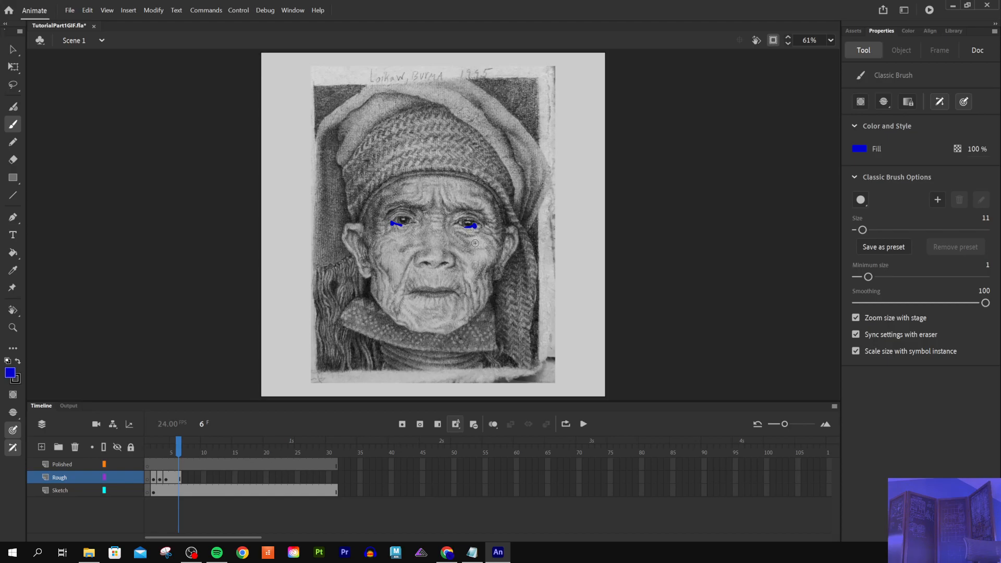
drag(474, 227, 474, 233)
drag(475, 235, 476, 240)
drag(392, 240, 392, 223)
Step: Go to frame 5 and turn on onion skinning for the selected range
click(177, 448)
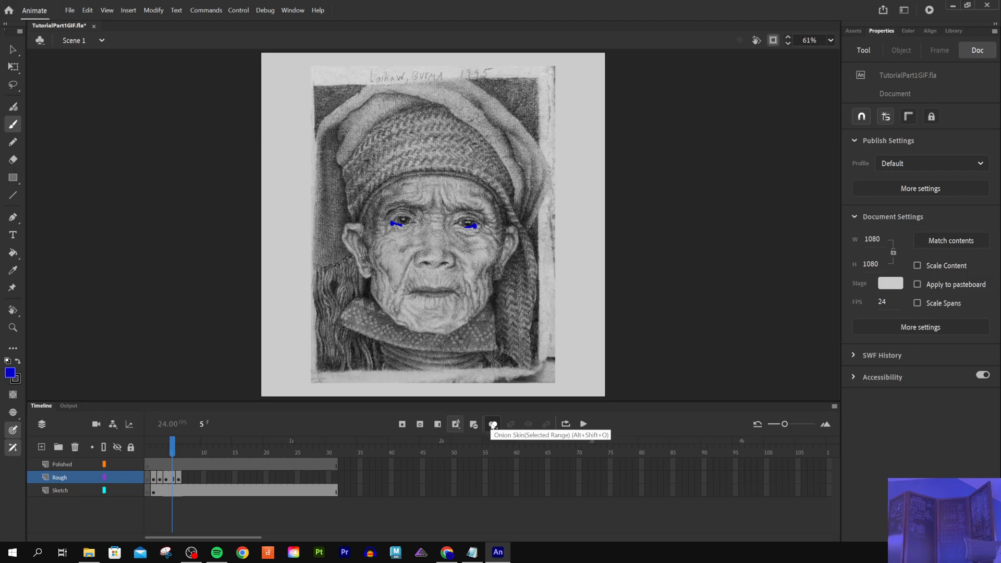
click(493, 424)
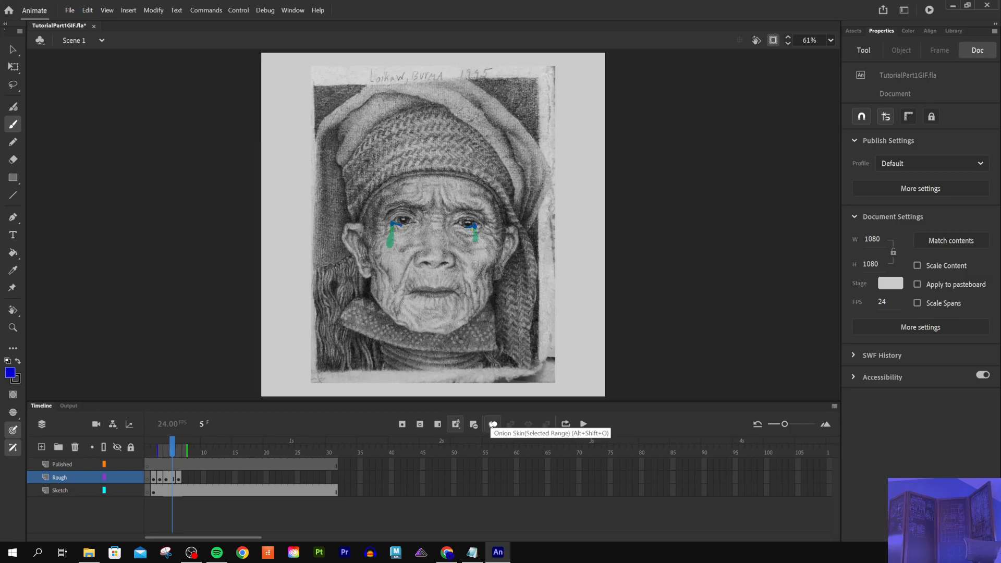
Step: Step back and forth through frames 1 to 7 with onion skinning on to examine the tear motion
key(comma)
key(comma)
key(comma)
key(period)
key(period)
key(period)
key(comma)
key(comma)
key(comma)
key(comma)
key(period)
key(period)
key(period)
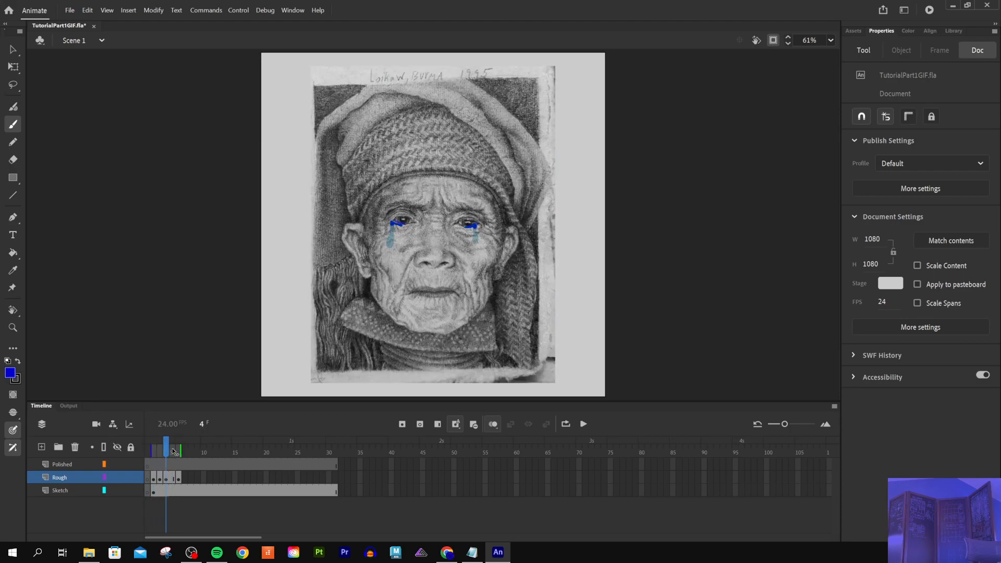
key(period)
key(period)
key(period)
key(period)
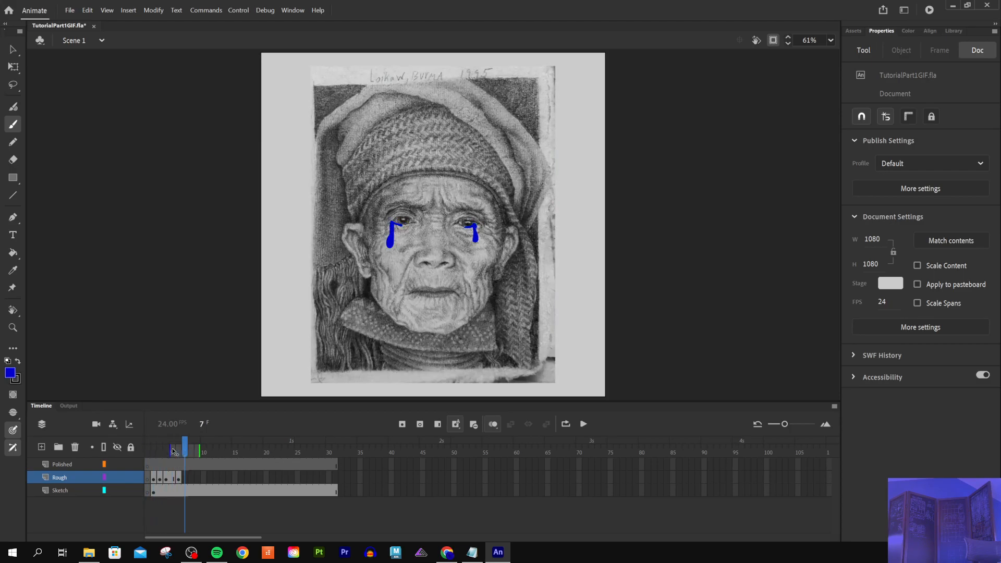
key(comma)
key(comma)
key(comma)
key(comma)
key(comma)
key(comma)
key(period)
key(period)
key(period)
key(period)
key(period)
key(period)
key(comma)
key(comma)
key(comma)
key(comma)
key(comma)
key(comma)
key(period)
key(period)
key(period)
key(period)
key(period)
key(period)
key(shift+comma)
key(period)
key(period)
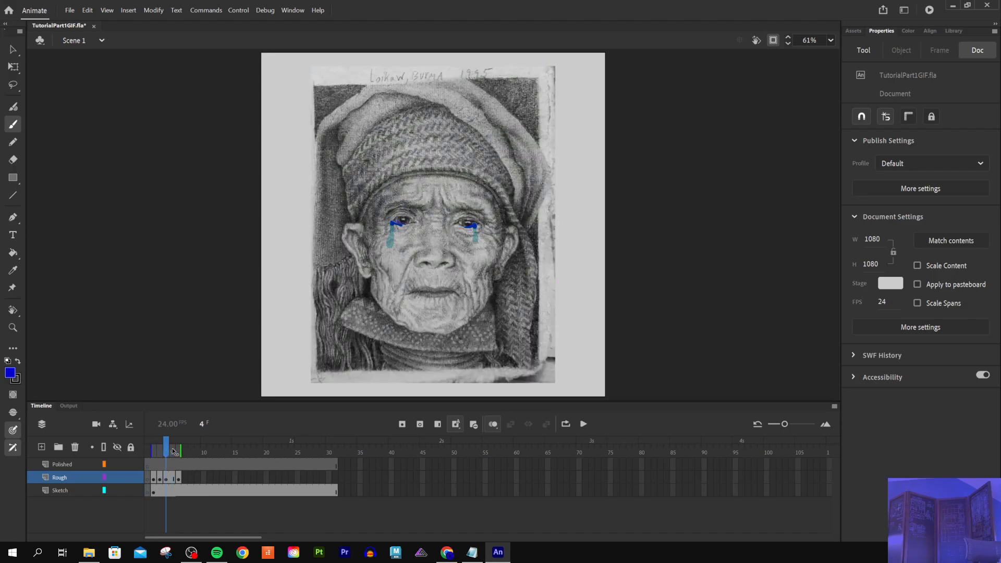
key(shift+comma)
key(period)
key(period)
key(period)
key(period)
key(period)
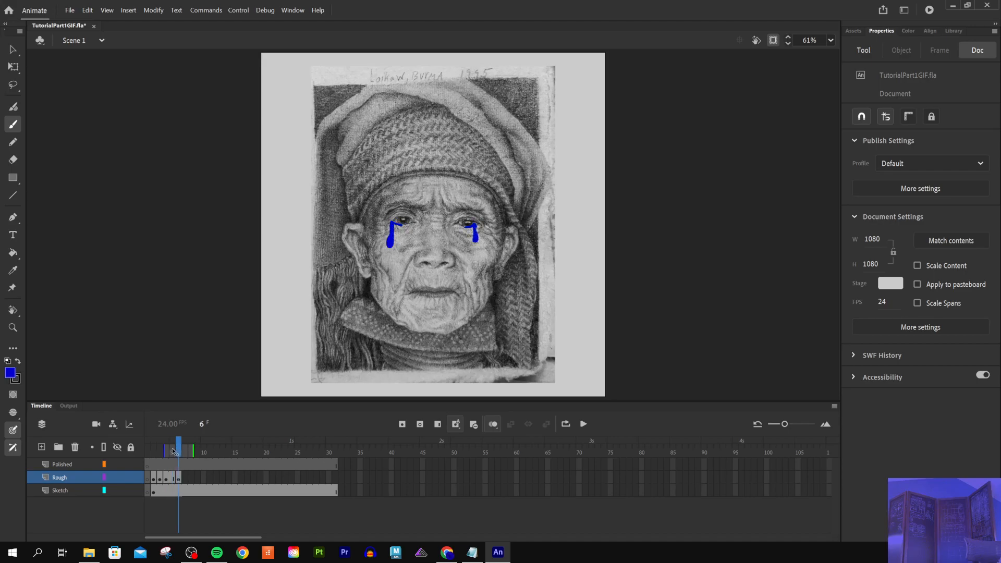
Step: Paint in-between strokes for both tears on frame 5 of the Rough layer, and turn off onion skinning
key(comma)
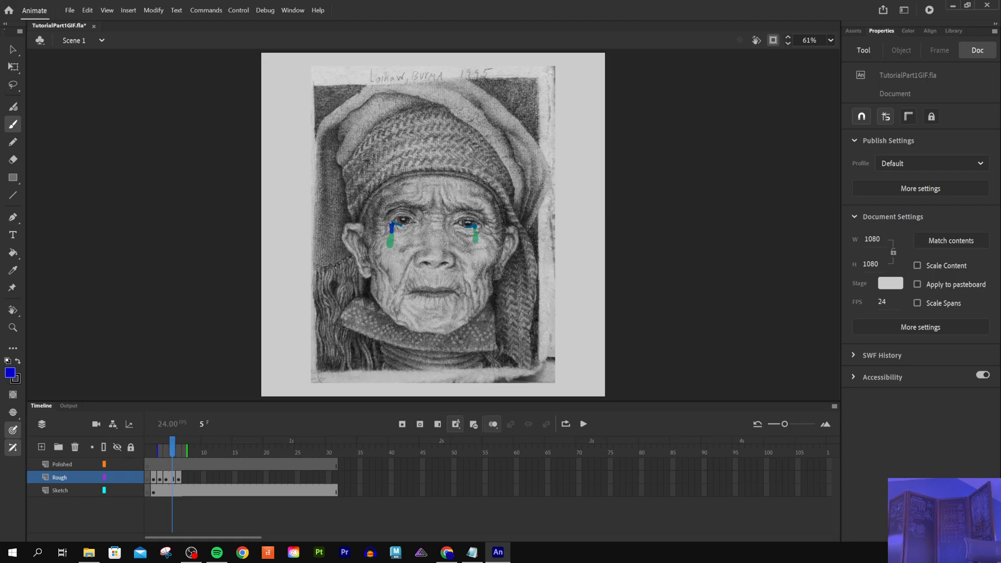
drag(391, 224, 391, 234)
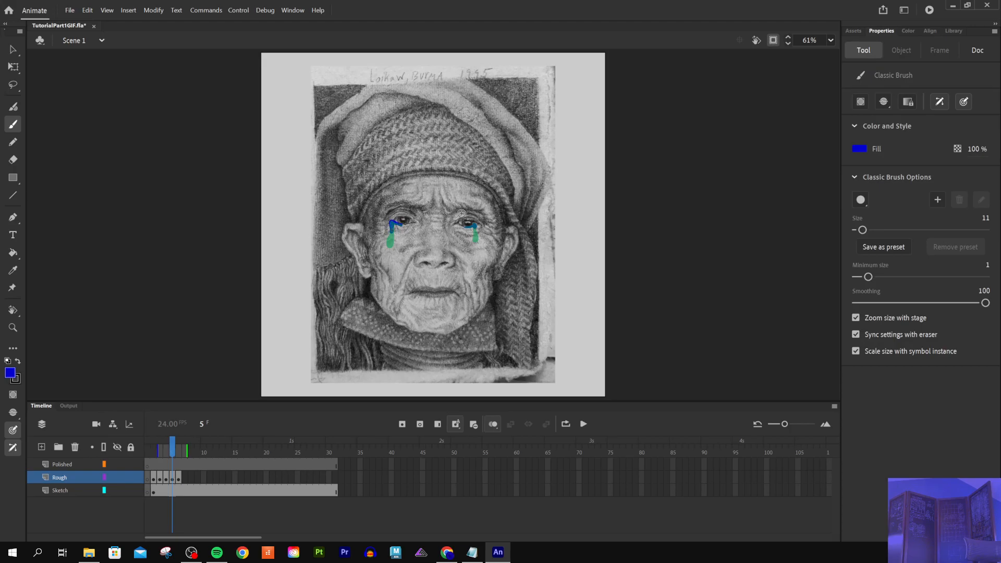
drag(469, 228, 467, 226)
click(179, 450)
click(492, 425)
Step: Go back to frame 1 and step through to frame 6 repeatedly to check the tear animation without onion skinning
drag(178, 446, 147, 447)
key(period)
key(period)
key(period)
key(period)
key(period)
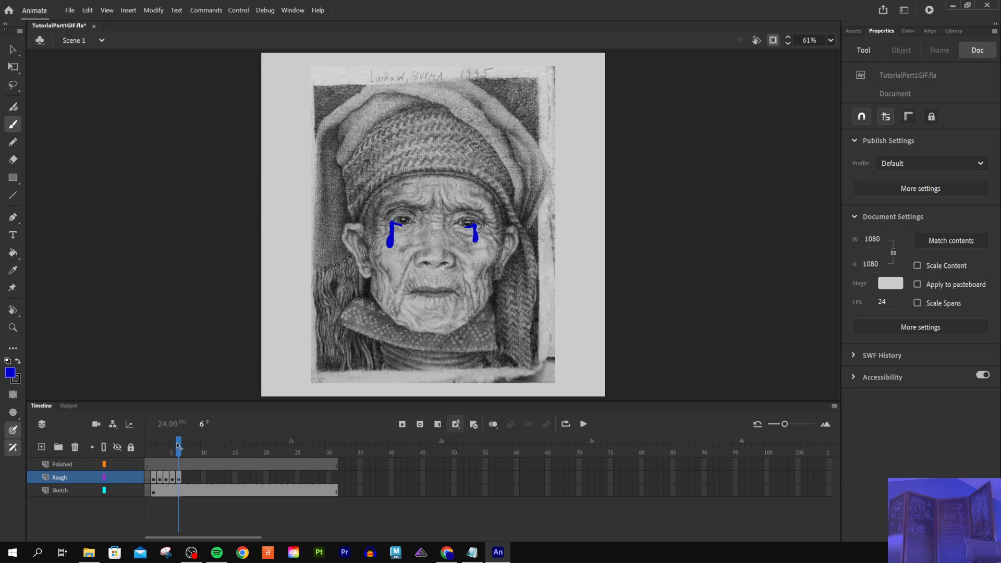
key(comma)
key(comma)
key(comma)
key(comma)
key(period)
key(period)
key(period)
key(comma)
key(comma)
key(comma)
key(period)
key(period)
key(period)
key(period)
Step: Insert two frames to hold the frame 6 drawing until frame 8, and paint both tears running further down the cheeks there
key(F5)
key(F5)
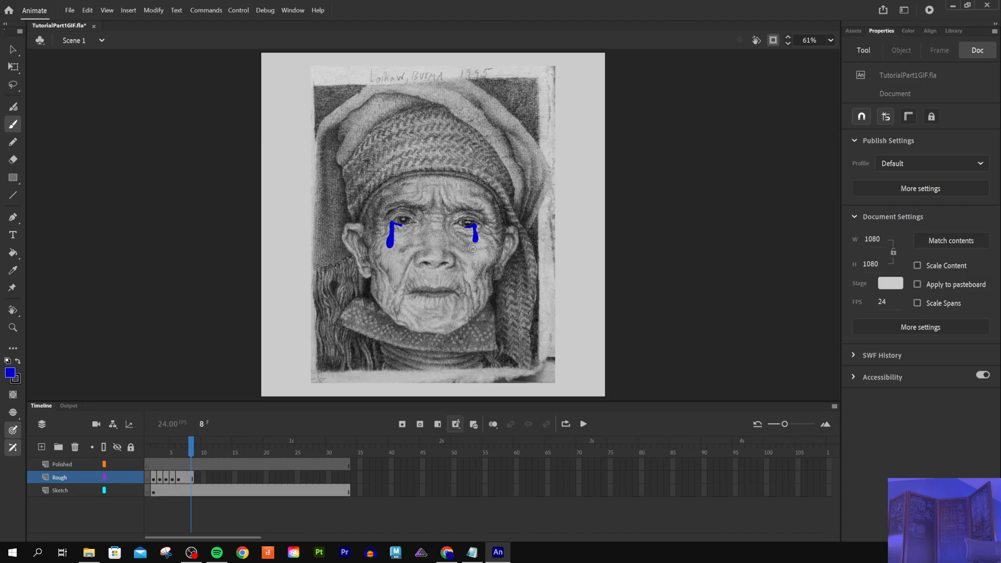
drag(478, 238, 476, 237)
drag(477, 238, 477, 237)
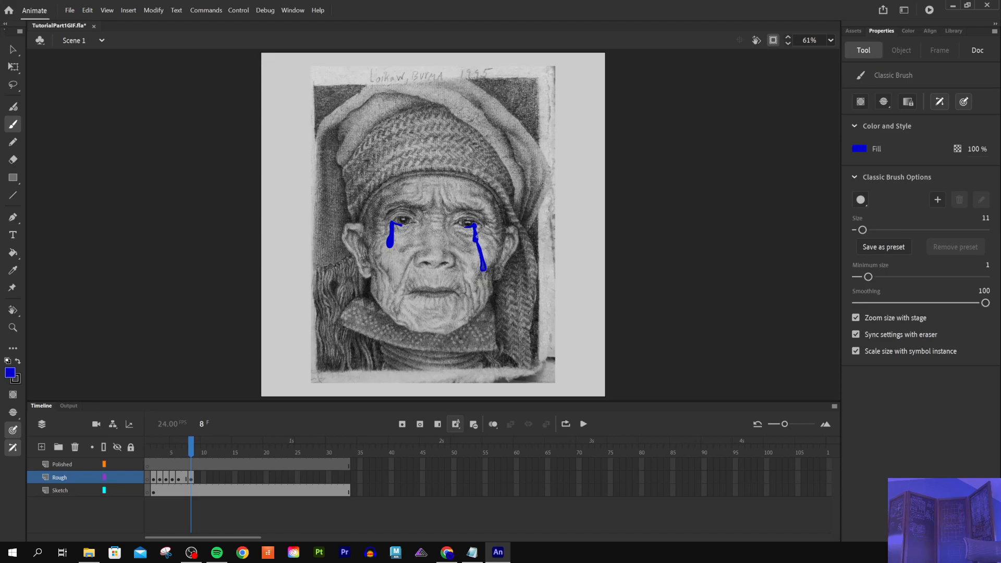
mouse_move(391, 239)
mouse_down()
mouse_move(382, 293)
mouse_move(392, 238)
mouse_up()
Step: Turn on onion skinning and paint in-between strokes for both longer tears on frame 7 of the Rough layer
drag(191, 447, 184, 451)
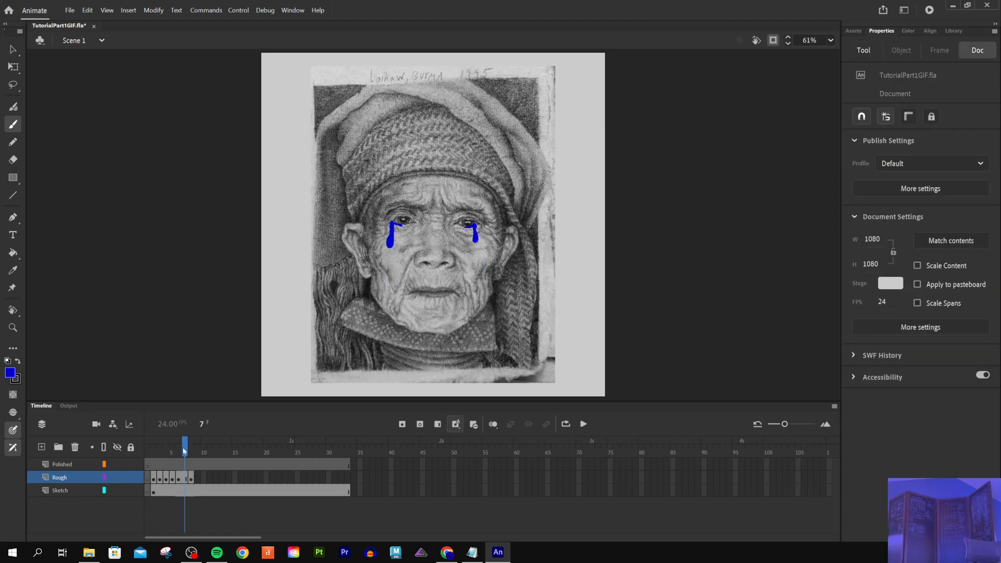
click(493, 425)
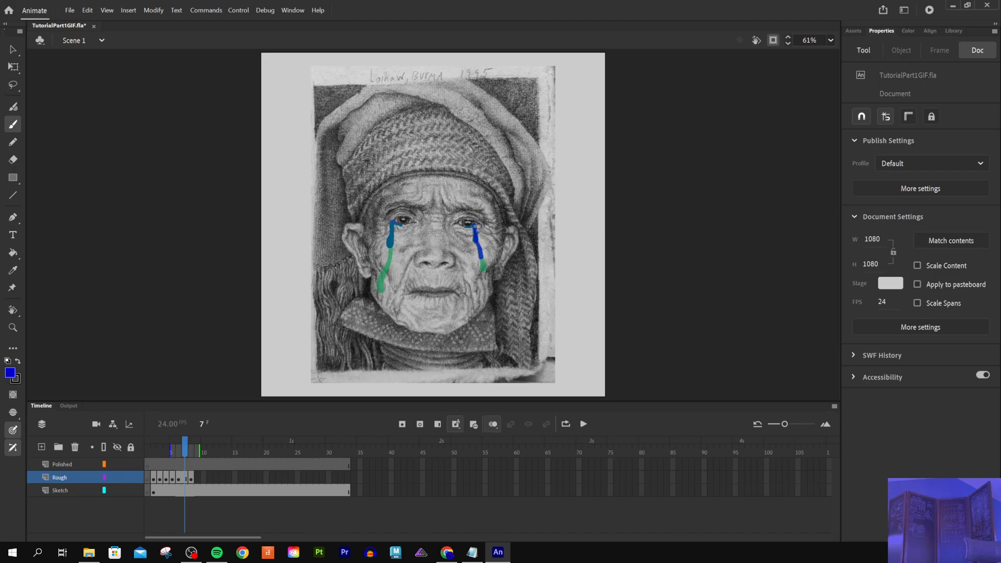
drag(474, 226, 468, 226)
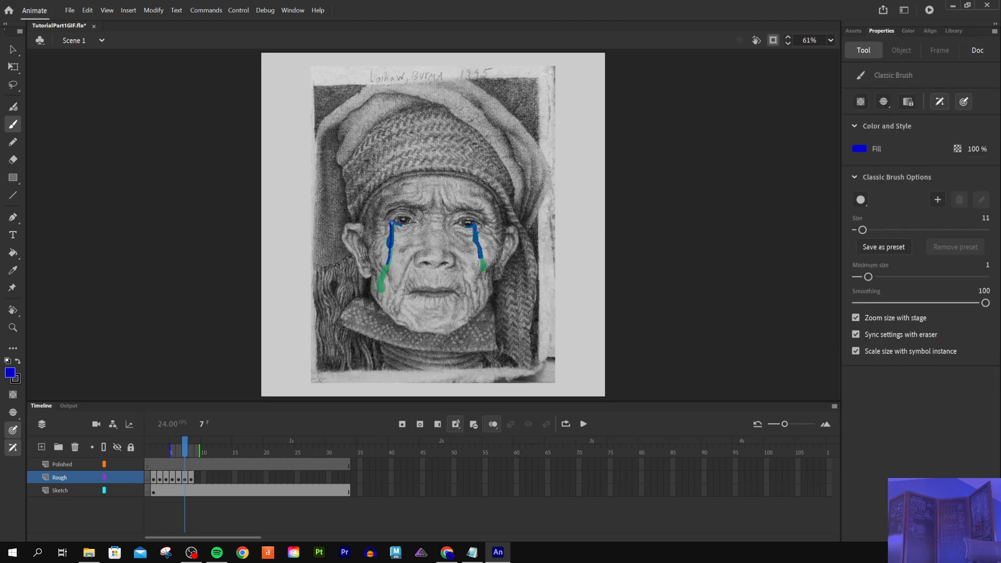
drag(384, 274, 391, 223)
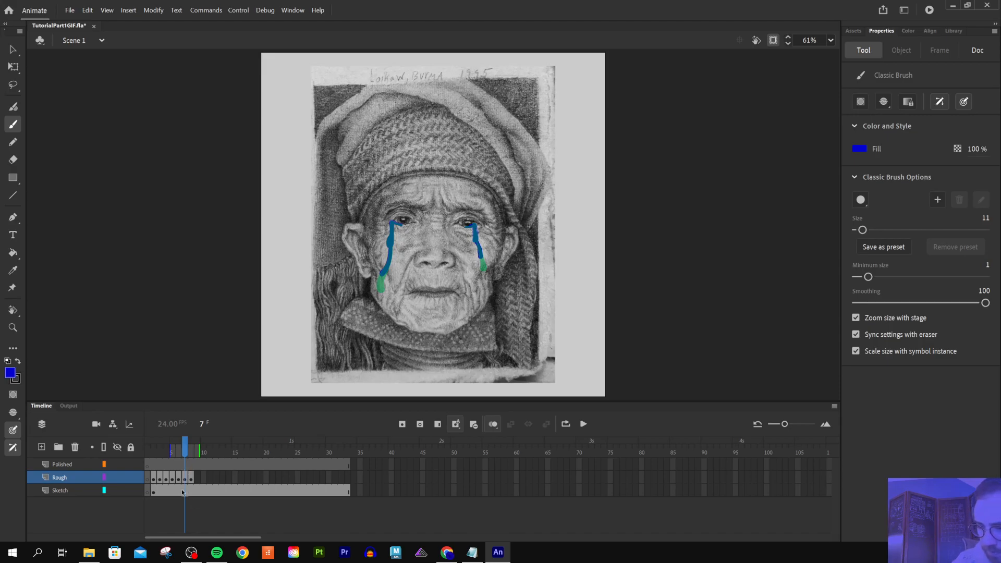
Step: Insert one frame after frame 7 and paint thicker in-between sections on both tears on frame 8 of the Rough layer
key(F7)
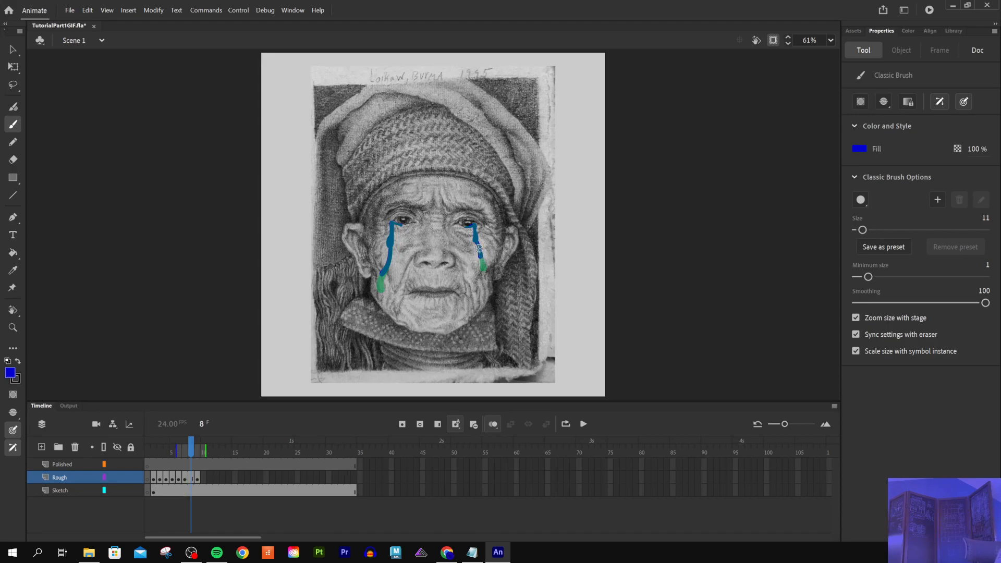
drag(473, 237, 480, 247)
drag(477, 244, 482, 261)
drag(391, 251, 389, 261)
drag(390, 251, 390, 241)
drag(382, 279, 380, 285)
Step: Try to move the Sketch layer's last frame to frame 14, and undo that change
click(354, 492)
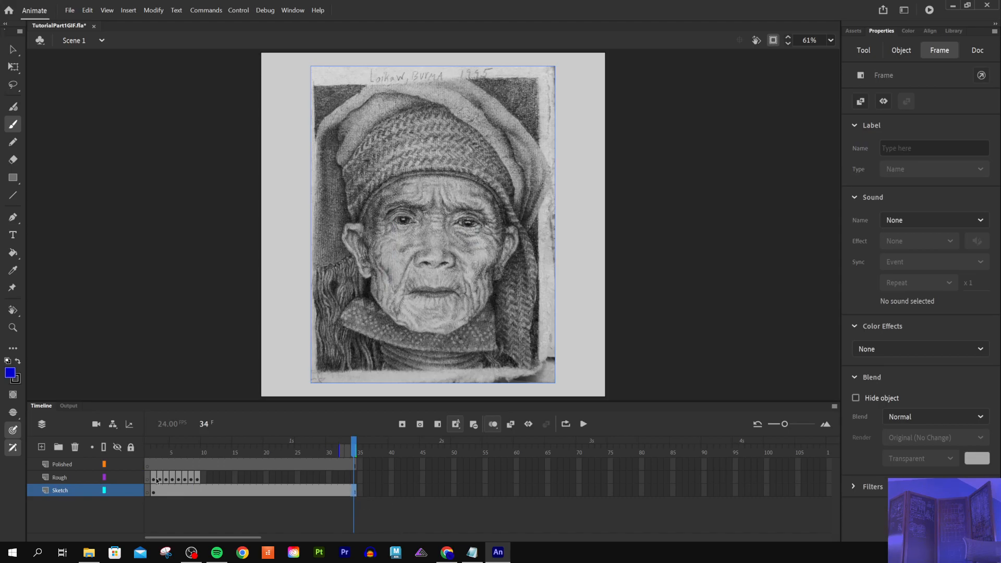
drag(354, 492, 226, 500)
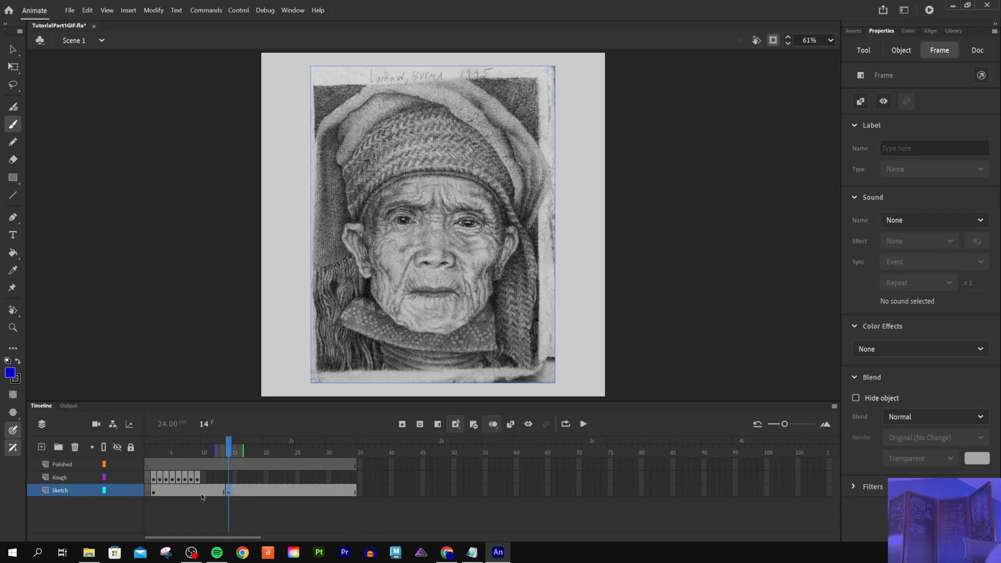
key(ctrl+z)
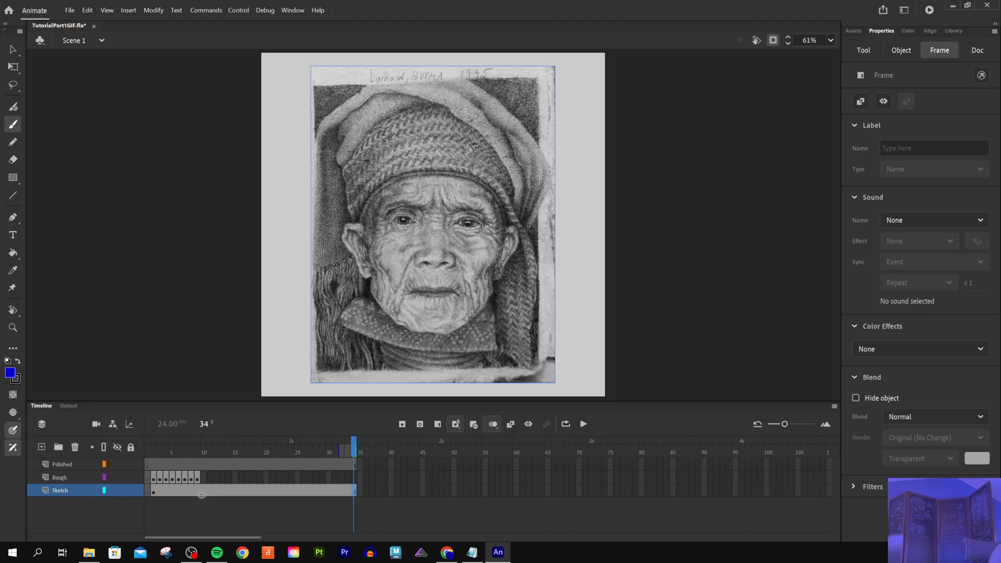
Step: Turn off onion skinning and play the animation from frame 1
drag(340, 449, 127, 452)
drag(357, 448, 148, 452)
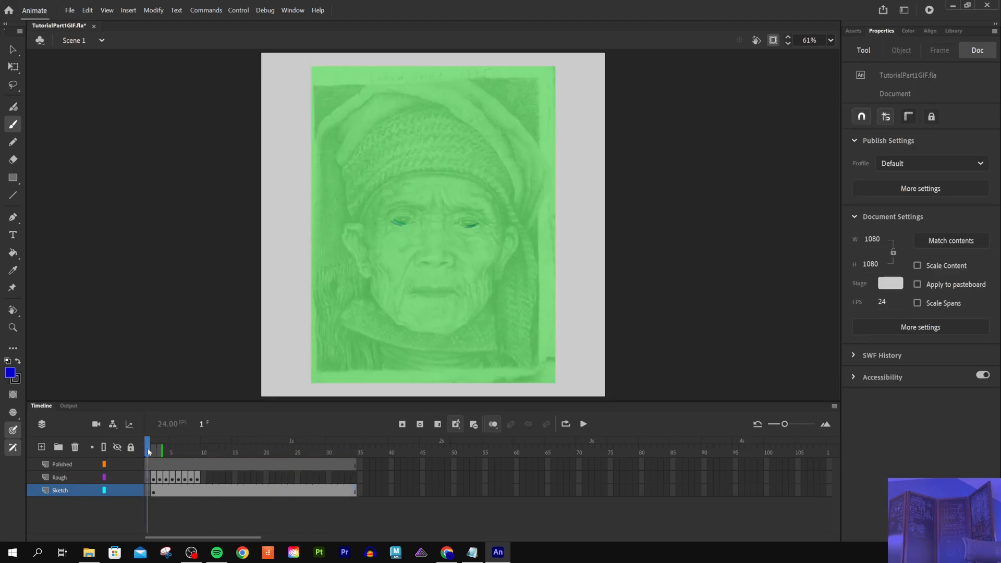
key(Return)
click(493, 423)
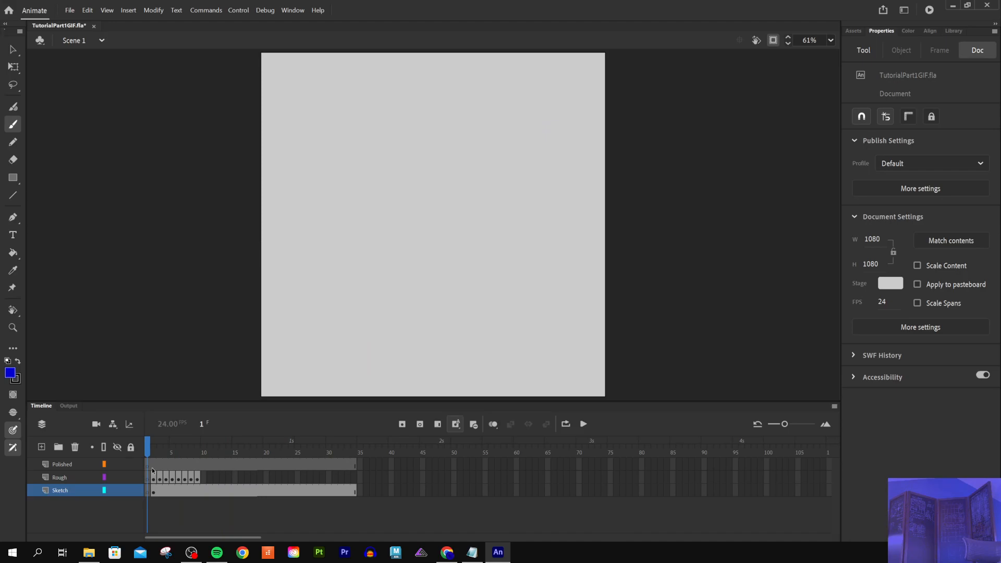
key(Return)
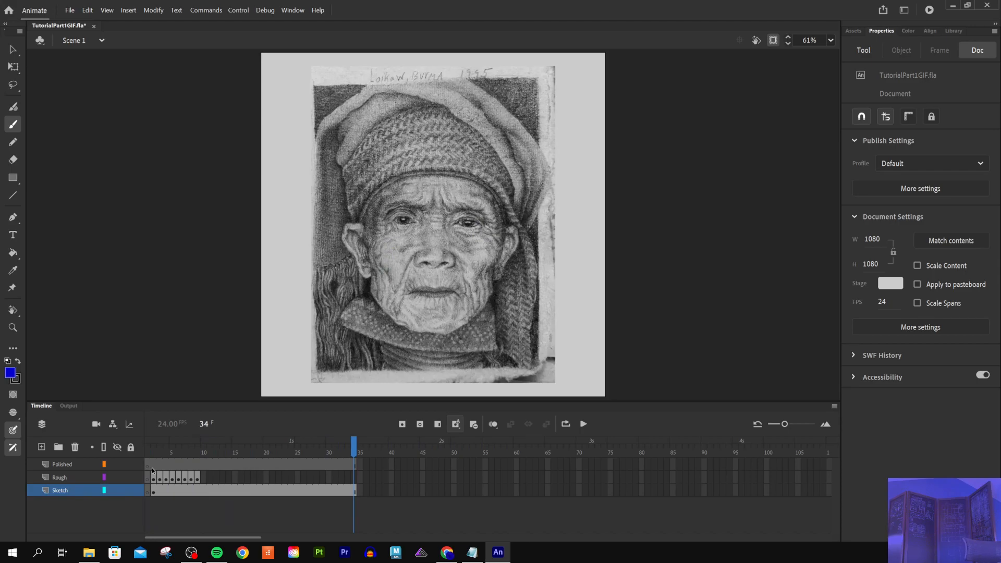
Step: Shorten the Sketch and Polished layers so both end at frame 9, matching the Rough layer
click(350, 492)
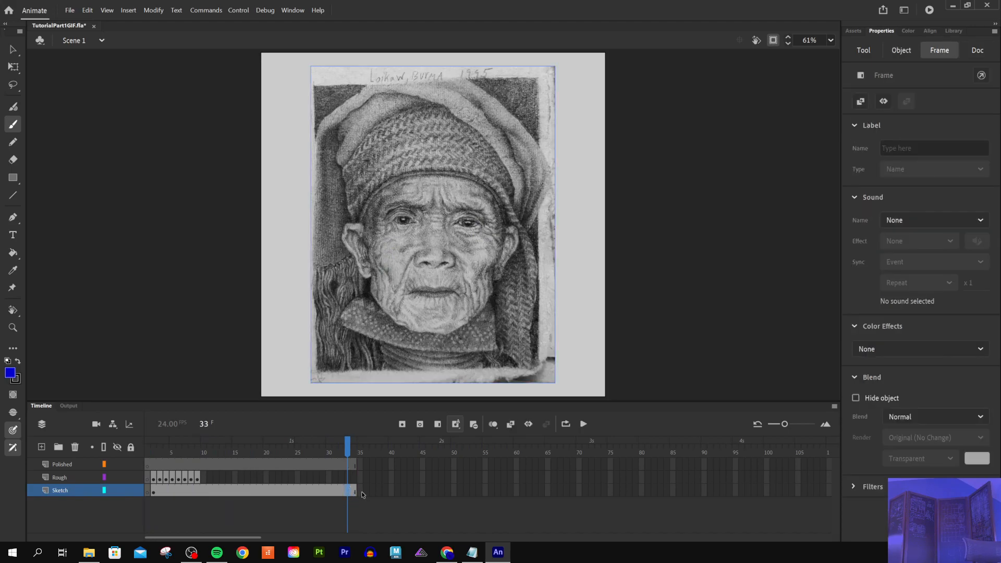
drag(354, 491, 118, 495)
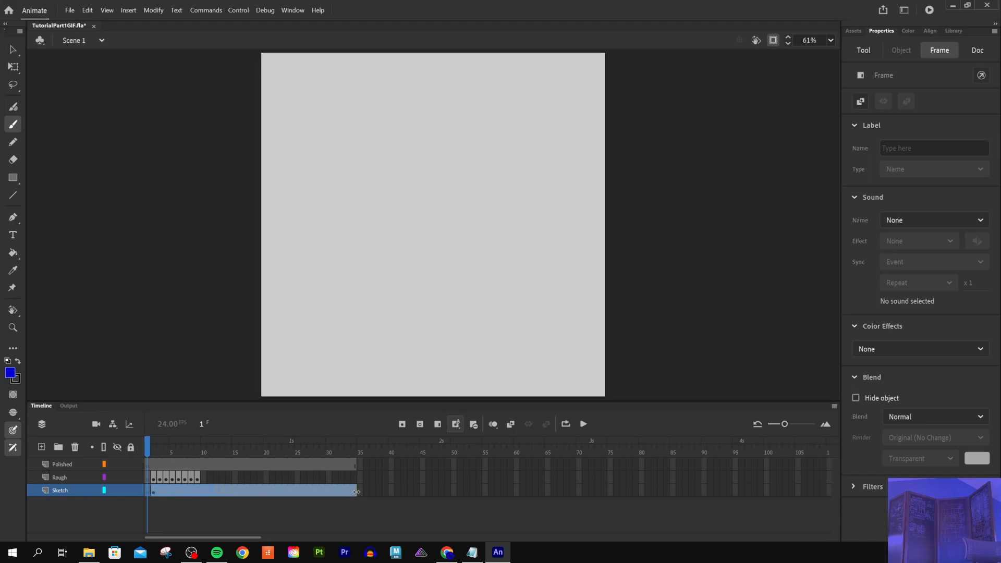
drag(357, 492, 196, 493)
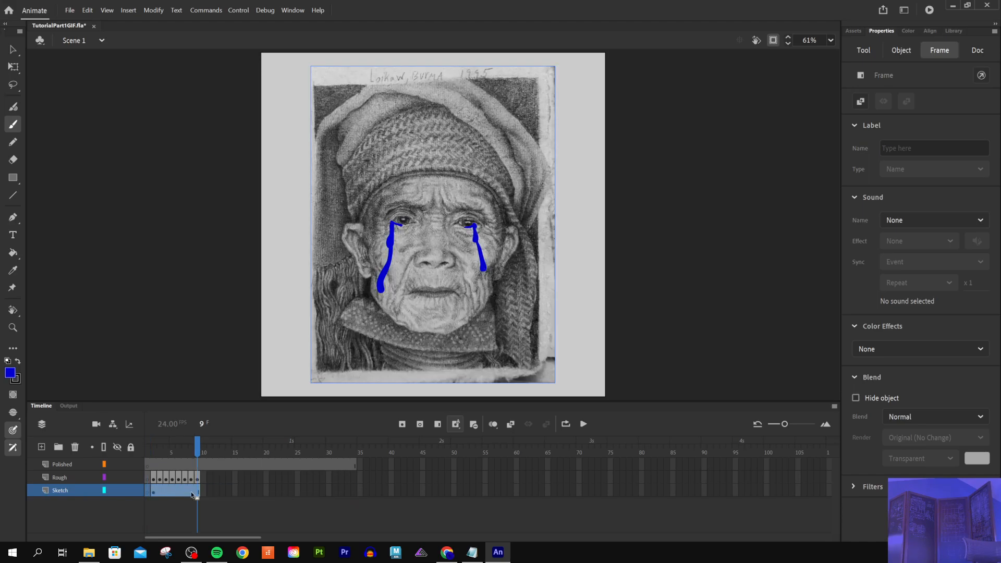
mouse_move(355, 467)
mouse_down()
mouse_move(146, 474)
mouse_move(138, 463)
mouse_up()
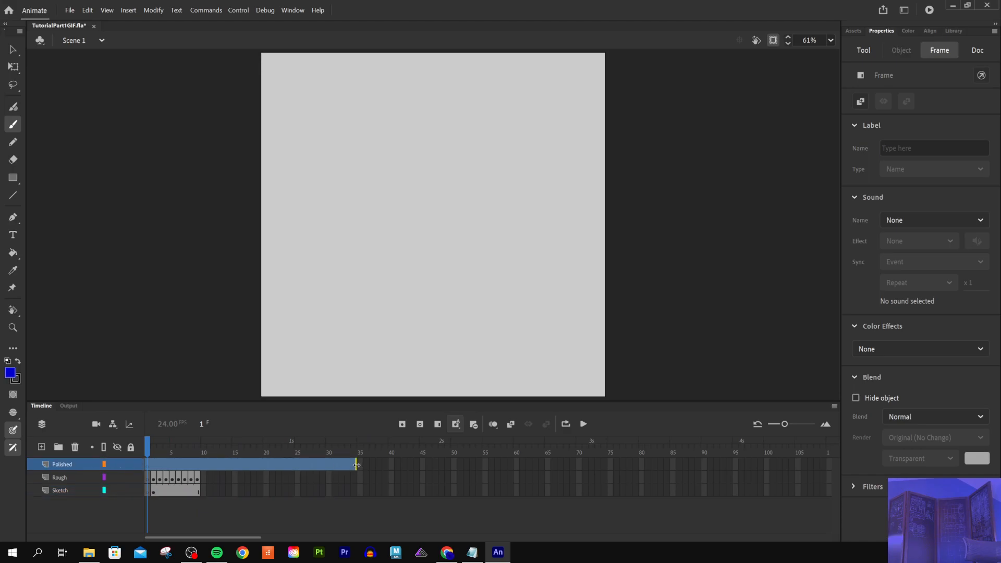
drag(357, 465, 198, 448)
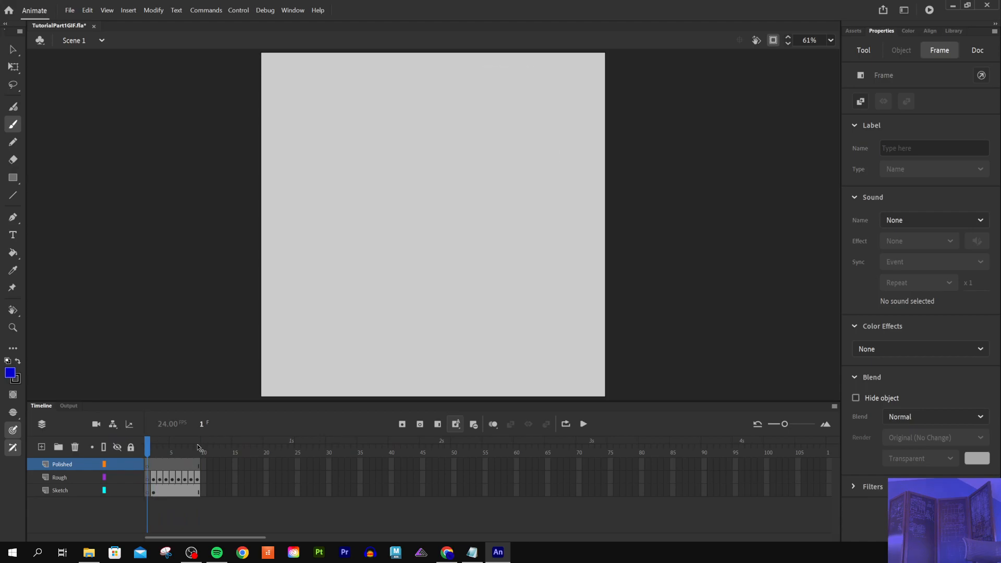
Step: Play the shortened animation, step back to frame 1, and play it once more
key(Return)
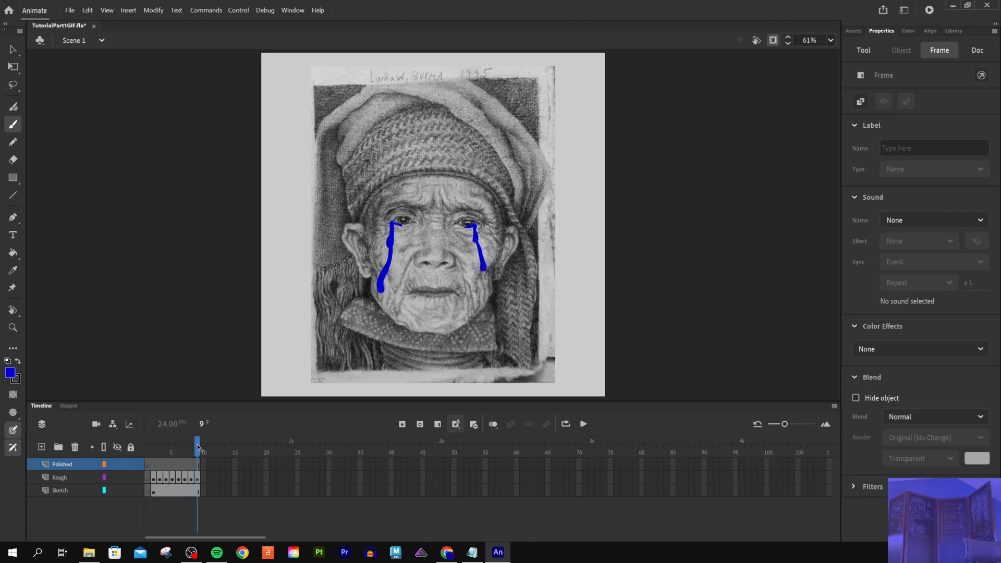
key(comma)
key(comma)
key(comma)
key(comma)
key(comma)
key(comma)
key(comma)
key(comma)
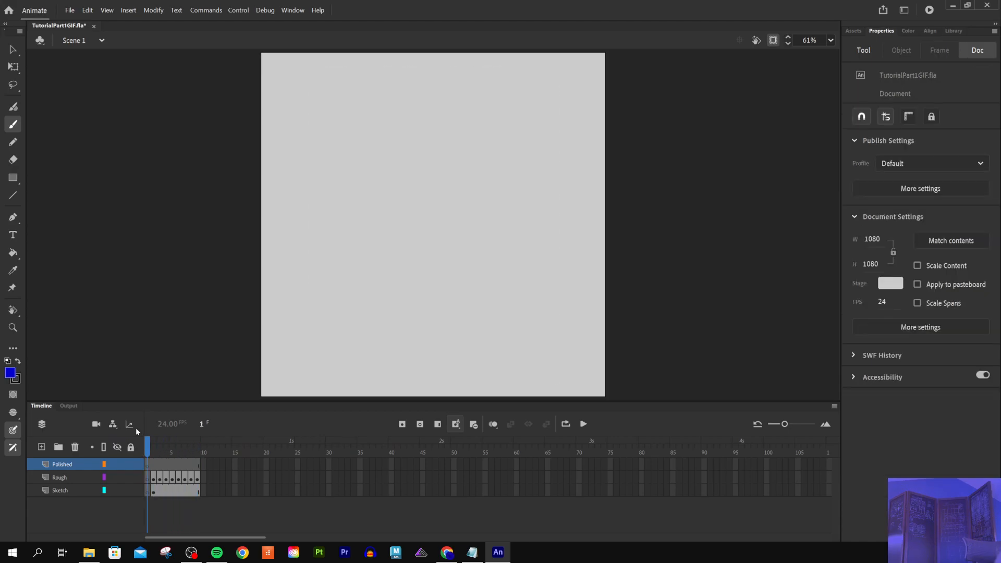
key(Return)
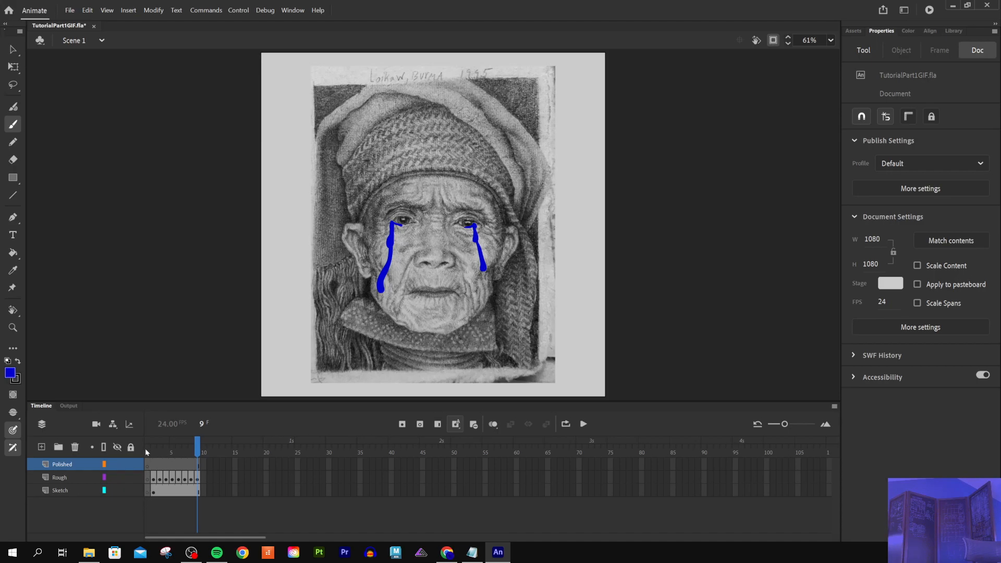
Step: Remove the empty first frame from the Rough layer so the tear drawings start on frame 1
click(148, 489)
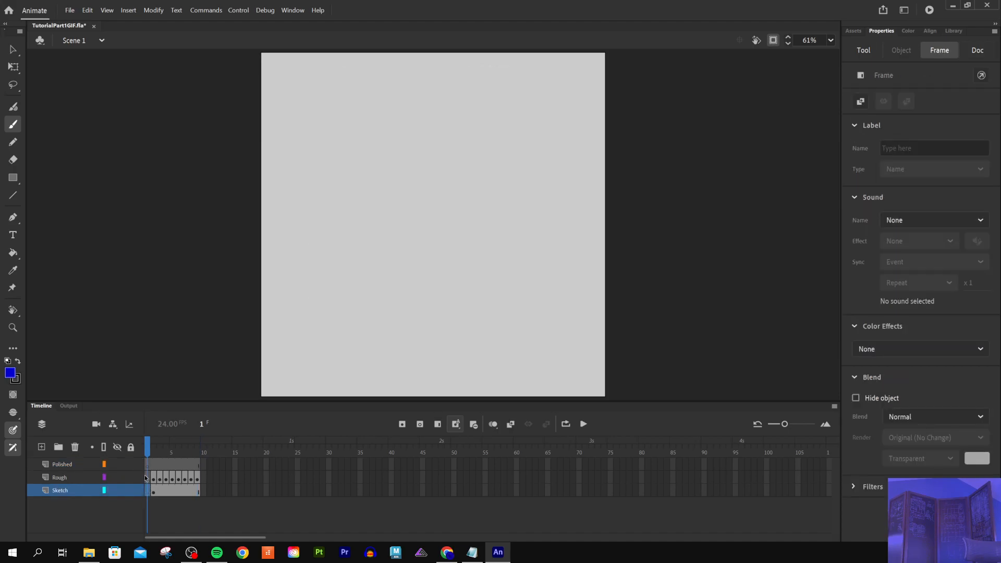
click(151, 479)
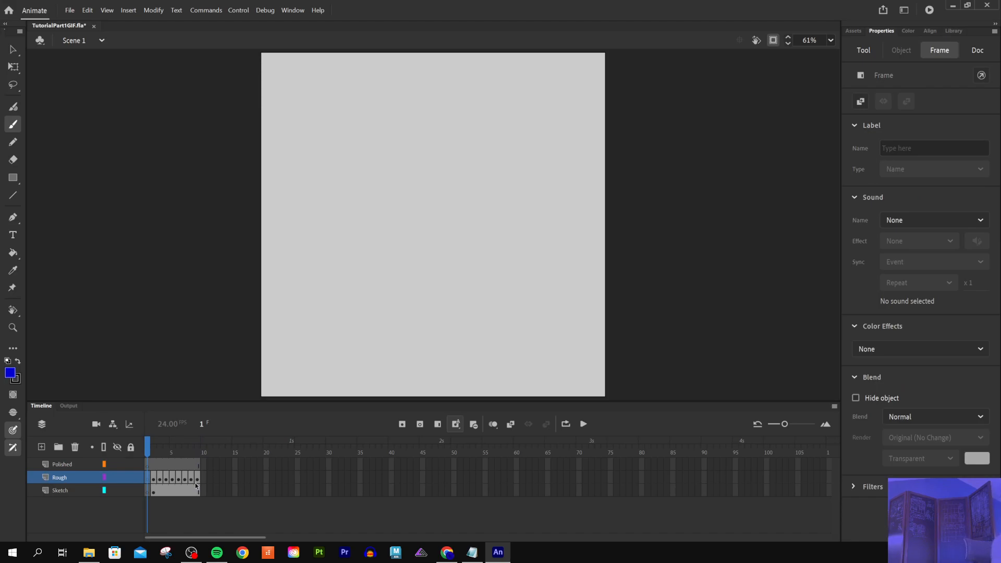
right_click(146, 479)
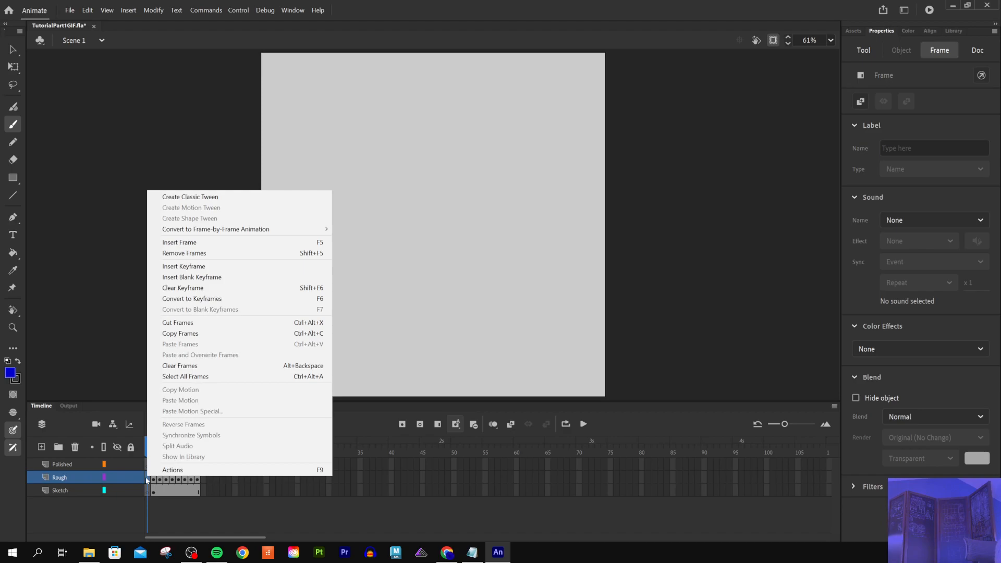
click(184, 366)
right_click(147, 480)
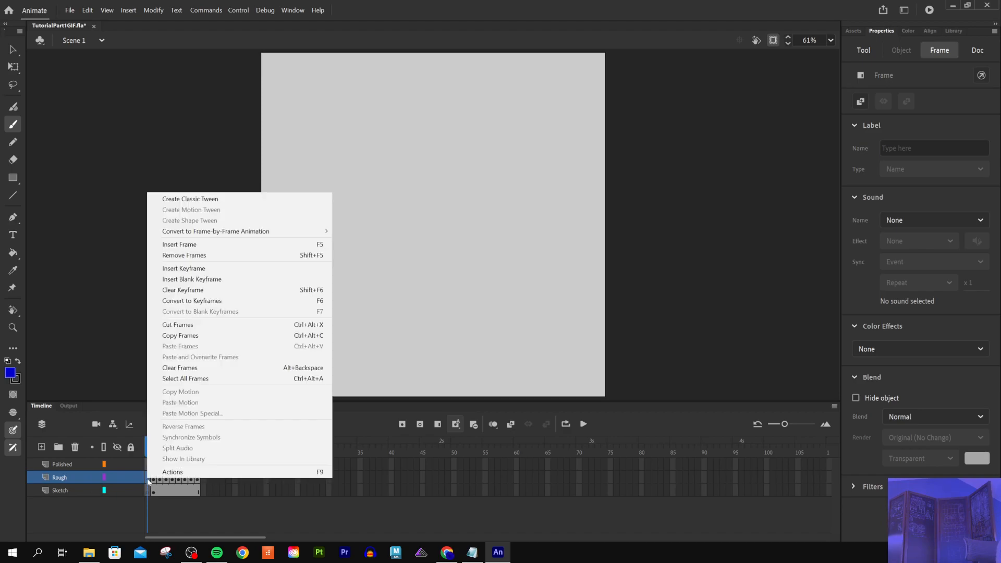
click(198, 326)
right_click(146, 480)
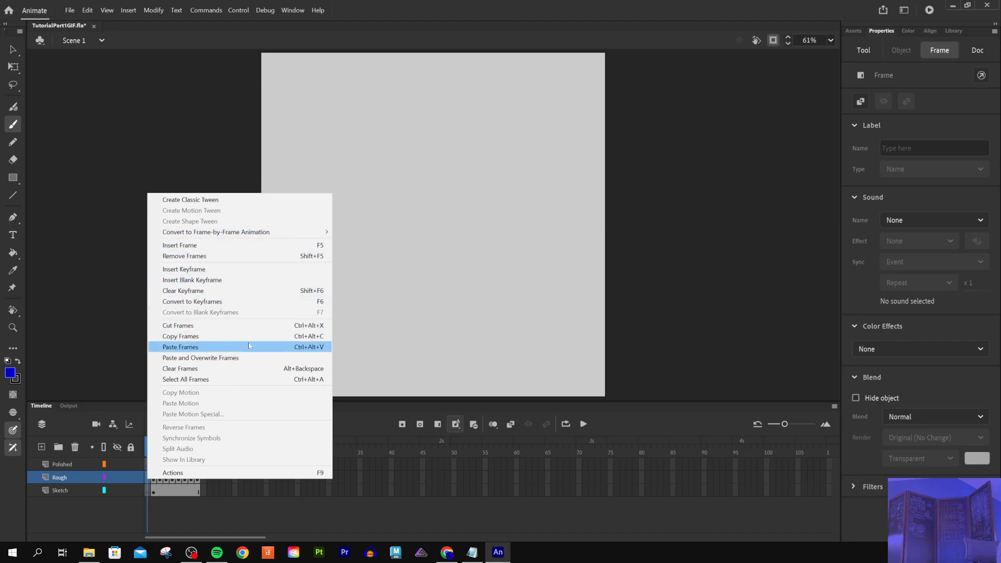
click(206, 257)
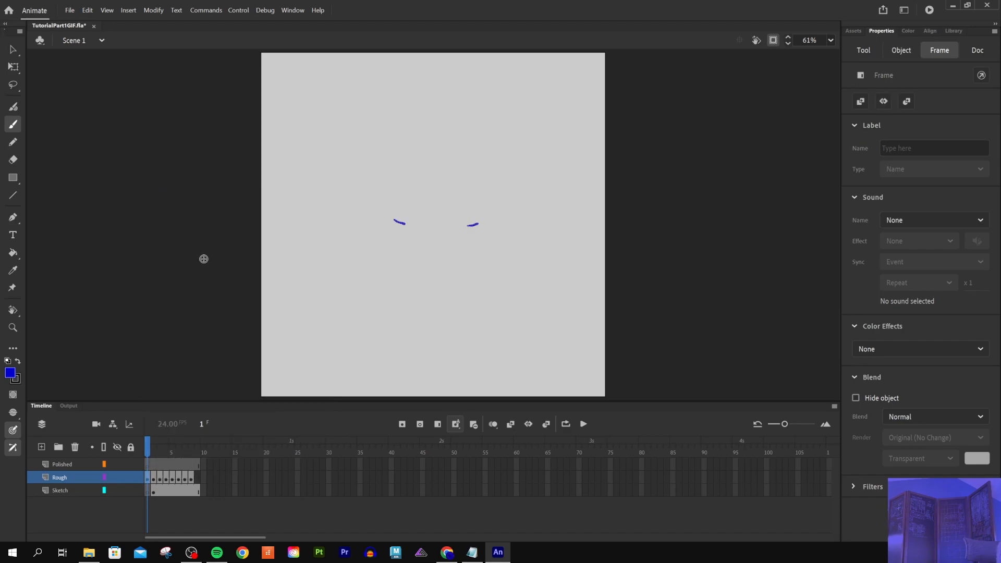
Step: Remove the empty first frame from the Sketch and Polished layers to align them with the Rough layer
mouse_move(147, 449)
mouse_down()
mouse_move(160, 450)
mouse_move(147, 450)
mouse_up()
click(146, 466)
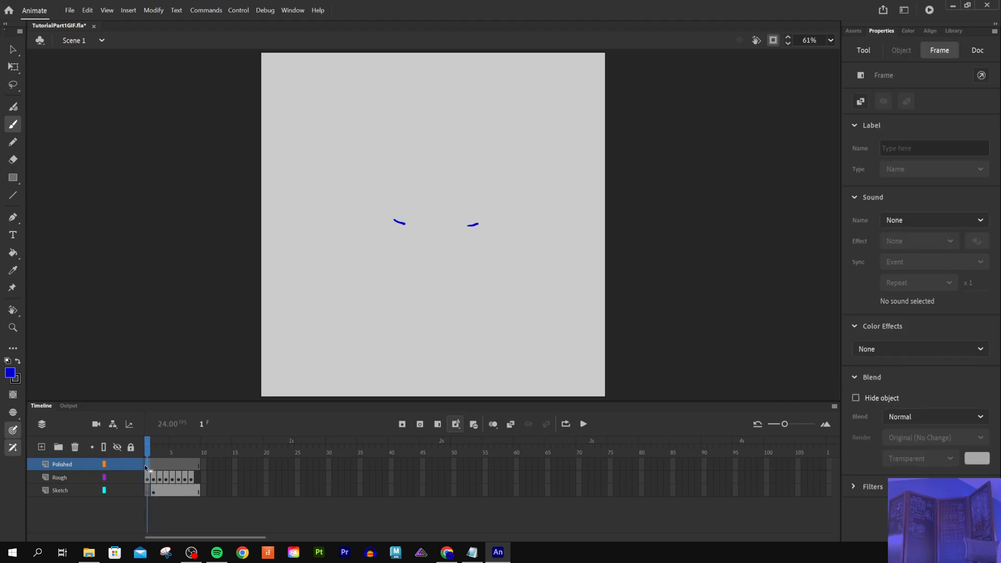
click(146, 493)
right_click(144, 496)
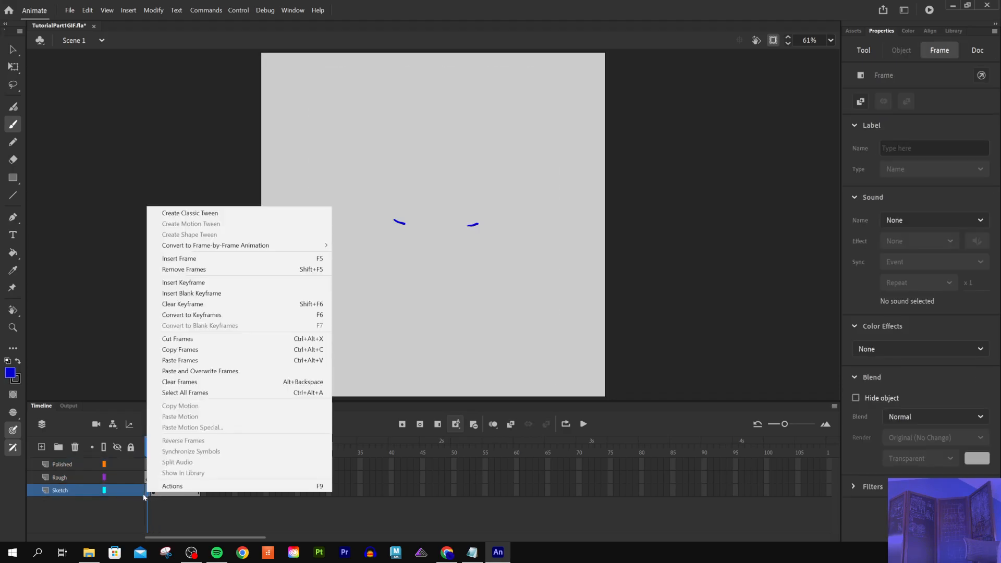
click(193, 270)
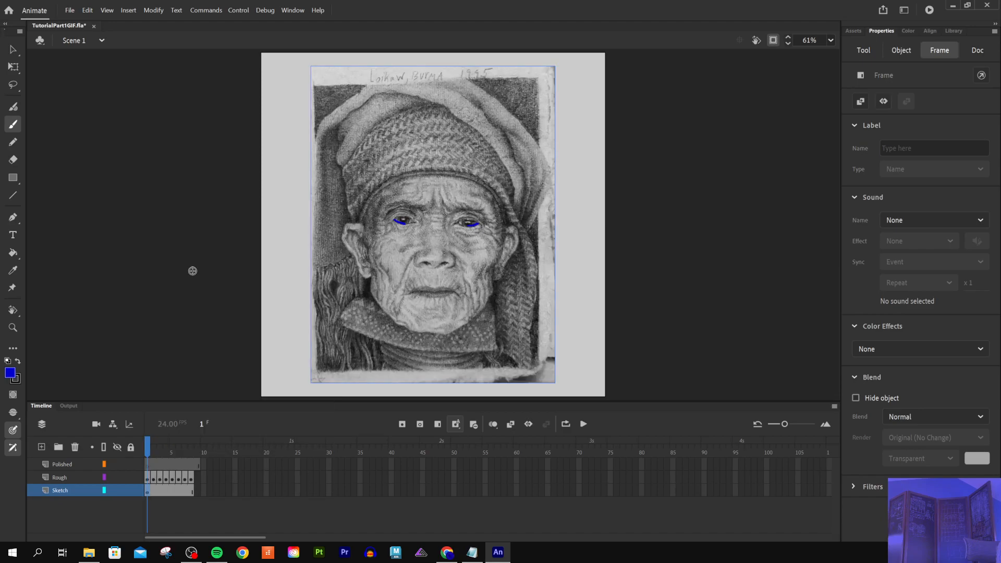
click(146, 465)
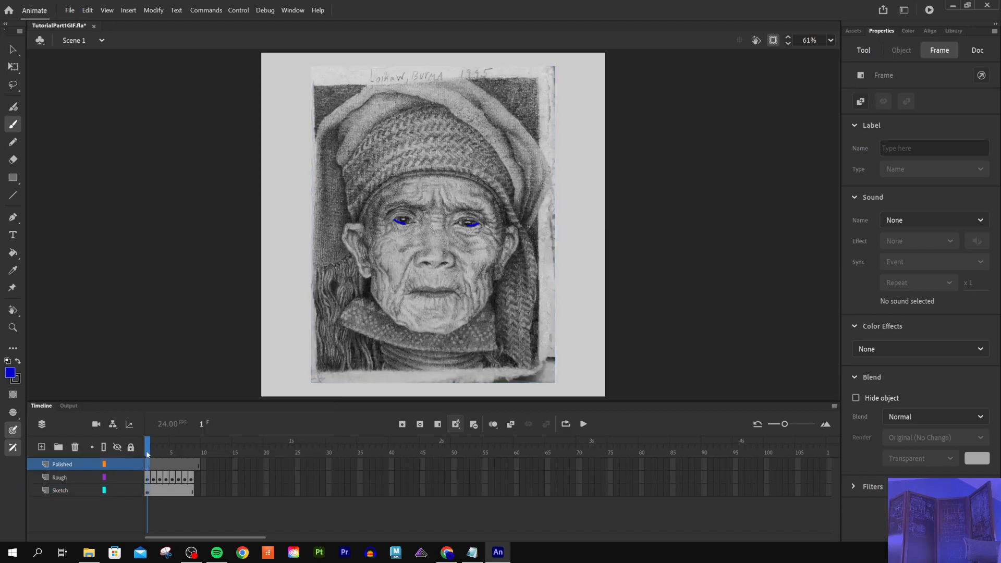
right_click(145, 468)
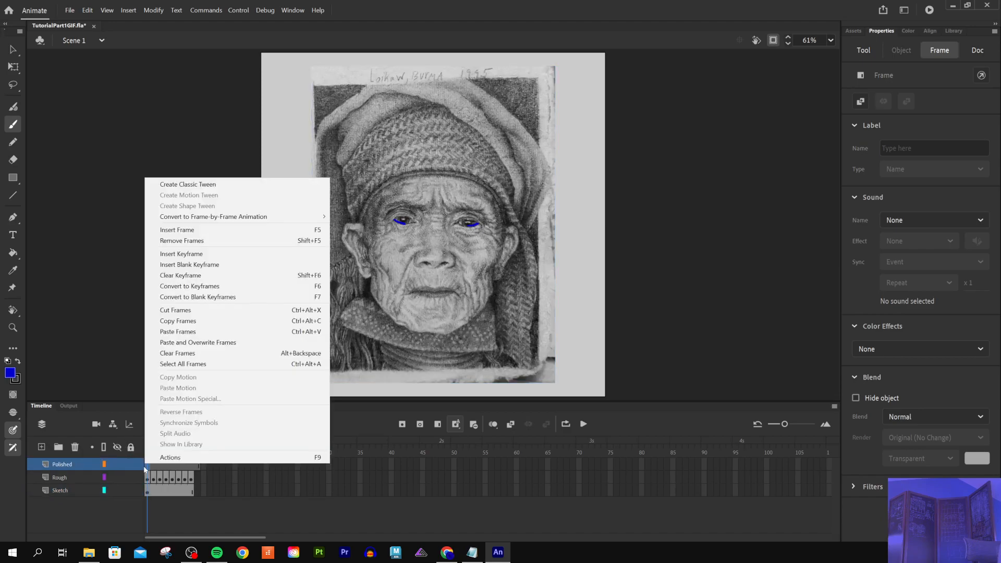
click(178, 241)
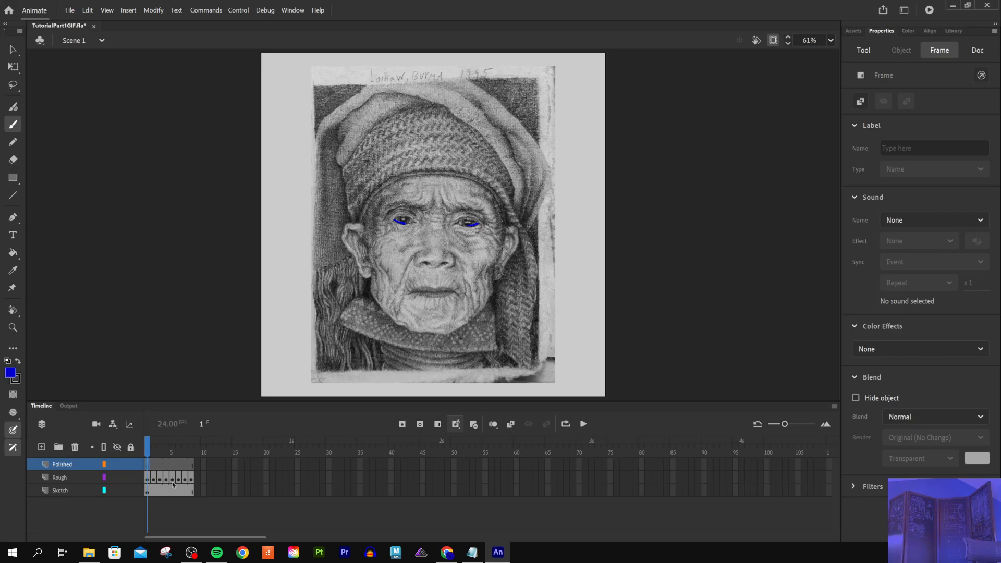
Step: Turn on looped playback, extend the loop range across all eight animation frames, and return to frame 1
key(Return)
click(149, 450)
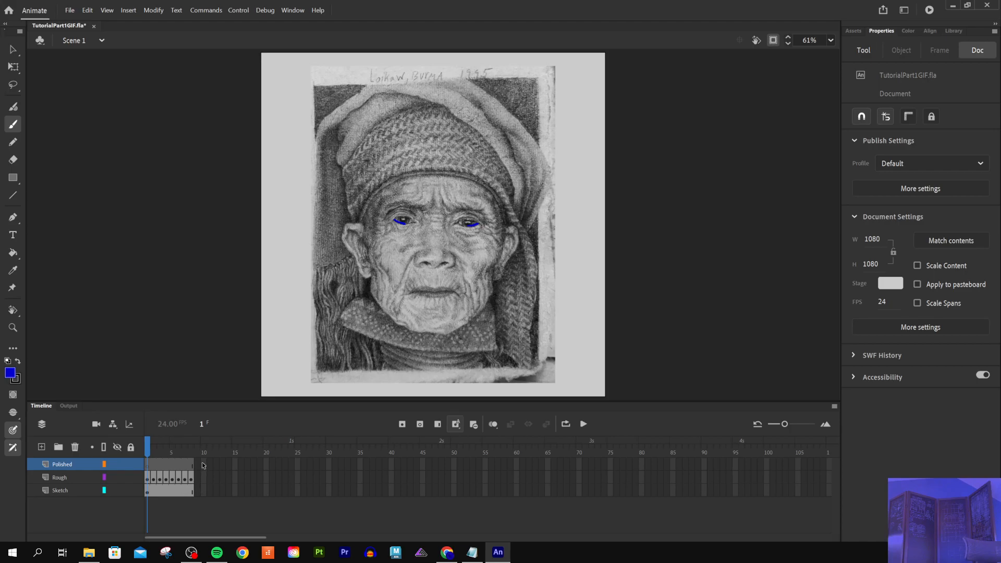
click(565, 425)
click(583, 425)
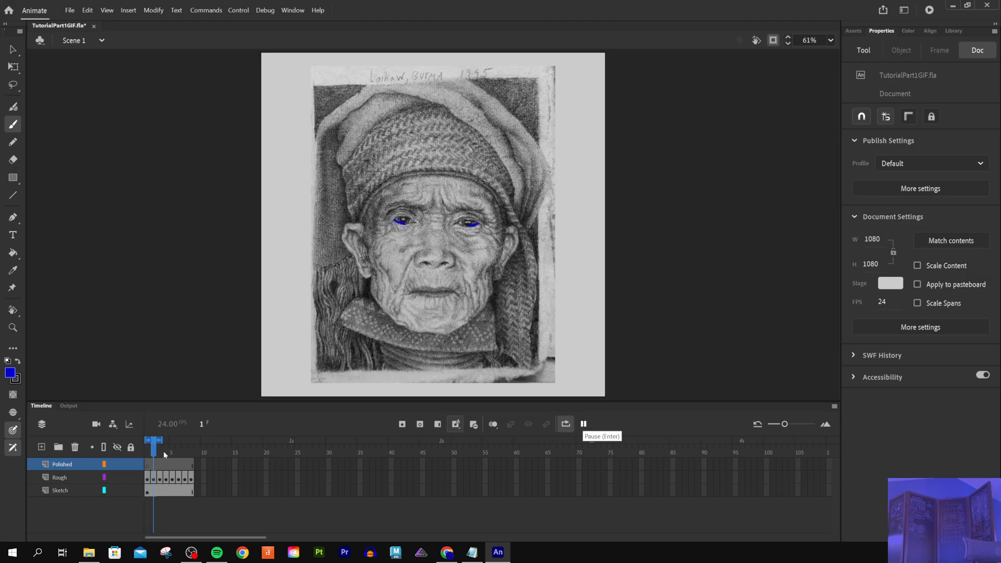
drag(161, 444, 191, 441)
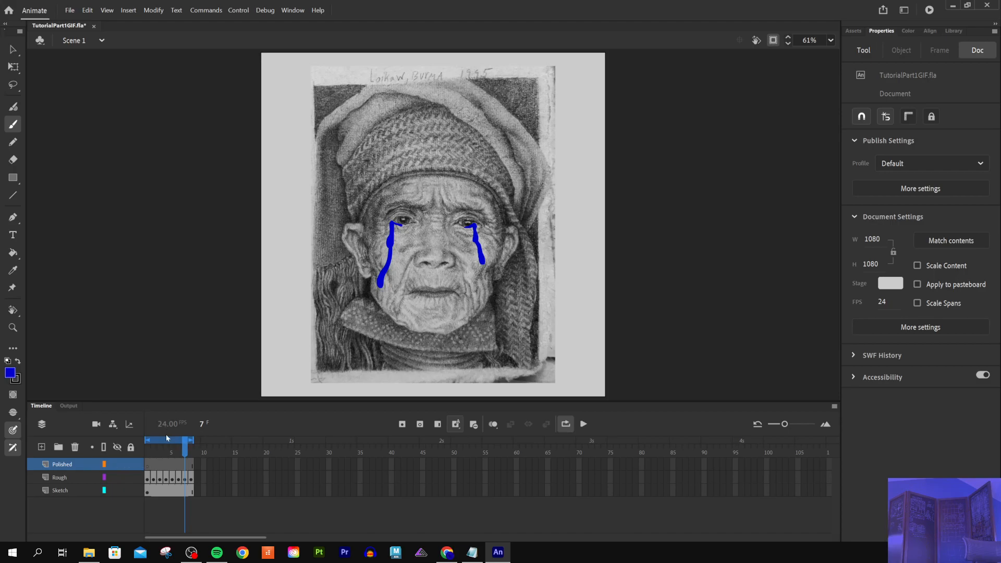
click(148, 447)
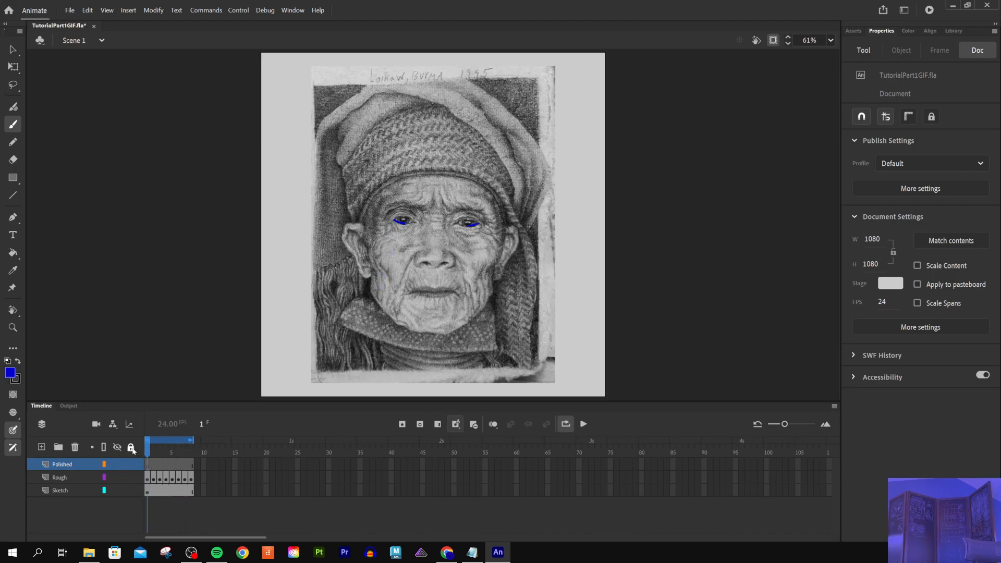
Step: Play the tear animation in a loop with looping kept on, and pause it
click(566, 425)
click(566, 427)
click(566, 426)
click(566, 425)
click(583, 424)
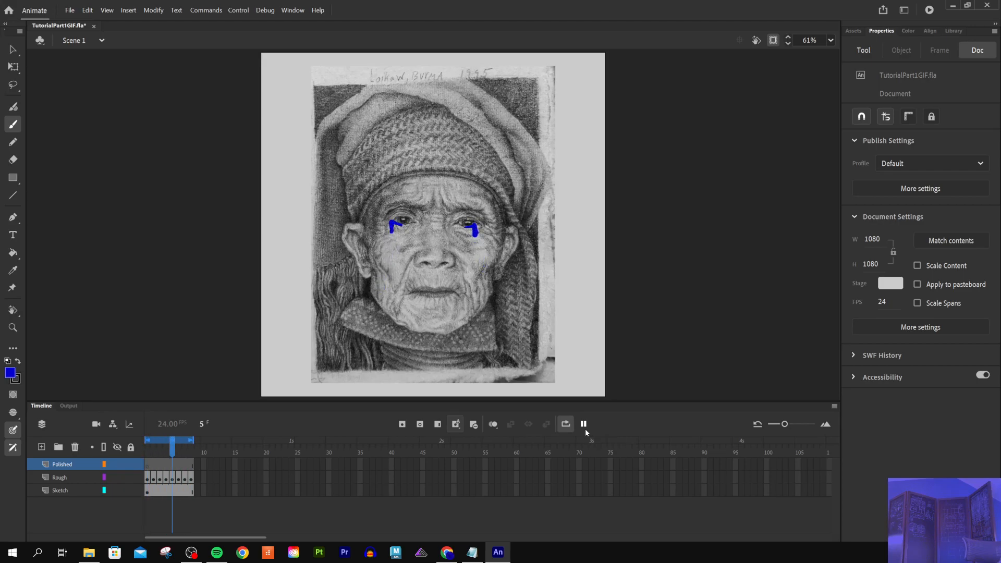
click(583, 424)
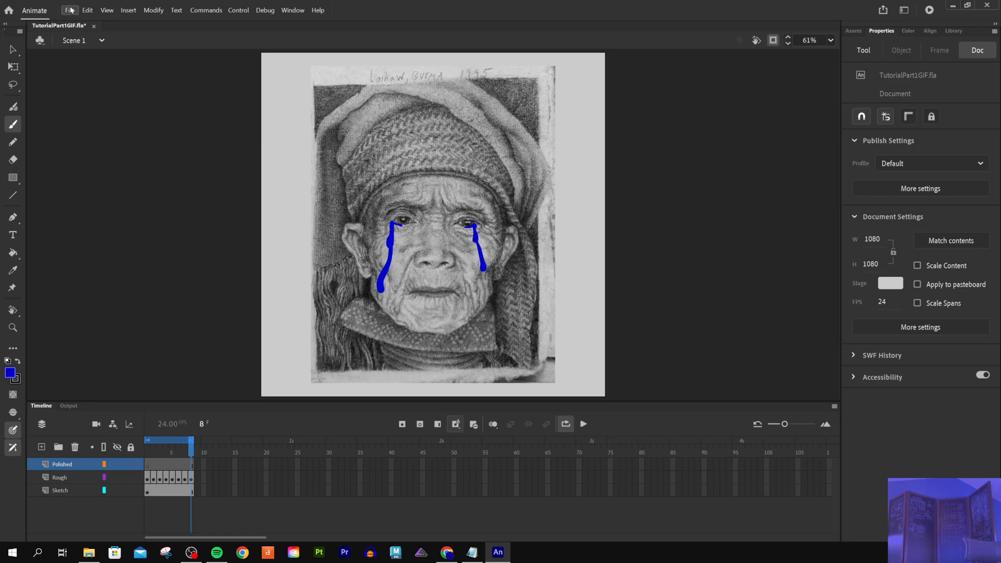
Step: Open the animated GIF export settings and fit the whole preview image on screen
click(87, 10)
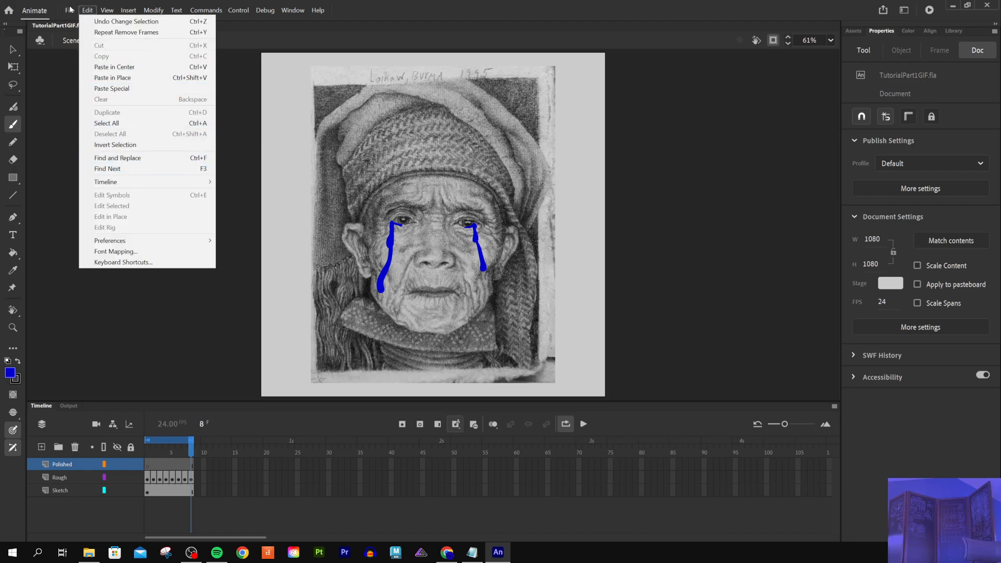
mouse_move(68, 10)
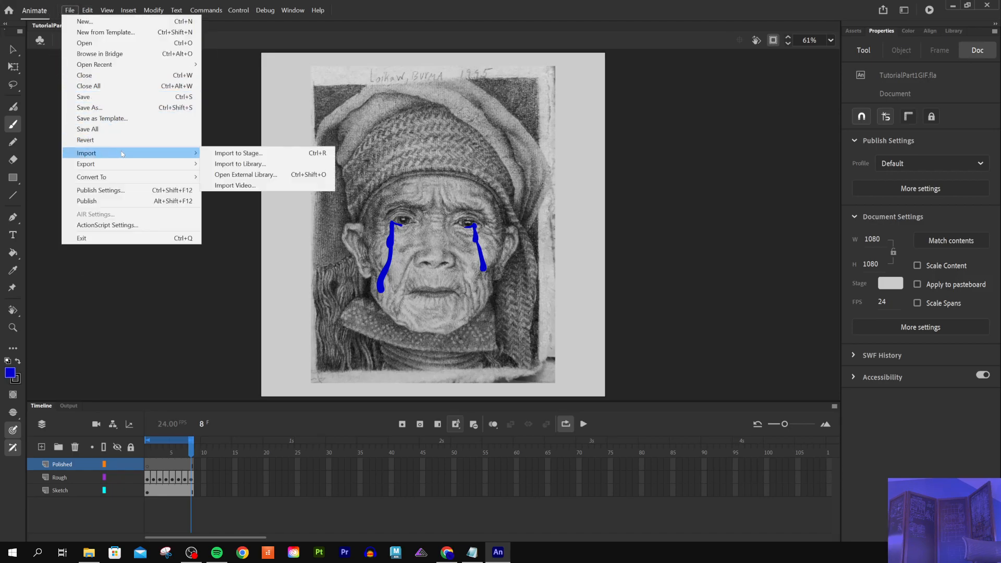
mouse_move(128, 164)
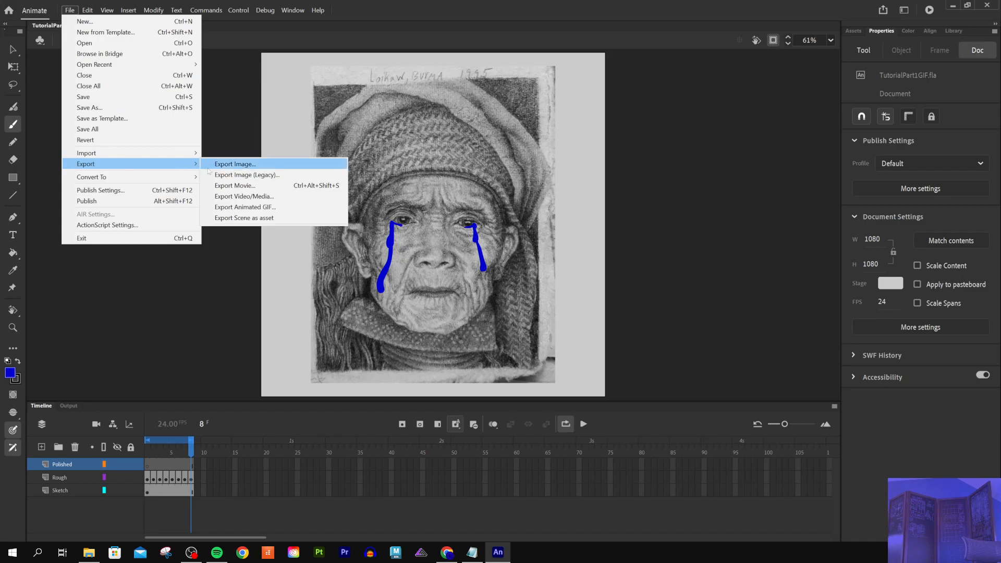
click(252, 207)
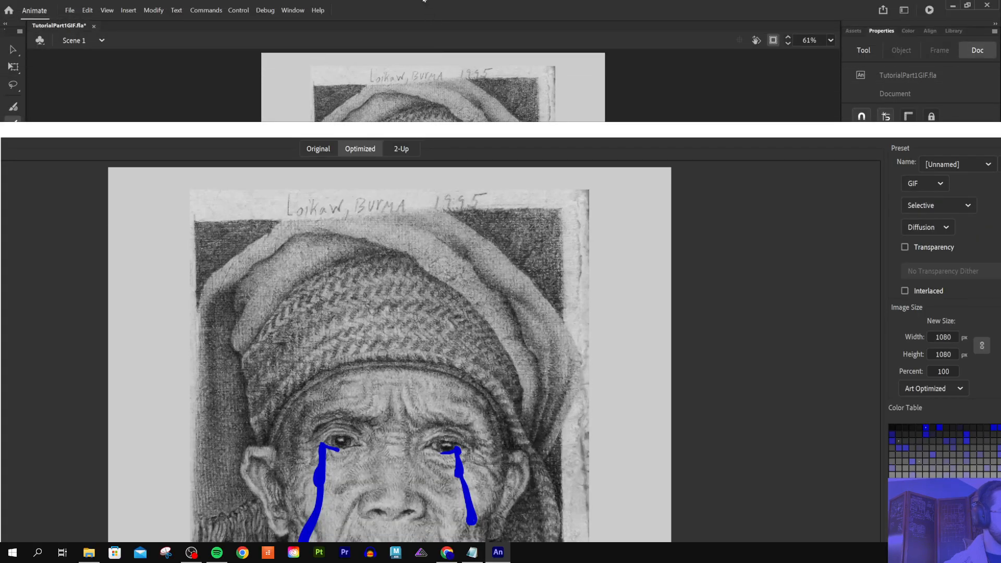
drag(424, 0, 85, 131)
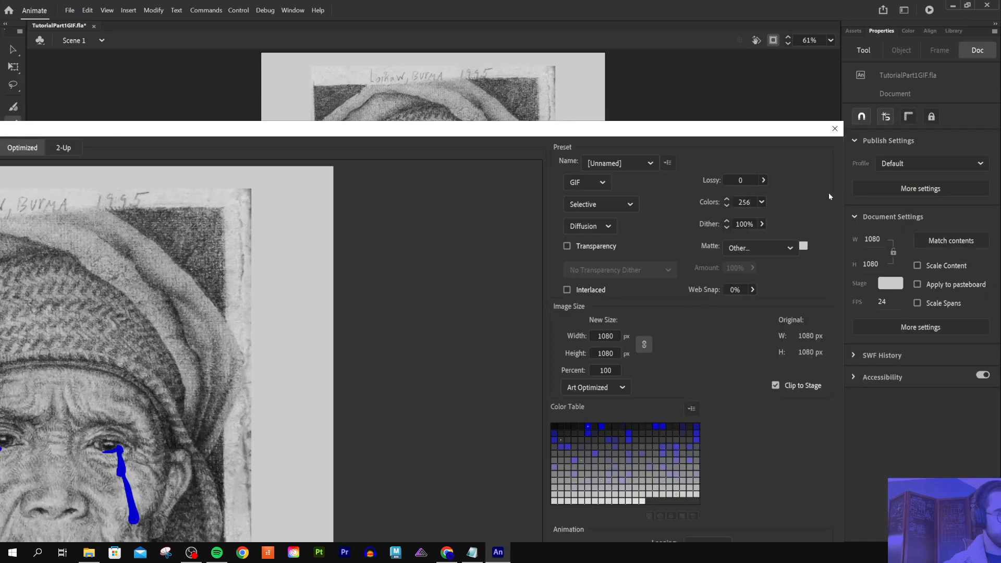
drag(844, 198, 270, 214)
drag(162, 132, 727, 44)
mouse_move(563, 33)
mouse_down()
mouse_move(563, 226)
mouse_move(559, 31)
mouse_up()
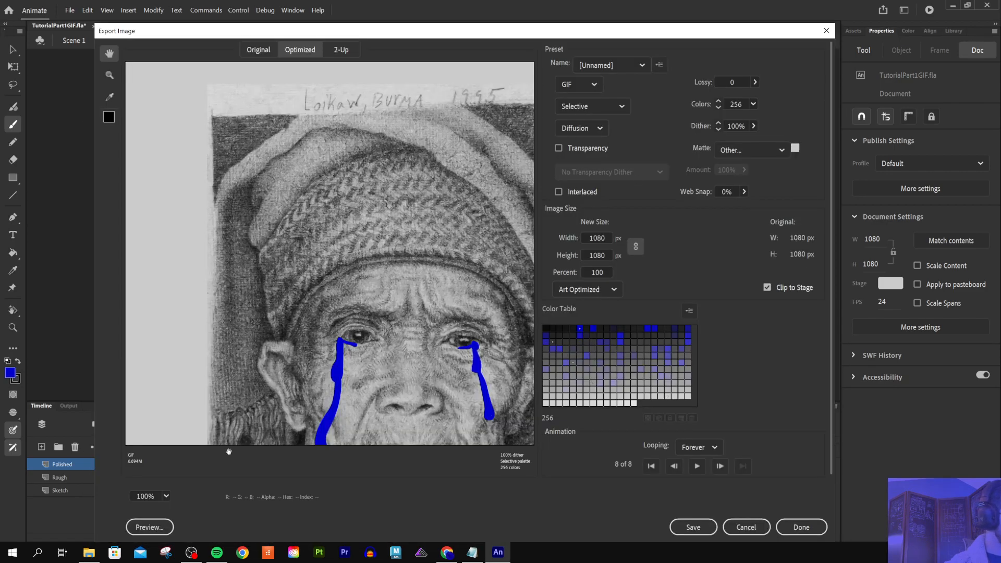
click(166, 497)
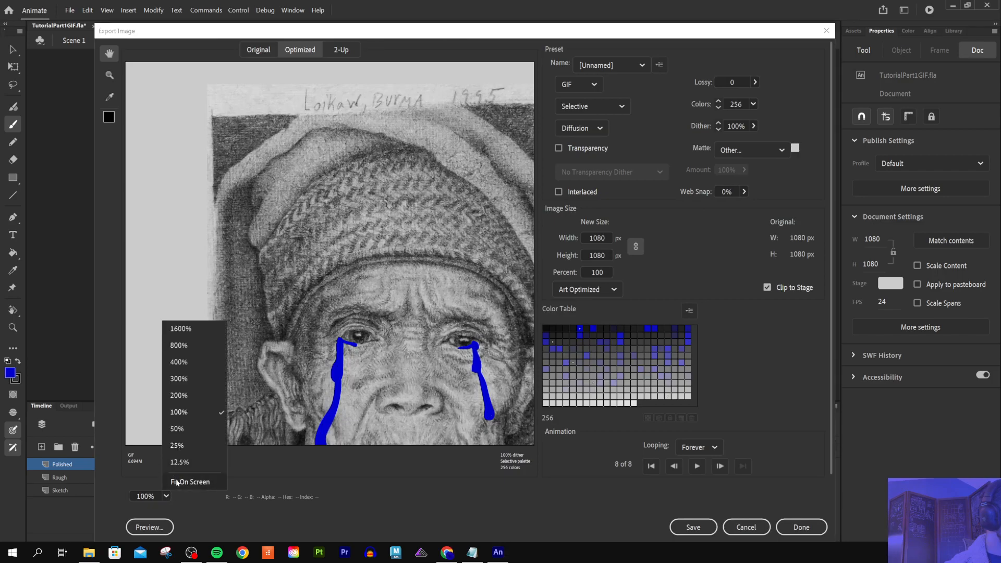
click(177, 482)
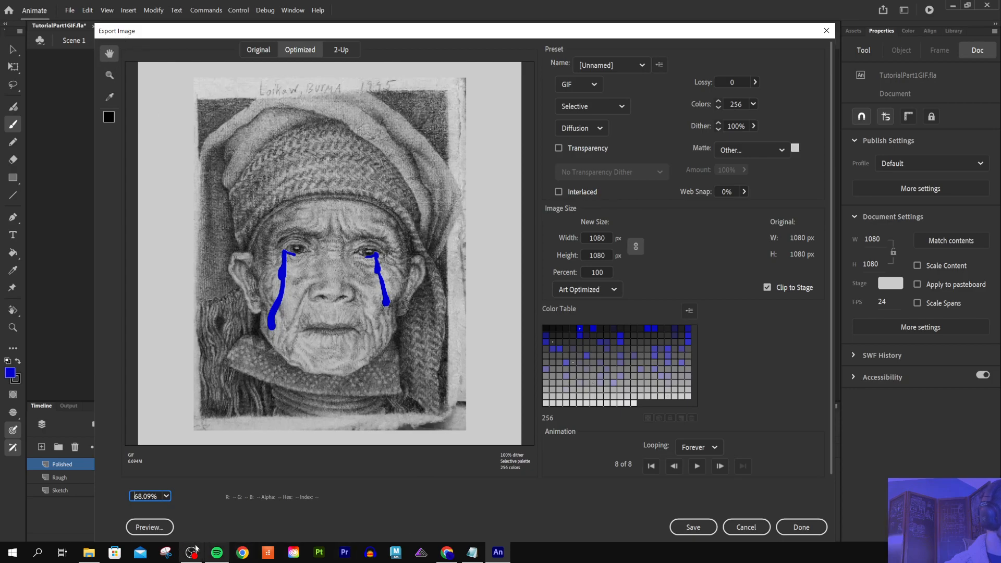
Step: Preview the animated GIF in the web browser and close the preview
click(162, 528)
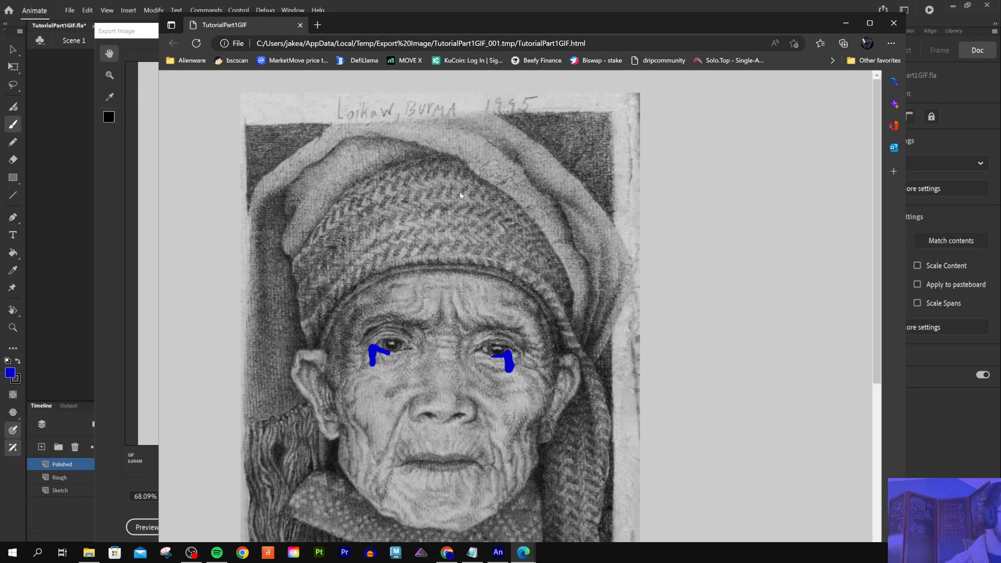
scroll(532, 179, down, 3)
scroll(532, 180, up, 2)
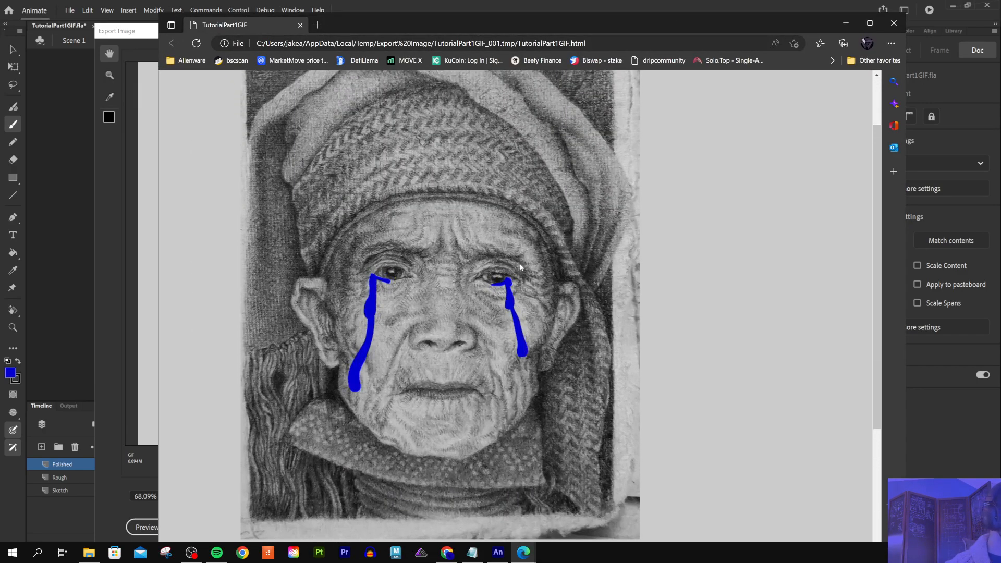
click(895, 24)
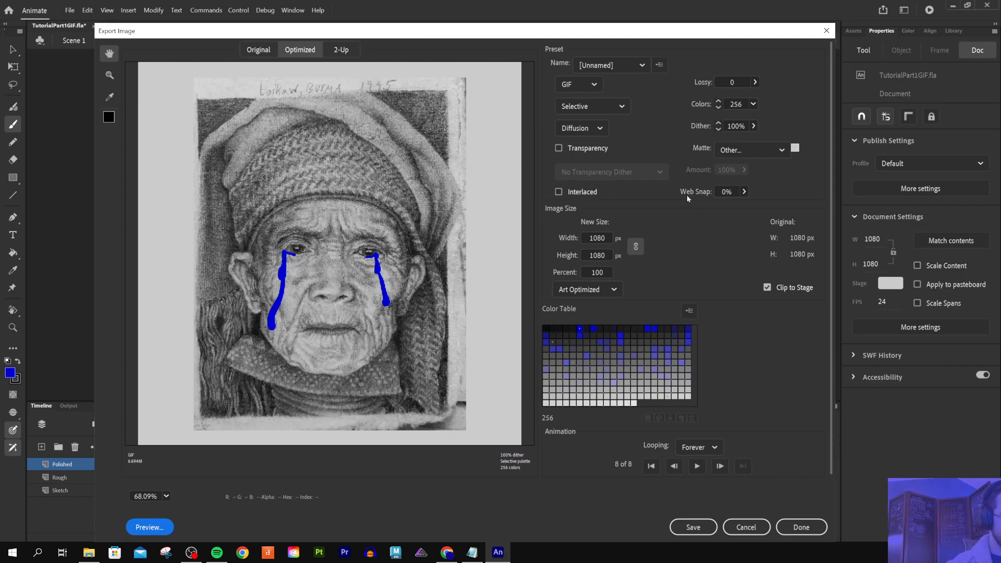
Step: Set the GIF's matte to the pale yellow-green colour CCCDA8
click(751, 150)
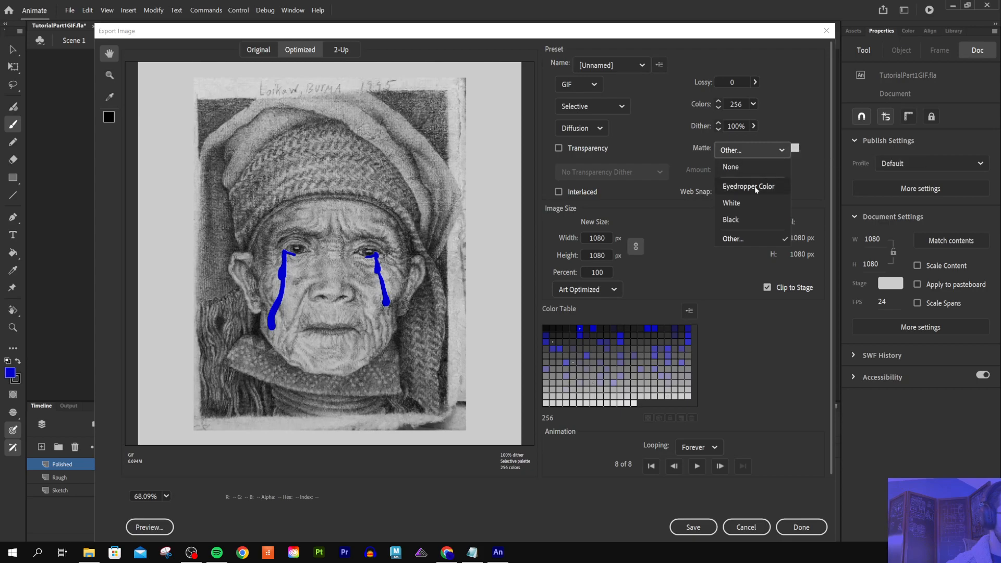
click(794, 147)
click(795, 148)
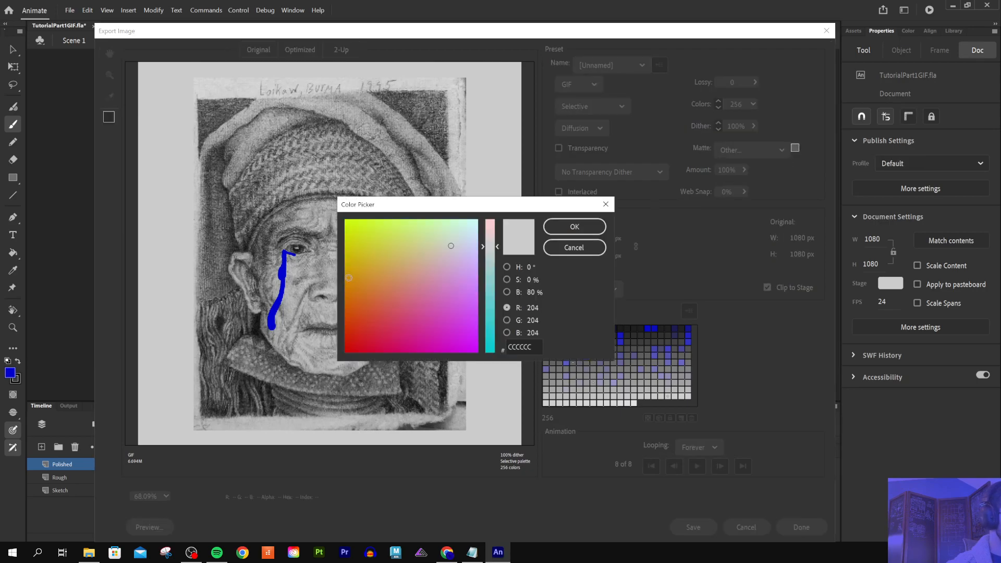
click(431, 240)
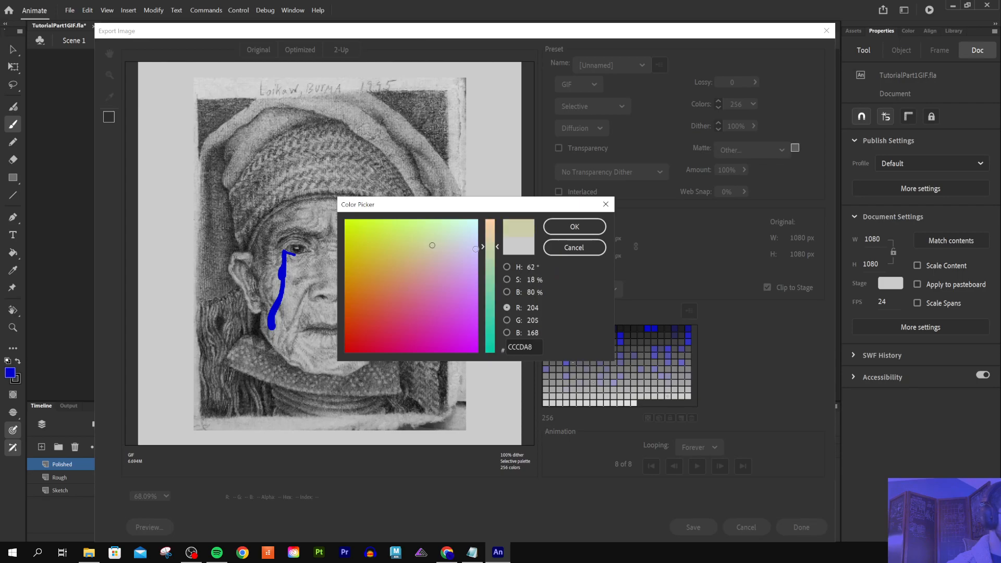
click(575, 226)
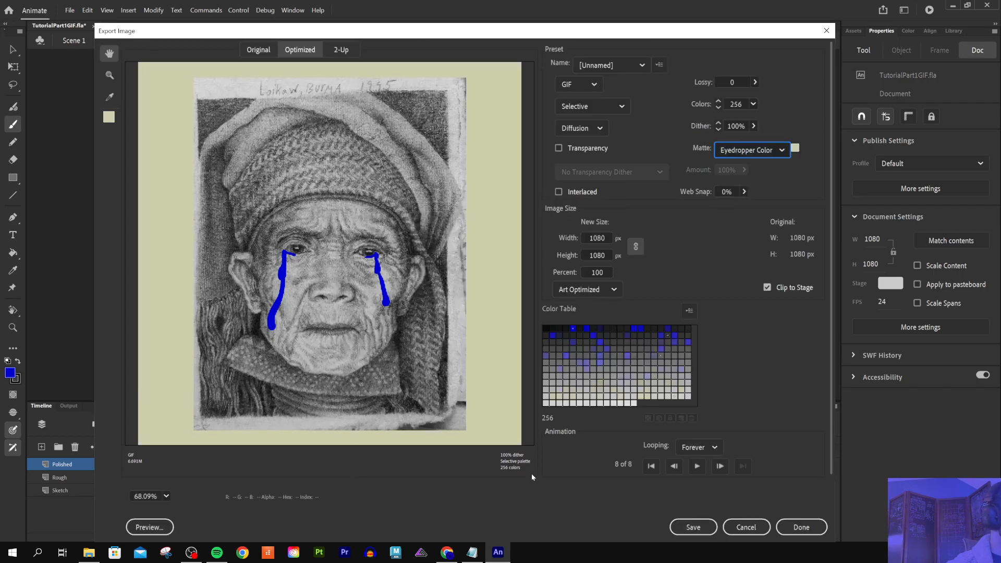
click(606, 386)
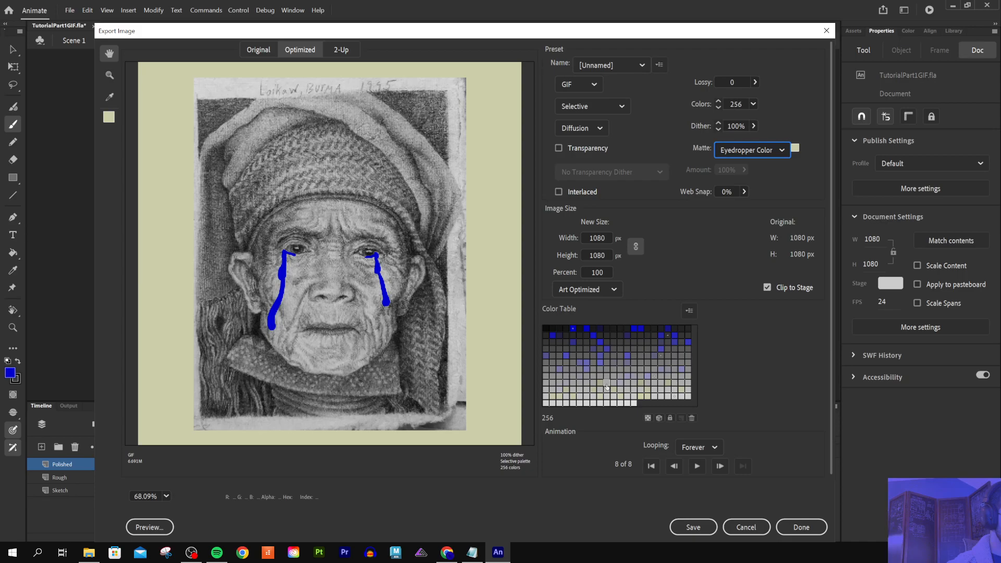
Step: Change the GIF's matte colour to a dark olive brown
click(796, 148)
mouse_move(454, 255)
mouse_down()
mouse_move(493, 280)
mouse_move(358, 320)
mouse_move(387, 299)
mouse_up()
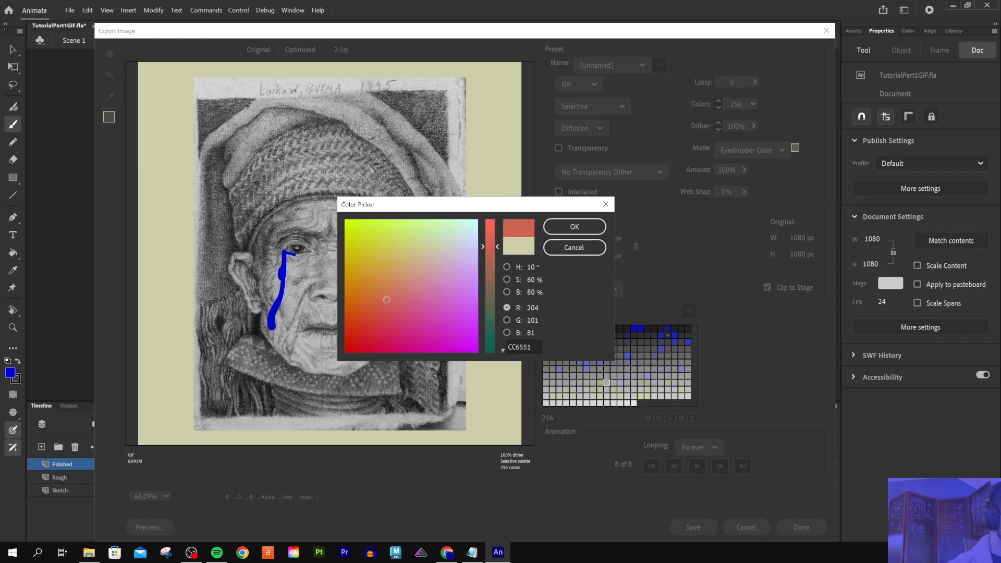
click(490, 296)
click(576, 224)
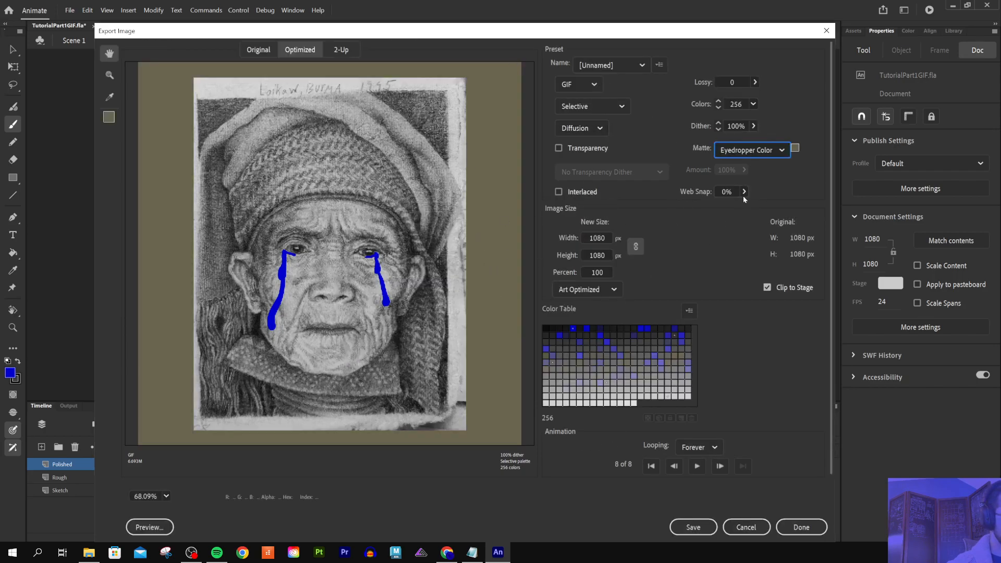
Step: Try a transparent GIF background, look through the export presets, and turn transparency back off
click(557, 148)
click(557, 148)
click(558, 148)
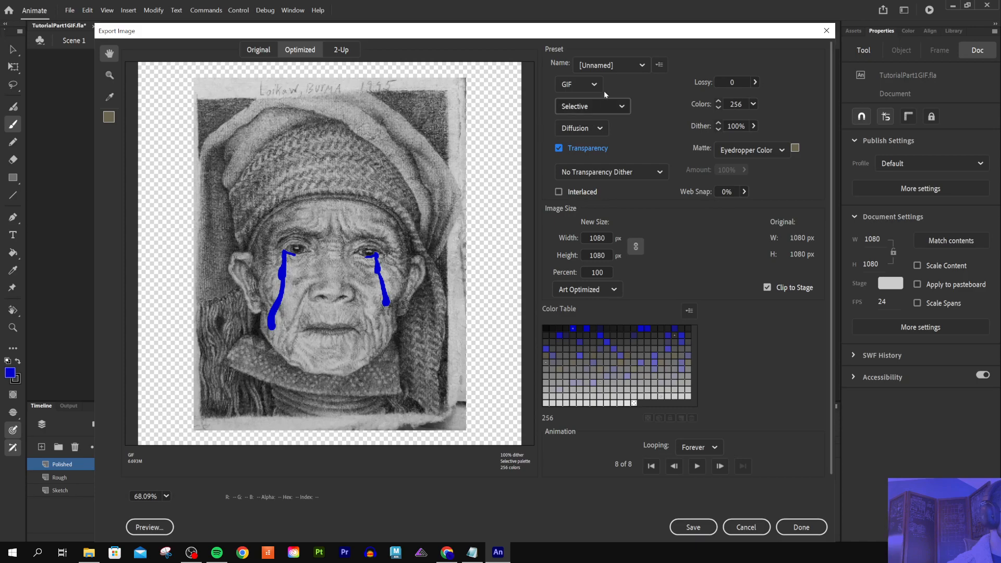
click(642, 66)
click(642, 66)
click(642, 66)
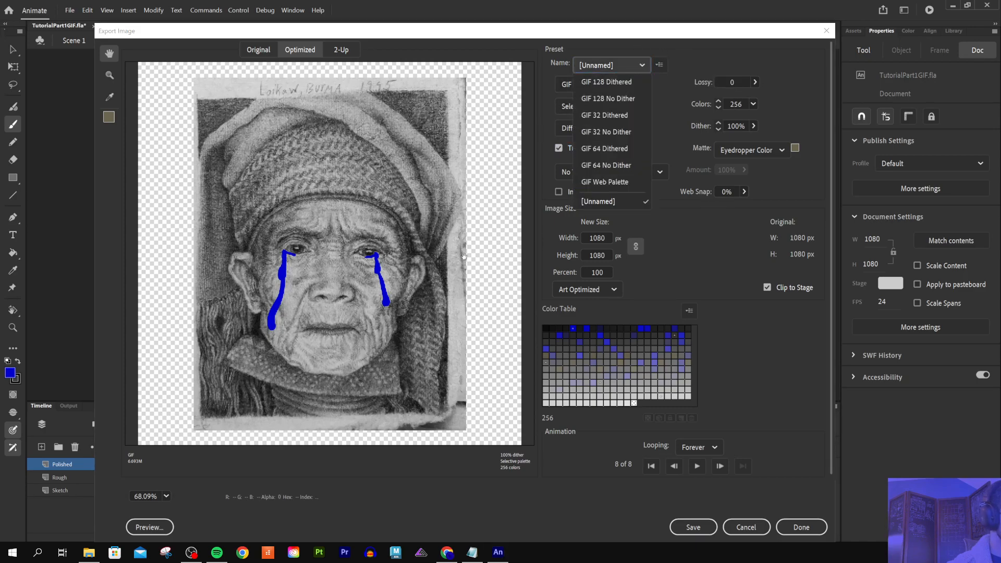
click(687, 231)
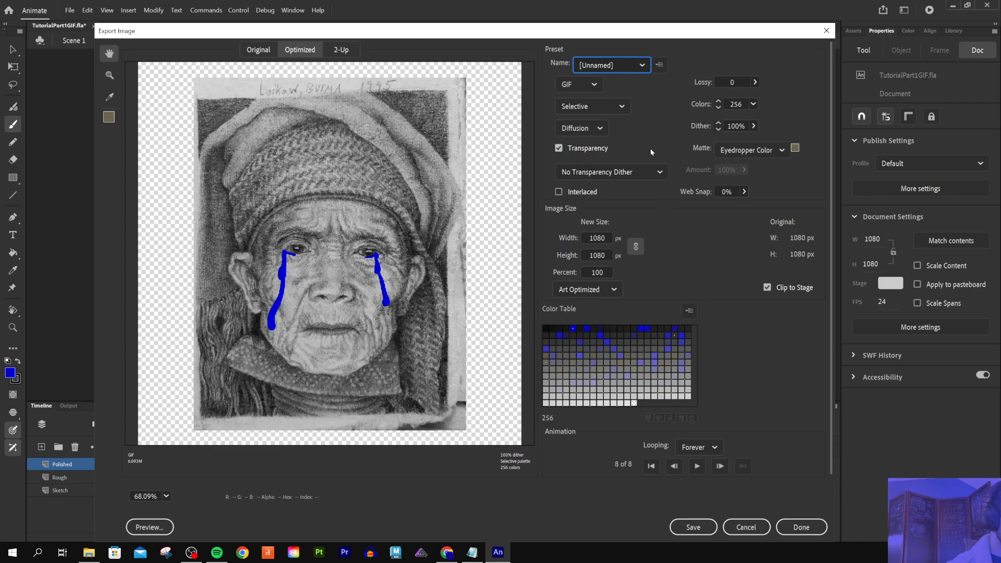
click(560, 148)
Step: Set the GIF's colour reduction algorithm to Adaptive
click(592, 110)
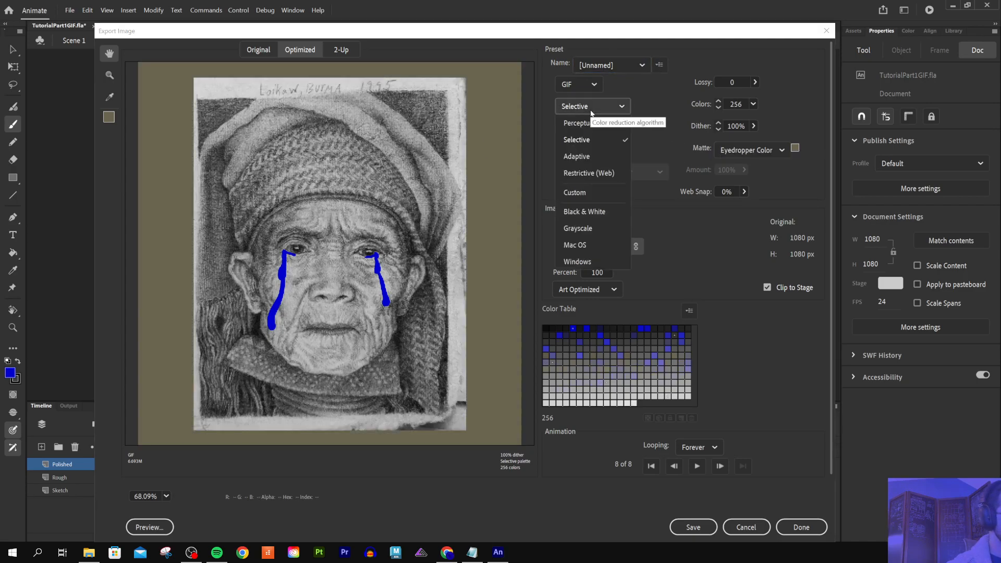
click(584, 156)
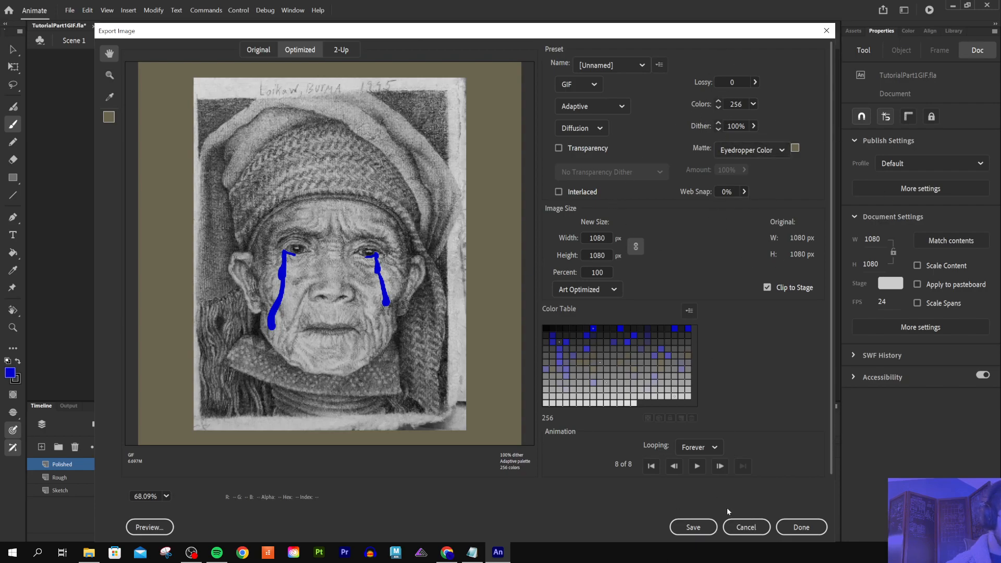
Step: Export the looping GIF as TutorialPart1GIF into the tutorialvideos folder
click(693, 527)
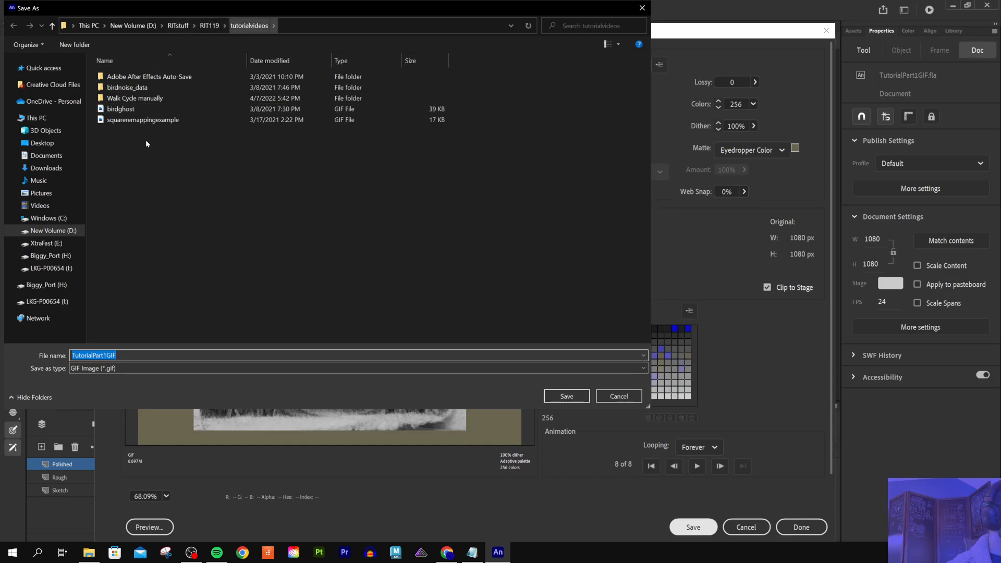
click(567, 396)
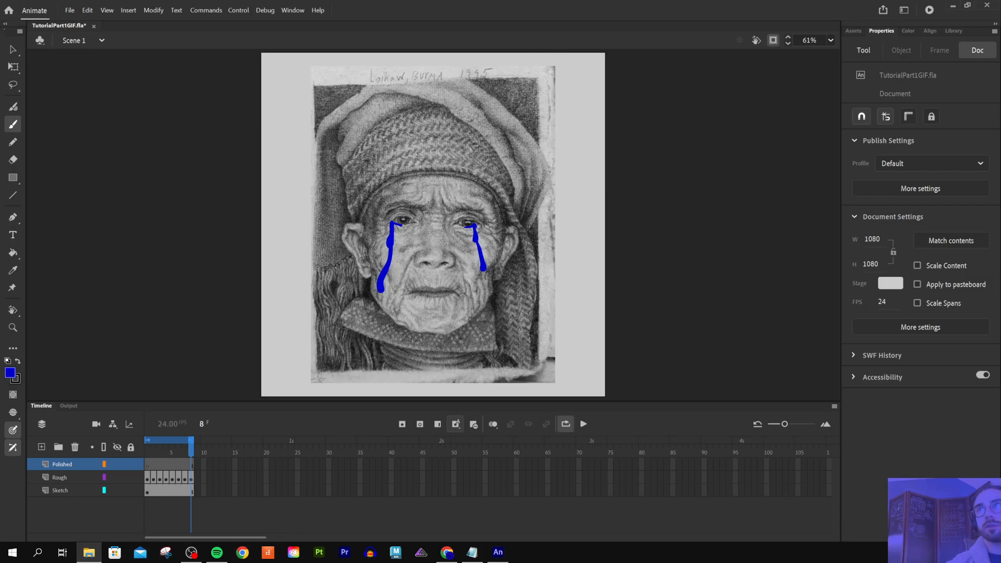
Step: Switch to File Explorer and go to the RITstuff > RIT119 > tutorialvideos folder on drive D
drag(441, 0, 601, 14)
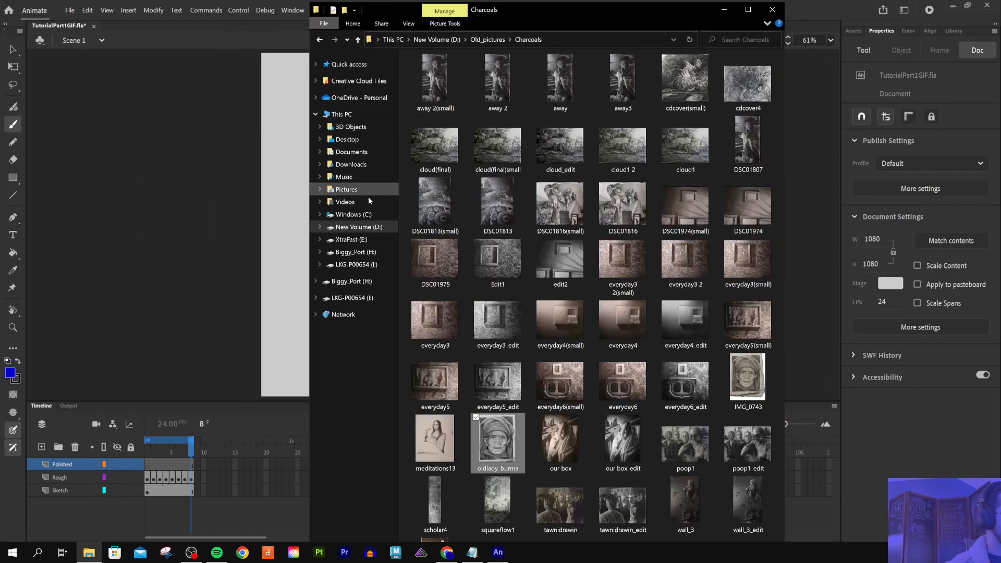
click(367, 228)
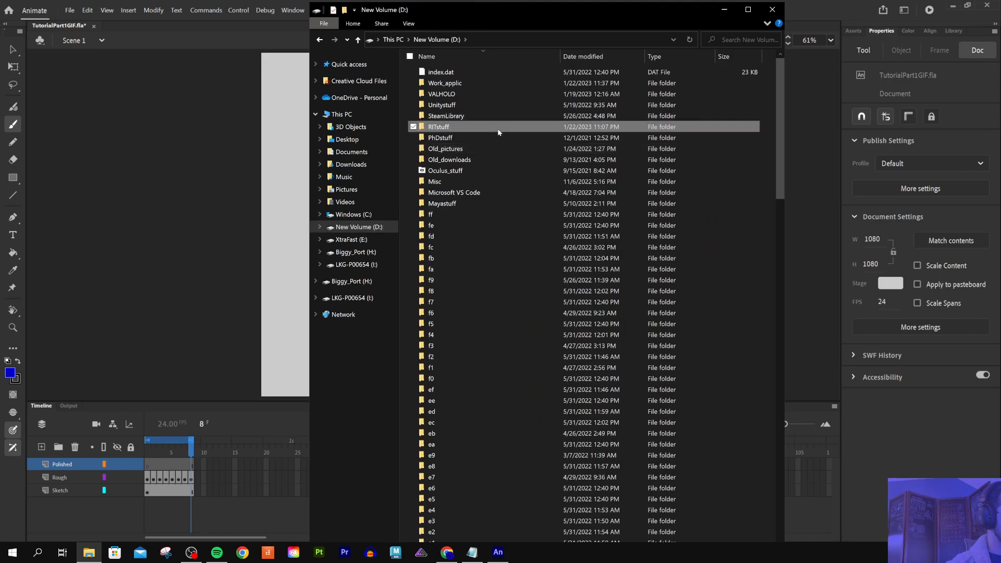
double_click(495, 127)
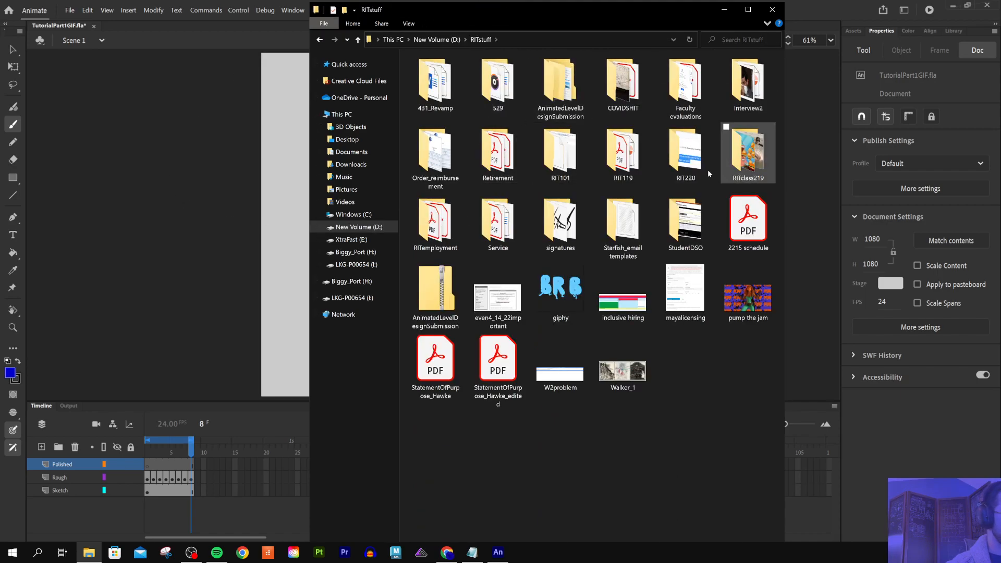
double_click(624, 167)
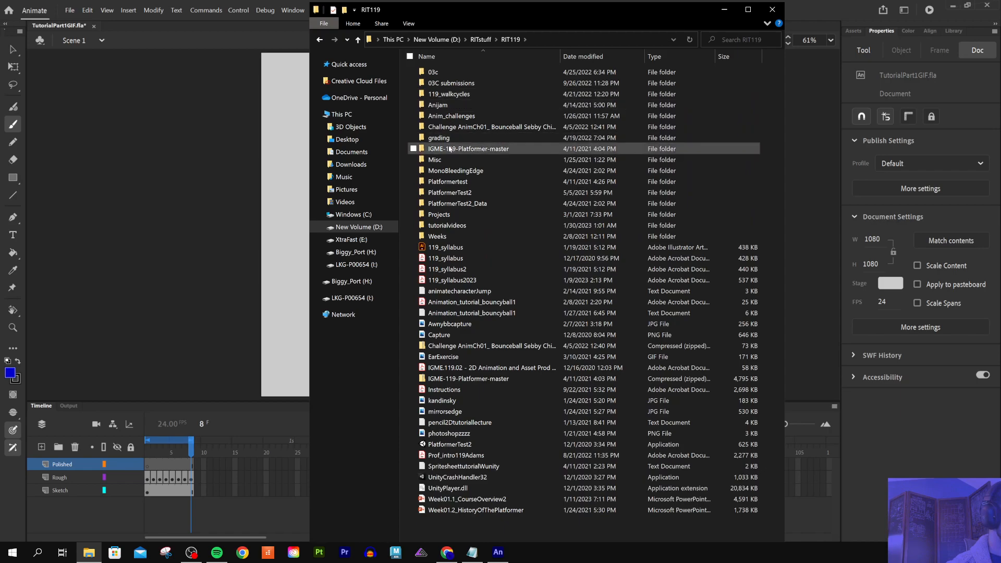
double_click(447, 225)
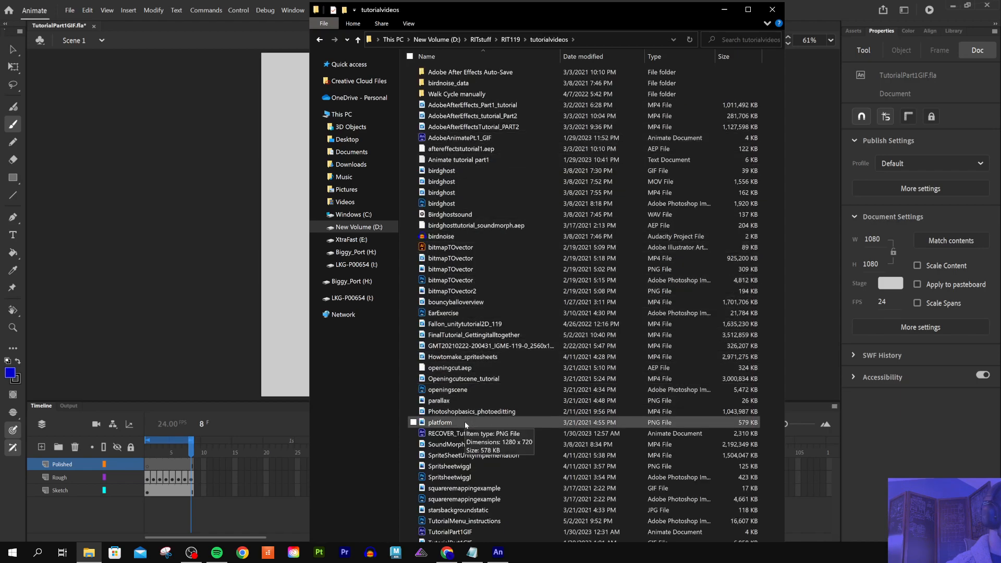
Step: Open the exported TutorialPart1GIF GIF to check how it plays, then close the viewer and the folder window
right_click(471, 526)
click(499, 523)
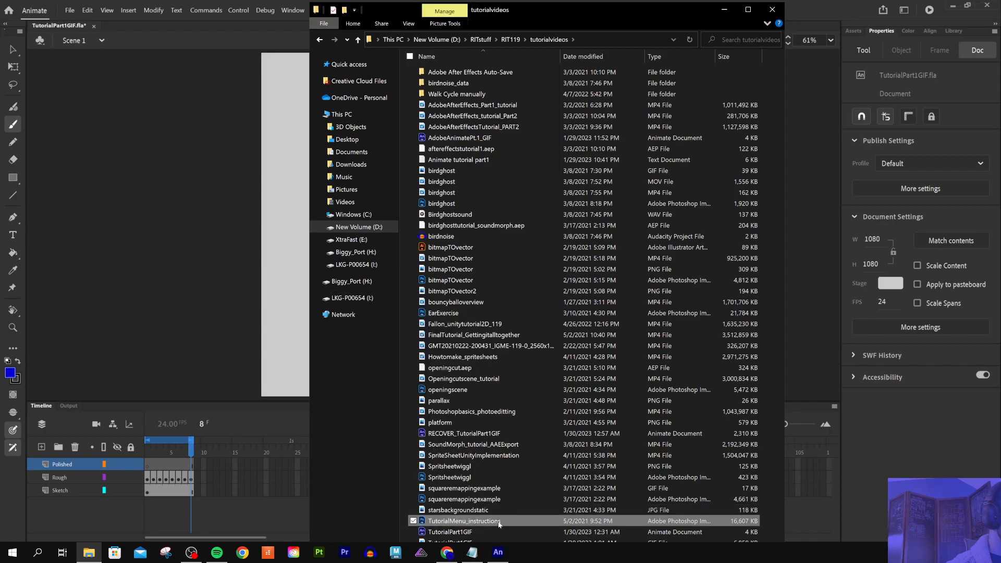
click(500, 489)
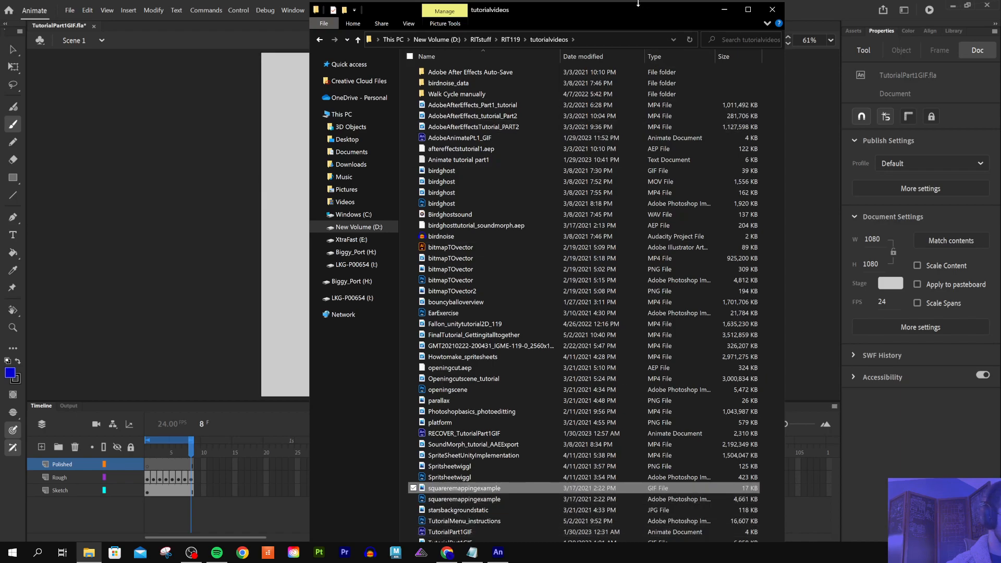
mouse_move(636, 4)
mouse_down()
mouse_move(648, 67)
mouse_move(631, 20)
mouse_up()
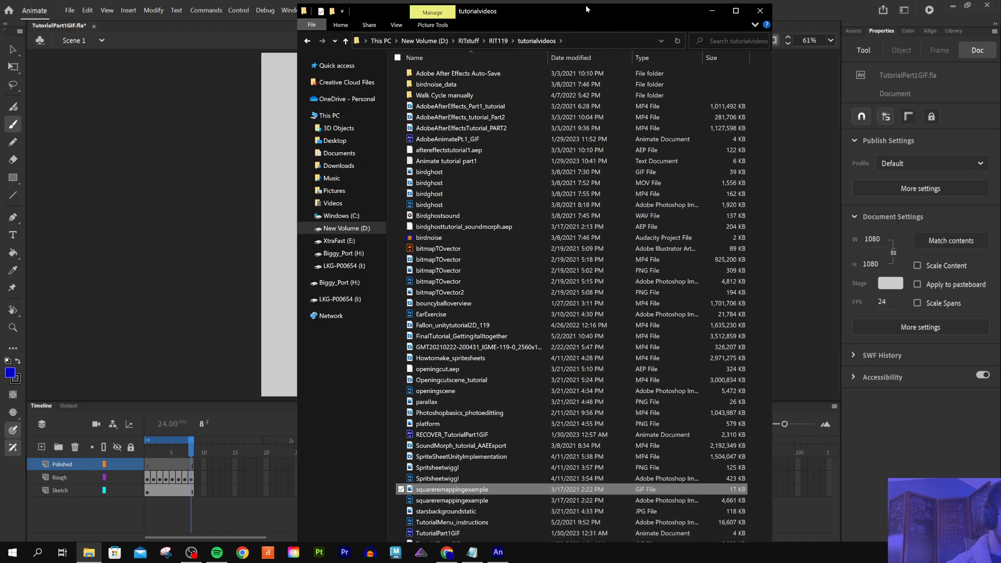
mouse_move(583, 4)
mouse_down()
mouse_move(598, 267)
mouse_move(581, 251)
mouse_move(587, 28)
mouse_up()
scroll(518, 413, down, 5)
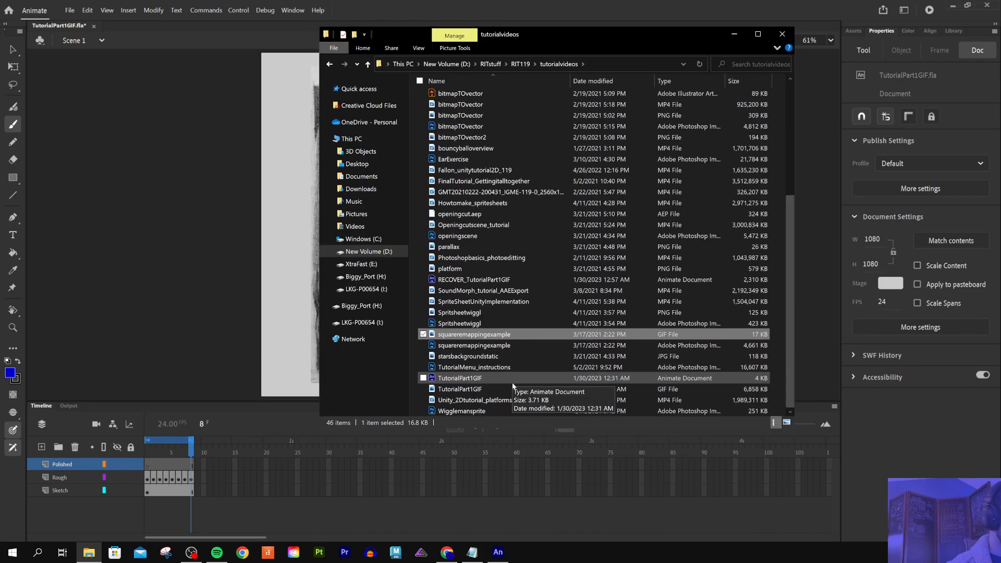
double_click(493, 390)
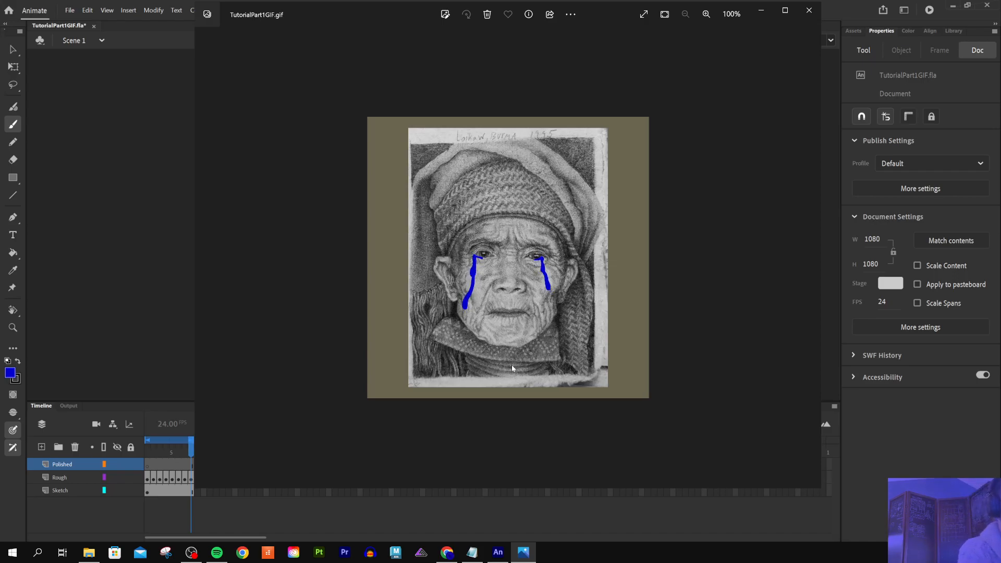
click(810, 11)
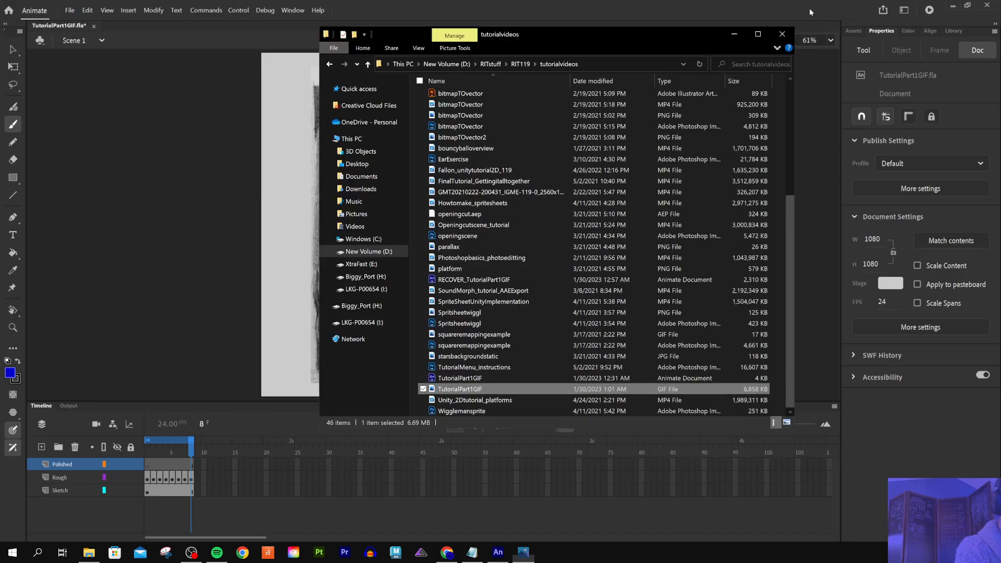
click(783, 35)
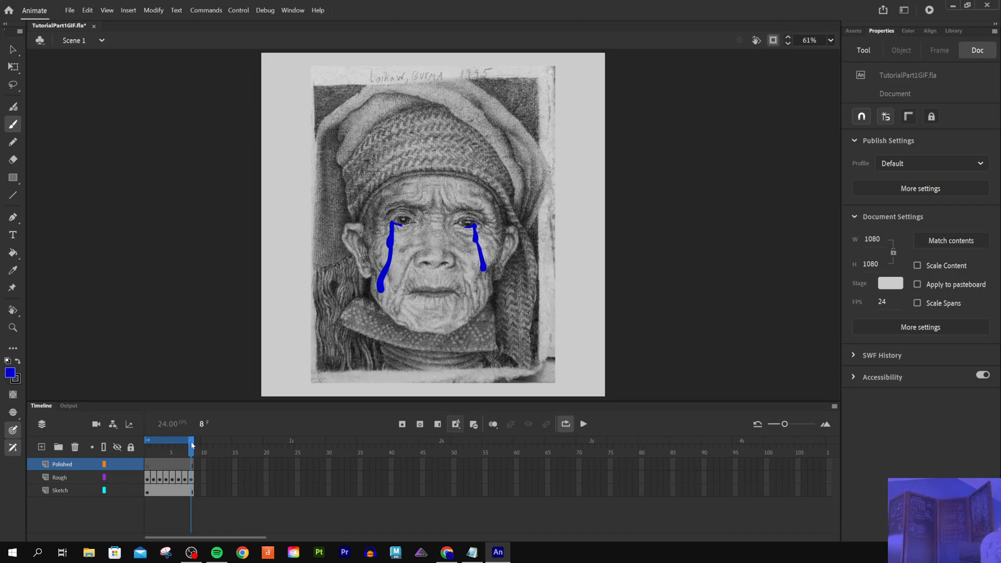
Step: Step back through the tear animation, check where it ends around frame 8, and play it back
key(comma)
key(comma)
key(comma)
key(comma)
key(comma)
key(comma)
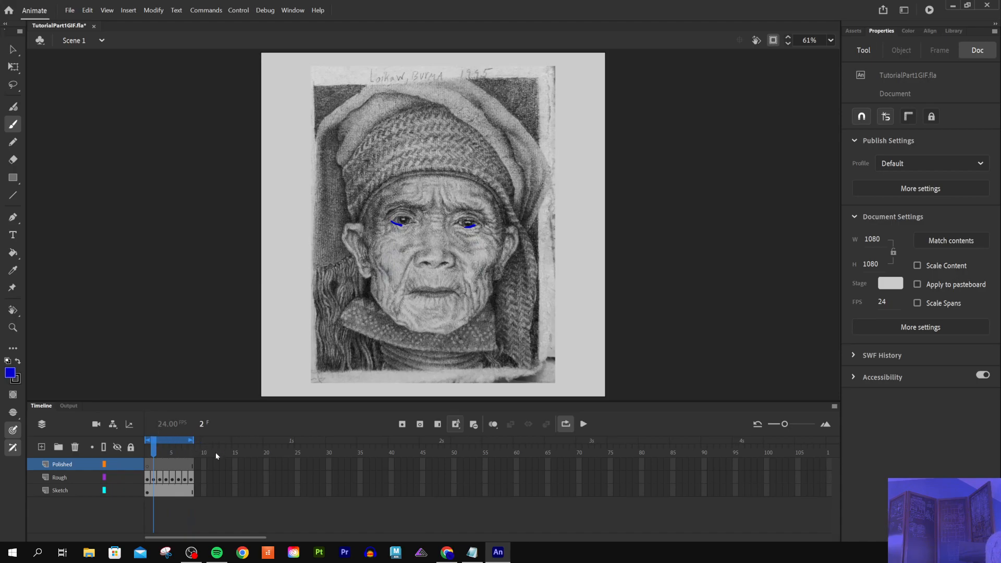
click(193, 467)
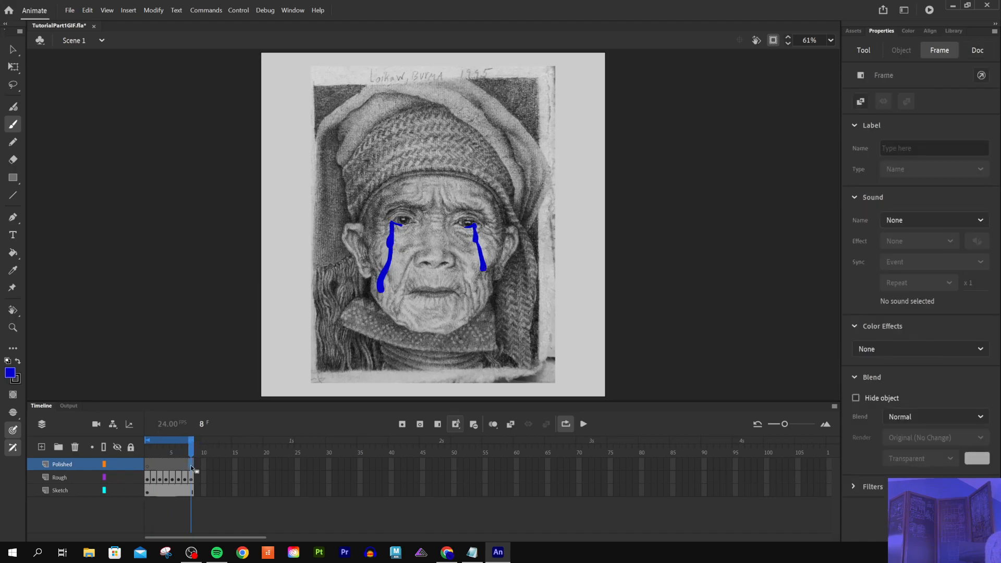
click(198, 465)
key(comma)
key(period)
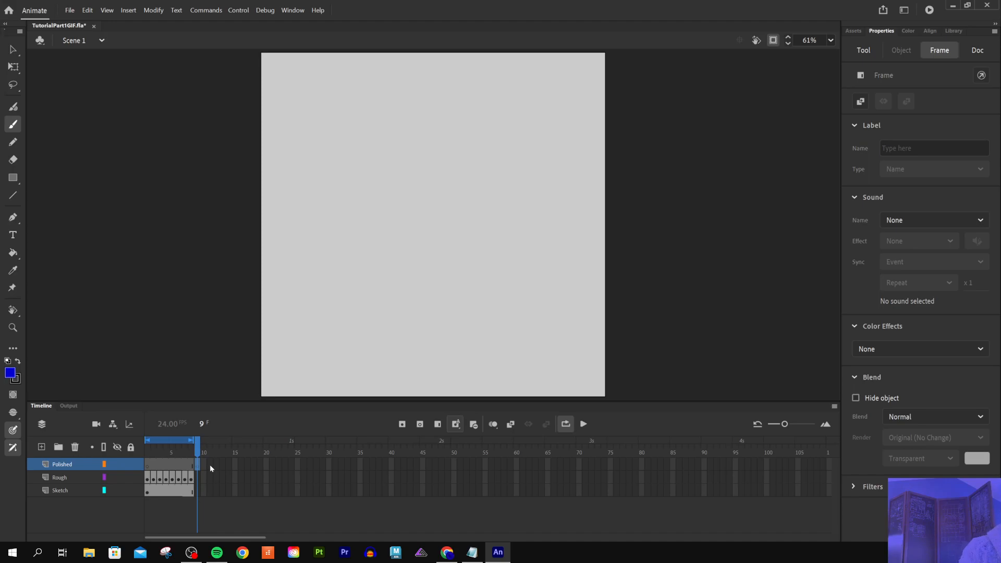
key(comma)
mouse_move(191, 465)
mouse_down()
mouse_move(153, 465)
mouse_move(190, 466)
mouse_up()
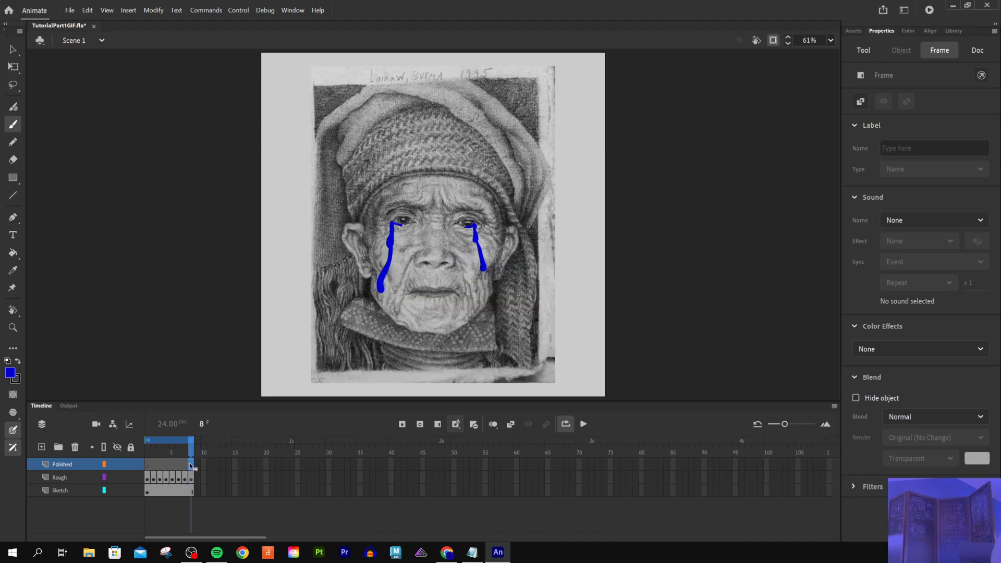
key(Return)
key(Return)
Step: Extend the Polished layer's frames to frame 15 and turn off loop playback
drag(192, 463, 235, 466)
click(190, 491)
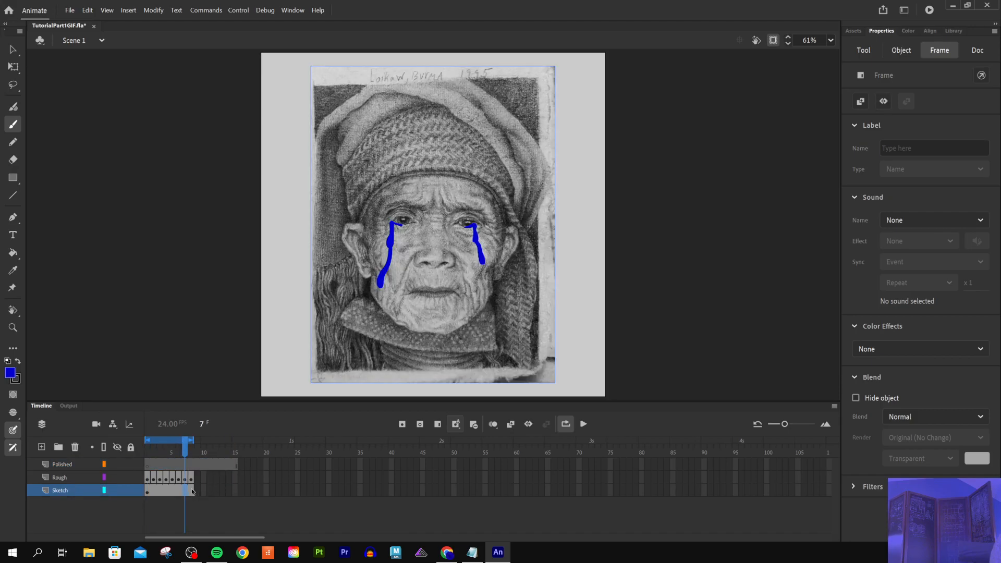
drag(192, 440, 147, 450)
click(567, 426)
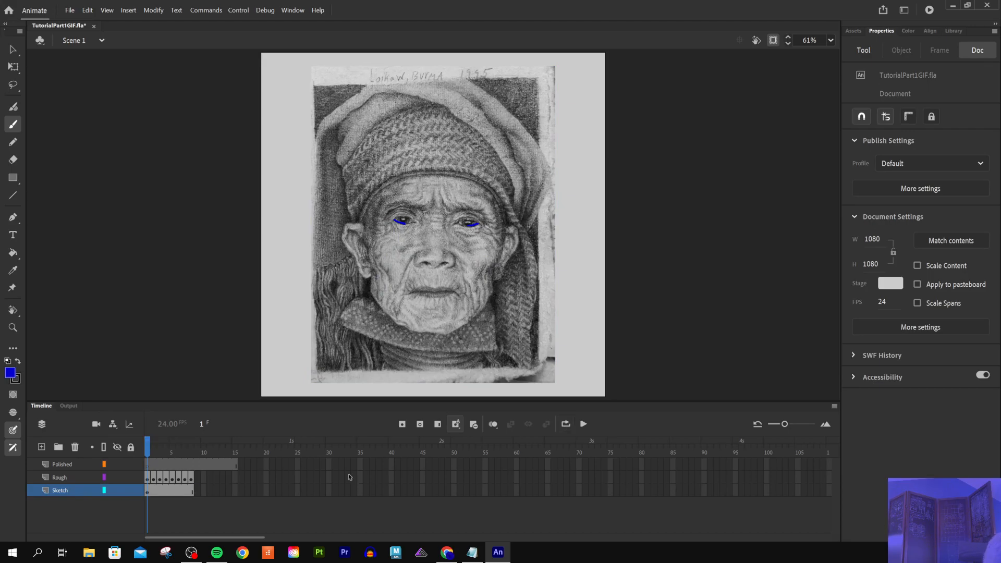
Step: Extend the portrait's frame span on the Sketch layer to frame 15
click(192, 490)
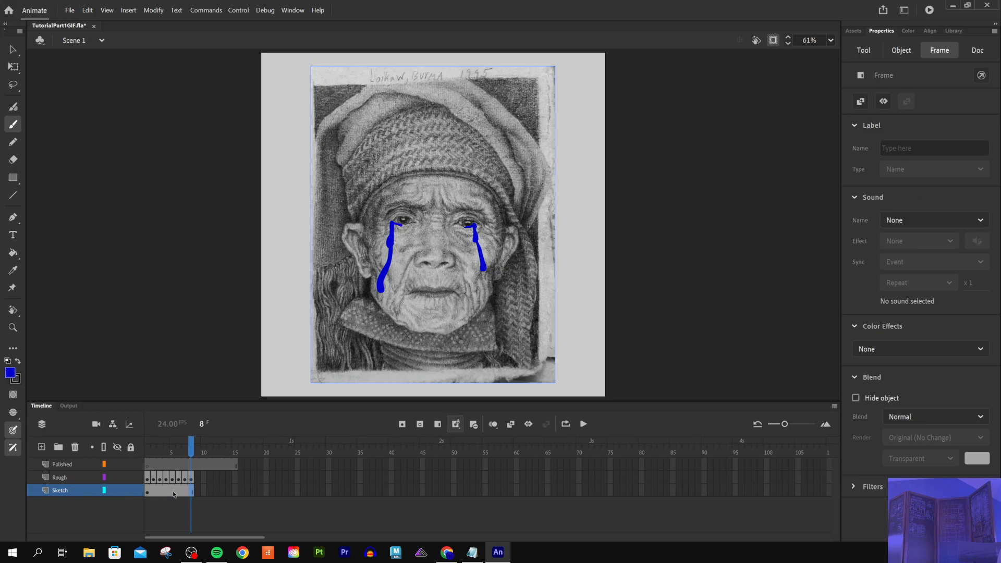
drag(192, 447, 147, 447)
double_click(193, 490)
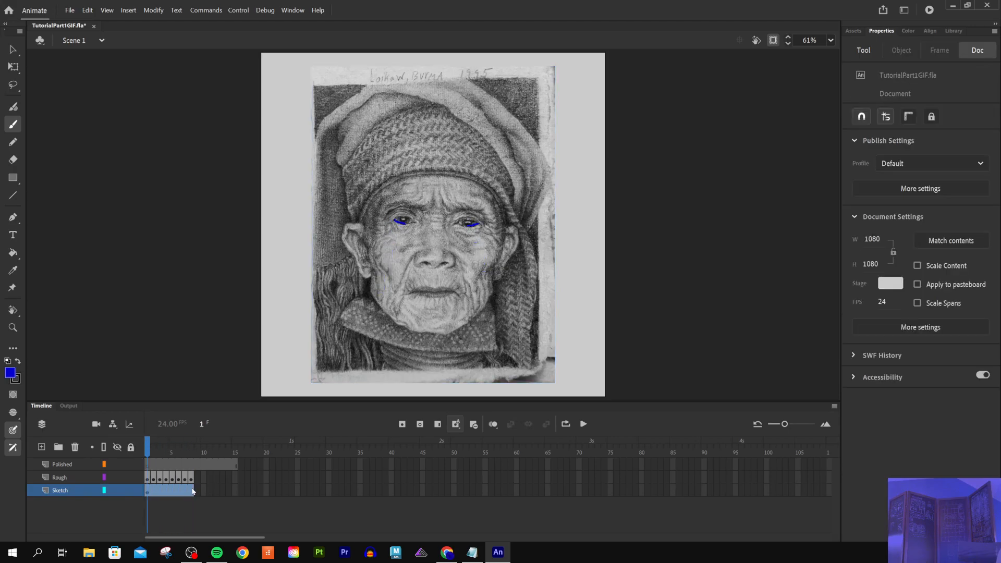
drag(193, 491, 233, 492)
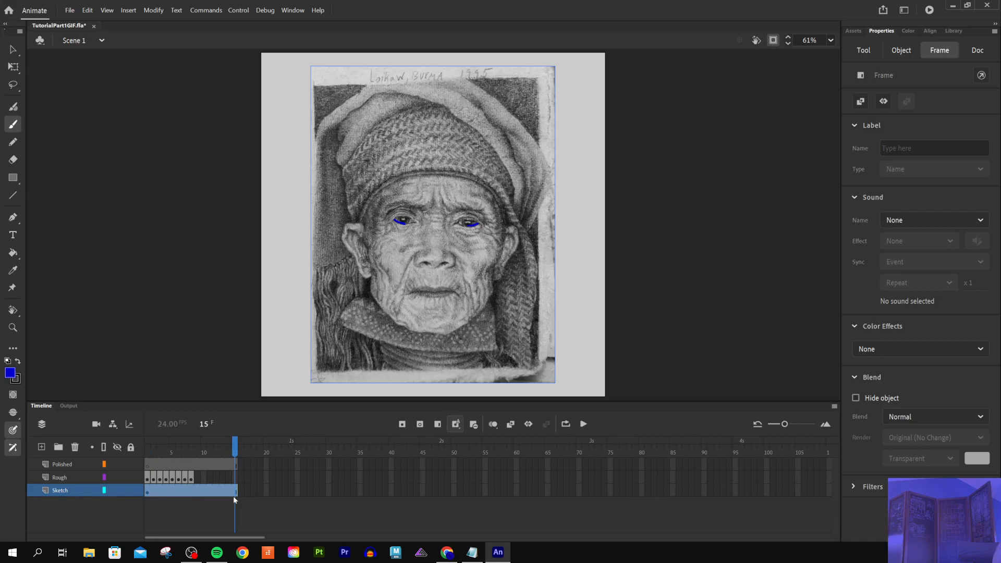
Step: Hold the last tear drawing on the Rough layer through frame 10 and step through the held frames
click(191, 478)
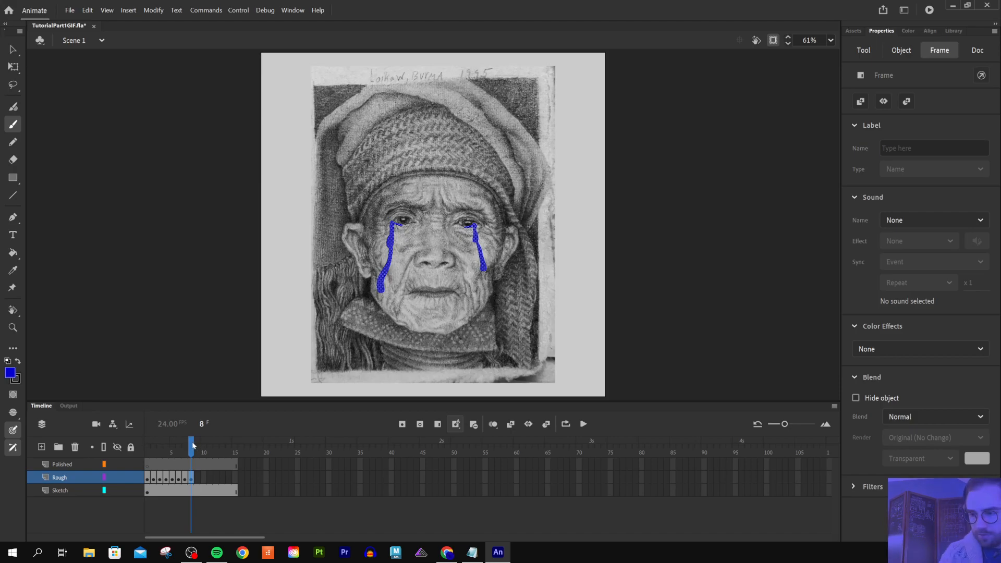
click(200, 477)
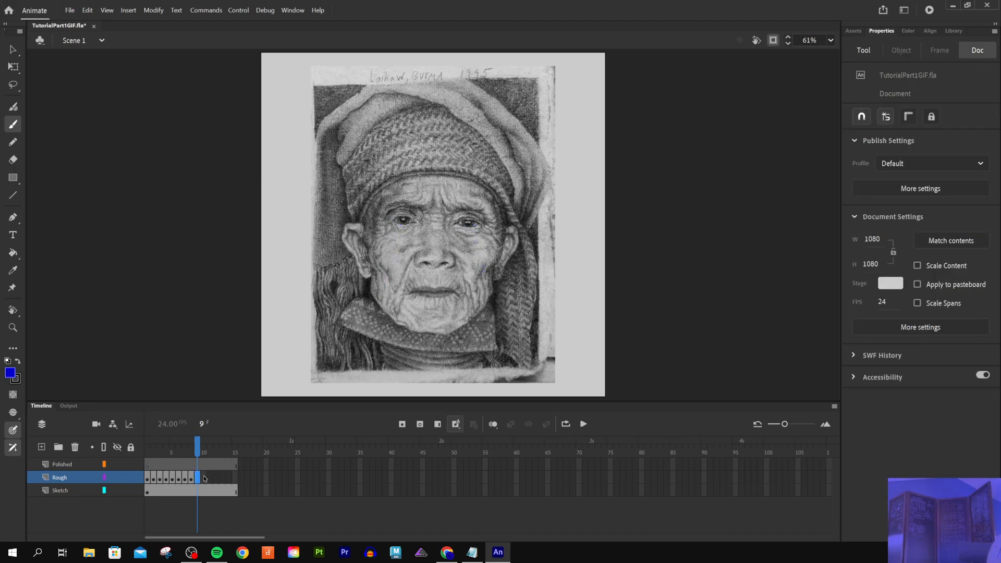
click(205, 479)
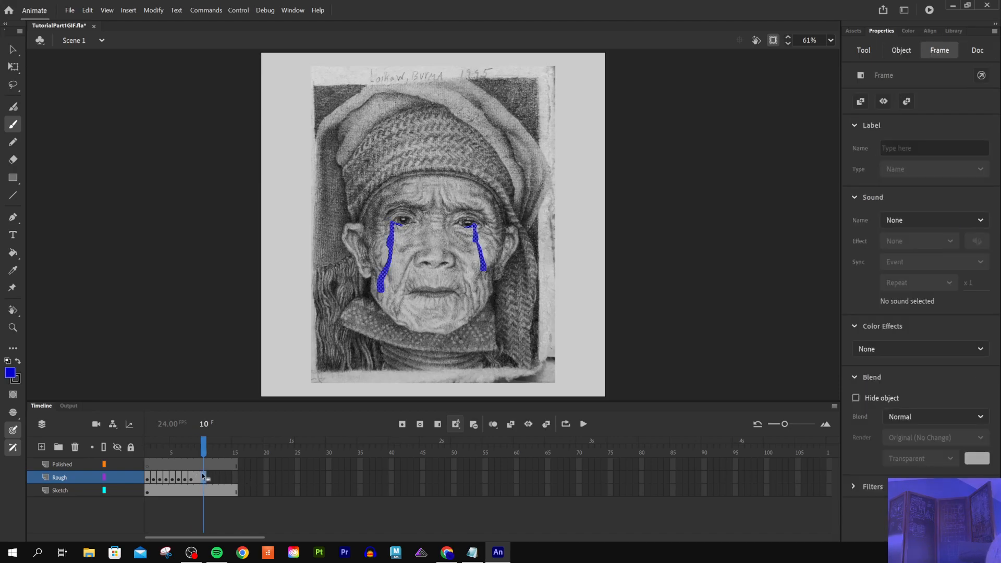
drag(205, 447, 193, 451)
key(period)
key(period)
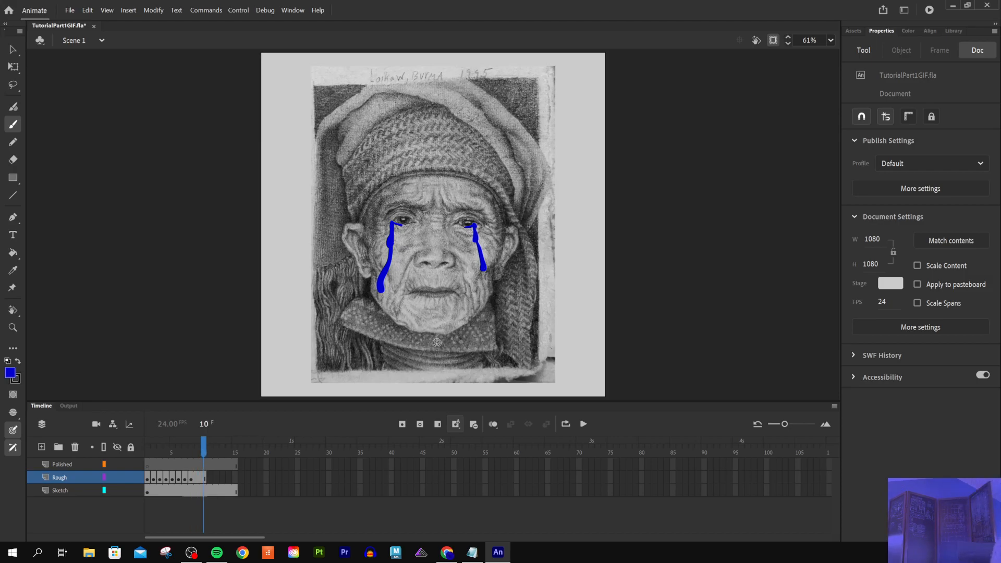
Step: Set the brush fill to dark red and paint a small dot under the nose on frame 10 of the Rough layer
click(9, 373)
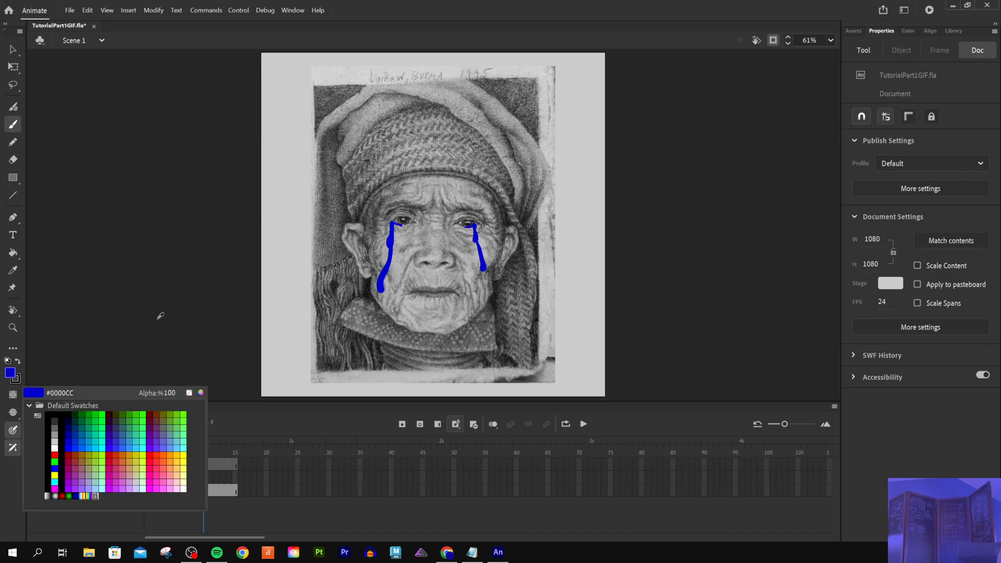
click(71, 462)
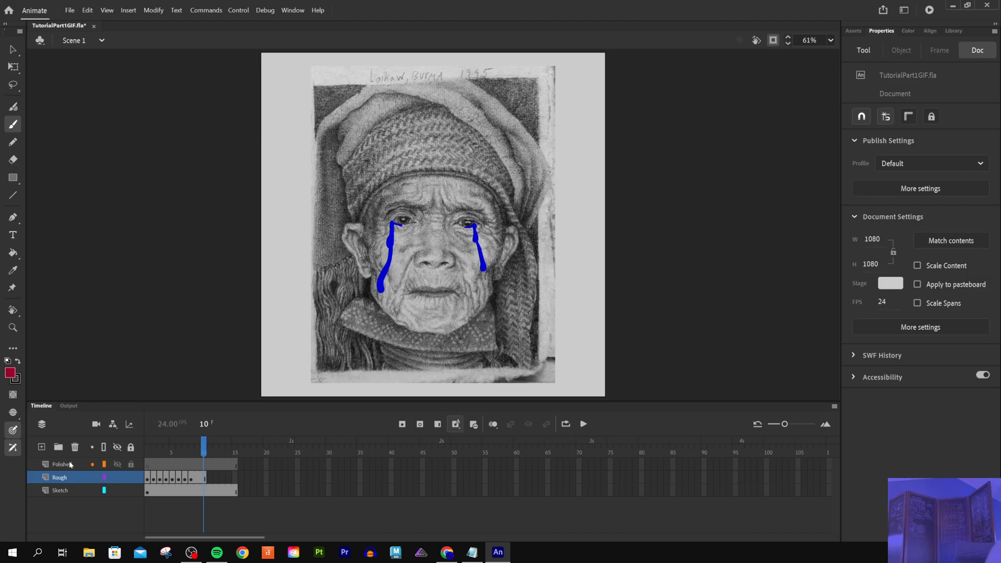
click(425, 264)
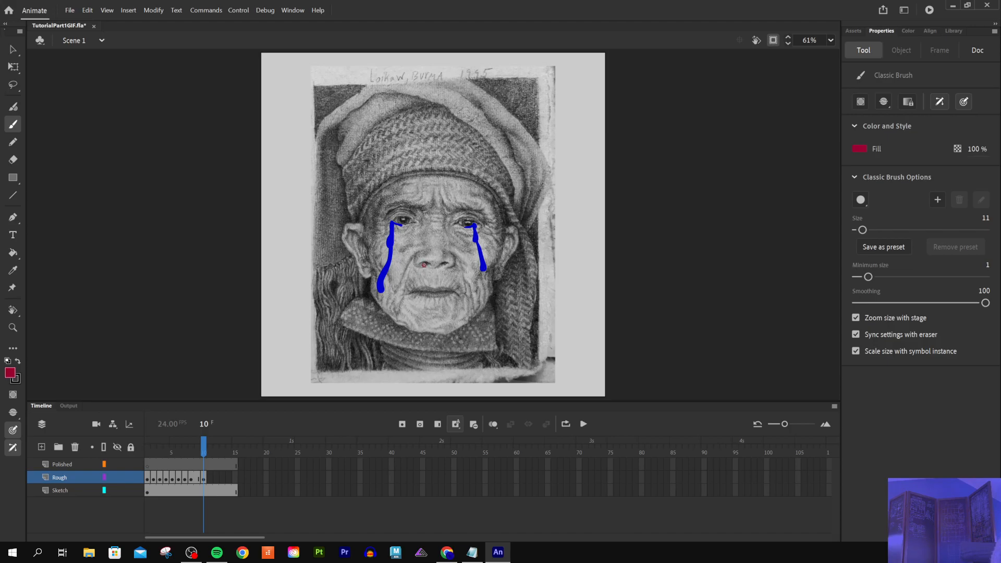
click(424, 265)
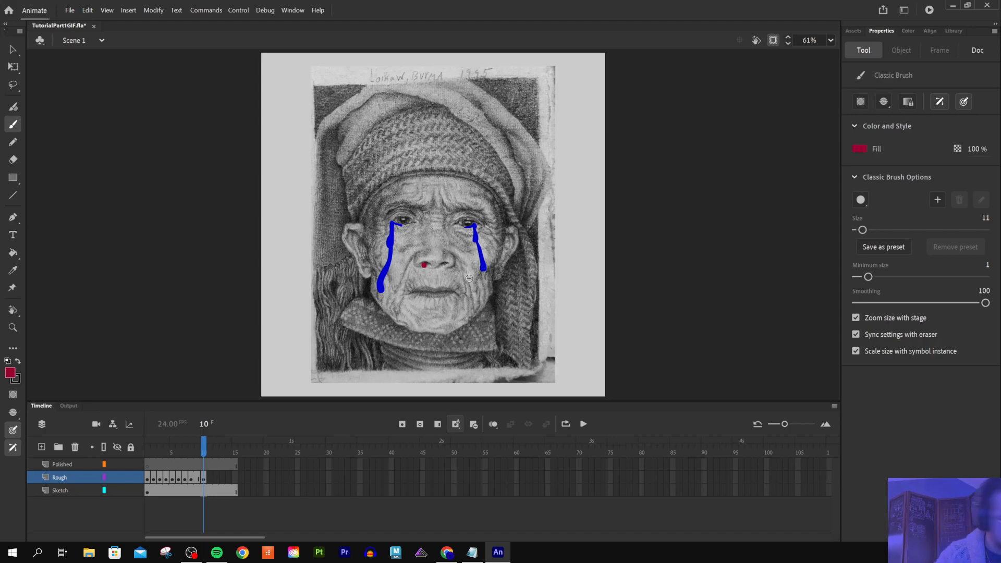
Step: Add two more frames up to frame 12 and paint a larger dark red dot on the mouth there
key(F6)
key(F6)
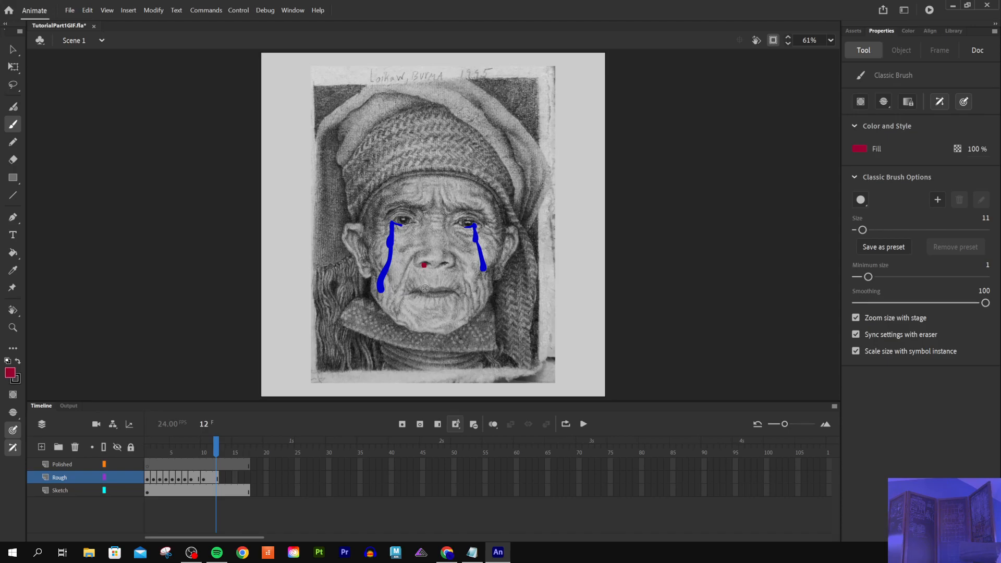
drag(422, 290, 426, 294)
drag(424, 291, 423, 291)
Step: Compare frames 10 to 12 and remove the small nose dot from frame 12 of the Rough layer
click(216, 449)
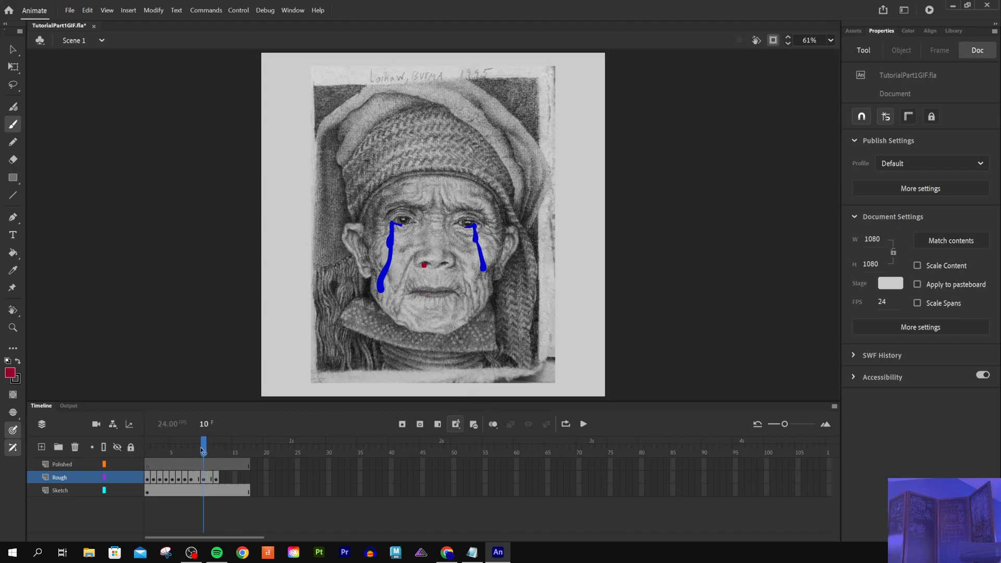
key(.)
key(.)
mouse_move(217, 440)
mouse_down()
mouse_move(227, 442)
mouse_move(216, 447)
mouse_up()
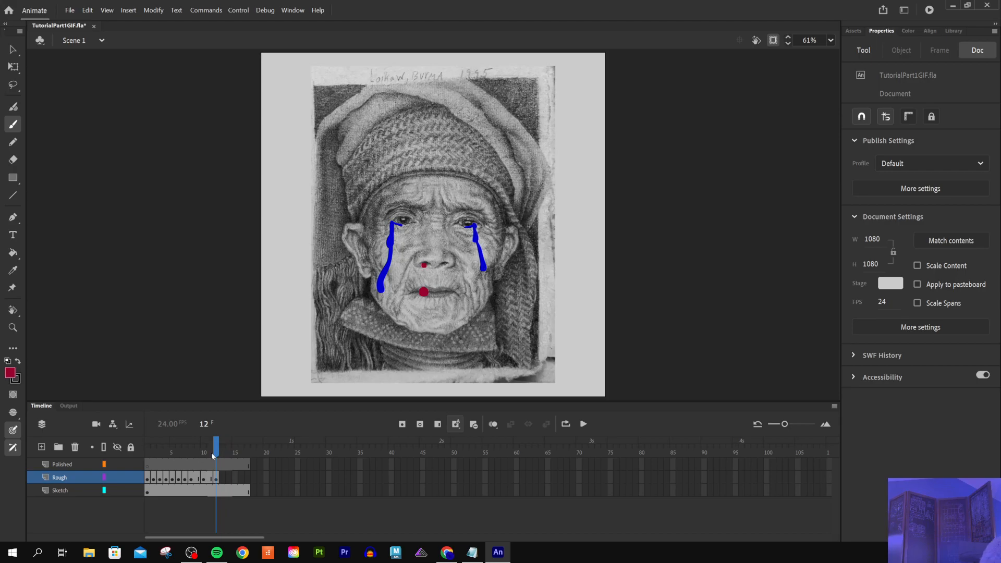
click(423, 263)
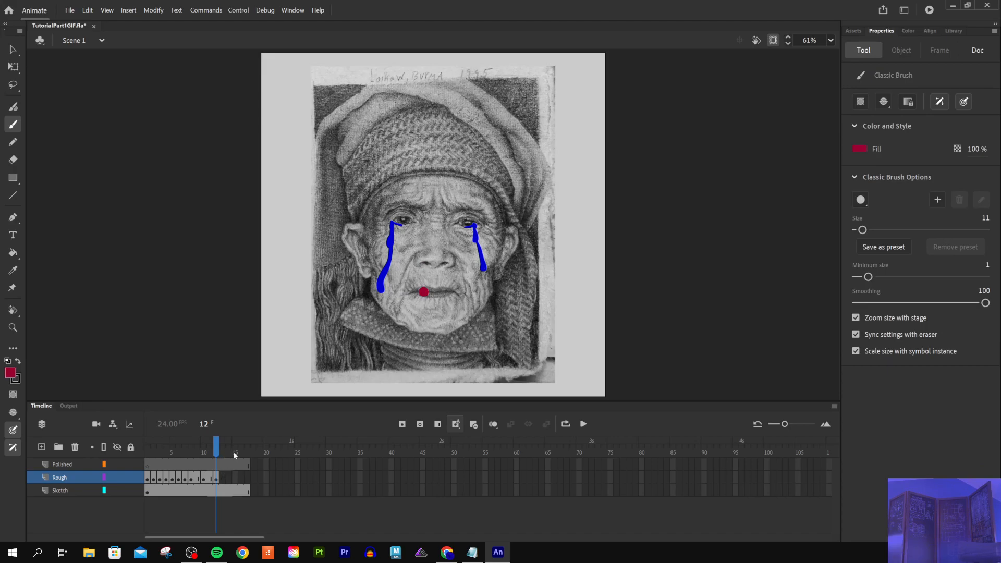
Step: Add two frames up to frame 14 of the Rough layer and paint a wide dark red ellipse below the collar there
key(F5)
key(F5)
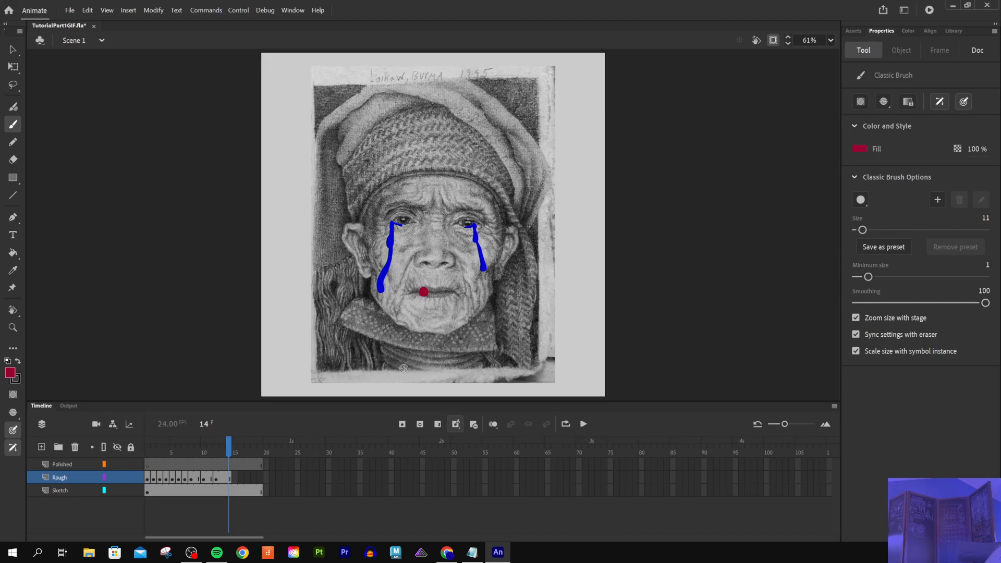
mouse_move(410, 363)
mouse_down()
mouse_move(439, 366)
mouse_move(411, 363)
mouse_up()
drag(411, 362, 412, 363)
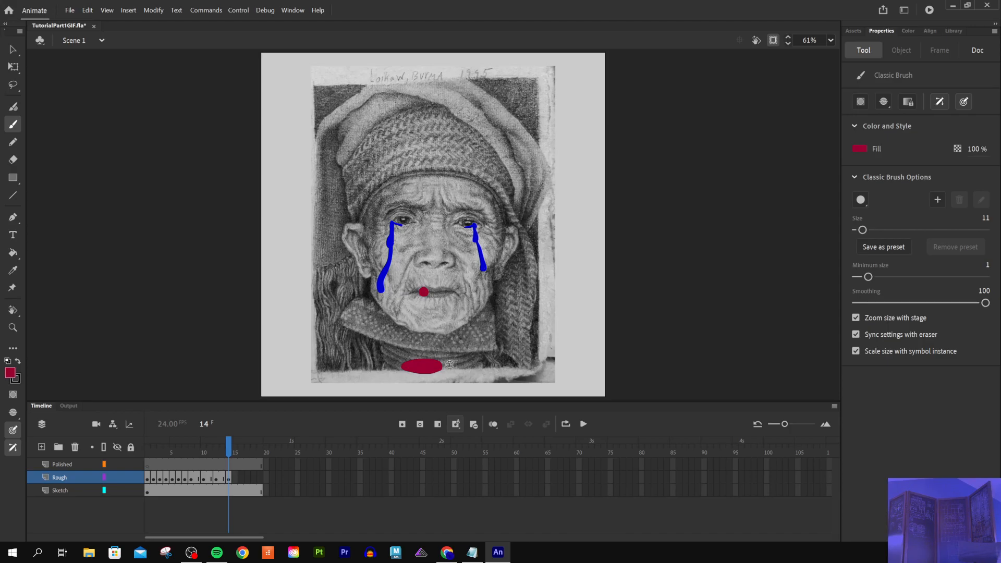
Step: Add two held frames up to frame 16 and remove the red mouth dot from frame 14 of the Rough layer
mouse_move(228, 448)
mouse_down()
mouse_move(203, 449)
mouse_move(228, 449)
mouse_up()
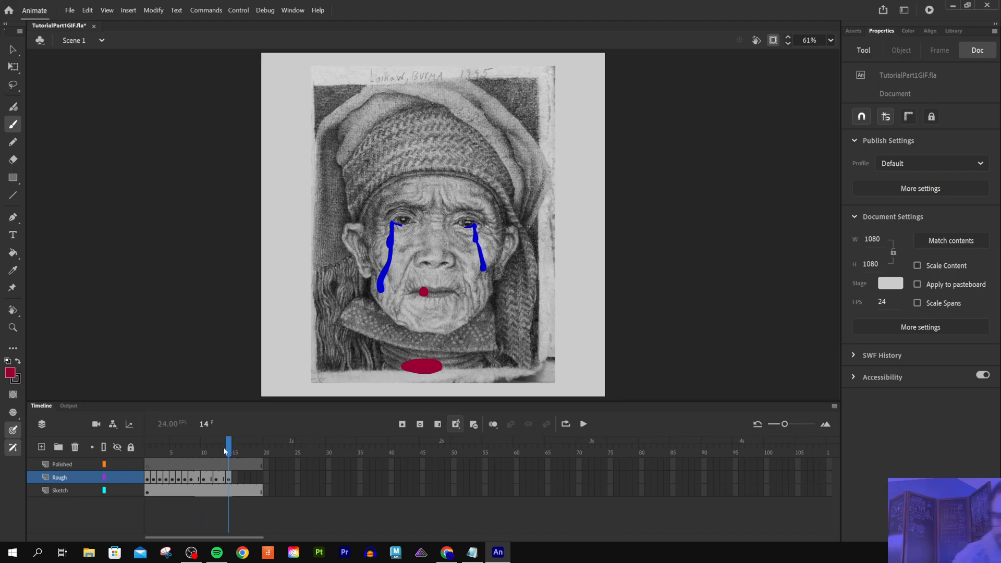
key(F6)
key(F6)
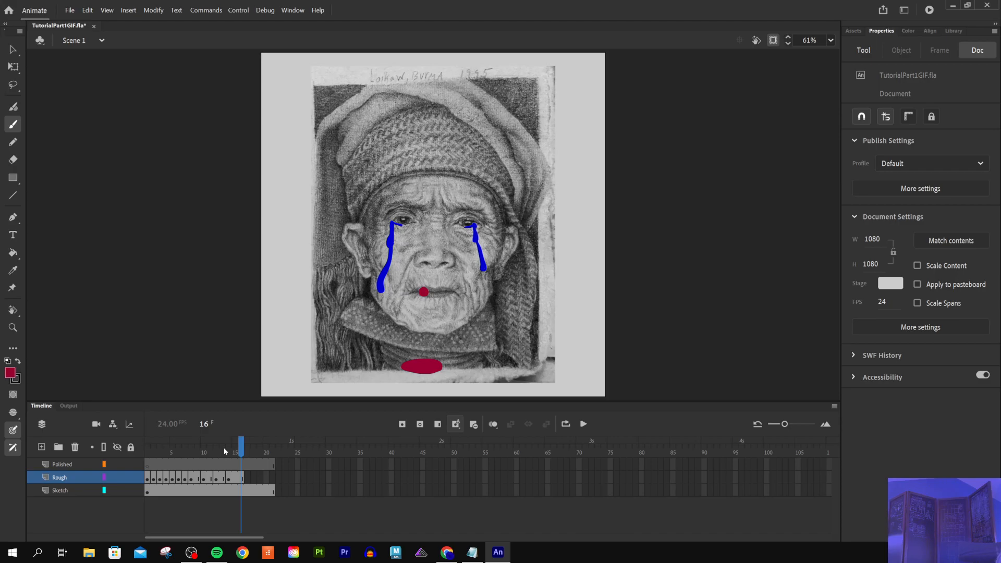
key(comma)
key(comma)
click(421, 290)
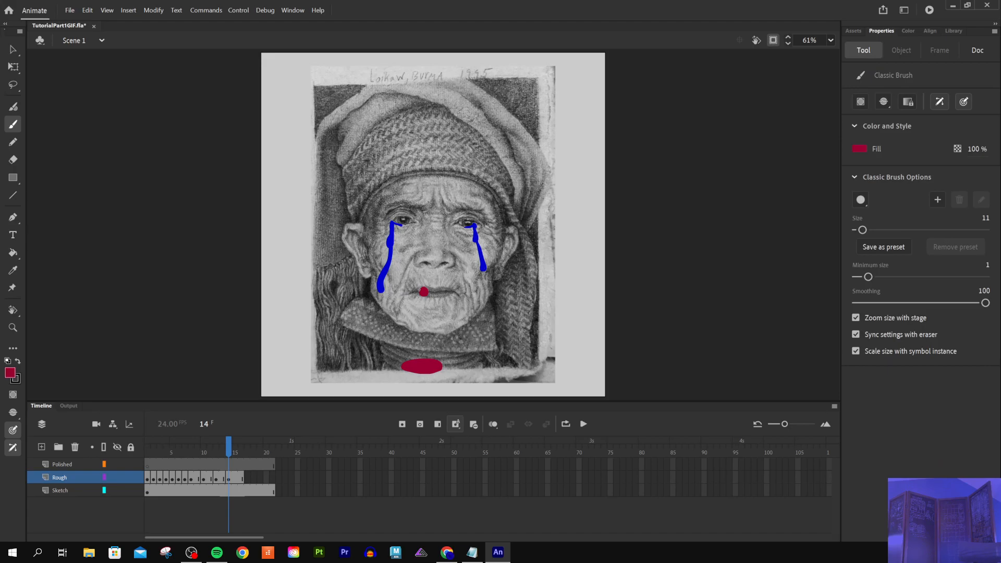
key(ctrl+z)
click(233, 455)
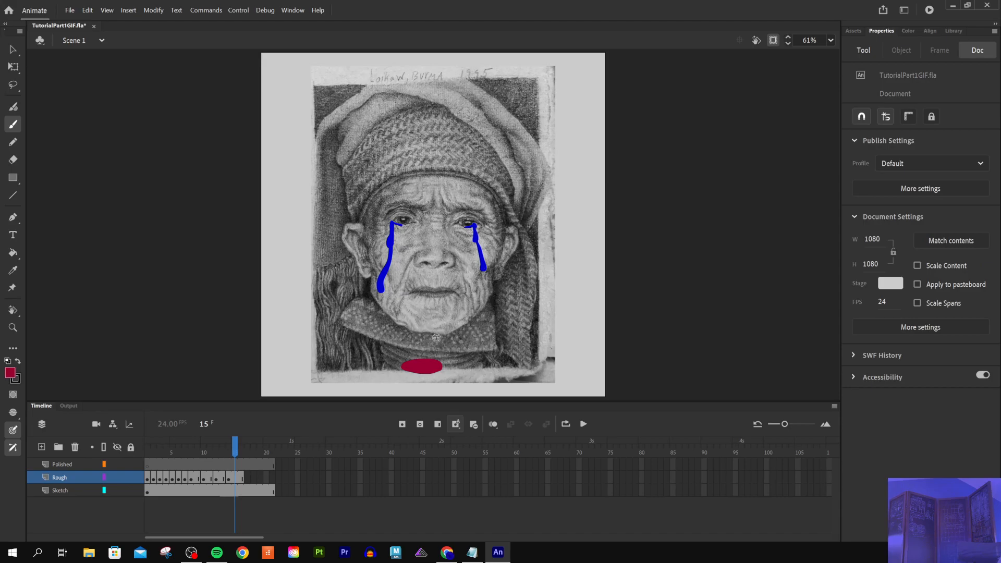
click(241, 451)
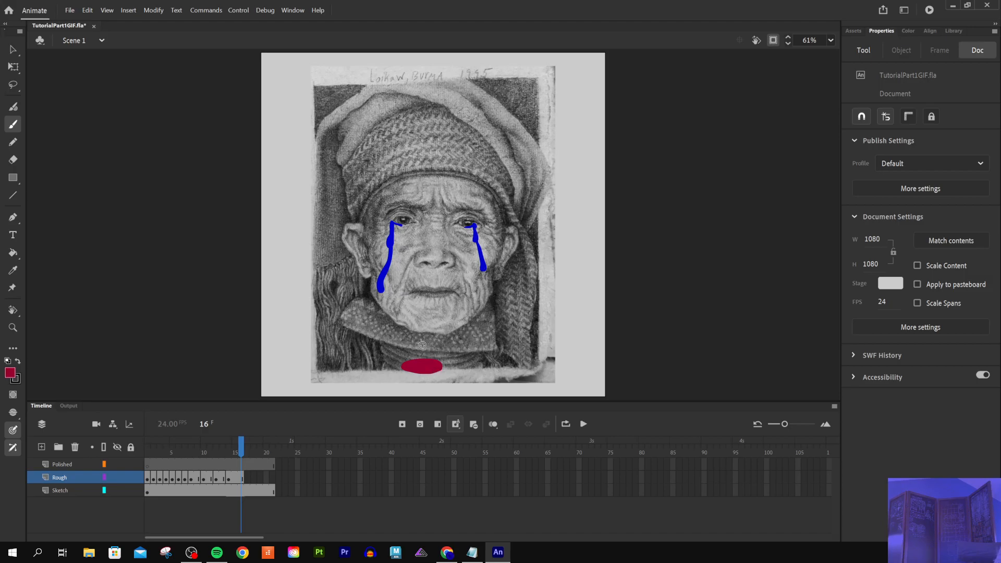
Step: Shorten the last held span of the Rough layer back to frame 14
click(235, 479)
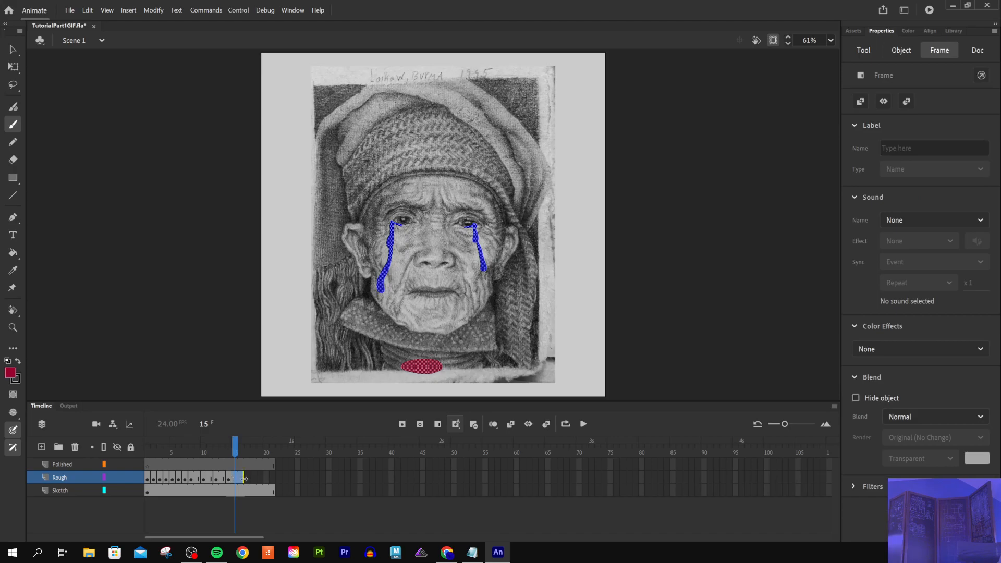
click(229, 478)
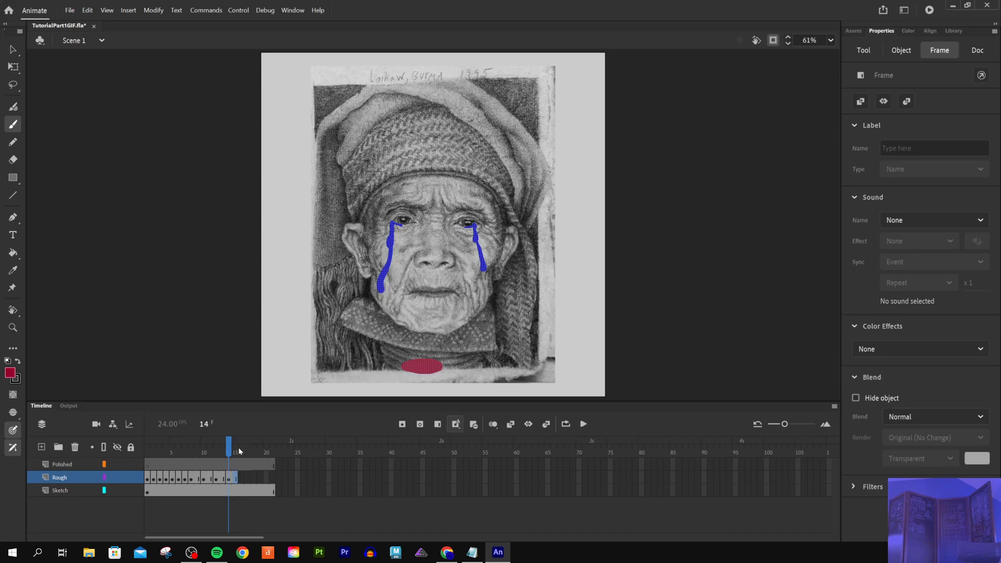
drag(230, 447, 216, 447)
click(235, 479)
click(229, 478)
drag(238, 478, 229, 477)
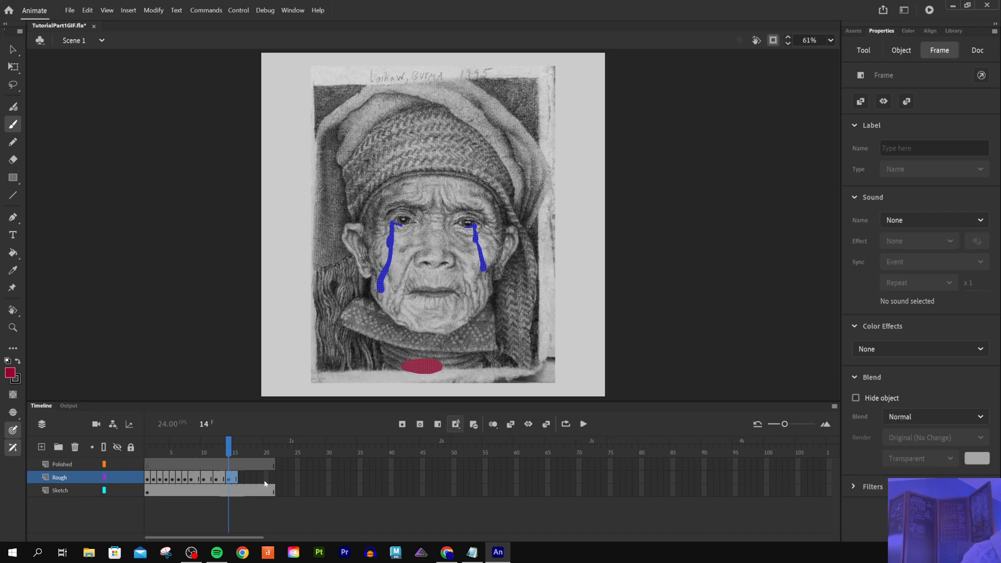
key(comma)
key(comma)
click(230, 478)
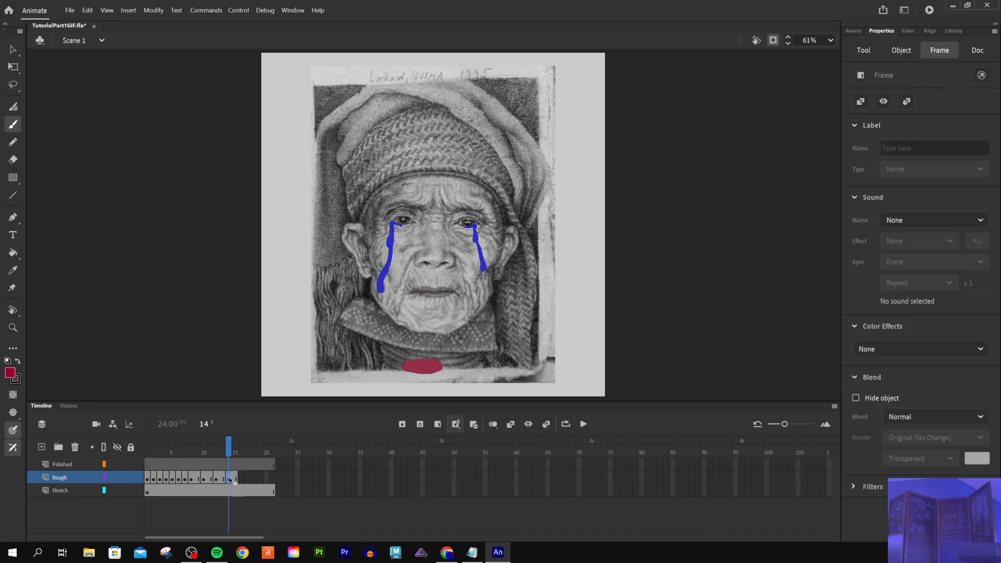
click(237, 480)
click(229, 478)
shift+click(237, 477)
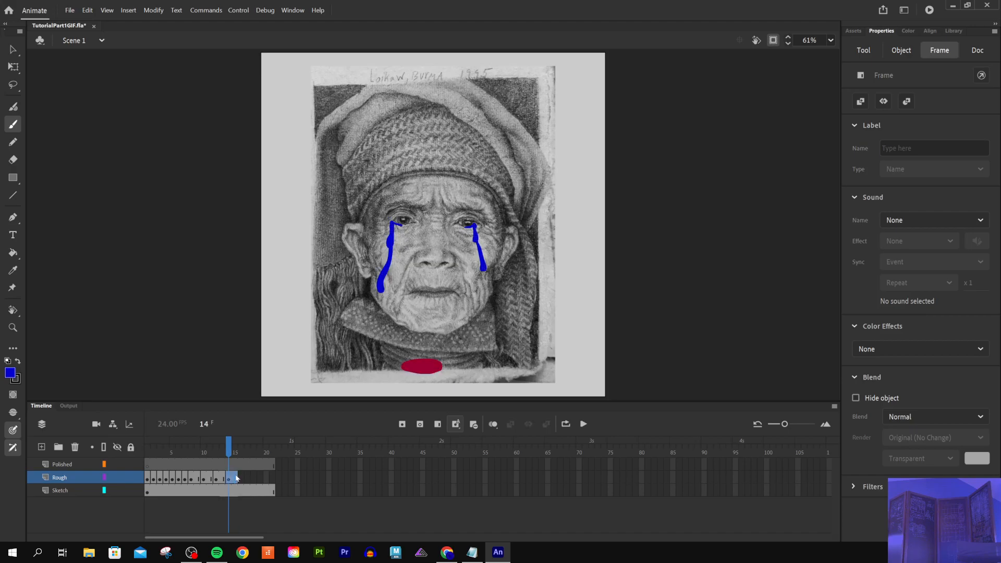
drag(238, 475, 232, 476)
click(214, 477)
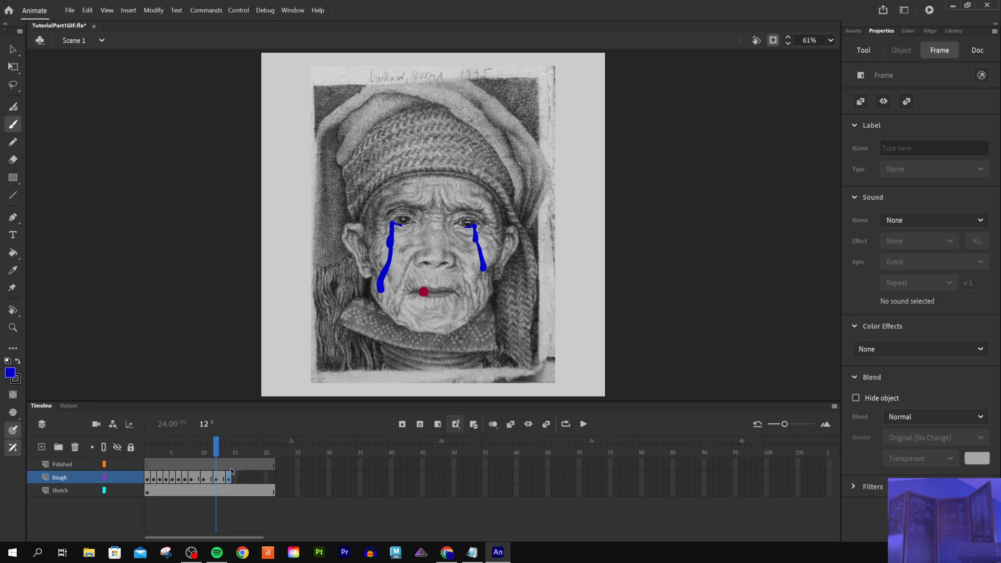
click(235, 478)
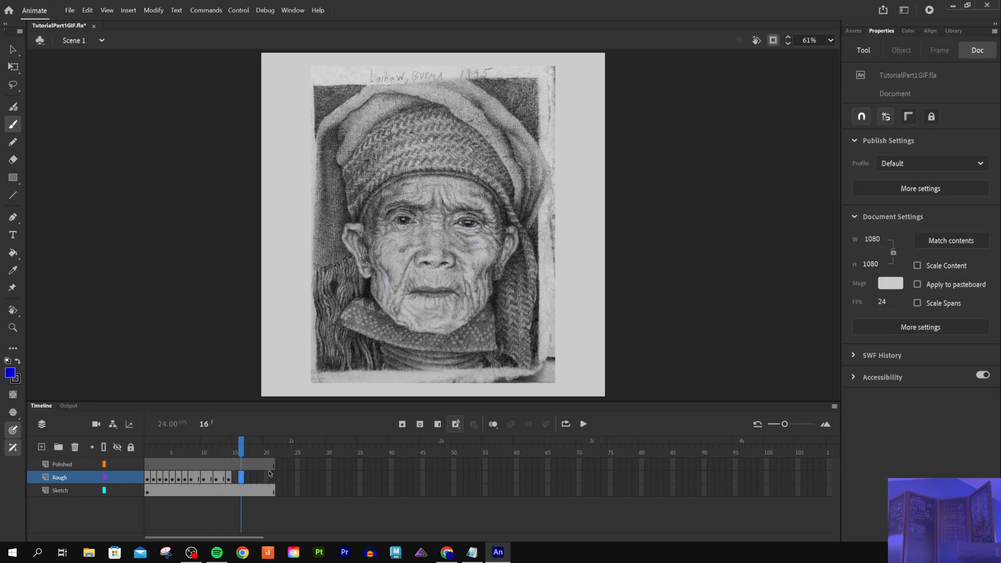
Step: Duplicate the frame 14 keyframe of the Rough layer onto frame 16
click(229, 478)
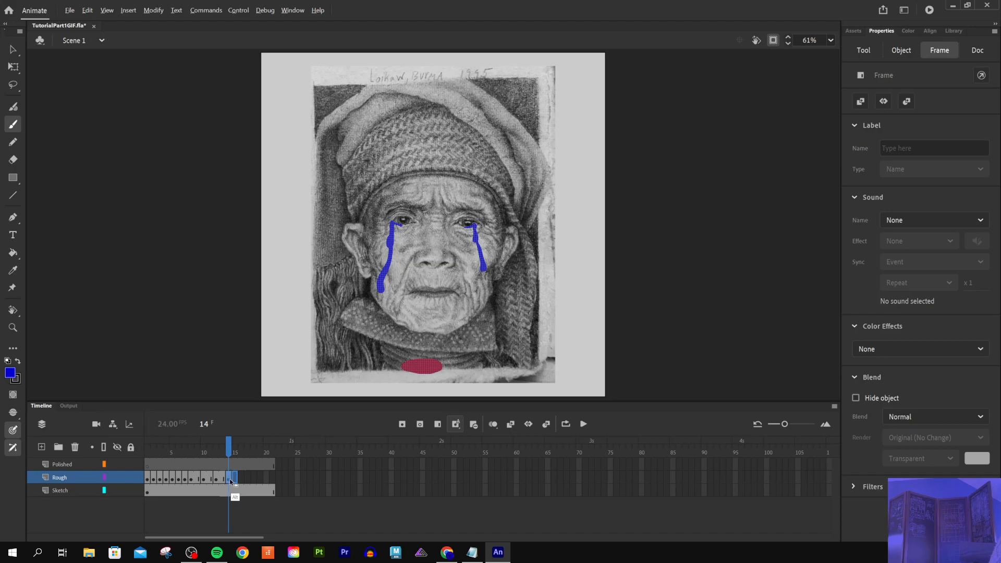
click(238, 477)
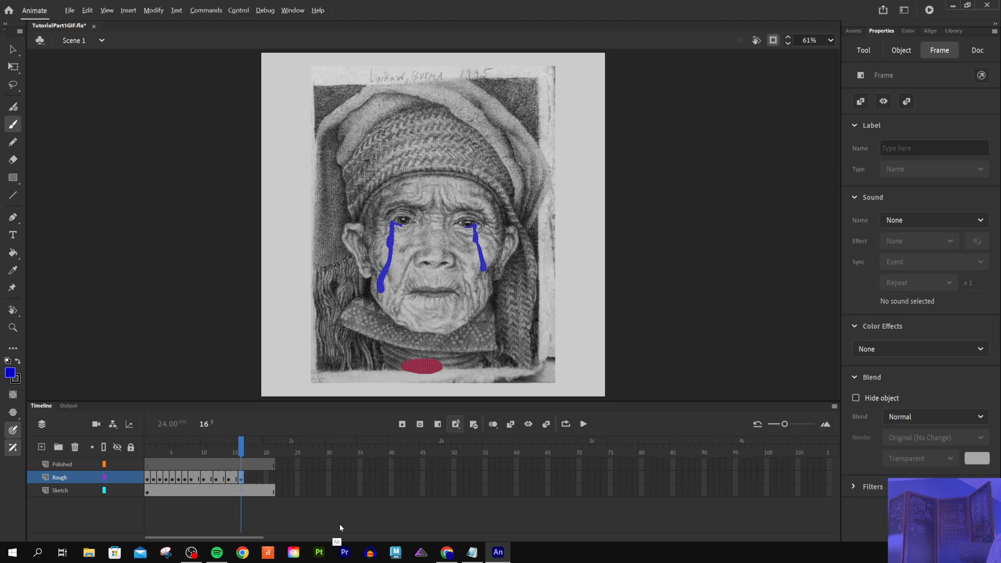
key(alt)
Step: Step back and forth through the Rough layer's frames up to frame 17 to review the timing of the red shapes
key(comma)
key(comma)
key(period)
key(period)
key(period)
key(period)
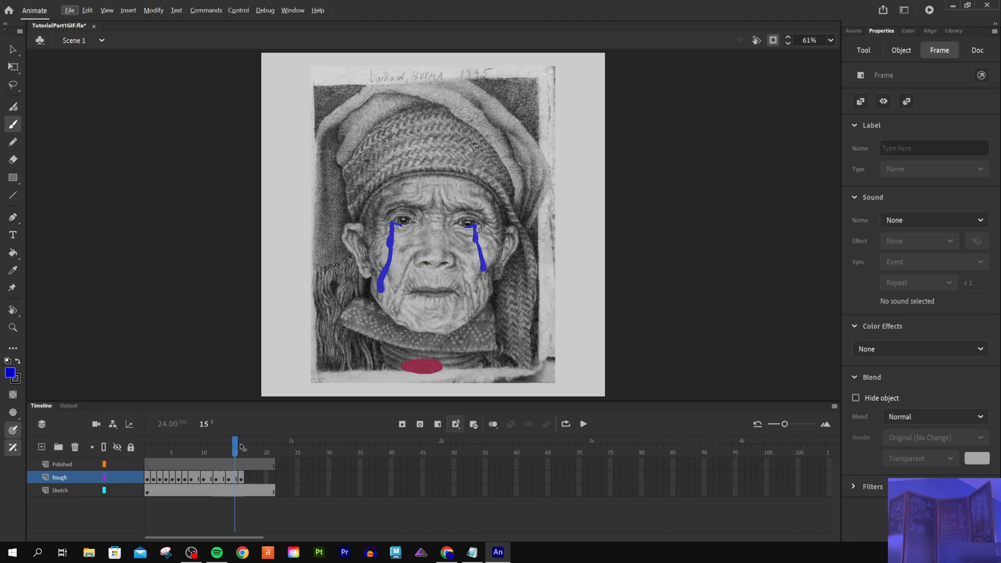
key(comma)
key(comma)
key(comma)
key(comma)
key(comma)
key(comma)
key(comma)
key(comma)
key(comma)
key(comma)
key(period)
key(period)
key(period)
key(period)
key(period)
key(period)
key(period)
key(period)
key(period)
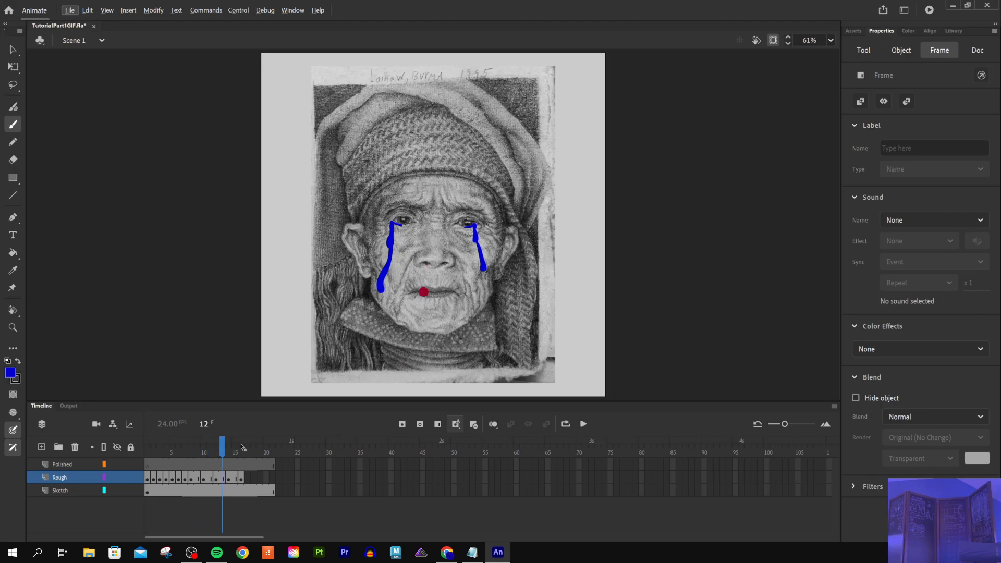
key(comma)
key(comma)
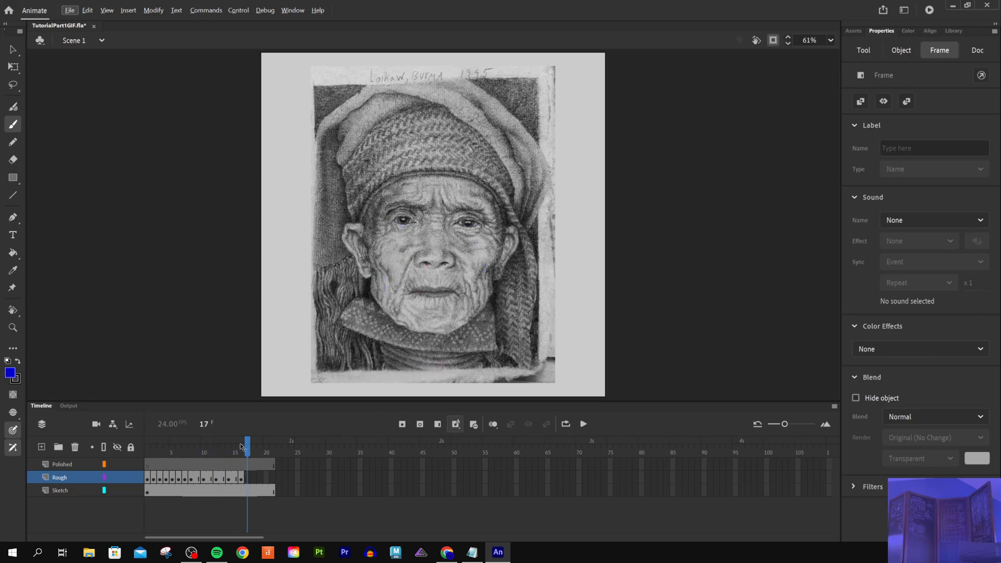
key(comma)
key(comma)
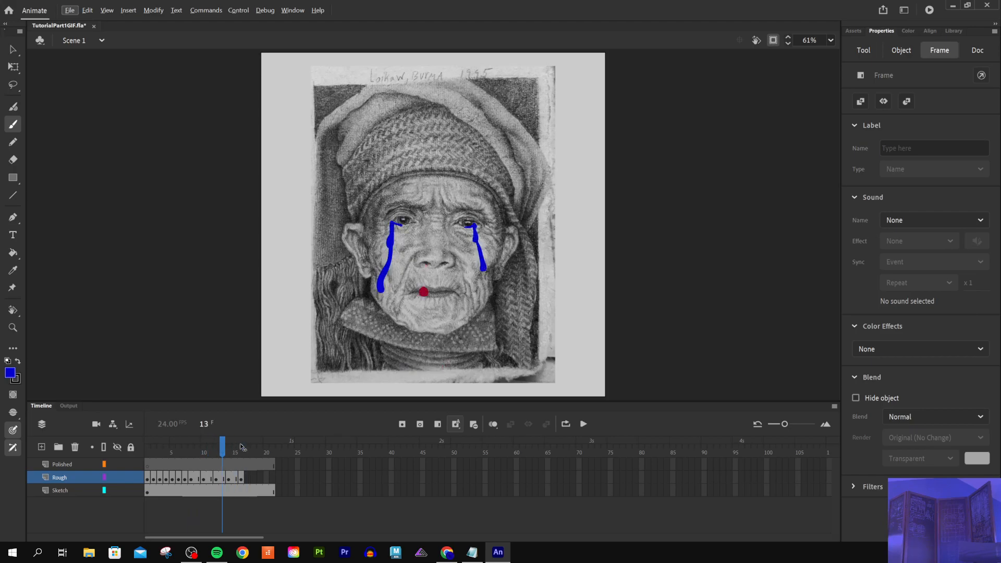
key(period)
key(comma)
key(period)
key(period)
key(period)
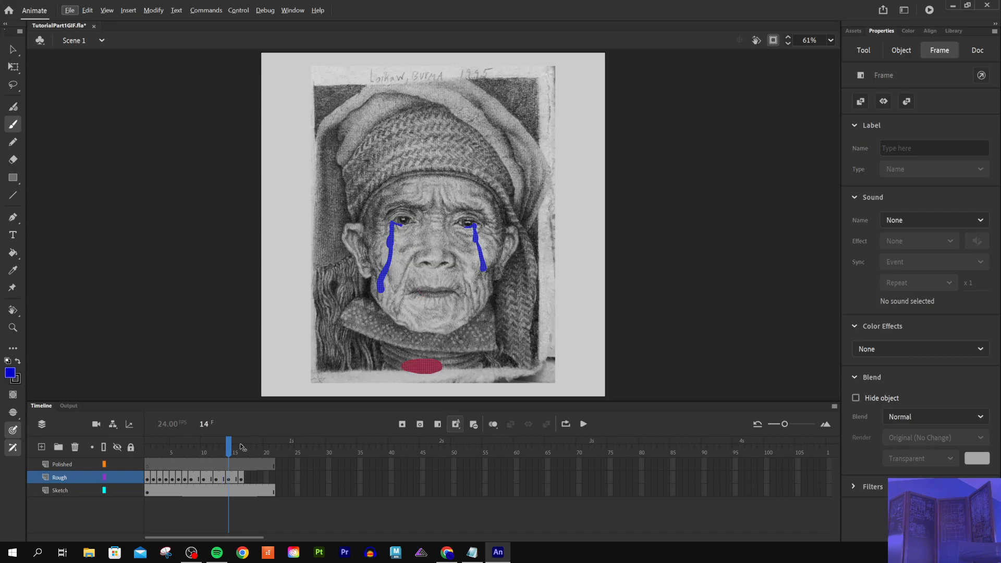
key(comma)
key(period)
key(period)
key(comma)
click(234, 445)
key(comma)
key(comma)
key(comma)
key(period)
key(period)
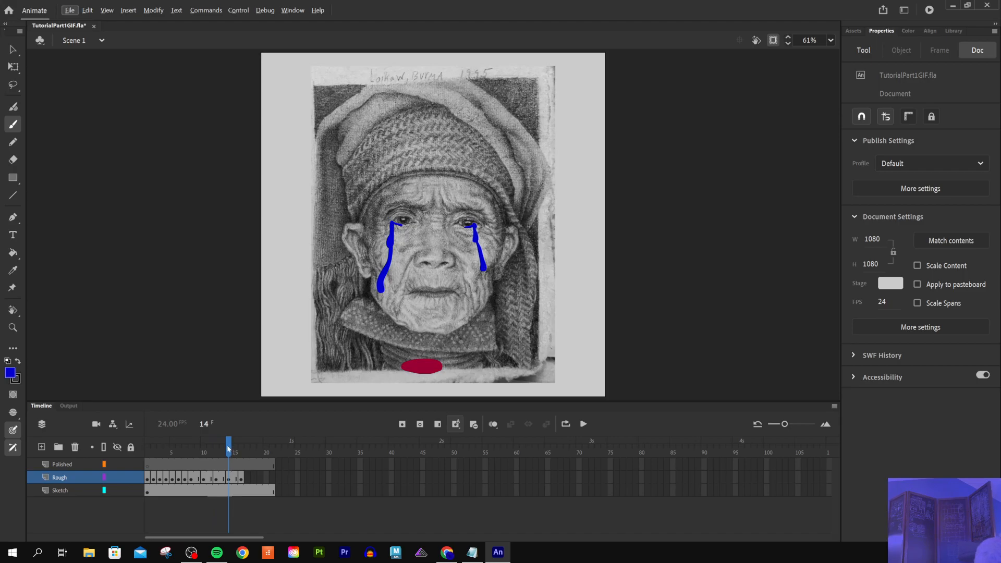
Step: Replace the red ellipse on frame 14 of the Rough layer with a large blue dot at the chin, using onion skinning
key(b)
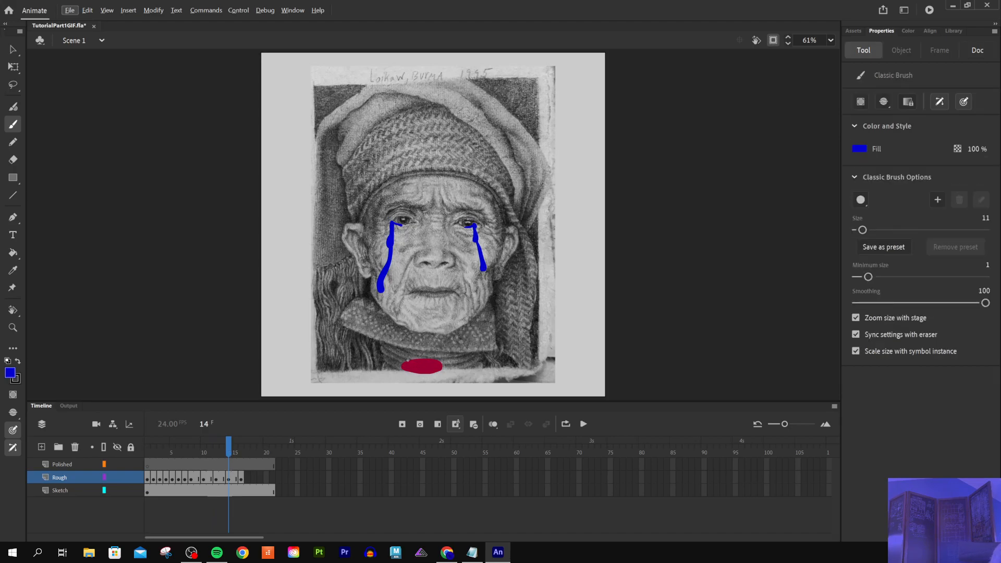
mouse_move(408, 361)
mouse_down()
mouse_move(451, 372)
mouse_move(401, 363)
mouse_up()
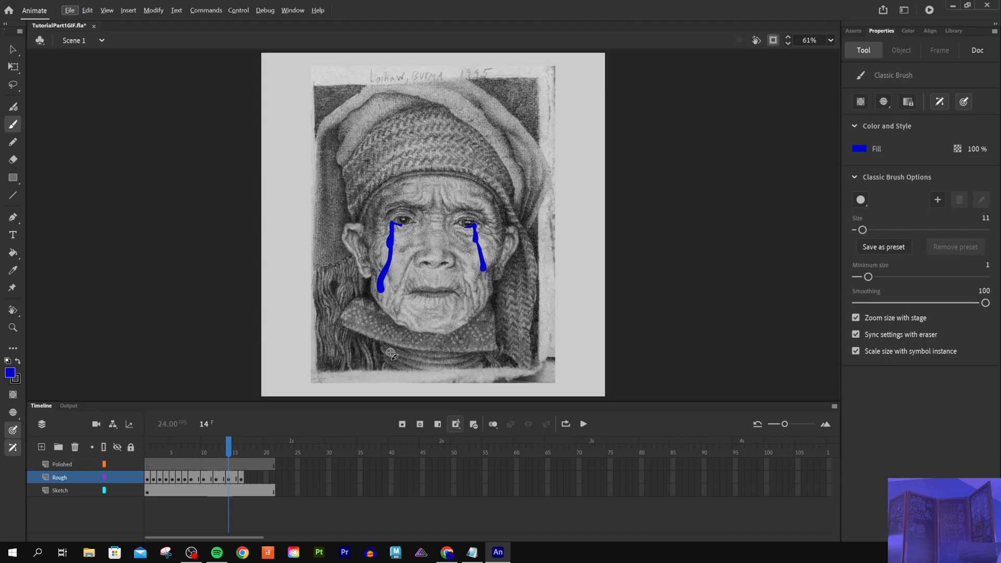
click(493, 424)
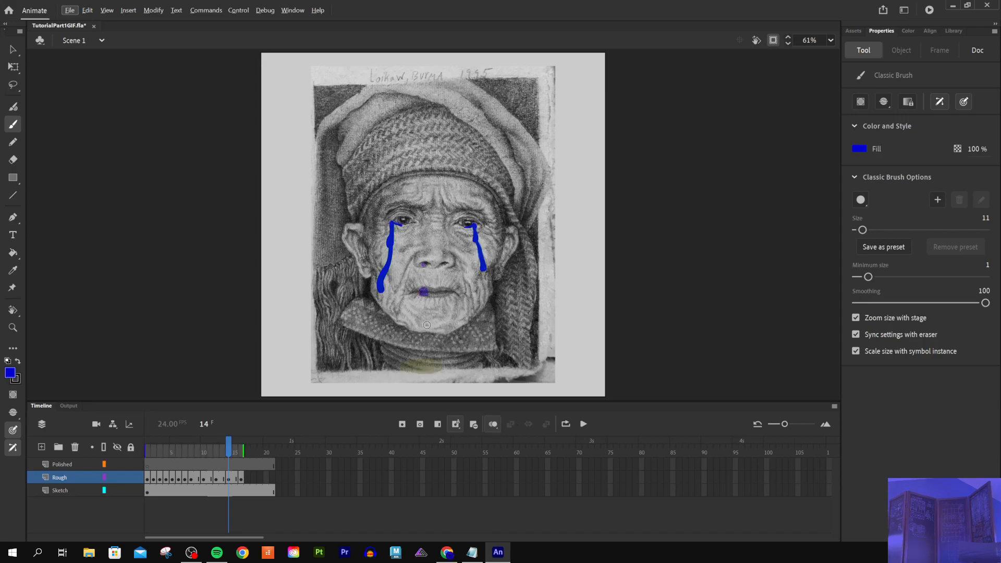
mouse_move(427, 325)
mouse_down()
mouse_move(416, 337)
mouse_move(432, 335)
mouse_move(419, 334)
mouse_up()
Step: Paint a small blue drop between the red mouth dot and the chin dot on frame 13 of the Rough layer
click(227, 446)
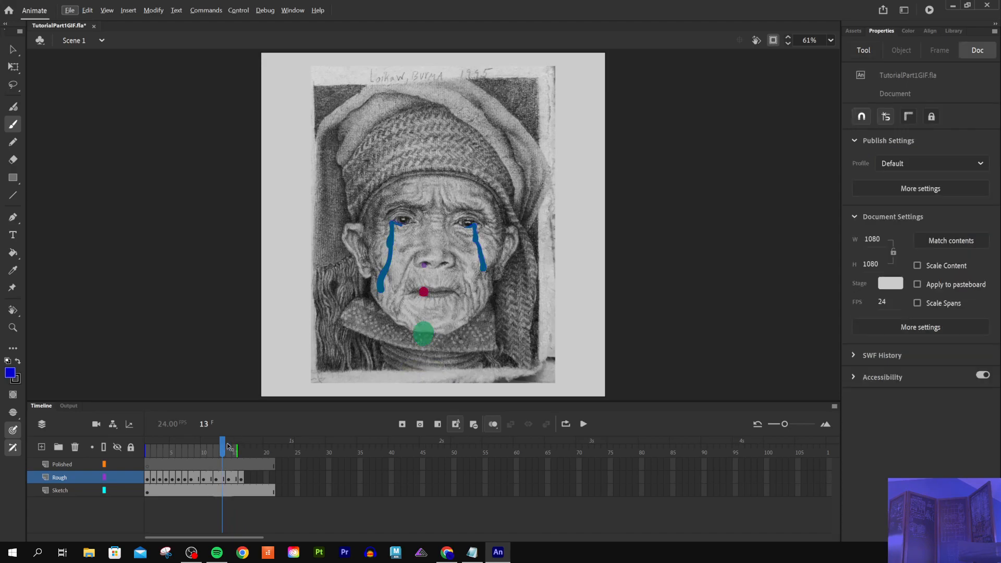
key(comma)
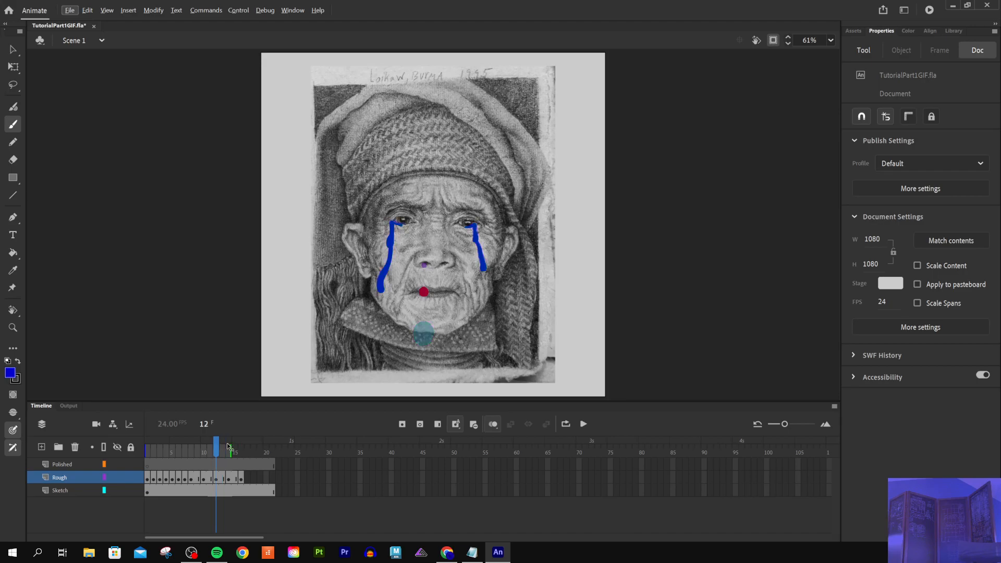
key(comma)
key(period)
key(period)
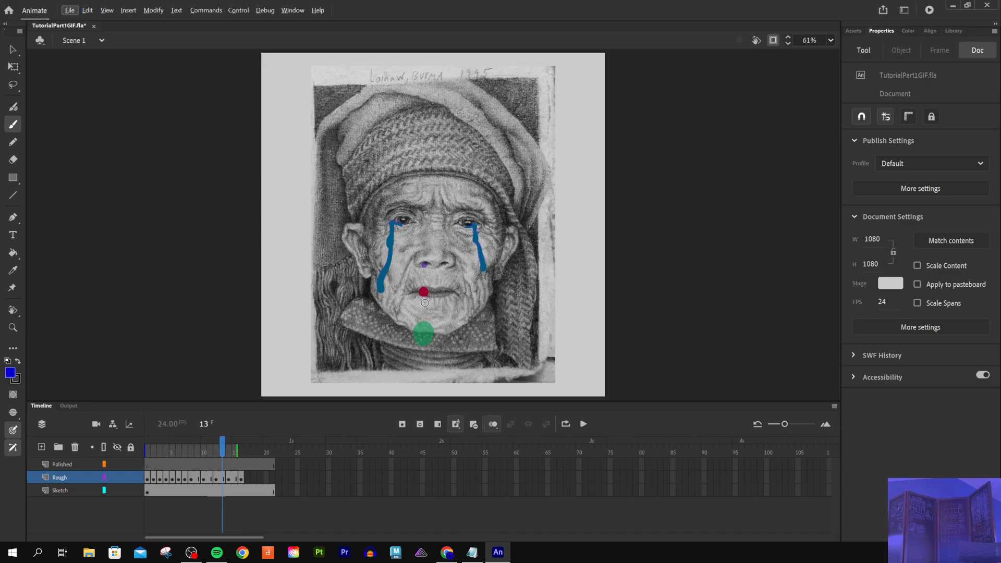
click(424, 301)
click(421, 307)
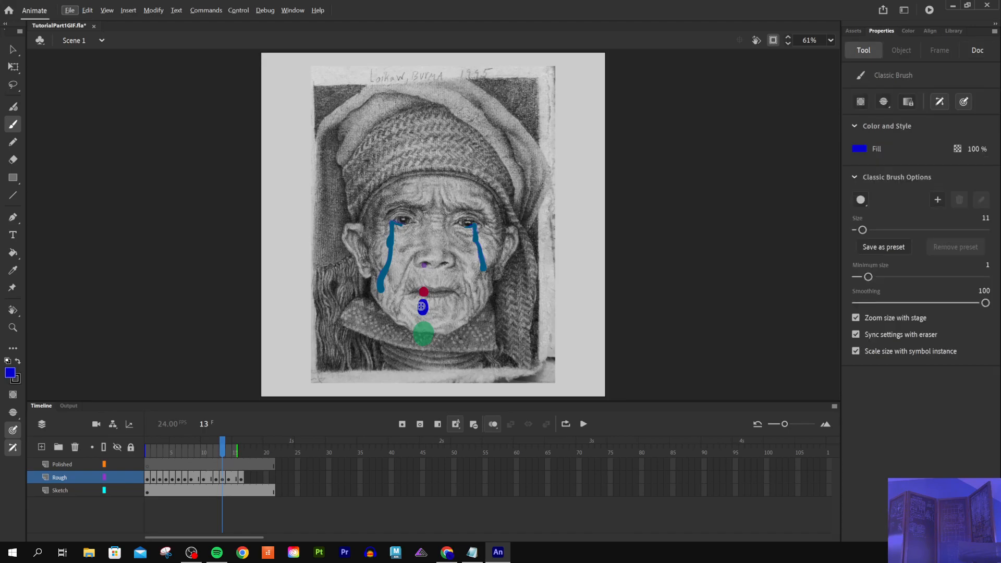
Step: Paint the blue chin dot's trail down to the red ellipse on frame 15 of the Rough layer
click(226, 451)
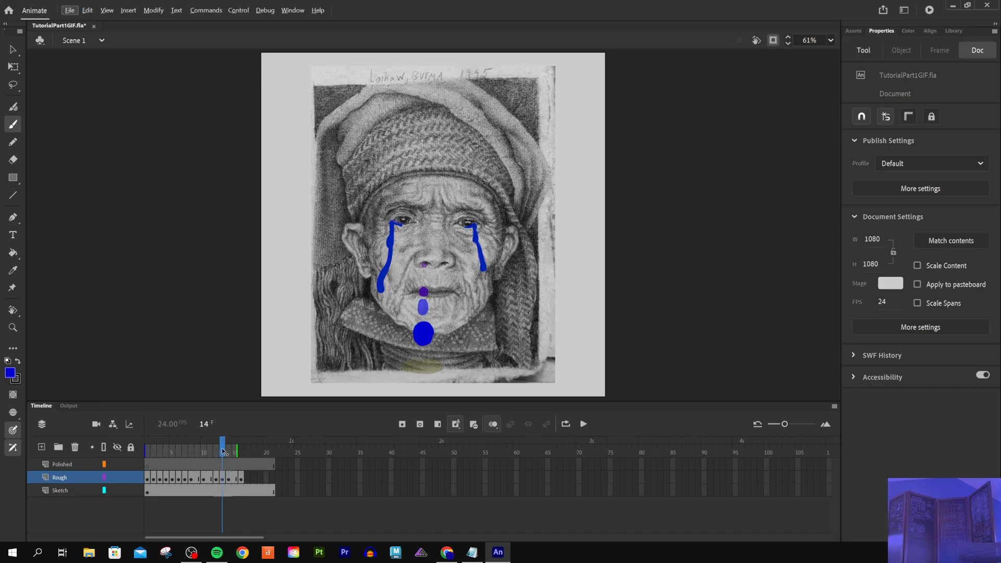
key(period)
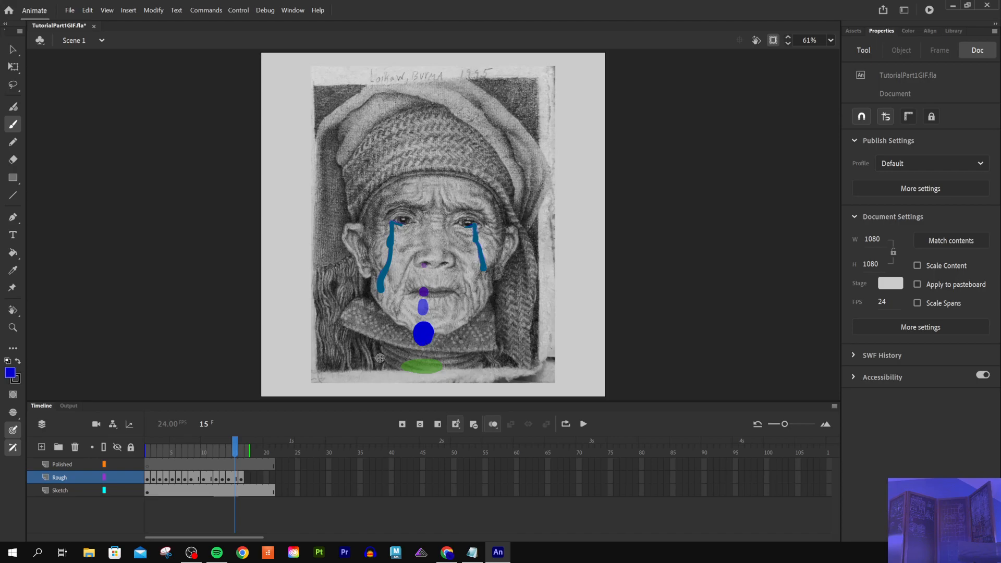
drag(235, 454, 235, 453)
mouse_move(418, 344)
mouse_down()
mouse_move(414, 353)
mouse_move(429, 350)
mouse_move(422, 365)
mouse_up()
click(418, 338)
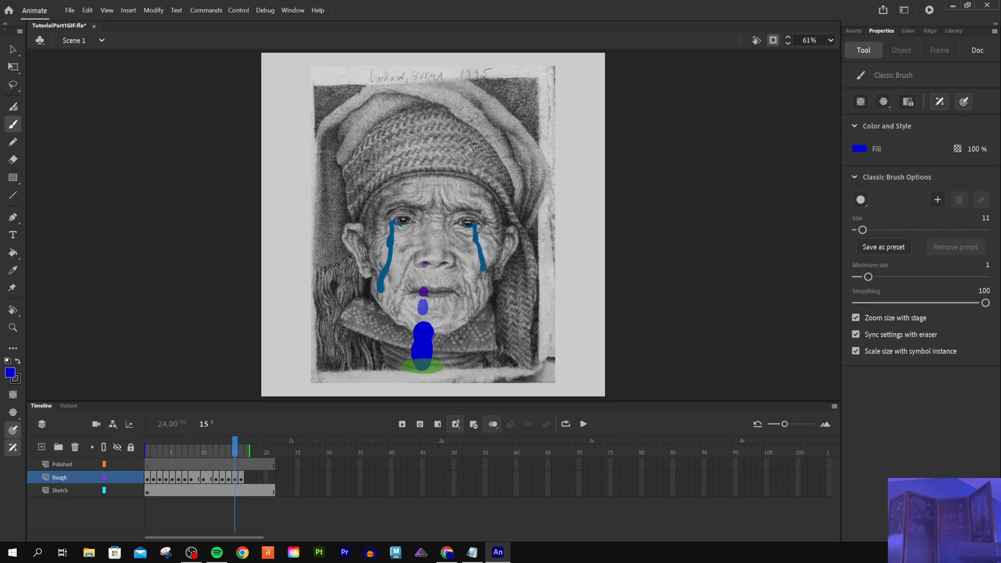
Step: Step through the whole animation with onion skinning on to review the tears and the new falling drop
key(comma)
key(comma)
key(comma)
key(comma)
key(comma)
key(comma)
key(comma)
key(comma)
key(comma)
key(comma)
key(comma)
key(comma)
key(comma)
key(comma)
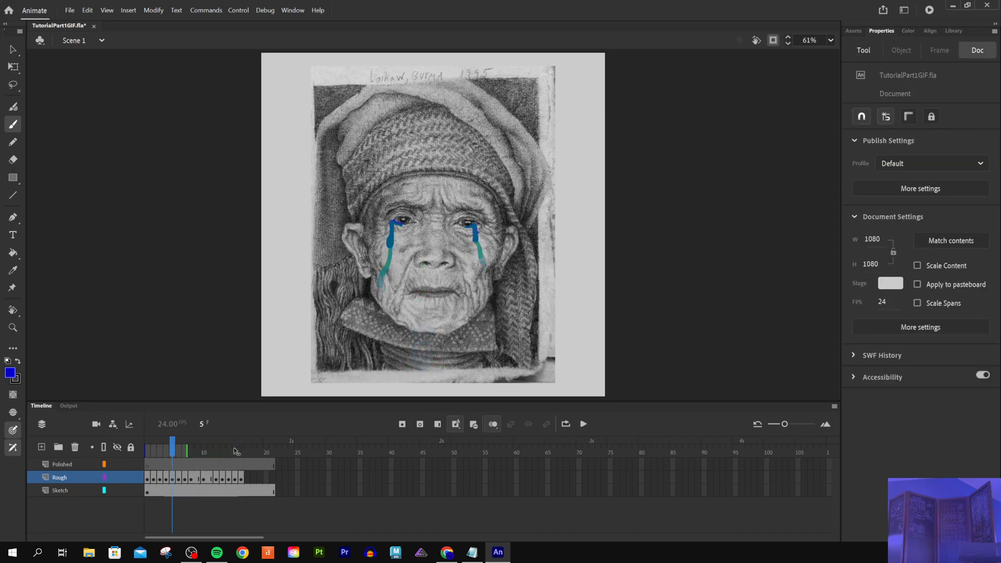
key(period)
key(period)
key(period)
key(period)
key(period)
key(period)
key(period)
key(period)
key(period)
key(period)
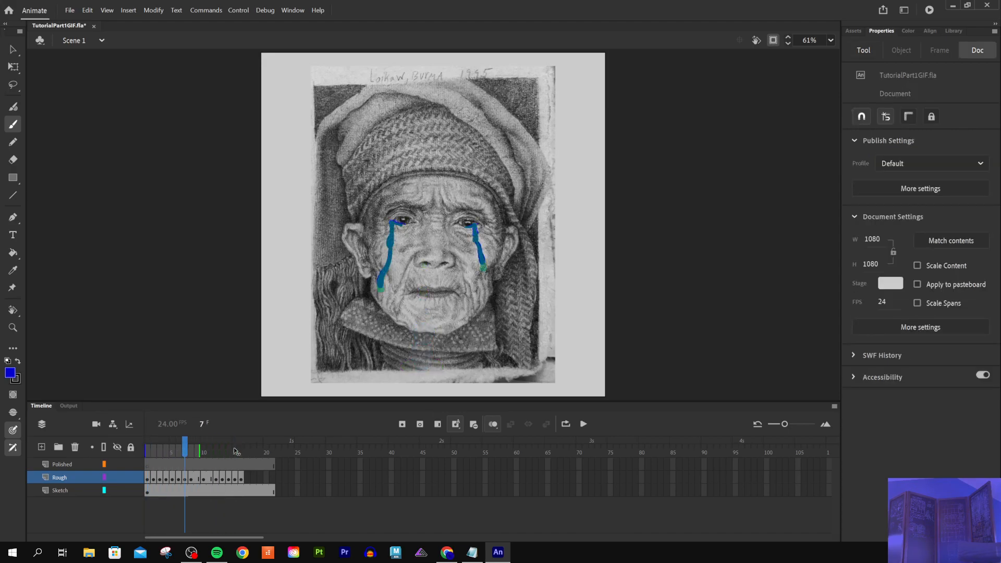
key(period)
key(period)
key(period)
key(period)
key(period)
key(period)
key(period)
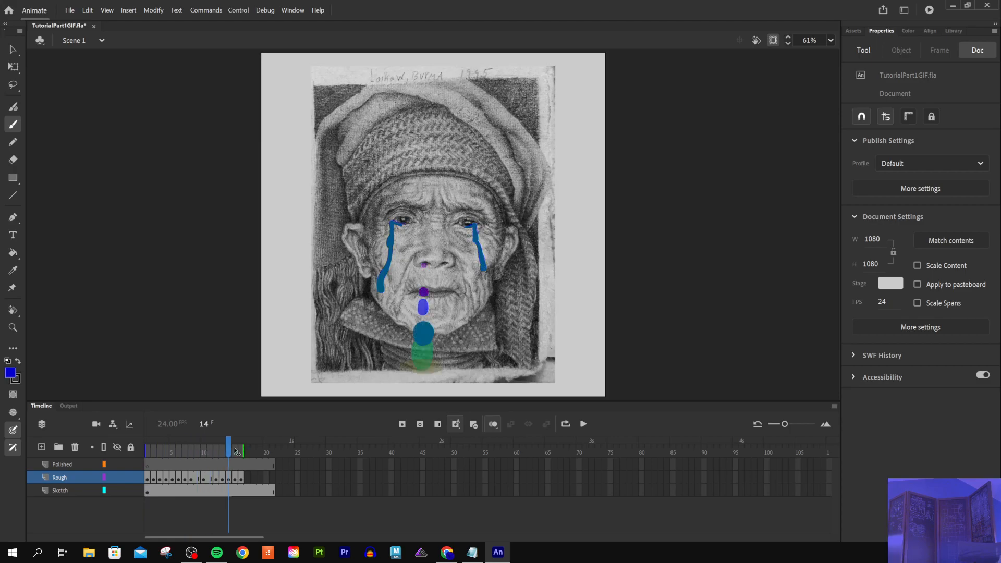
Step: Enable looped playback of the tear animation over frames 1 to 16
key(period)
key(comma)
key(comma)
key(comma)
key(period)
mouse_move(236, 452)
mouse_down()
mouse_move(147, 452)
mouse_move(241, 440)
mouse_up()
click(566, 424)
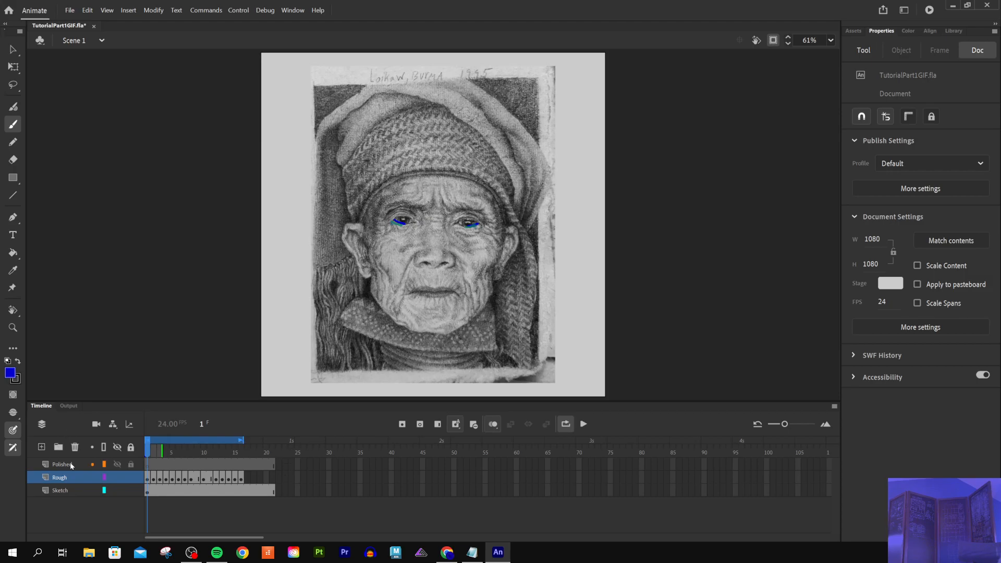
Step: Play the looped tear animation and turn off onion skinning to view it cleanly
click(583, 425)
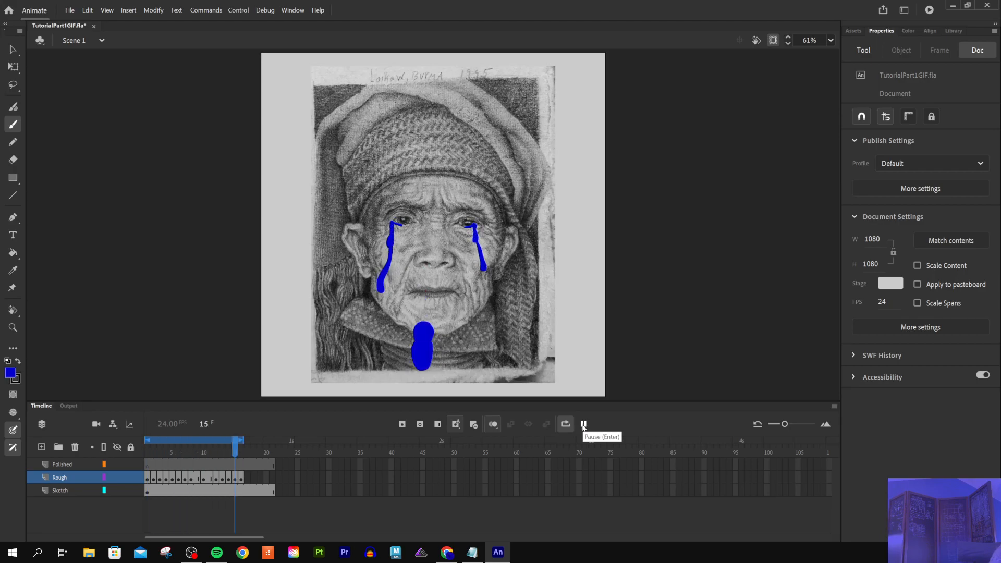
key(Return)
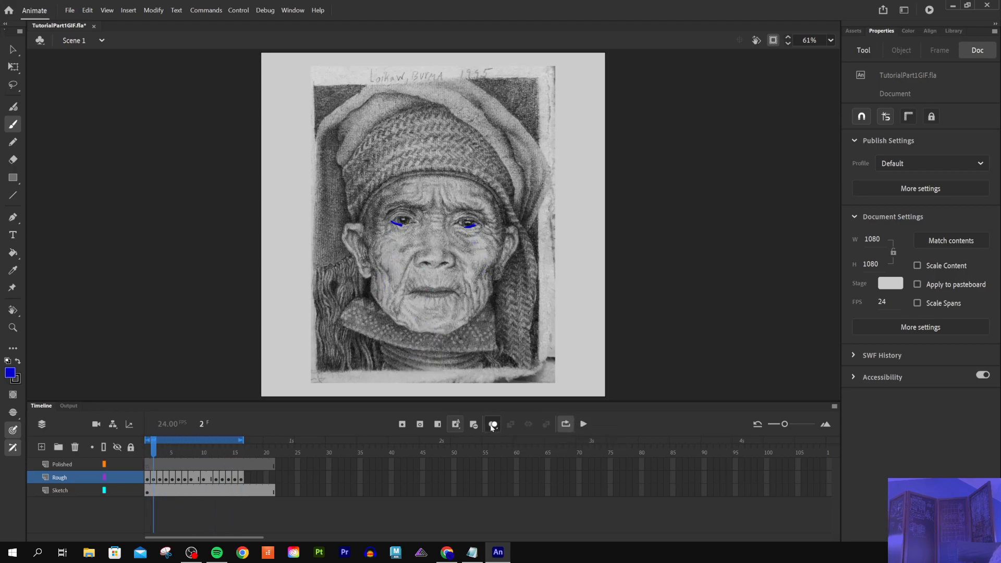
click(584, 424)
click(583, 424)
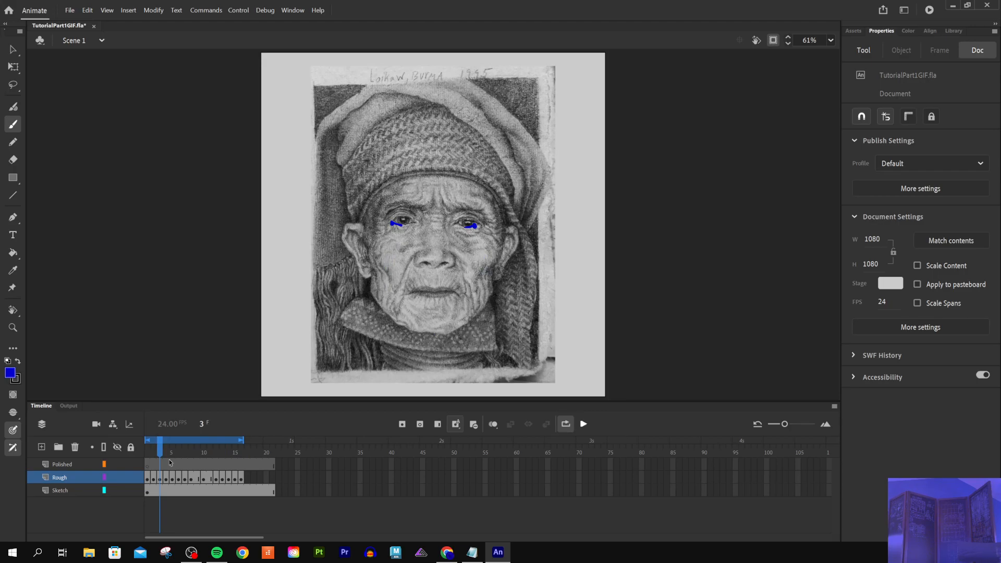
Step: Paint a tiny dark red dot just below the nose on frame 9 of the Rough layer
key(period)
key(period)
key(period)
key(period)
key(period)
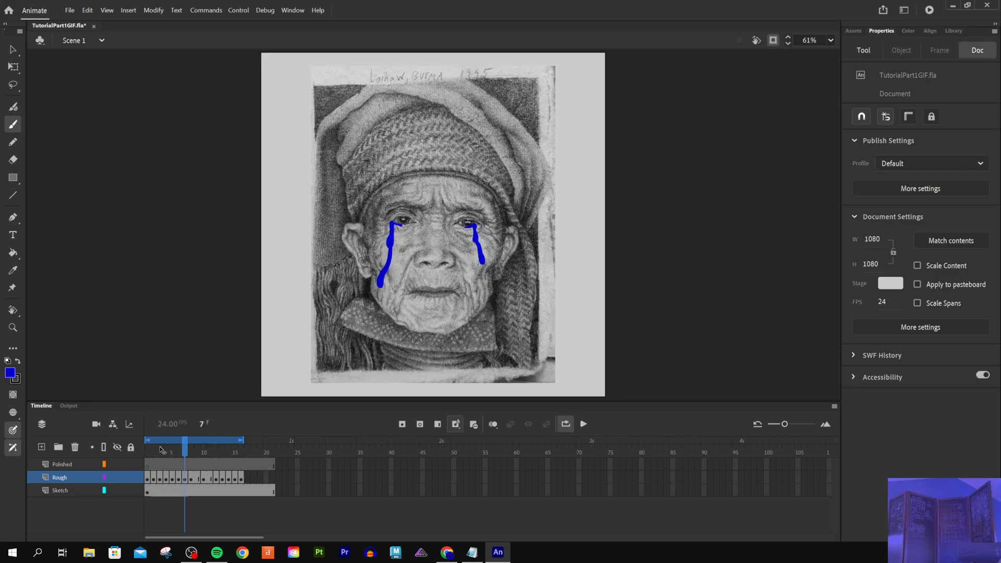
click(196, 451)
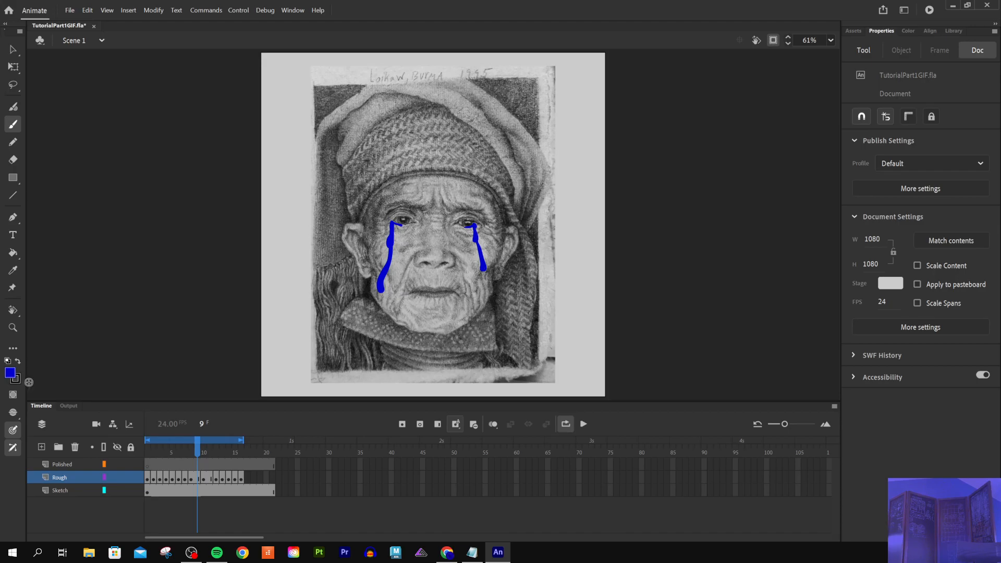
click(10, 373)
click(67, 453)
click(425, 265)
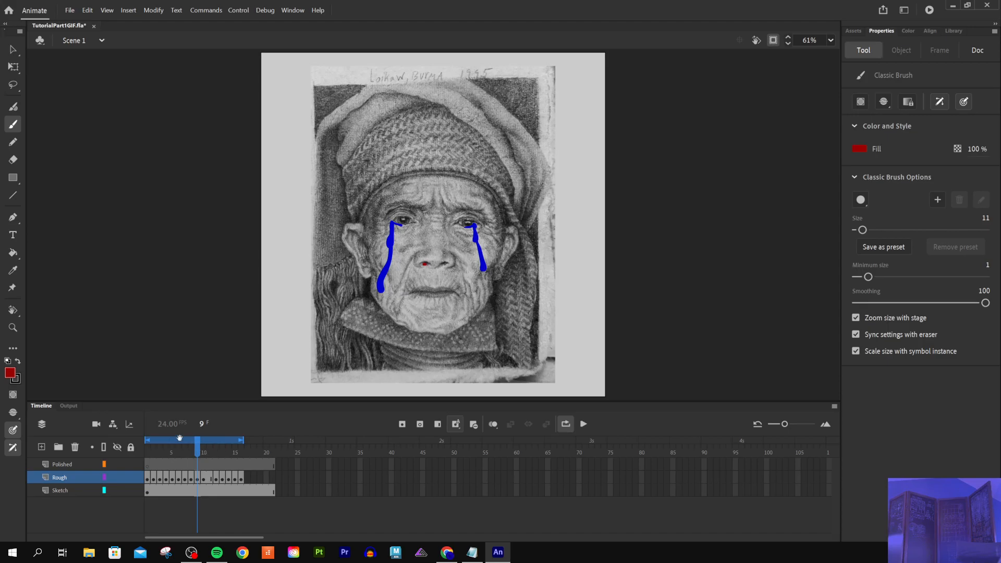
Step: Paint a small dark red drop between the nose and mouth dots on frame 11 of the Rough layer, using onion skinning
click(201, 450)
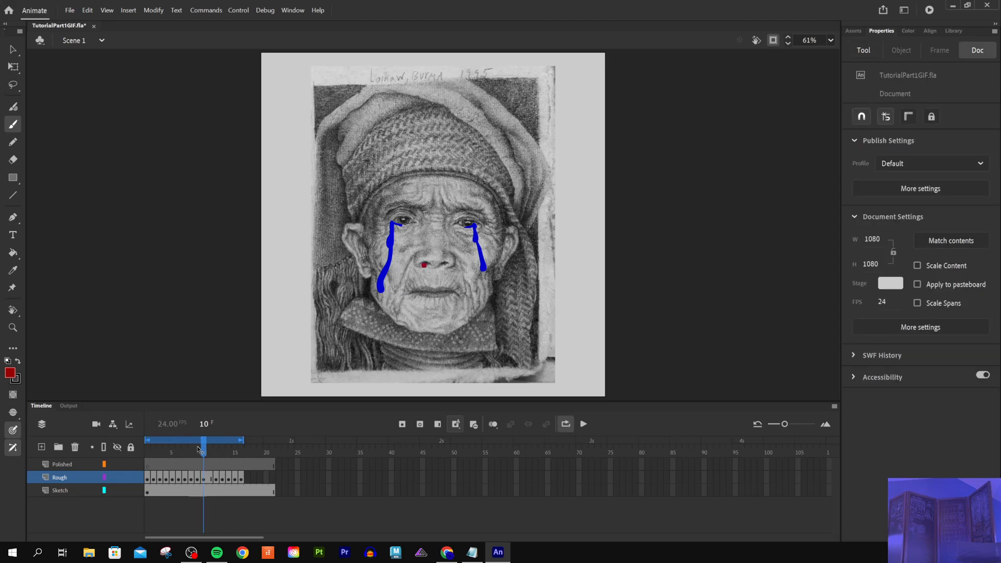
key(period)
key(comma)
key(period)
click(493, 424)
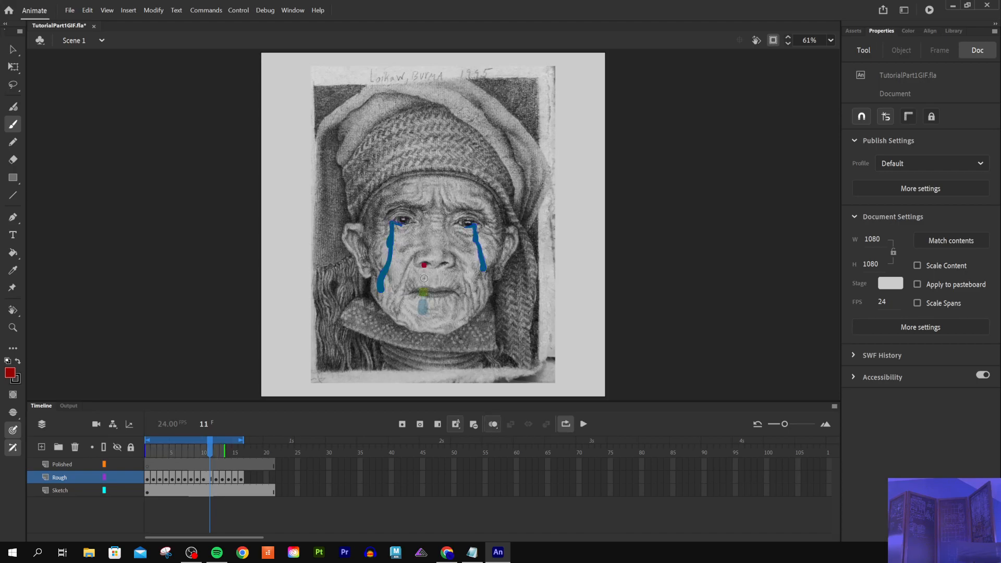
drag(424, 270, 423, 279)
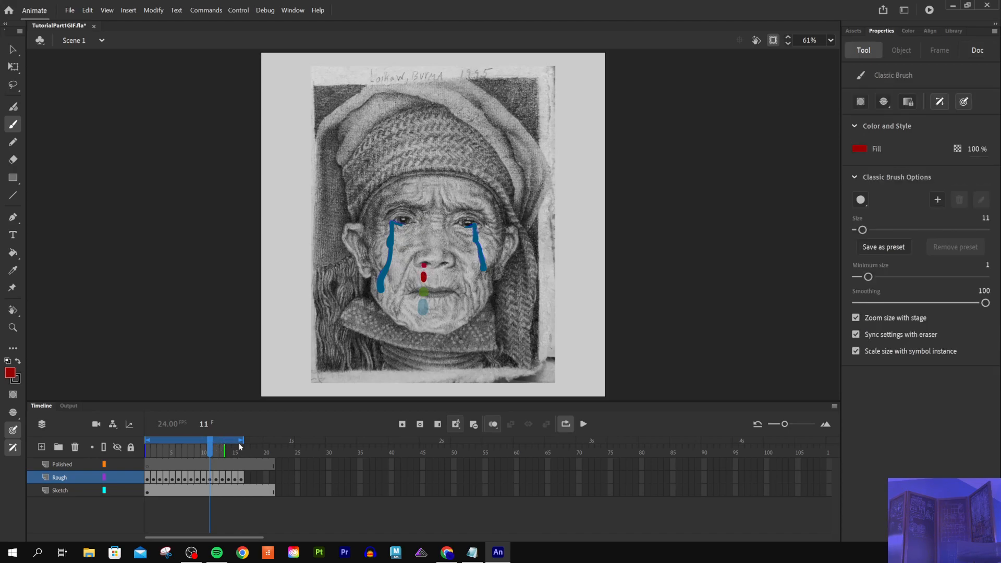
Step: Review the falling drop with onion skinning off, going back through the frames and playing the loop
mouse_move(225, 451)
mouse_down()
mouse_move(250, 452)
mouse_move(223, 449)
mouse_up()
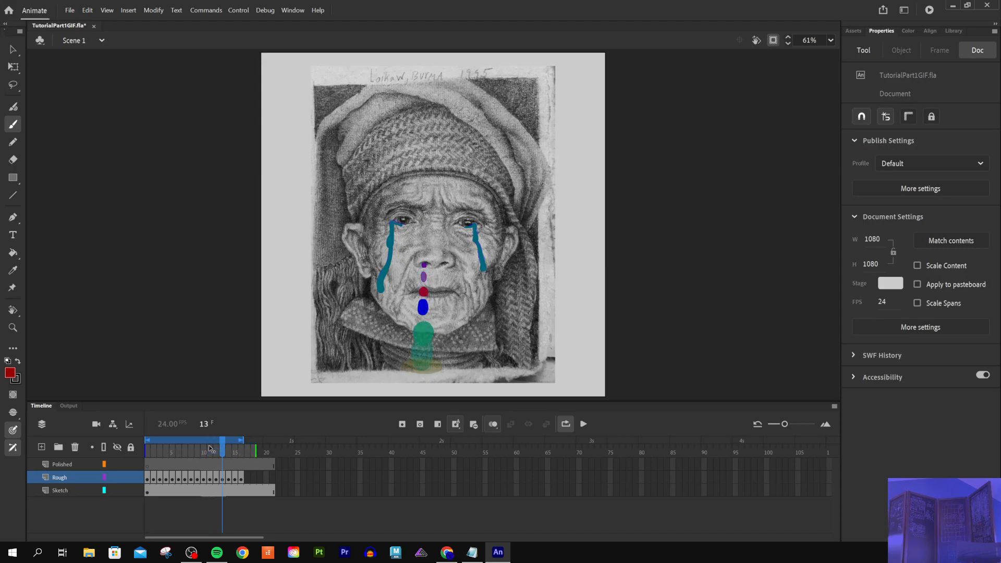
click(493, 424)
key(comma)
key(comma)
key(comma)
key(comma)
key(comma)
key(comma)
key(comma)
key(comma)
key(comma)
key(comma)
key(comma)
key(comma)
key(Return)
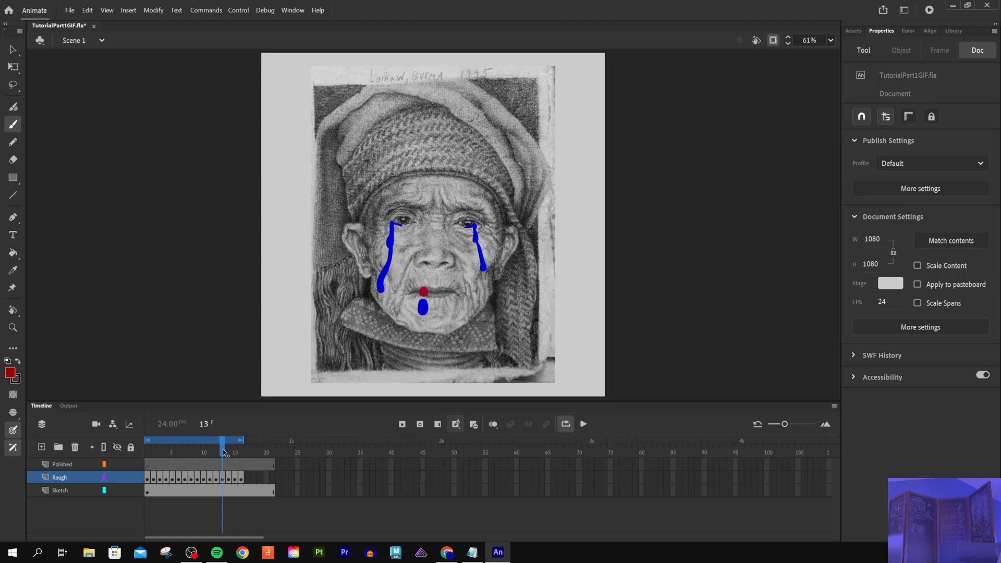
Step: Remove the red mouth dot from frame 13 of the Rough layer, keeping the blue drop below it
key(period)
key(comma)
key(comma)
key(period)
key(comma)
key(period)
key(comma)
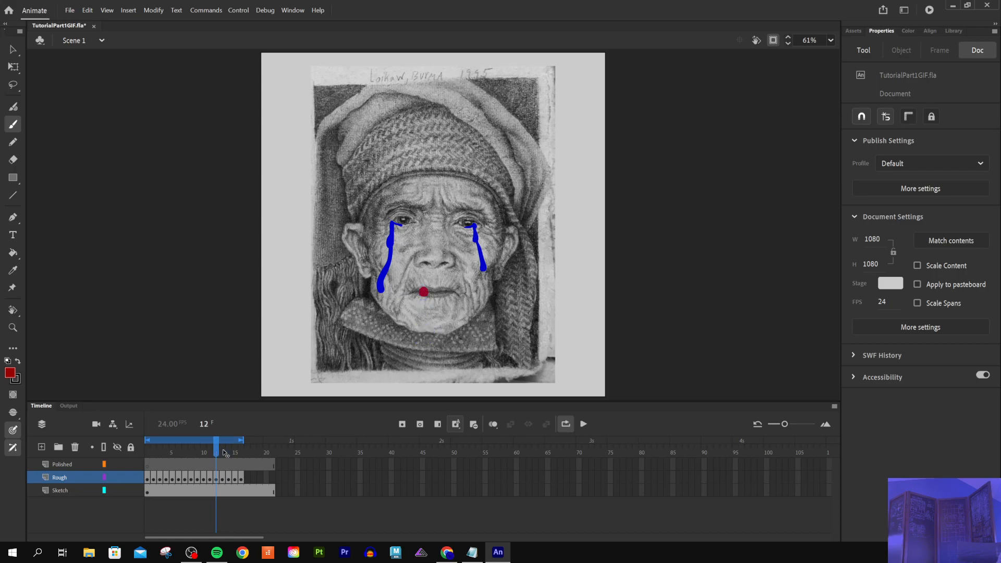
key(period)
key(period)
key(comma)
key(comma)
key(comma)
key(period)
key(period)
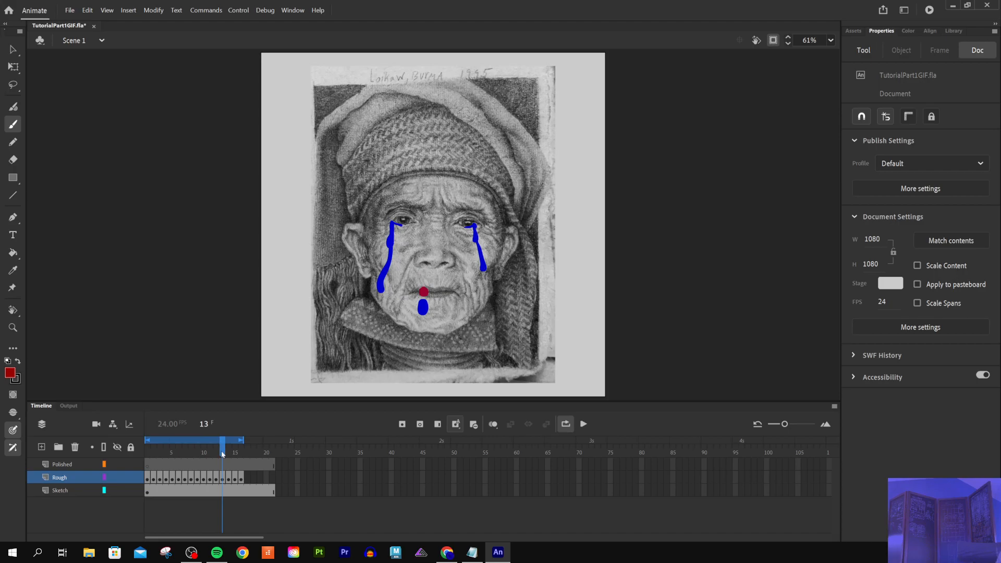
key(b)
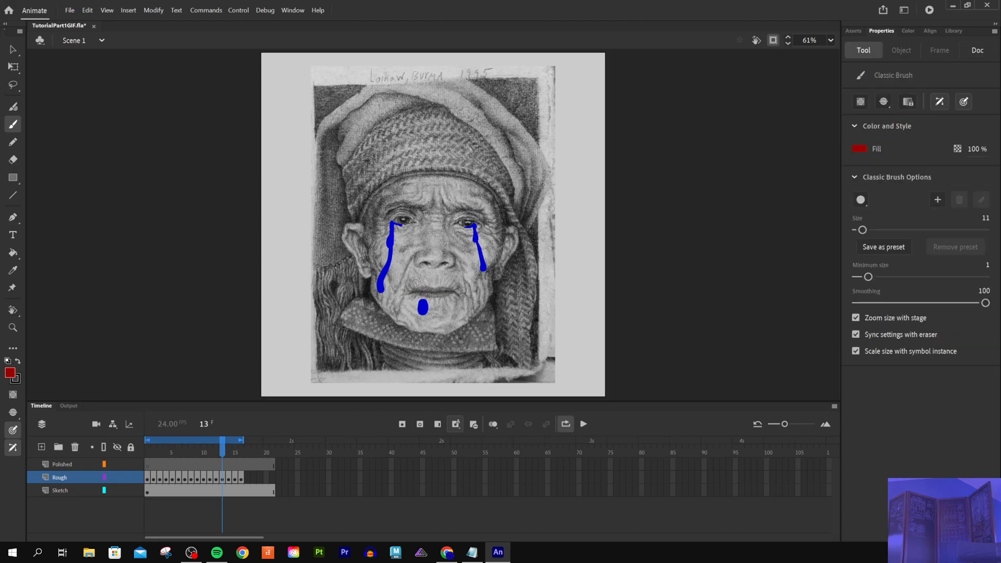
click(221, 457)
Step: Check the frames up to 16, return to frame 1 and play the looped tear animation
key(period)
key(period)
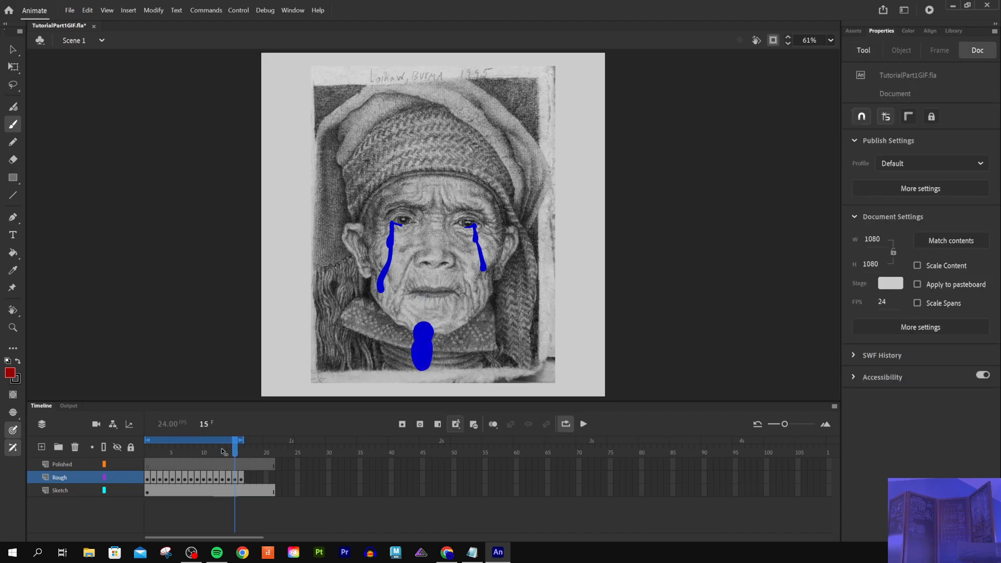
key(period)
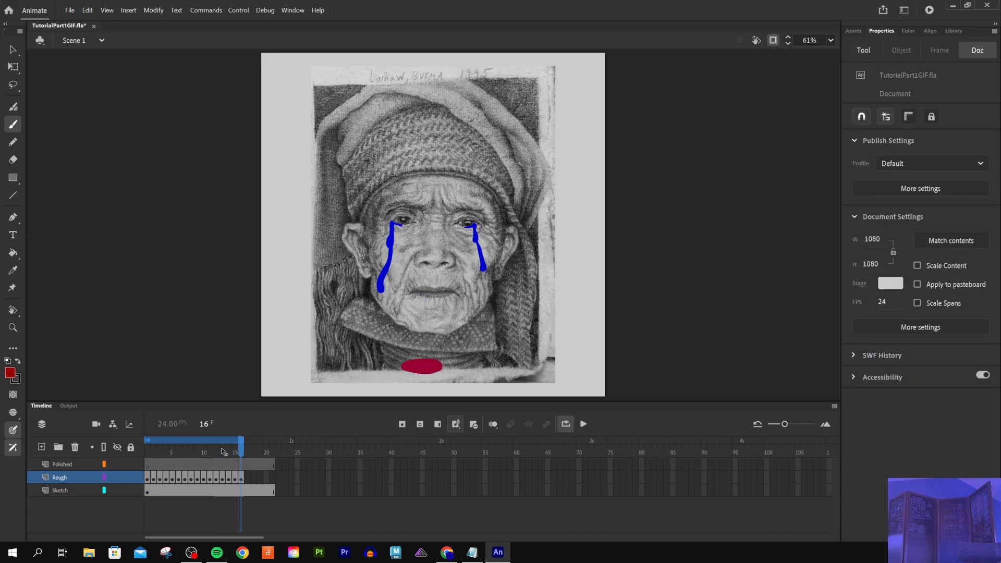
key(comma)
key(comma)
key(comma)
key(comma)
key(comma)
key(comma)
key(comma)
key(comma)
key(comma)
key(comma)
key(comma)
key(comma)
key(comma)
key(comma)
key(comma)
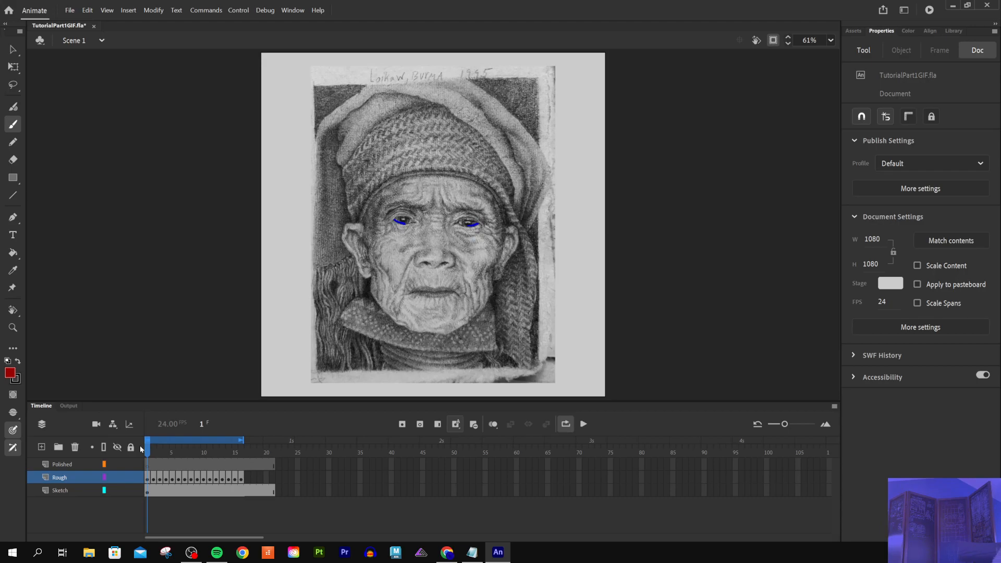
click(584, 424)
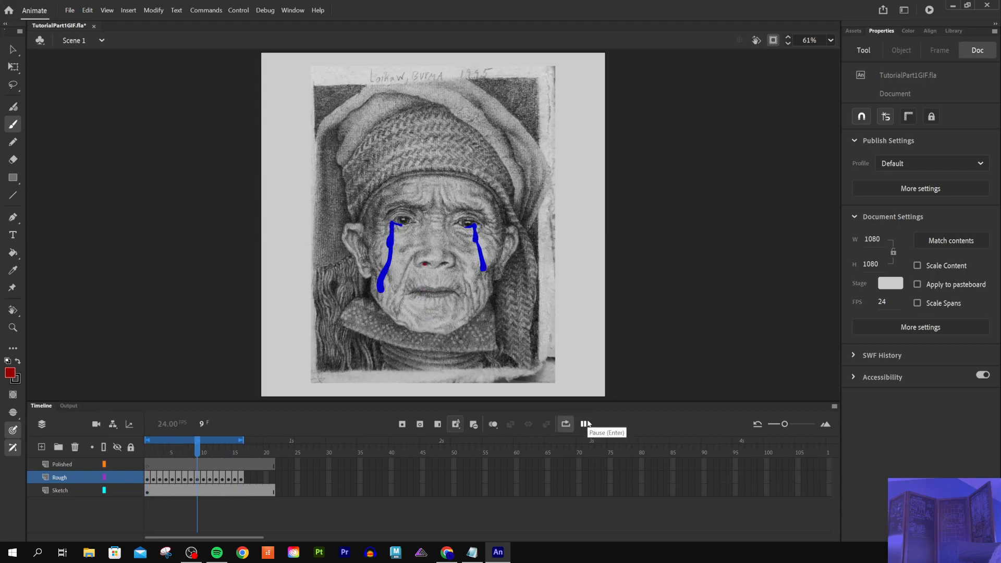